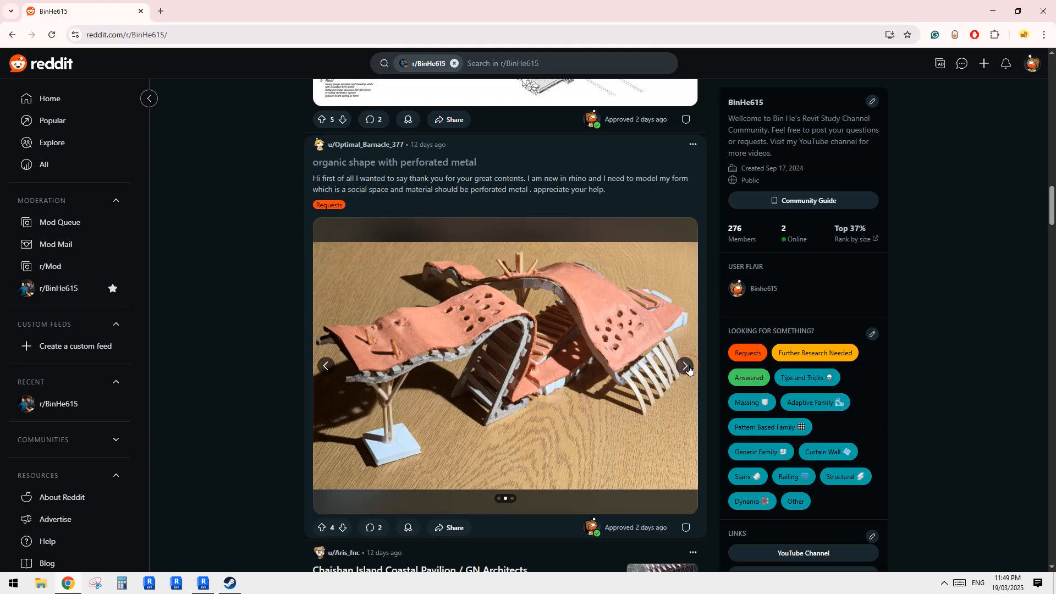
# Capture the photo of the red ribbon-shaped model in the "organic shape with perforated metal" post with Snipping Tool and return to the post
pyautogui.click(684, 365)
pyautogui.click(326, 365)
pyautogui.click(95, 583)
pyautogui.click(639, 446)
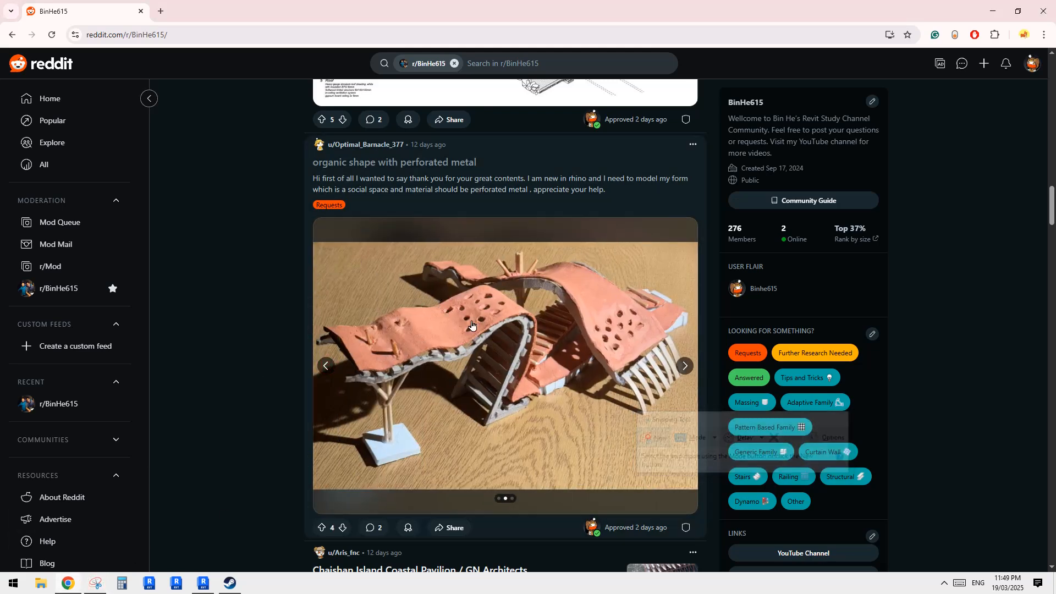
pyautogui.moveTo(295, 213); pyautogui.dragTo(697, 484)
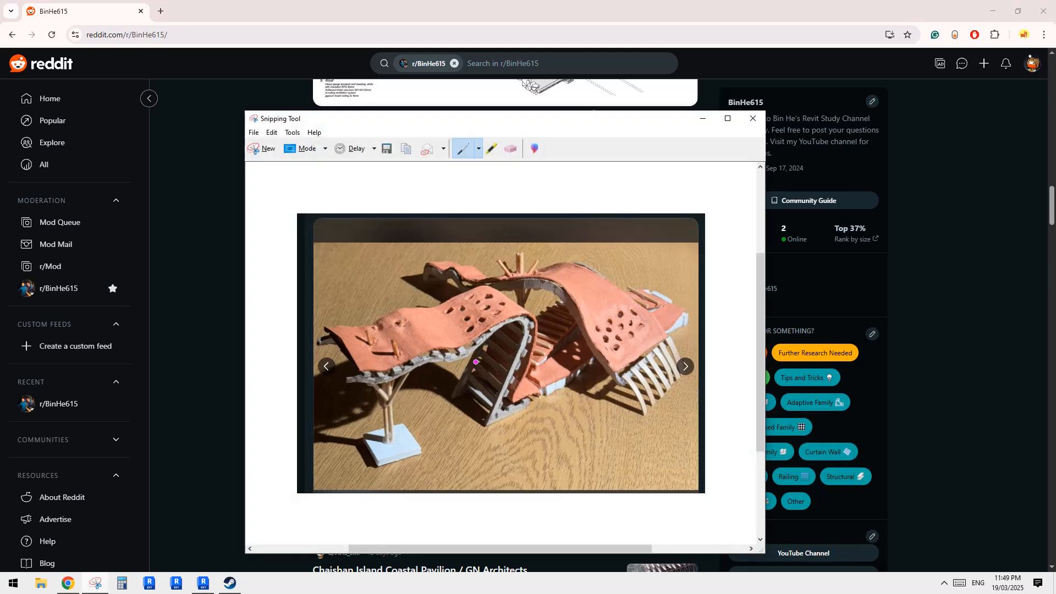
pyautogui.click(196, 378)
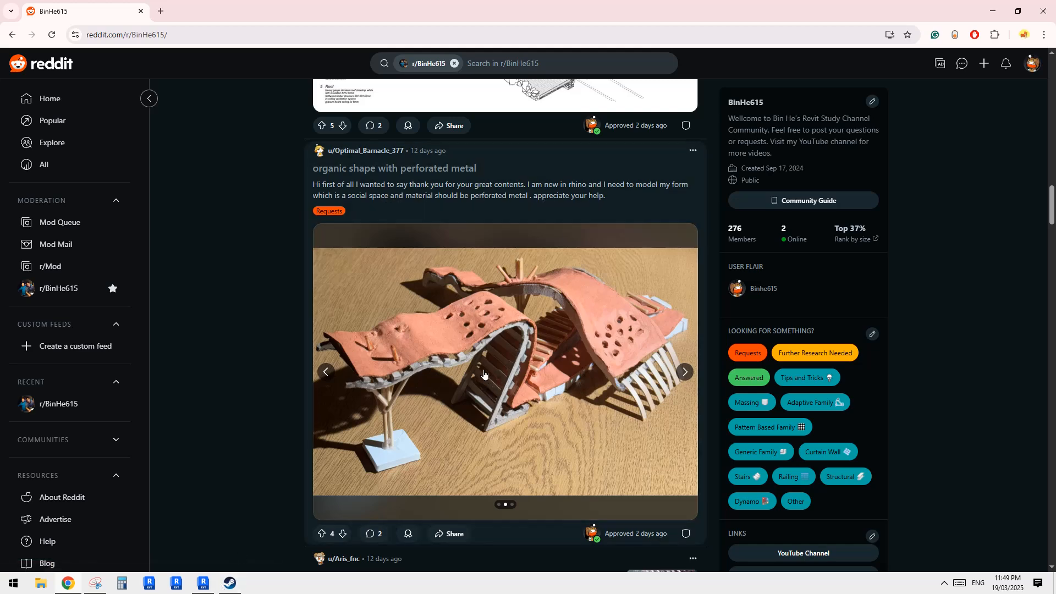
# Examine the photos in the "organic shape with perforated metal" post to study the model's form from different views
pyautogui.click(326, 372)
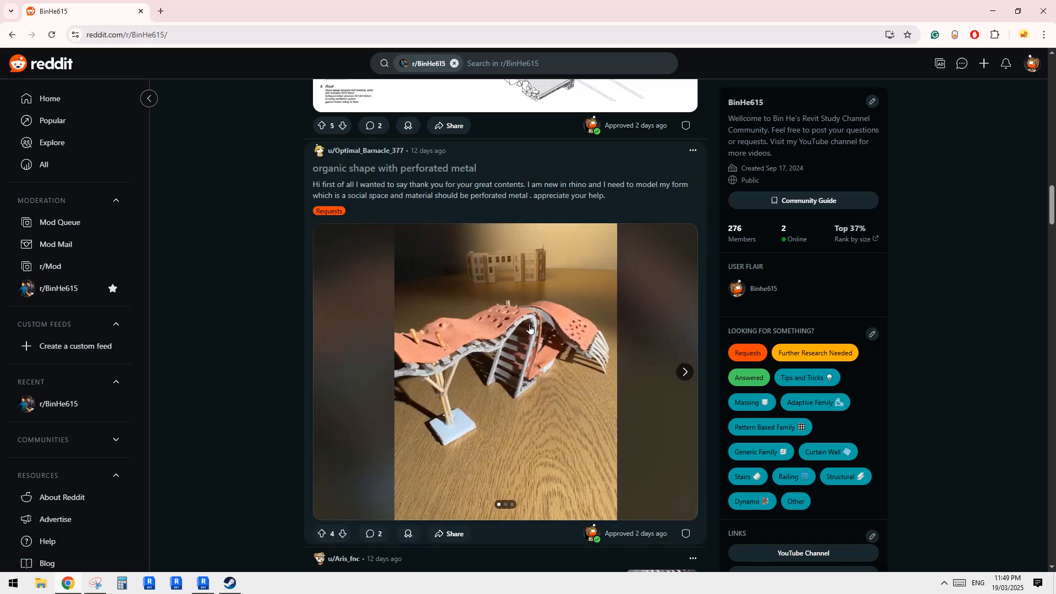
pyautogui.click(685, 372)
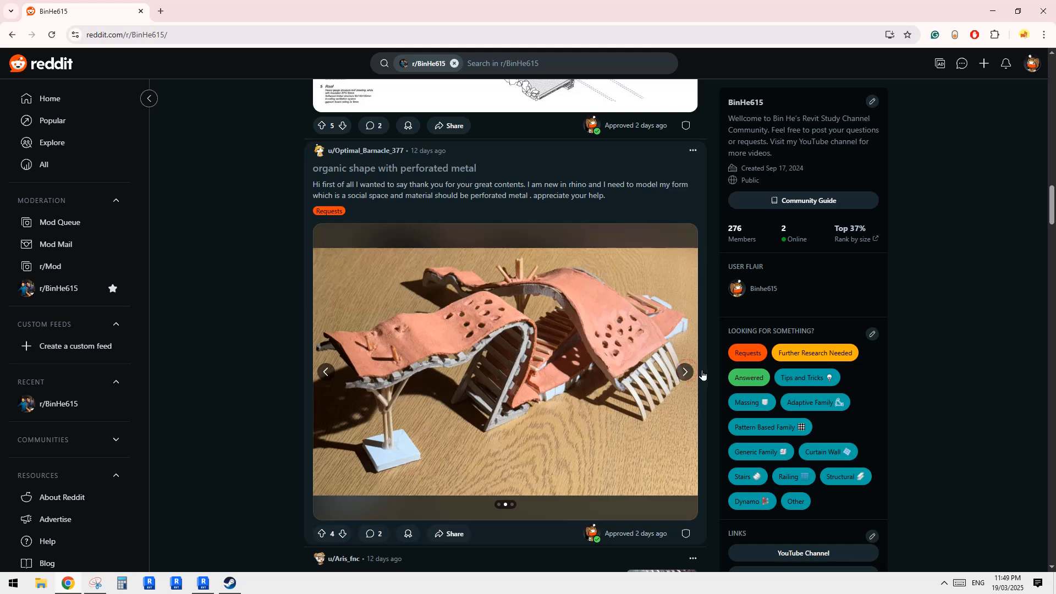
pyautogui.click(685, 372)
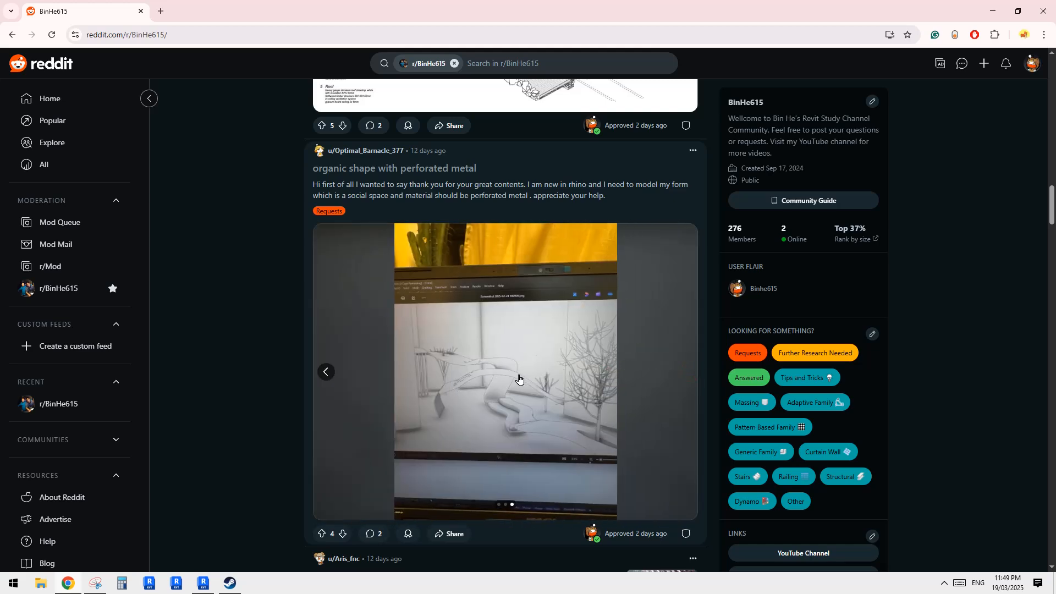
pyautogui.click(326, 372)
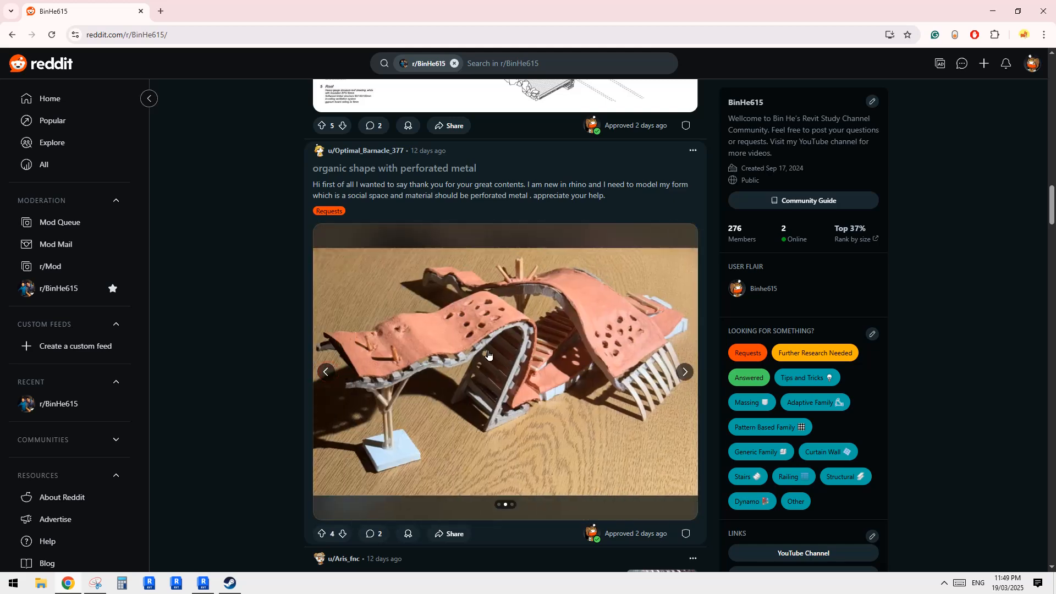
pyautogui.click(326, 372)
pyautogui.click(685, 372)
# Switch to Snipping Tool and trace the front ribbon's two long edges and centre line in pen on the captured photo
pyautogui.click(95, 582)
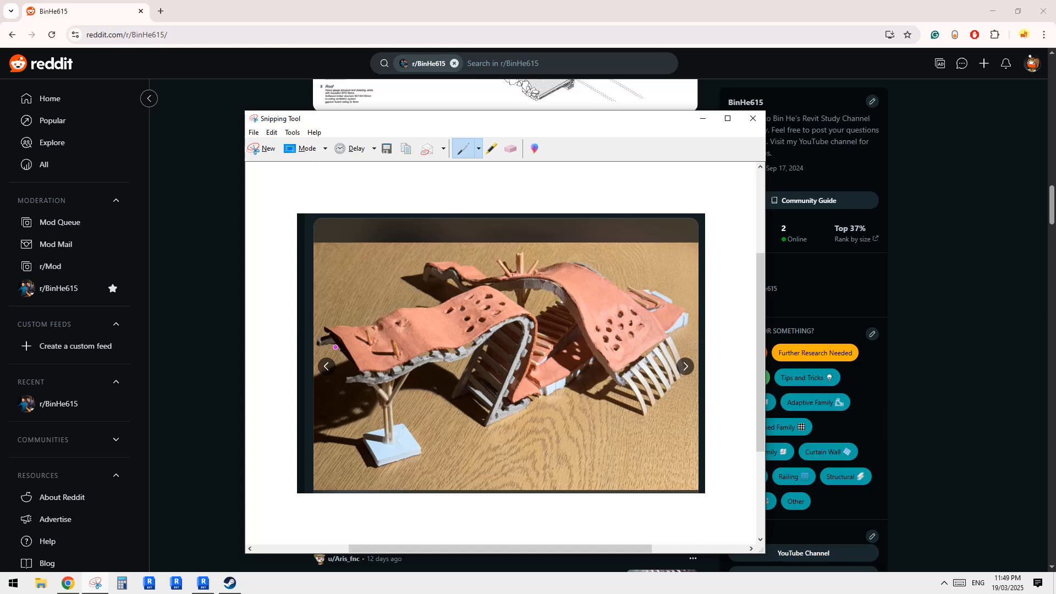
pyautogui.moveTo(327, 329)
pyautogui.mouseDown()
pyautogui.moveTo(380, 363)
pyautogui.moveTo(529, 315)
pyautogui.moveTo(520, 374)
pyautogui.moveTo(581, 364)
pyautogui.moveTo(668, 303)
pyautogui.moveTo(620, 299)
pyautogui.moveTo(536, 365)
pyautogui.moveTo(502, 366)
pyautogui.moveTo(489, 345)
pyautogui.moveTo(506, 311)
pyautogui.moveTo(471, 289)
pyautogui.moveTo(352, 326)
pyautogui.mouseUp()
pyautogui.moveTo(490, 368); pyautogui.dragTo(517, 392)
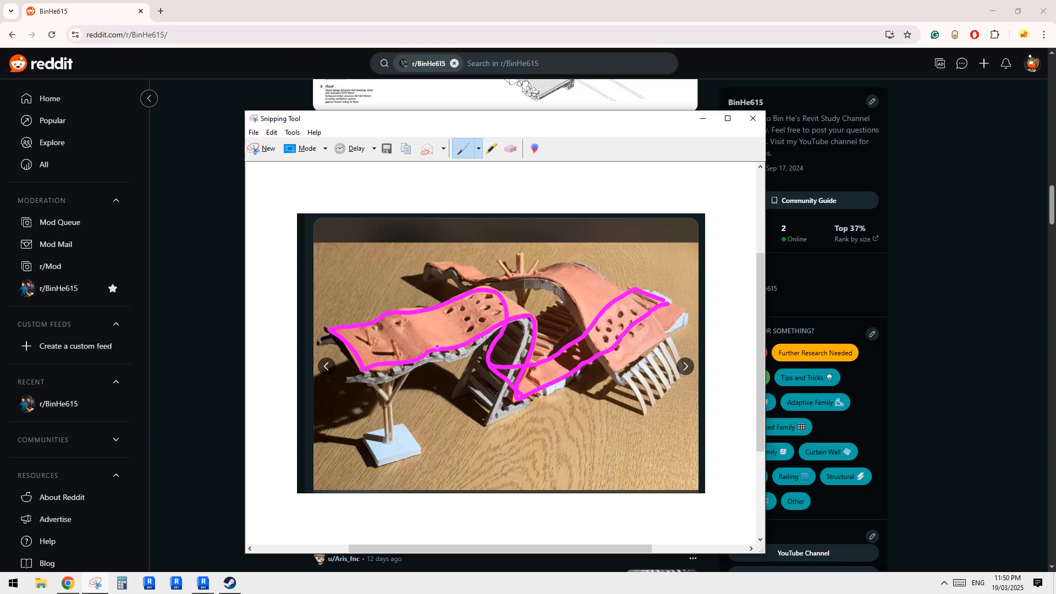
pyautogui.moveTo(437, 347); pyautogui.dragTo(440, 351)
pyautogui.moveTo(353, 348)
pyautogui.mouseDown()
pyautogui.moveTo(511, 303)
pyautogui.moveTo(510, 346)
pyautogui.moveTo(562, 364)
pyautogui.moveTo(650, 292)
pyautogui.mouseUp()
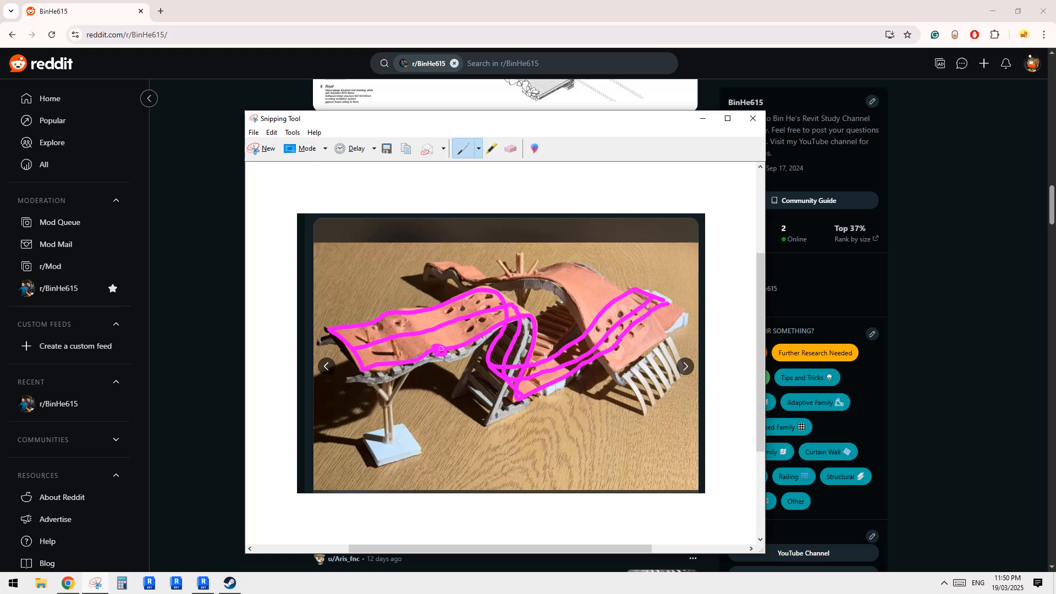
# Mark cross lines along the front ribbon and short strokes on the rear ribbon of the snip, and switch to Revit
pyautogui.moveTo(330, 328); pyautogui.dragTo(362, 355)
pyautogui.moveTo(533, 364); pyautogui.dragTo(555, 383)
pyautogui.moveTo(591, 330); pyautogui.dragTo(611, 345)
pyautogui.moveTo(456, 273); pyautogui.dragTo(484, 271)
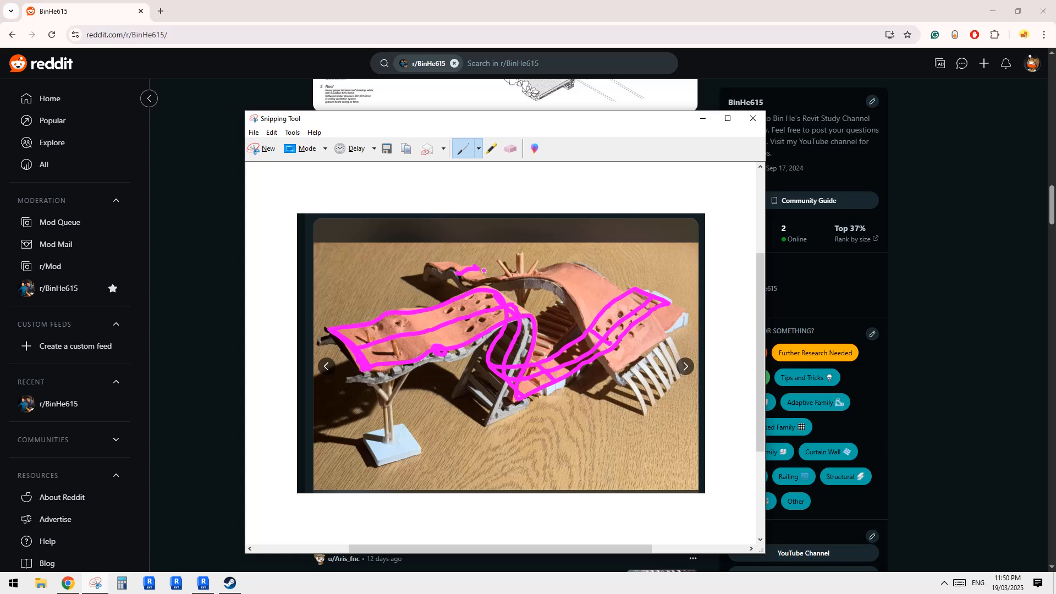
pyautogui.moveTo(619, 366); pyautogui.dragTo(666, 342)
pyautogui.click(203, 583)
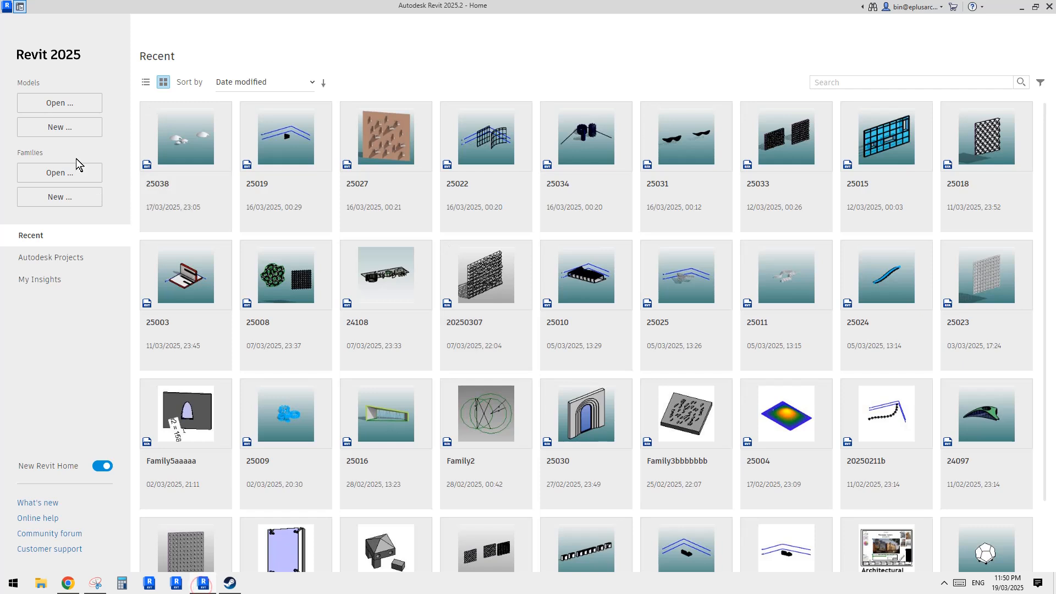
pyautogui.click(72, 199)
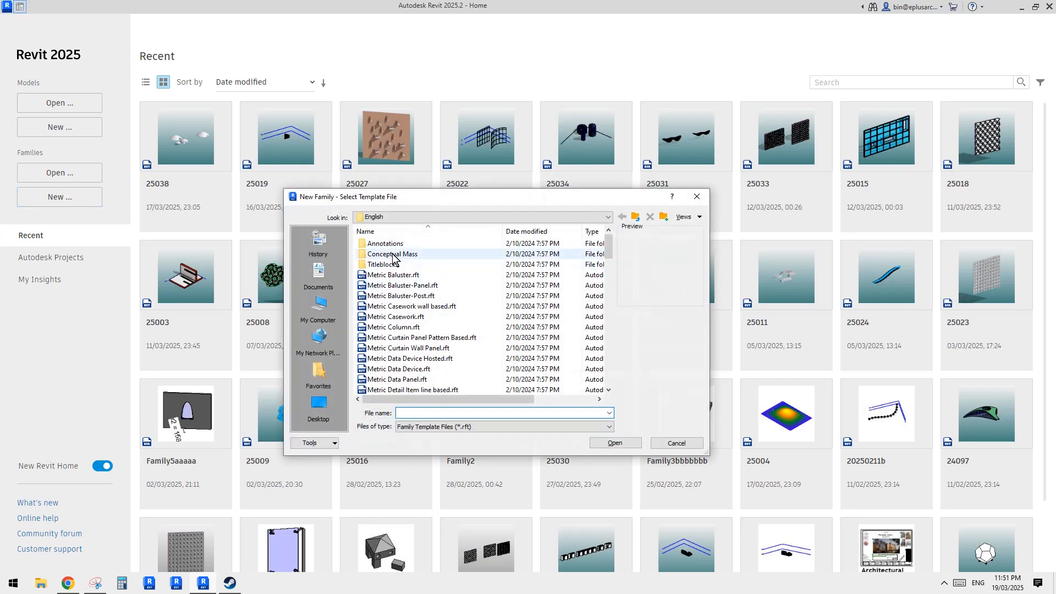
pyautogui.doubleClick(393, 253)
pyautogui.click(697, 196)
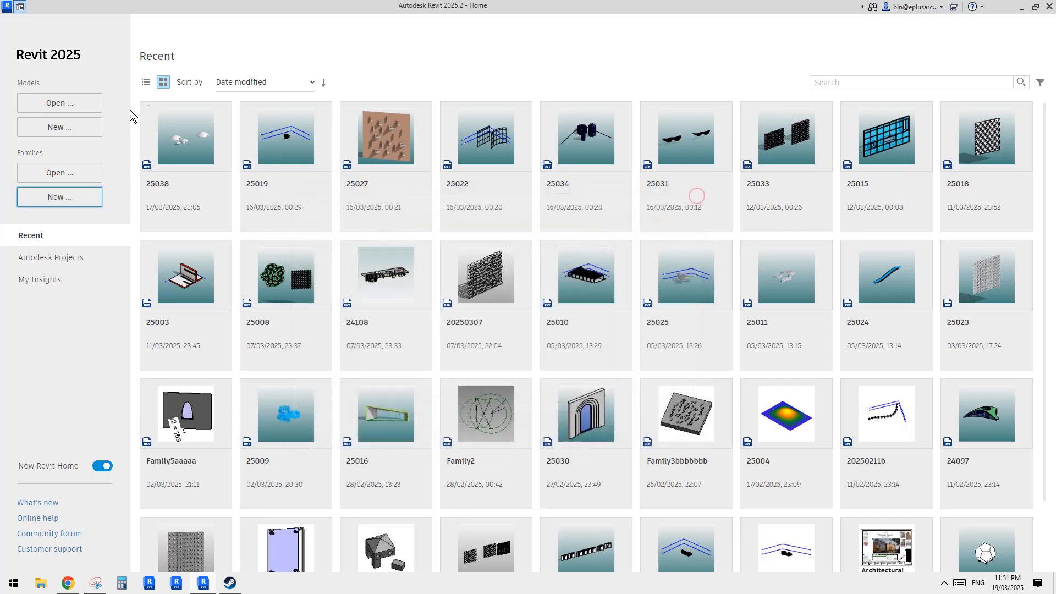
# Create a new project from the Architectural Template, checking the reference photo in the browser while it loads
pyautogui.click(65, 129)
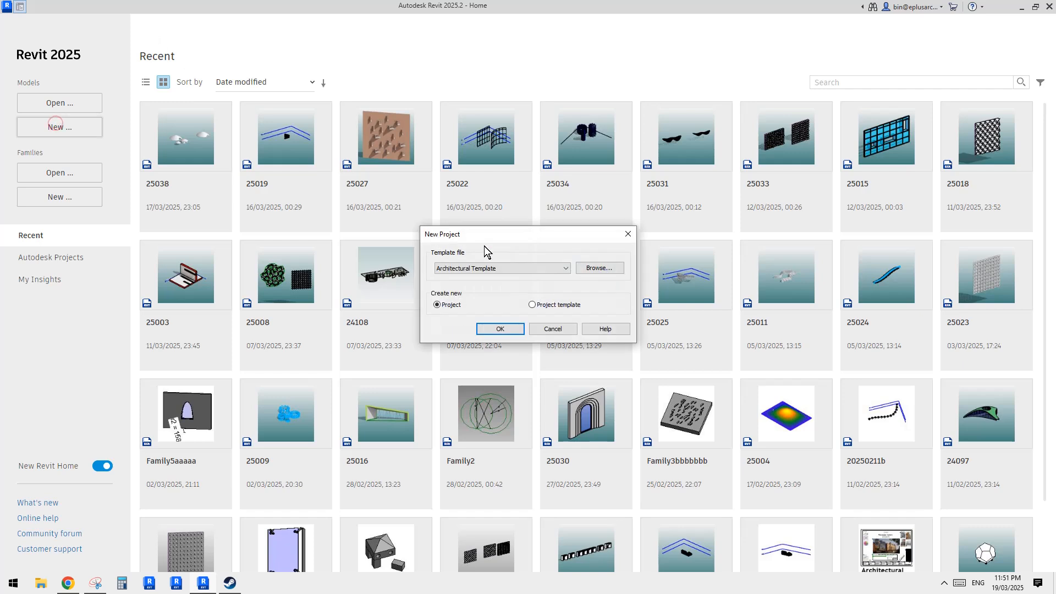
pyautogui.click(529, 268)
pyautogui.click(529, 268)
pyautogui.click(500, 328)
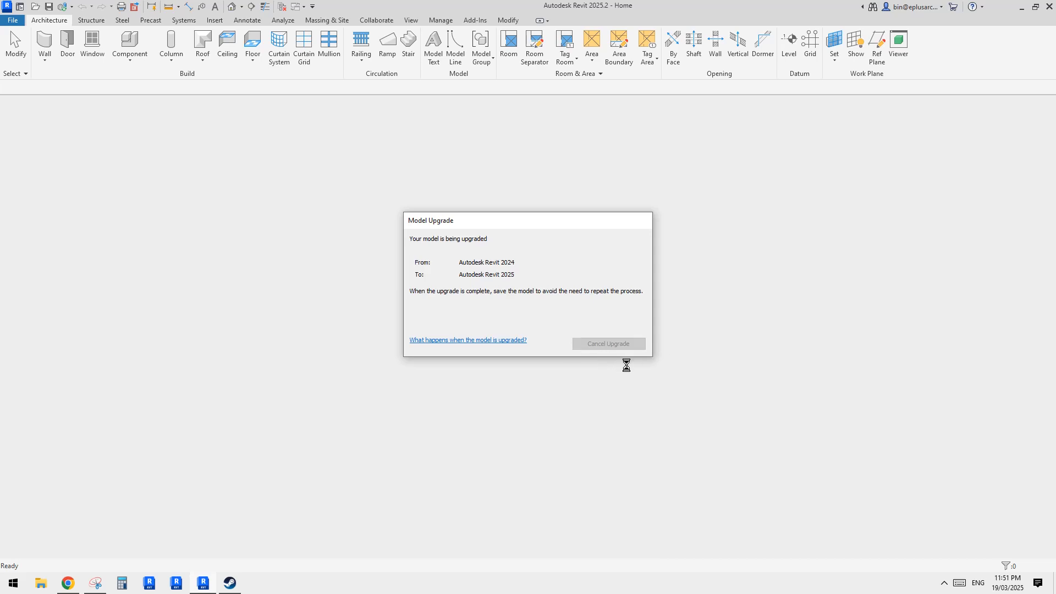
pyautogui.click(67, 583)
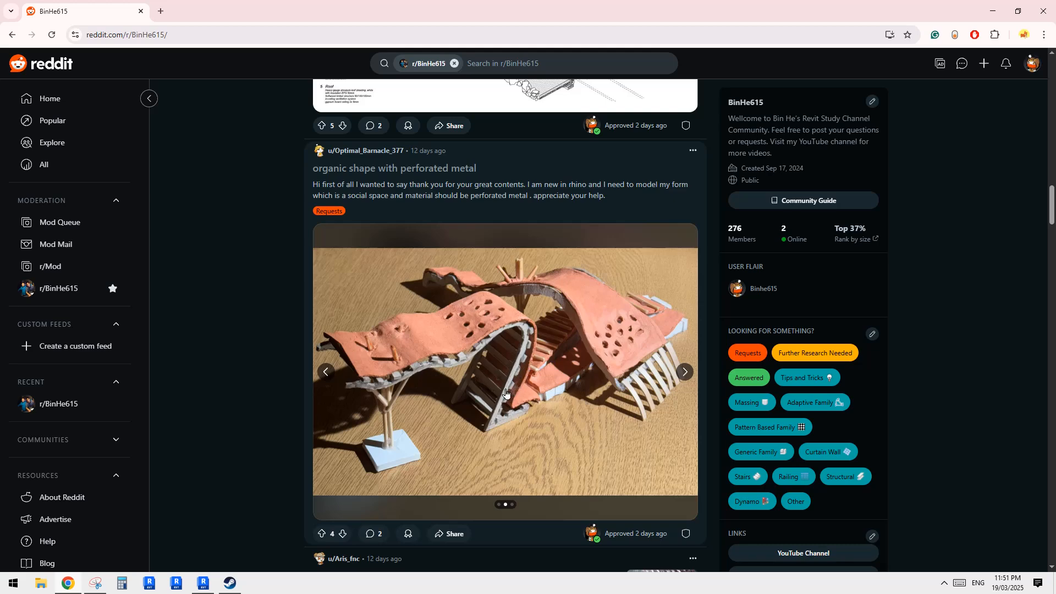
pyautogui.click(203, 583)
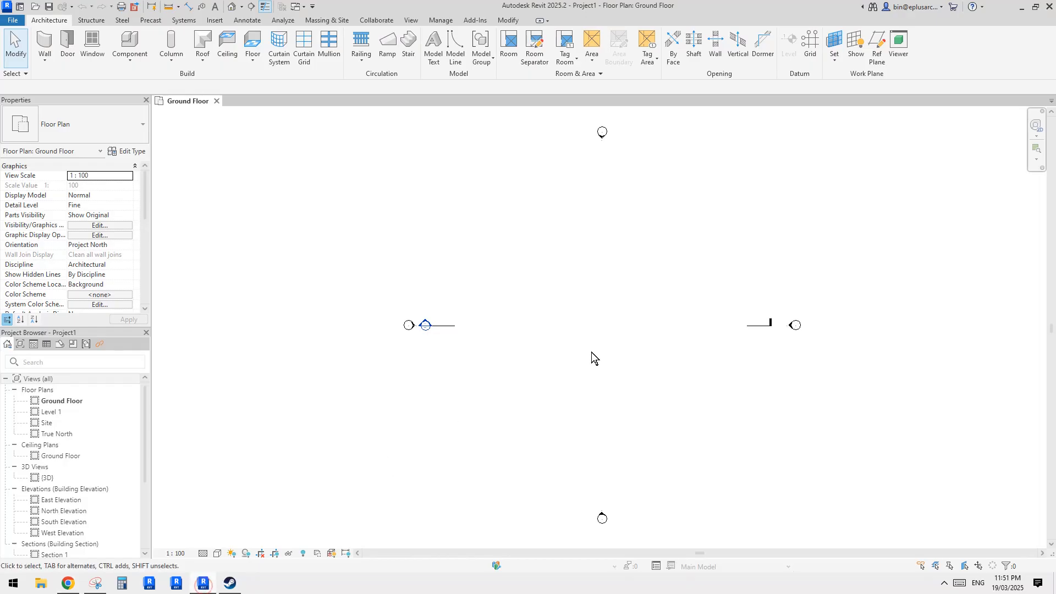
pyautogui.click(135, 60)
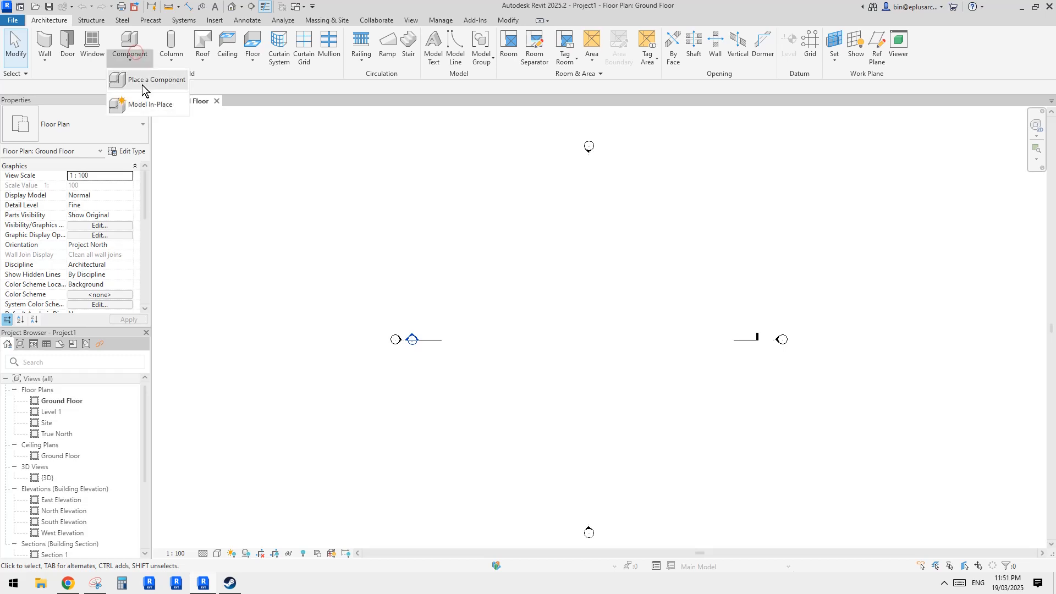
pyautogui.click(150, 104)
pyautogui.click(574, 289)
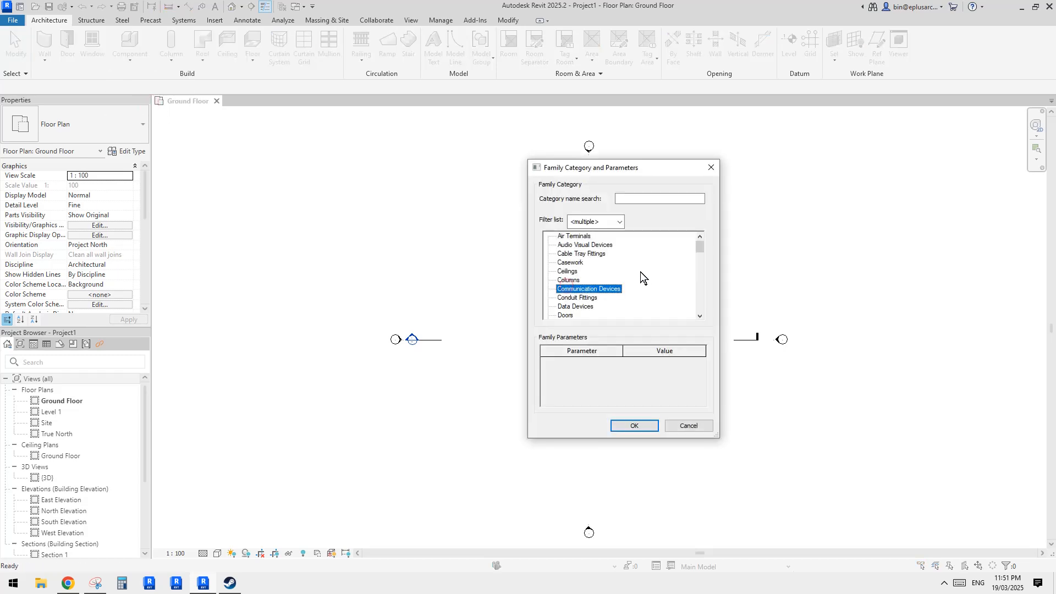
pyautogui.press('Return')
# Start an in-place model in the Mass category and accept its default name
pyautogui.click(130, 58)
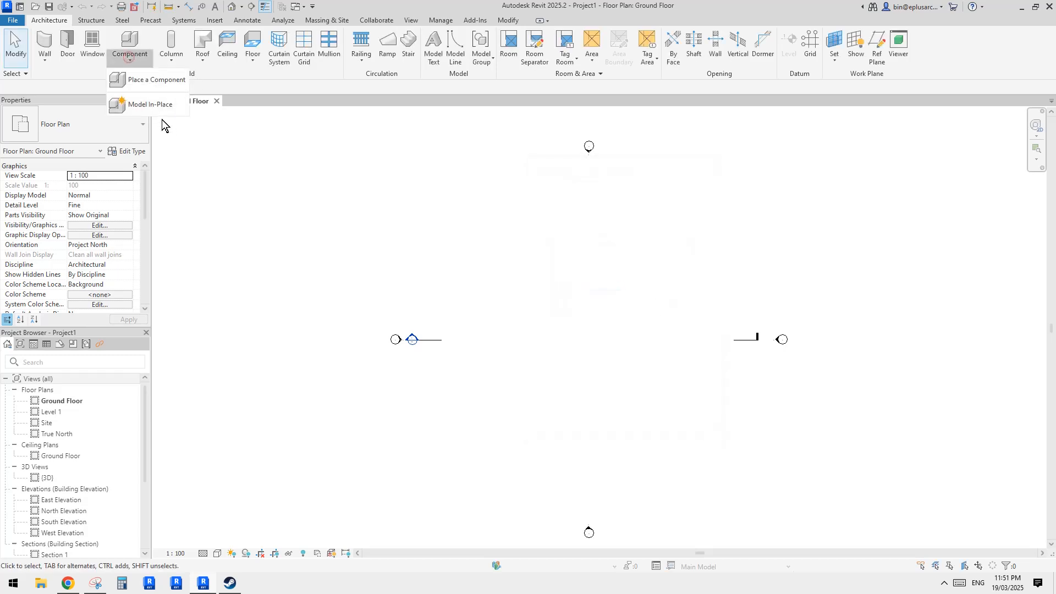
pyautogui.click(155, 103)
pyautogui.click(571, 299)
pyautogui.press('m')
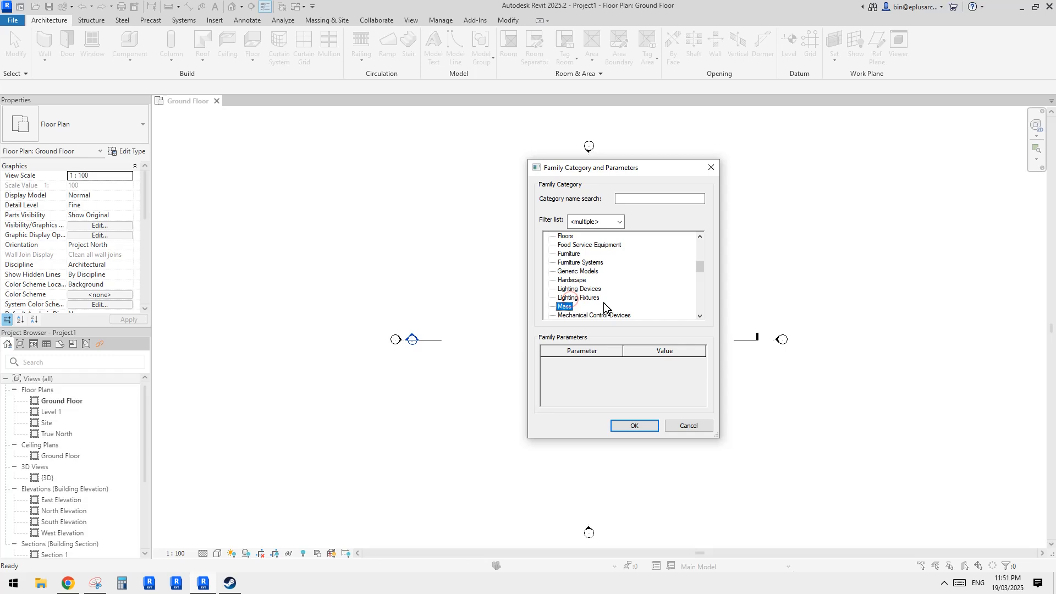
pyautogui.click(635, 425)
pyautogui.click(493, 349)
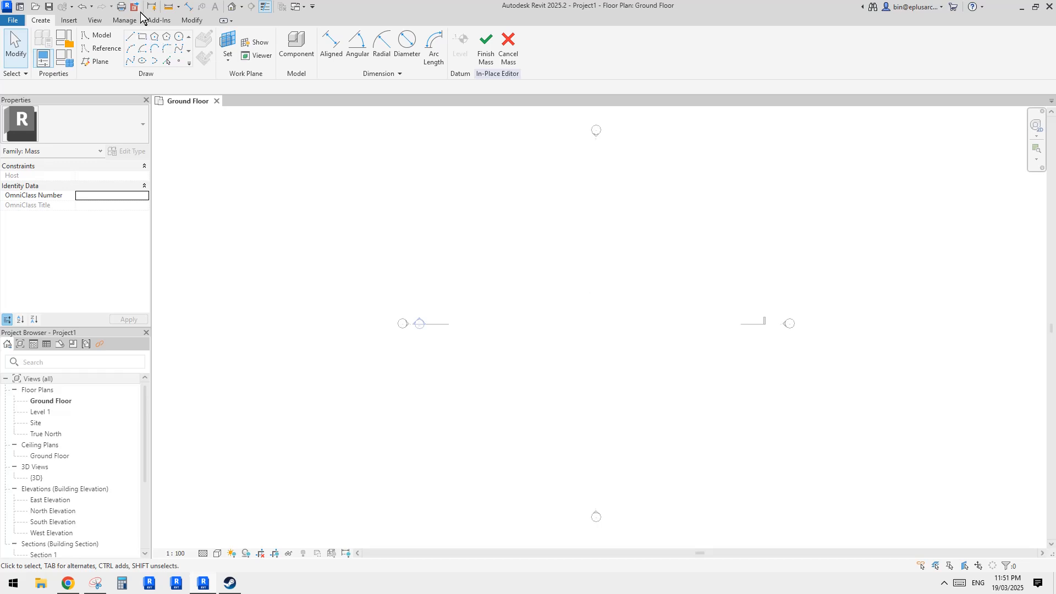
# Open the default 3D view and examine the levels available for the mass
pyautogui.moveTo(404, 150); pyautogui.dragTo(392, 152, button='middle')
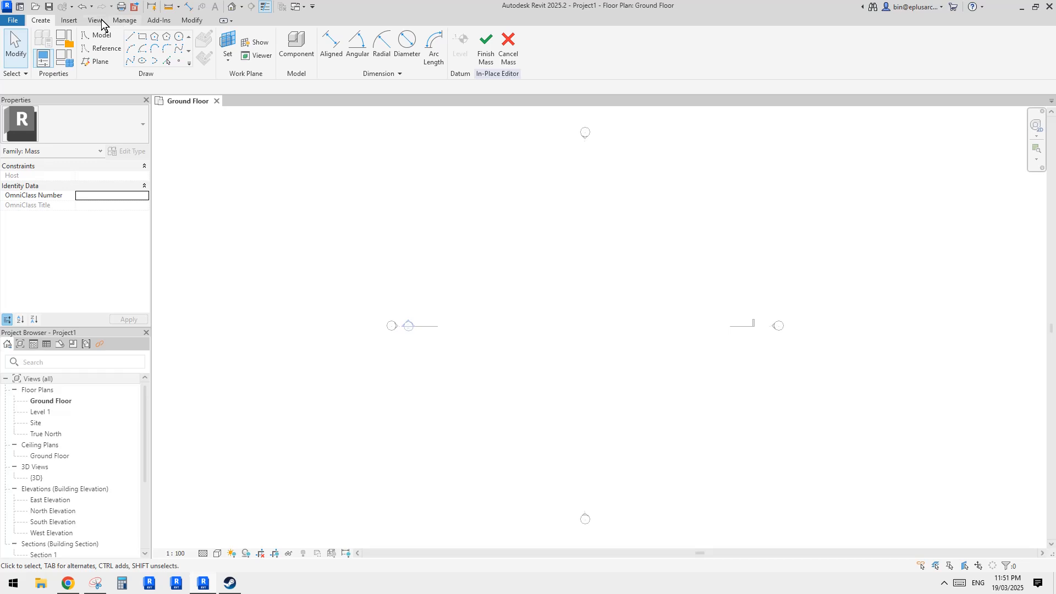
pyautogui.click(231, 7)
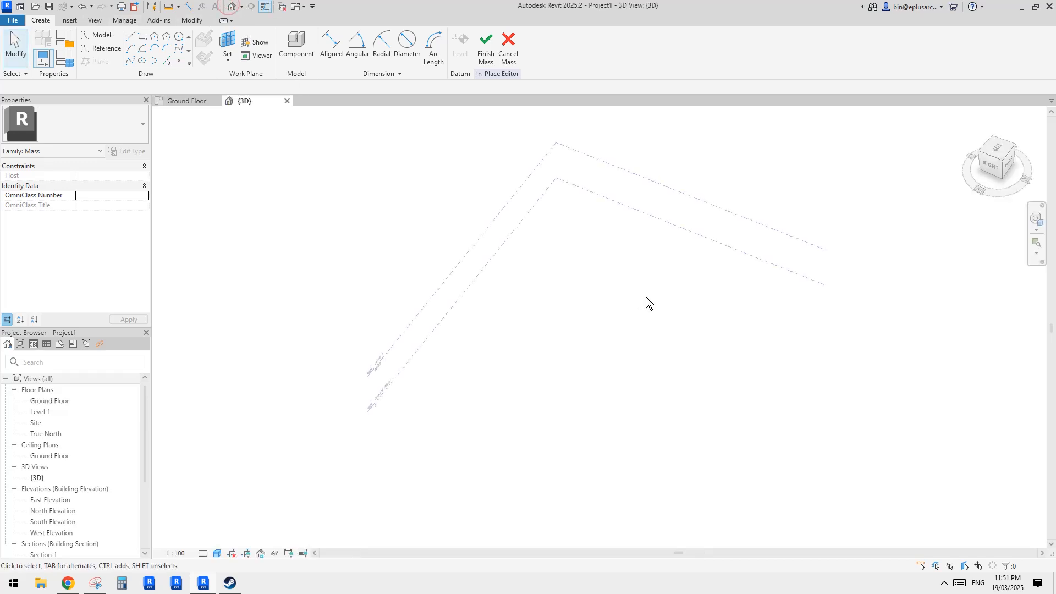
pyautogui.keyDown('shift'); pyautogui.moveTo(588, 358); pyautogui.dragTo(578, 361, button='middle'); pyautogui.keyUp('shift')
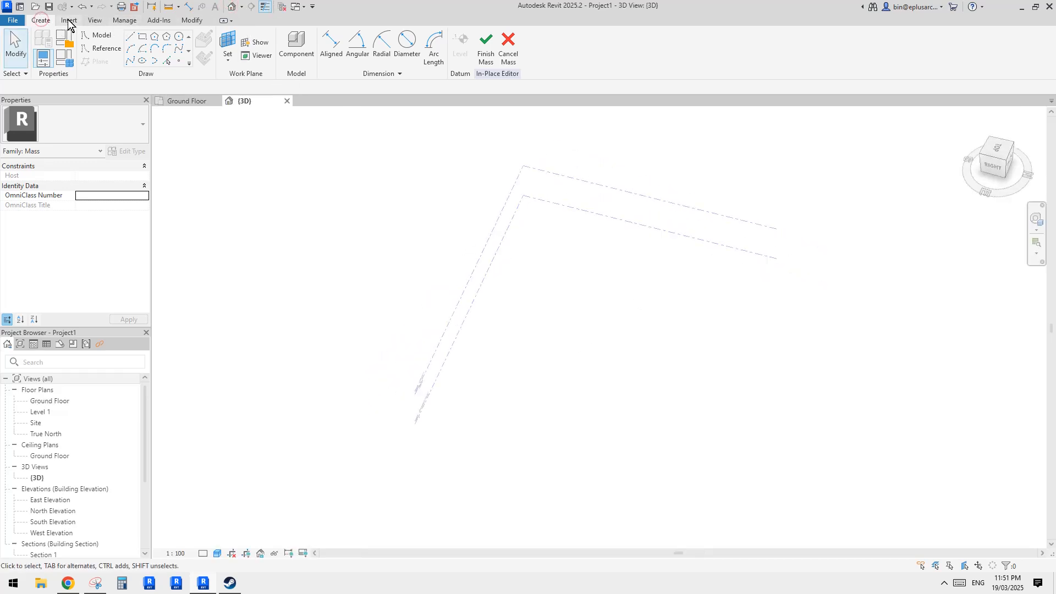
pyautogui.click(69, 20)
pyautogui.click(47, 22)
pyautogui.moveTo(649, 310); pyautogui.dragTo(627, 310, button='middle')
# Draw a horizontal reference plane in the Ground Floor plan, between the side elevation markers and slightly above the section line
pyautogui.doubleClick(47, 402)
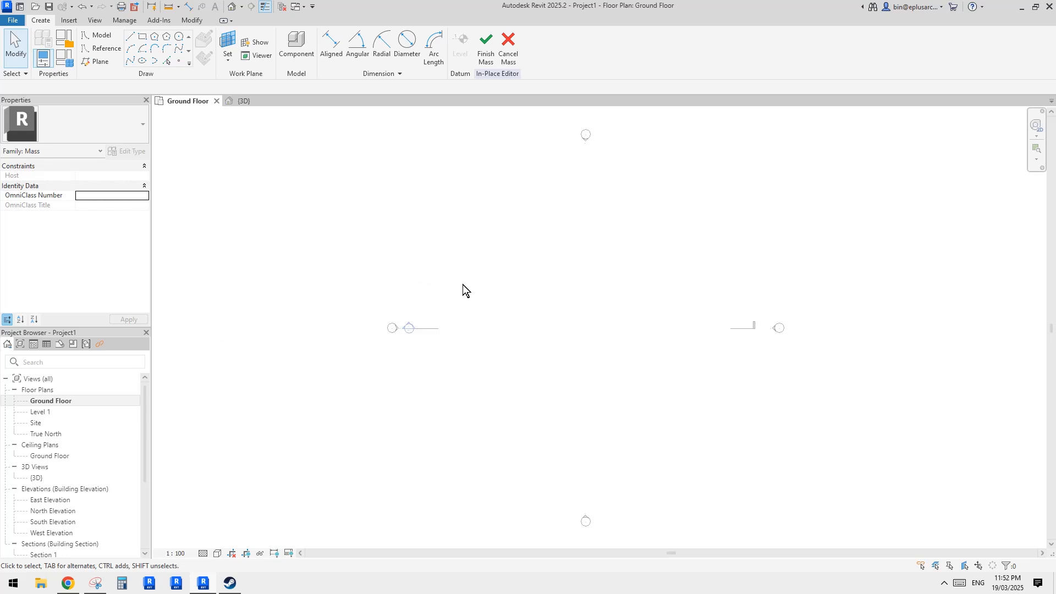
pyautogui.moveTo(559, 344); pyautogui.dragTo(561, 347, button='middle')
pyautogui.scroll(1, 573, 339)
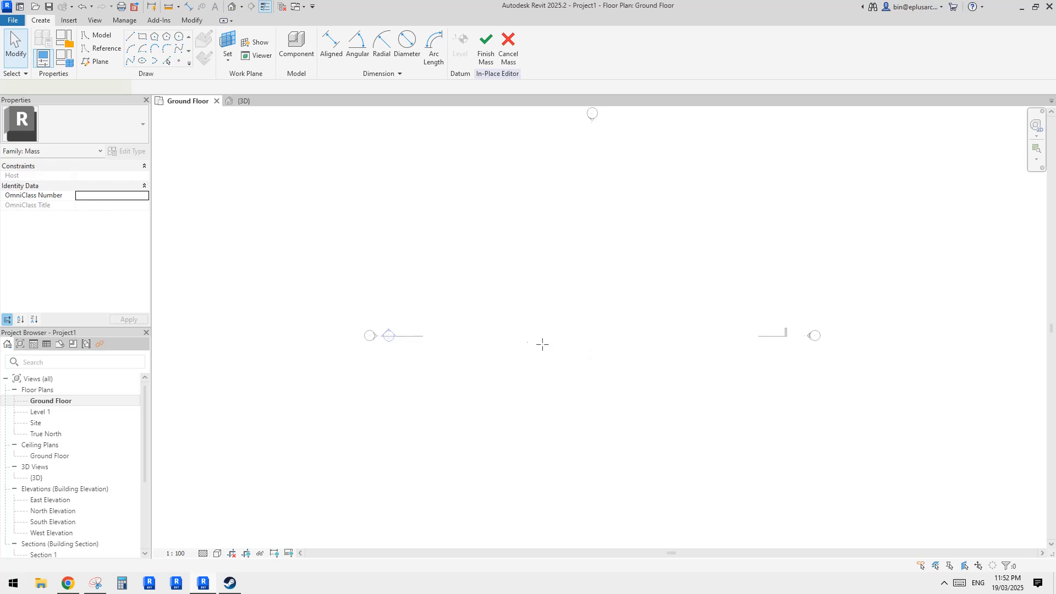
pyautogui.press('r')
pyautogui.press('p')
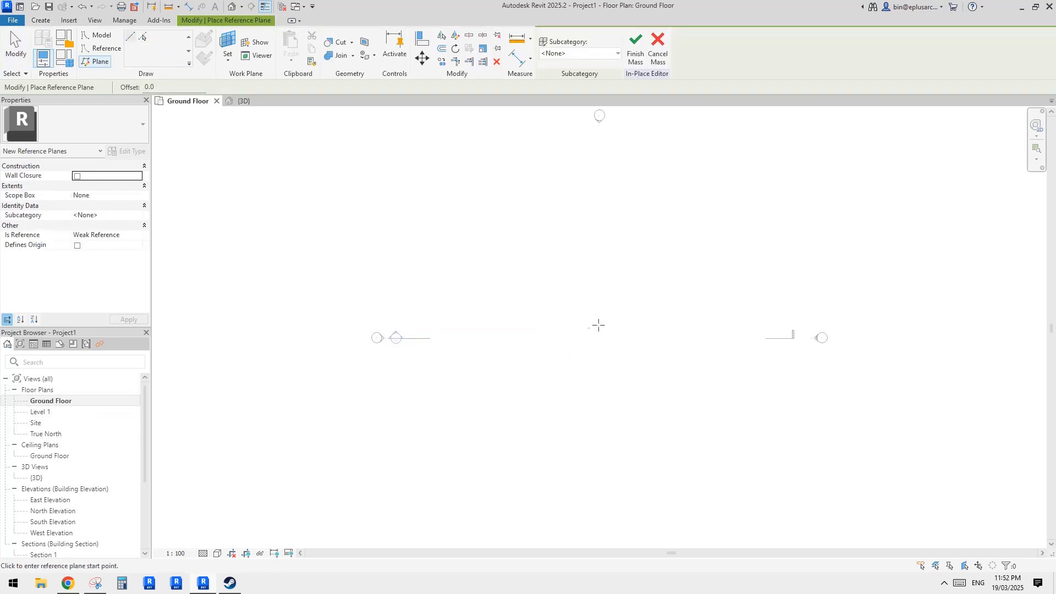
pyautogui.scroll(1, 588, 330)
pyautogui.click(478, 299)
pyautogui.click(659, 299)
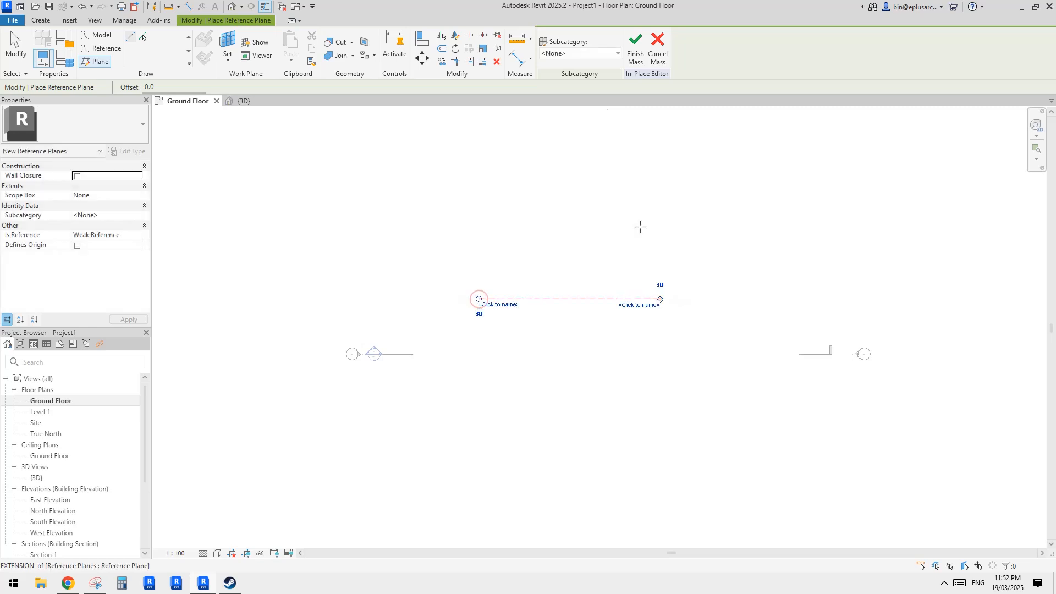
pyautogui.press('Escape')
pyautogui.press('Escape')
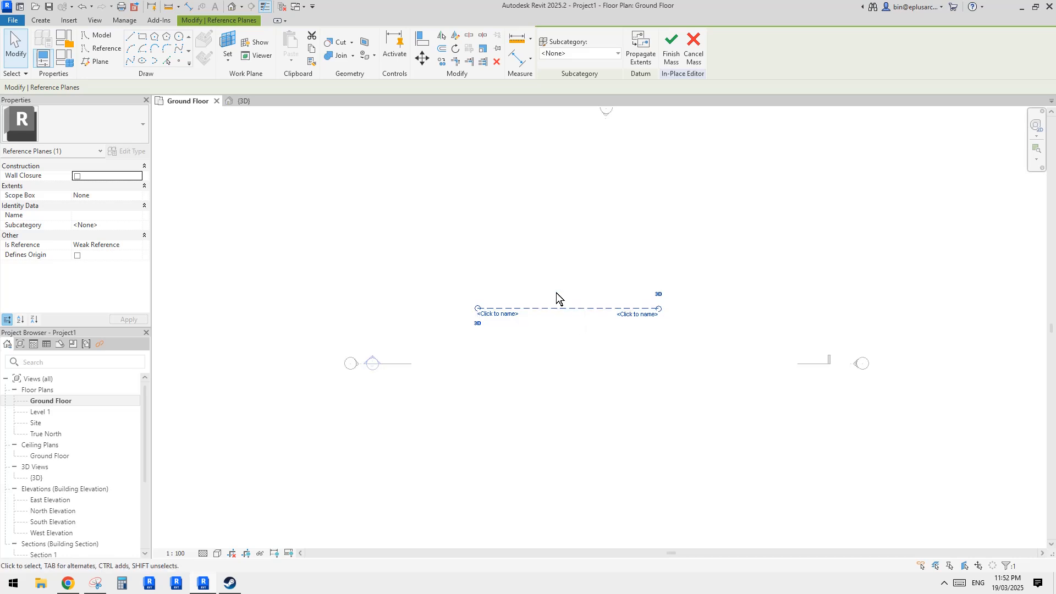
# Select the reference plane and switch to the annotated snip in Snipping Tool to review the traced ribbon shape
pyautogui.moveTo(487, 270); pyautogui.dragTo(500, 268, button='middle')
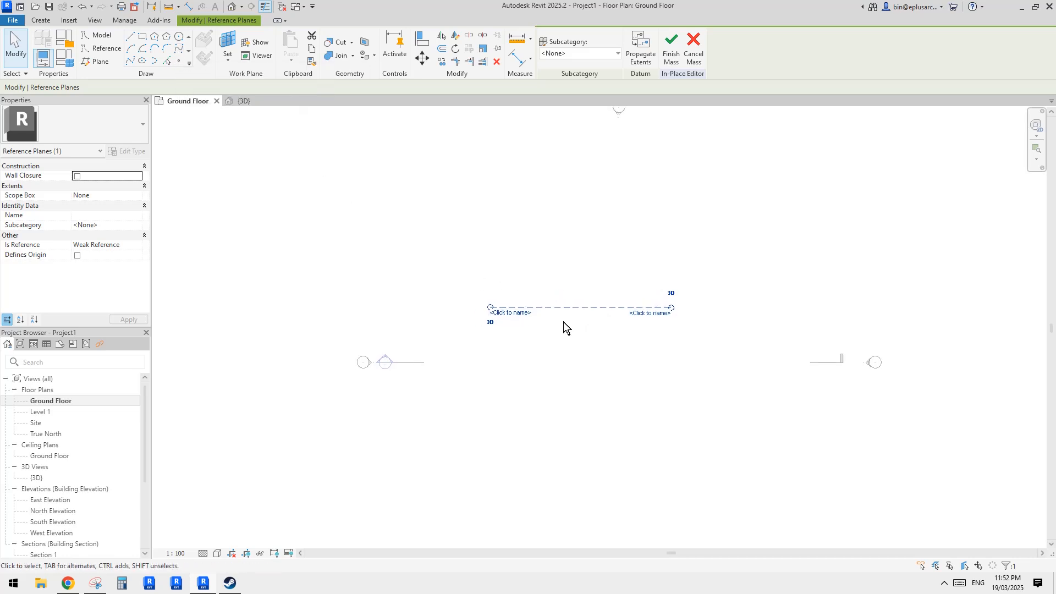
pyautogui.click(589, 312)
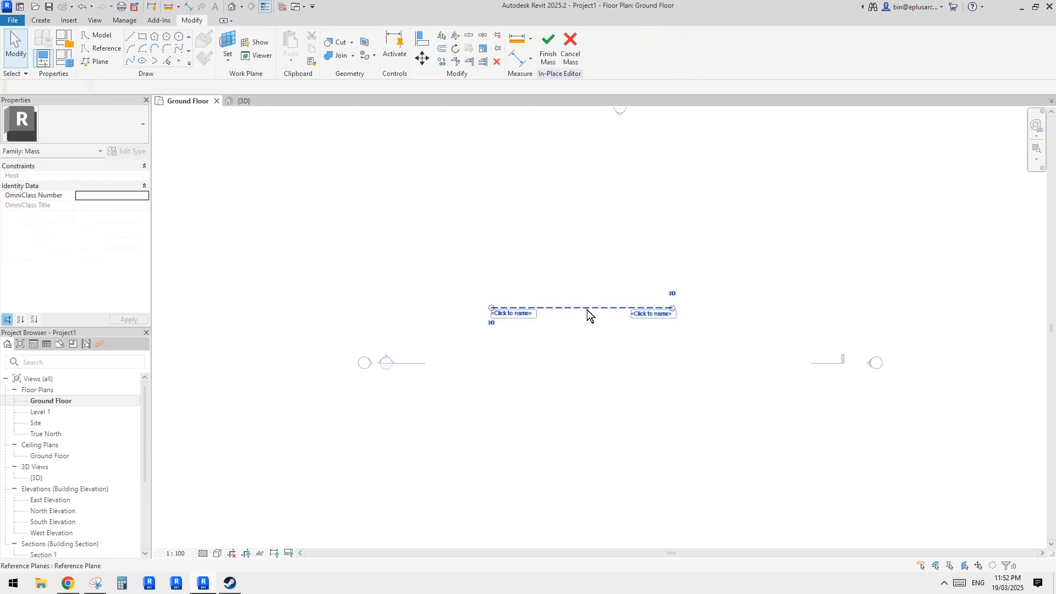
pyautogui.click(586, 309)
pyautogui.click(69, 584)
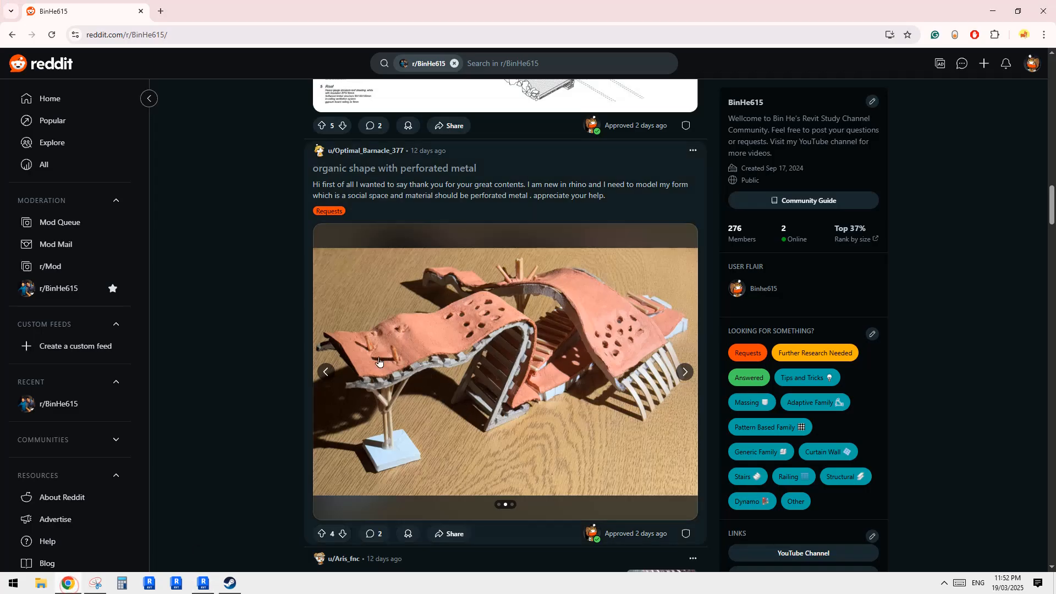
pyautogui.click(95, 583)
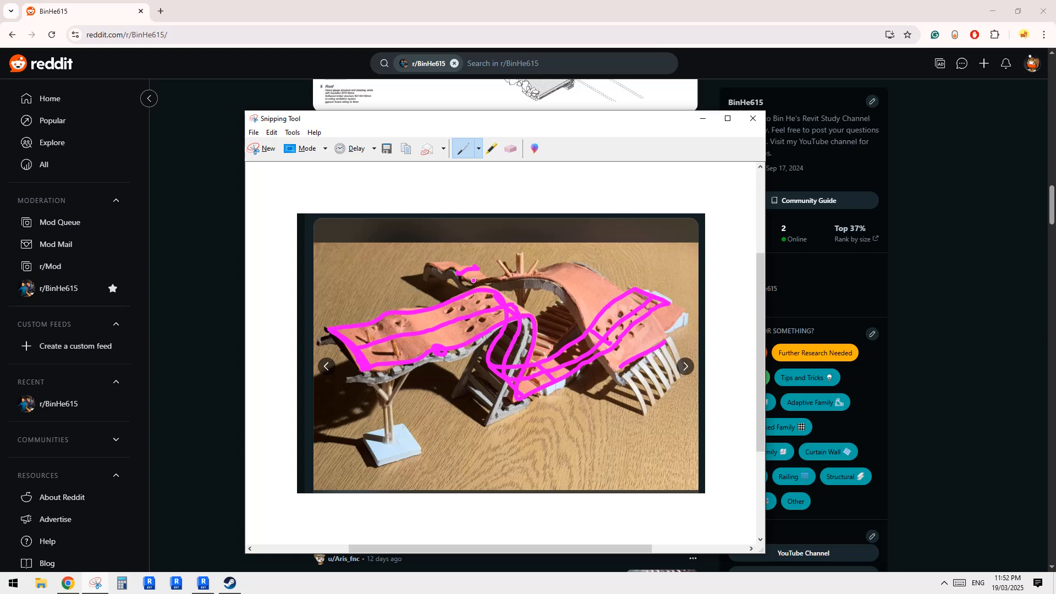
# Switch back to Revit and examine the selected reference plane and its ends in the Ground Floor plan
pyautogui.click(204, 584)
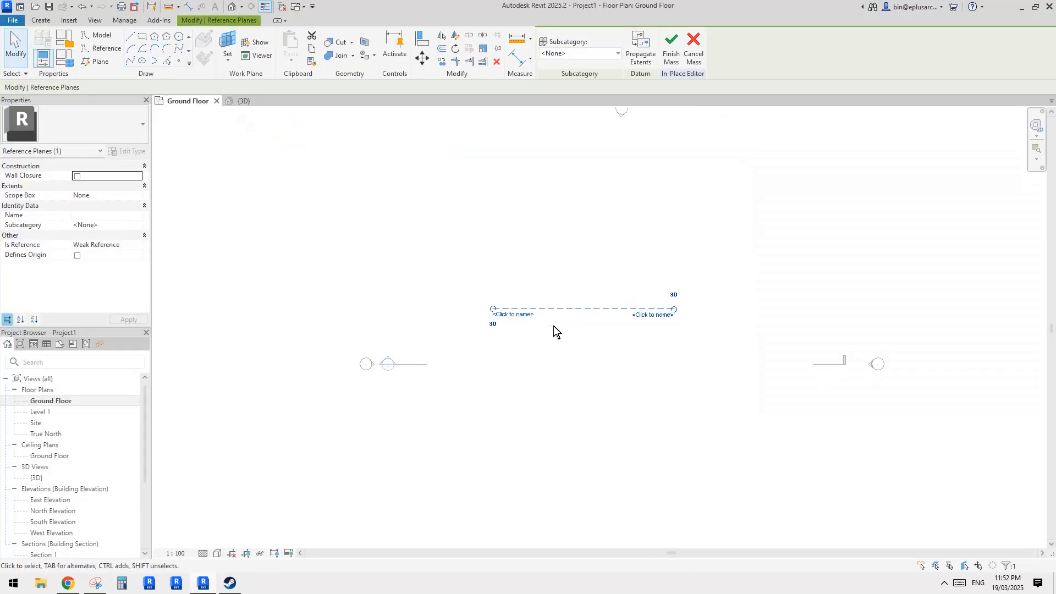
pyautogui.scroll(2, 584, 315)
pyautogui.click(592, 324)
pyautogui.click(499, 312)
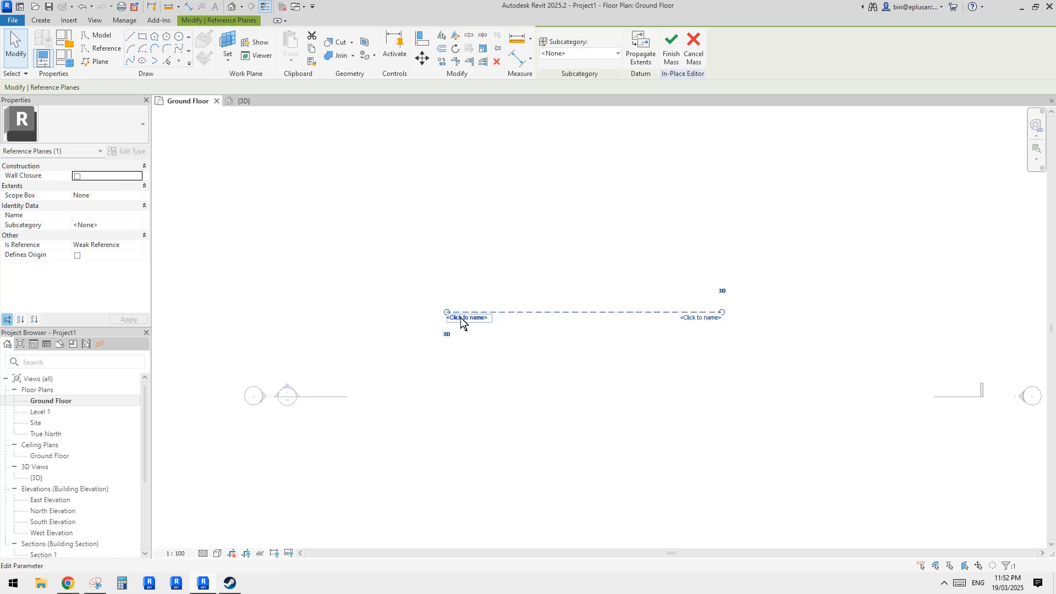
pyautogui.moveTo(698, 315); pyautogui.dragTo(707, 313, button='middle')
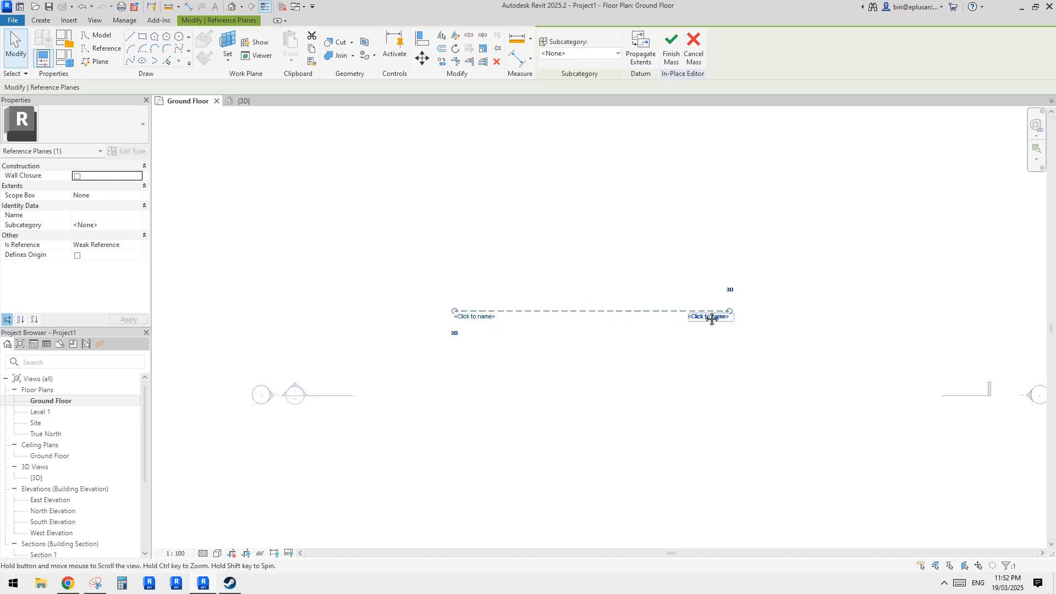
pyautogui.click(41, 20)
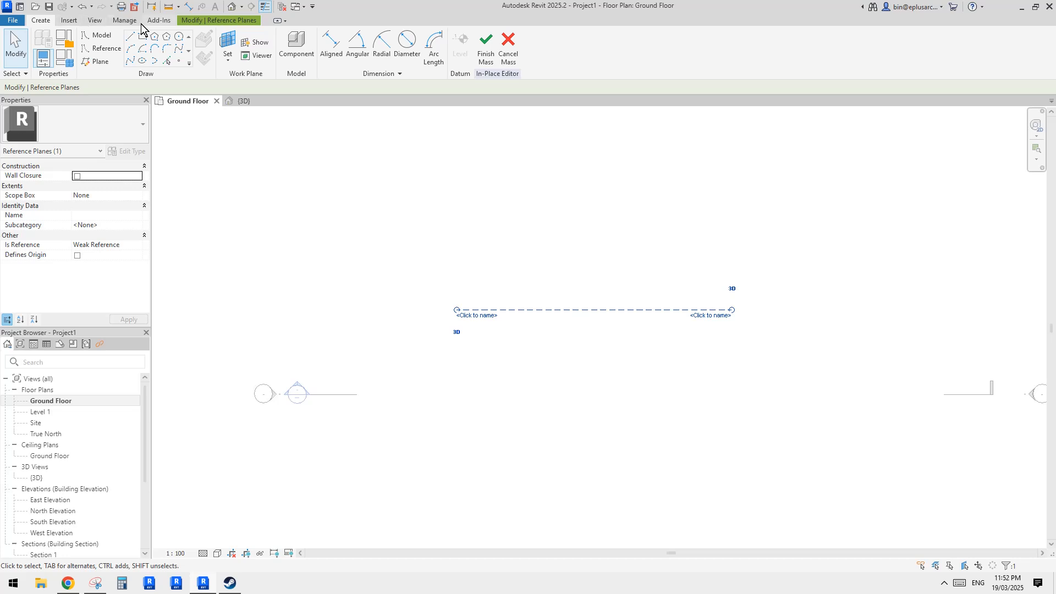
pyautogui.click(621, 309)
pyautogui.moveTo(621, 309); pyautogui.dragTo(637, 309, button='middle')
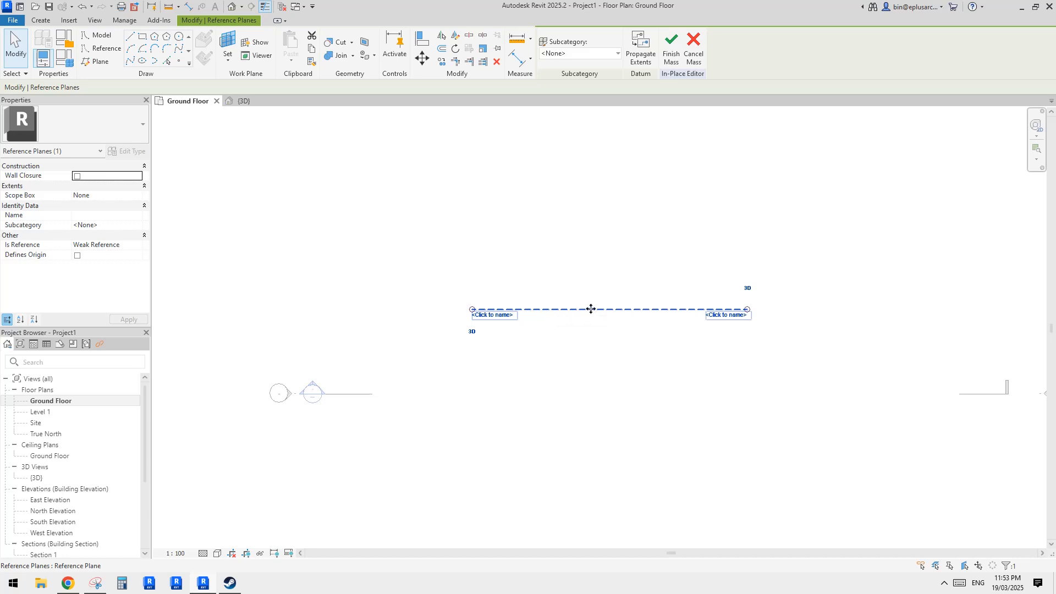
pyautogui.moveTo(576, 260); pyautogui.dragTo(580, 269, button='middle')
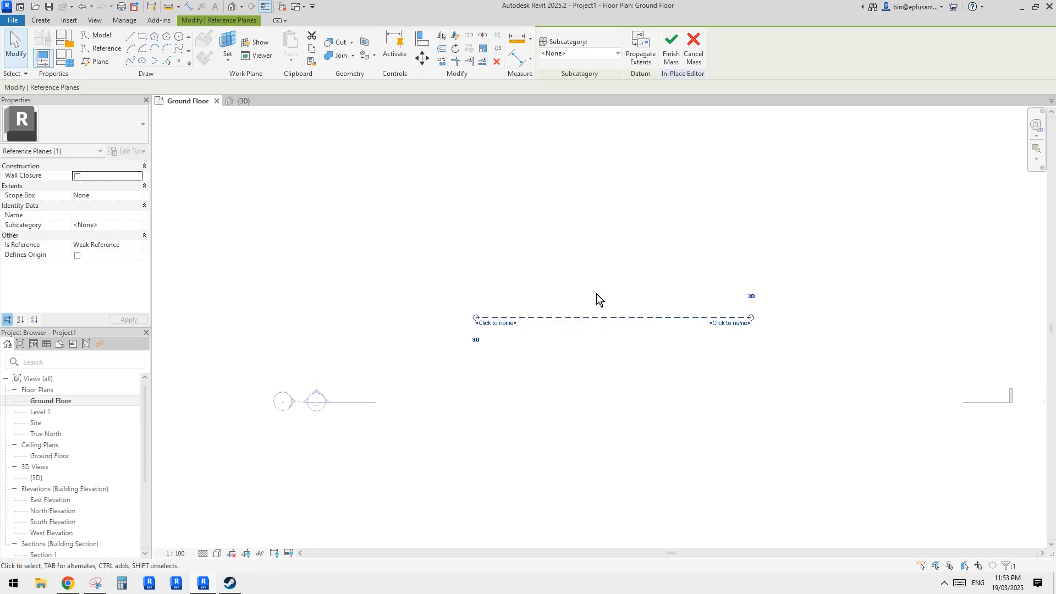
pyautogui.moveTo(543, 233); pyautogui.dragTo(553, 238, button='middle')
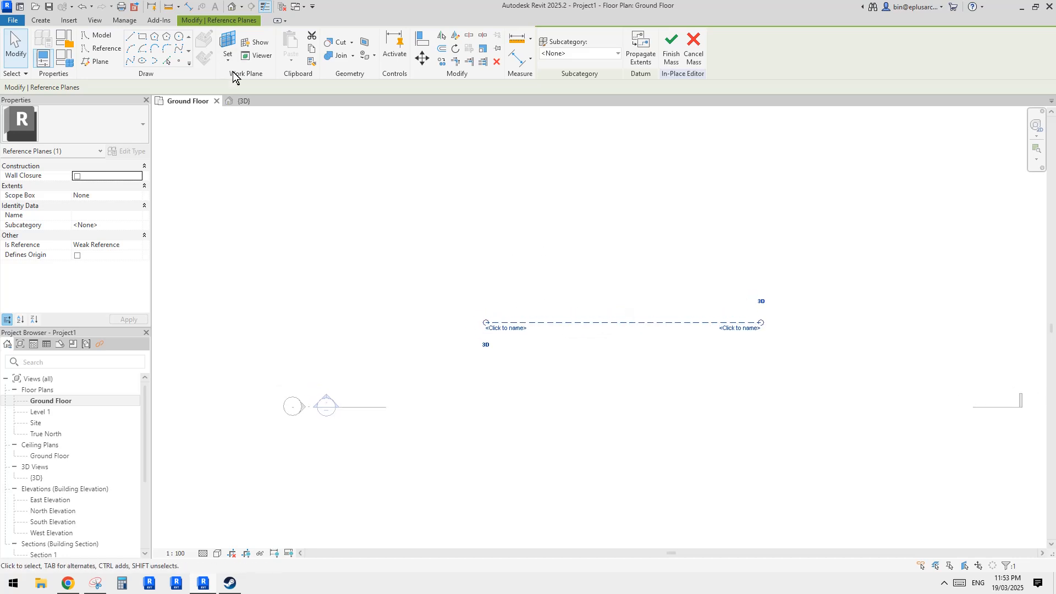
# Start a reference line, set the horizontal reference plane as its work plane, and open the {3D} view for sketching
pyautogui.click(101, 49)
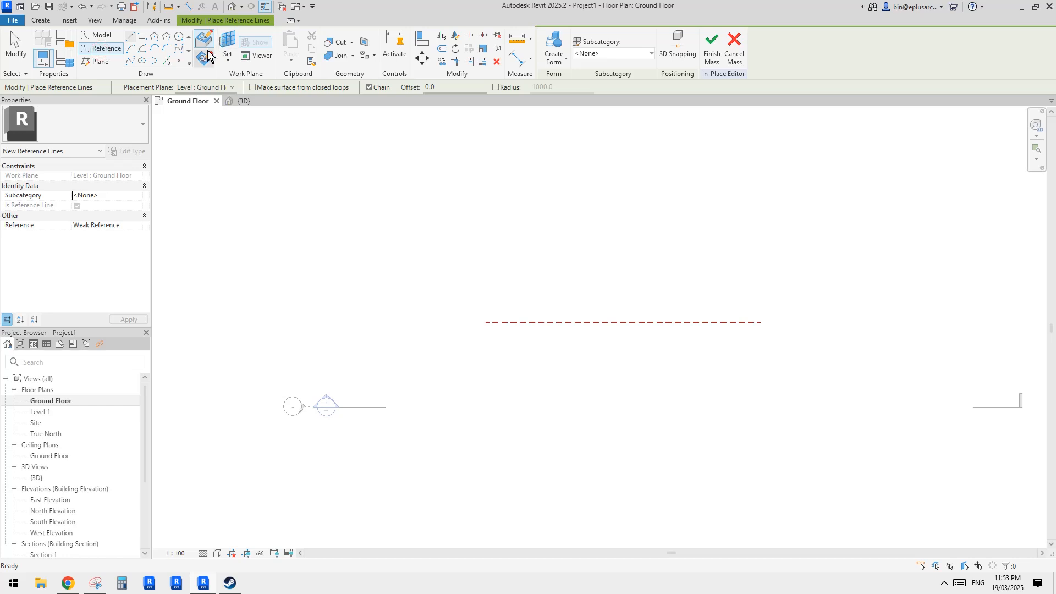
pyautogui.click(204, 60)
pyautogui.click(228, 38)
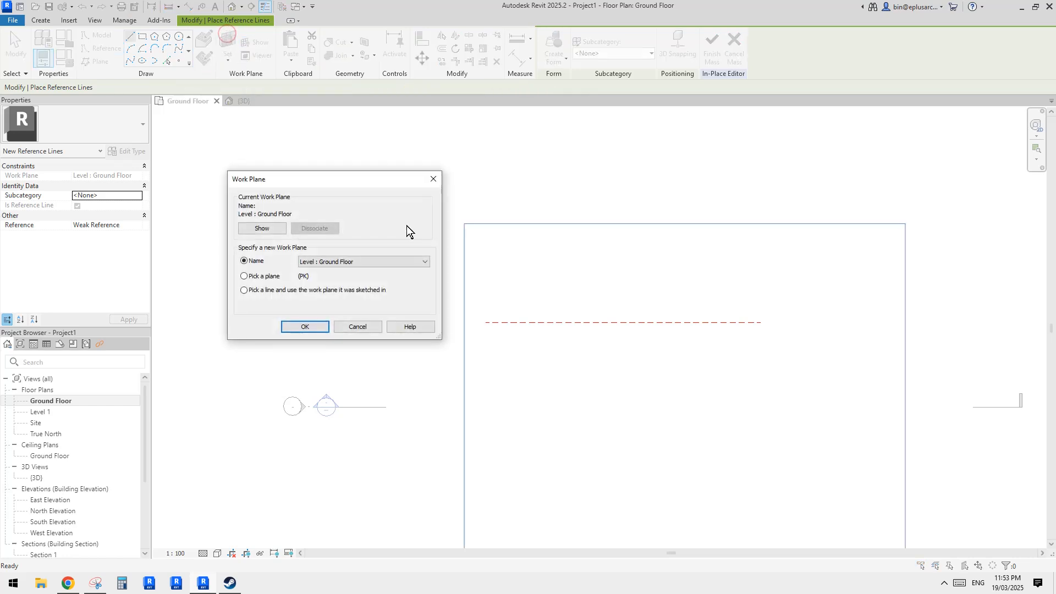
pyautogui.click(310, 327)
pyautogui.click(637, 322)
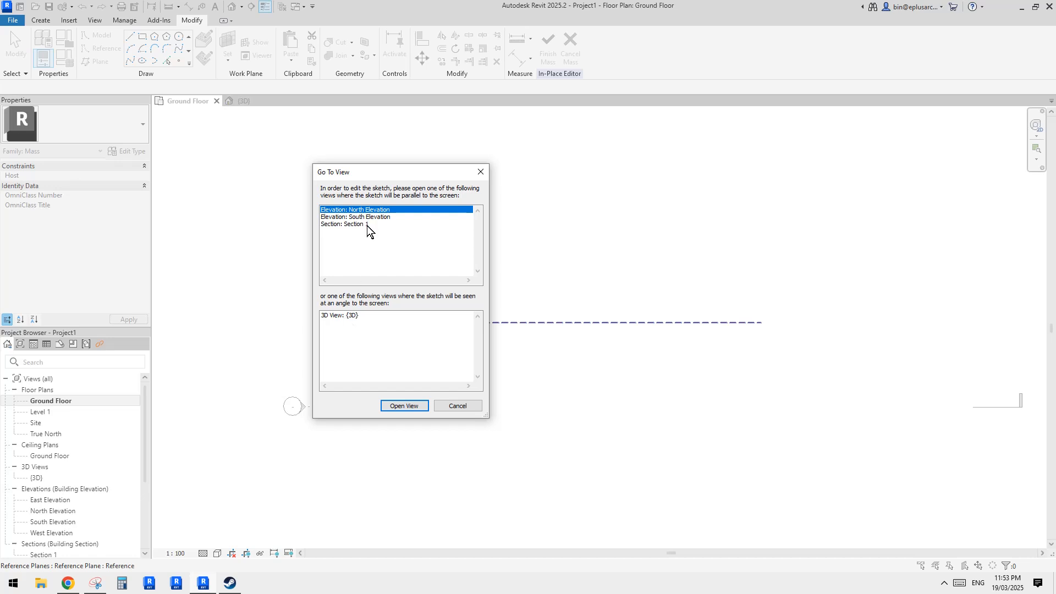
pyautogui.click(328, 317)
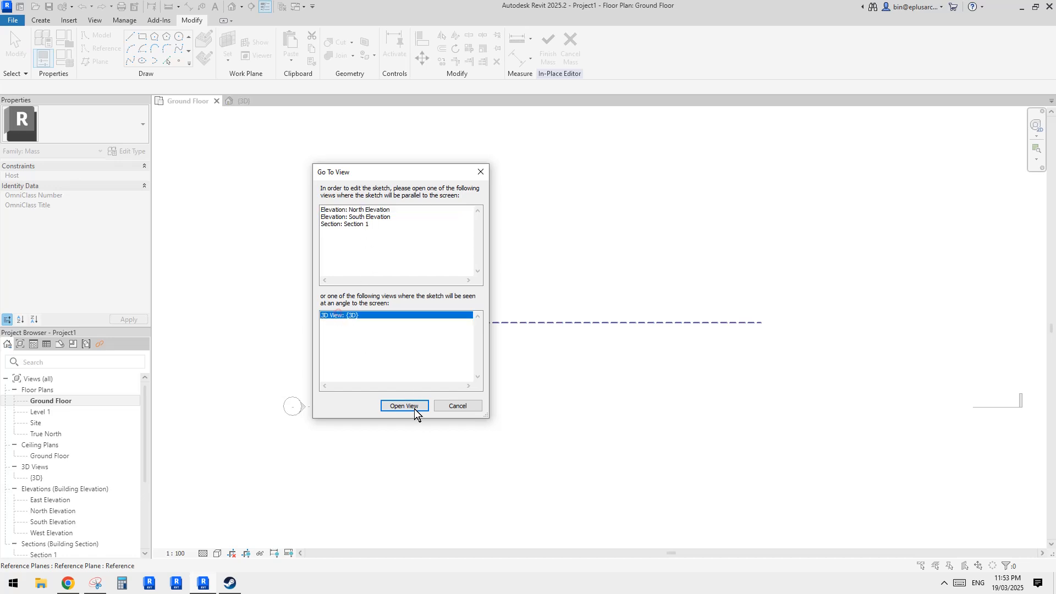
pyautogui.click(412, 407)
# Face the reference plane from the back in the 3D view and start a spline reference line, consulting the ribbon snip in Snipping Tool
pyautogui.keyDown('shift'); pyautogui.moveTo(698, 355); pyautogui.dragTo(651, 388, button='middle'); pyautogui.keyUp('shift')
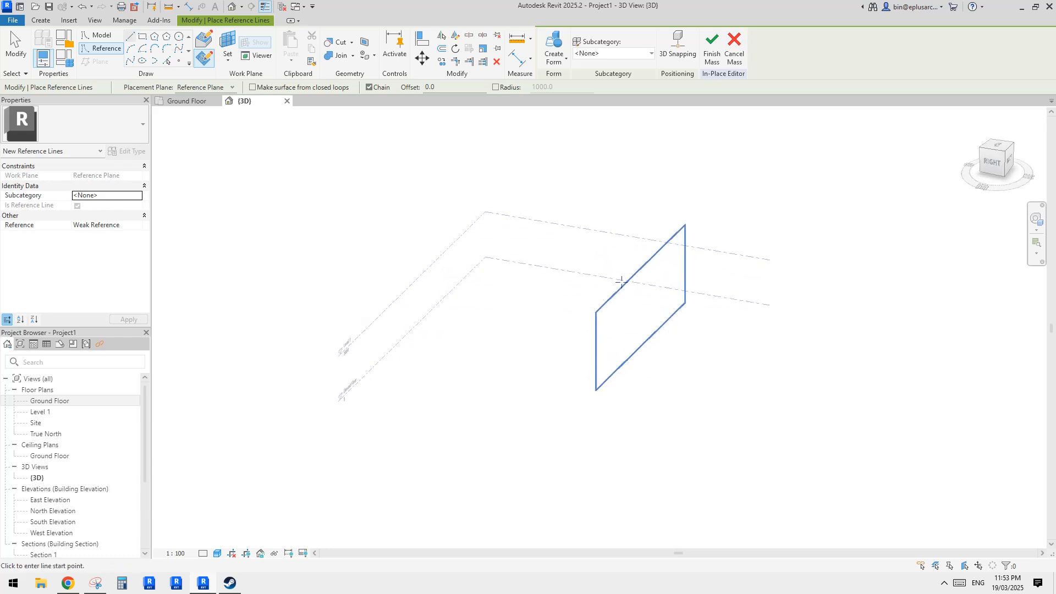
pyautogui.keyDown('shift'); pyautogui.moveTo(651, 322); pyautogui.dragTo(609, 324, button='middle'); pyautogui.keyUp('shift')
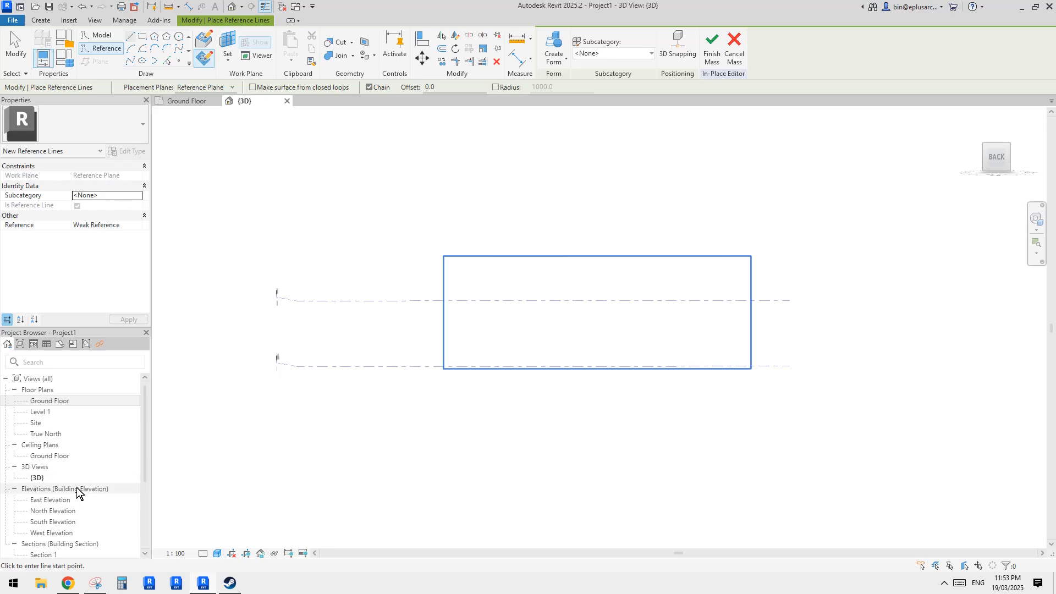
pyautogui.keyDown('shift'); pyautogui.moveTo(604, 334); pyautogui.dragTo(611, 338, button='middle'); pyautogui.keyUp('shift')
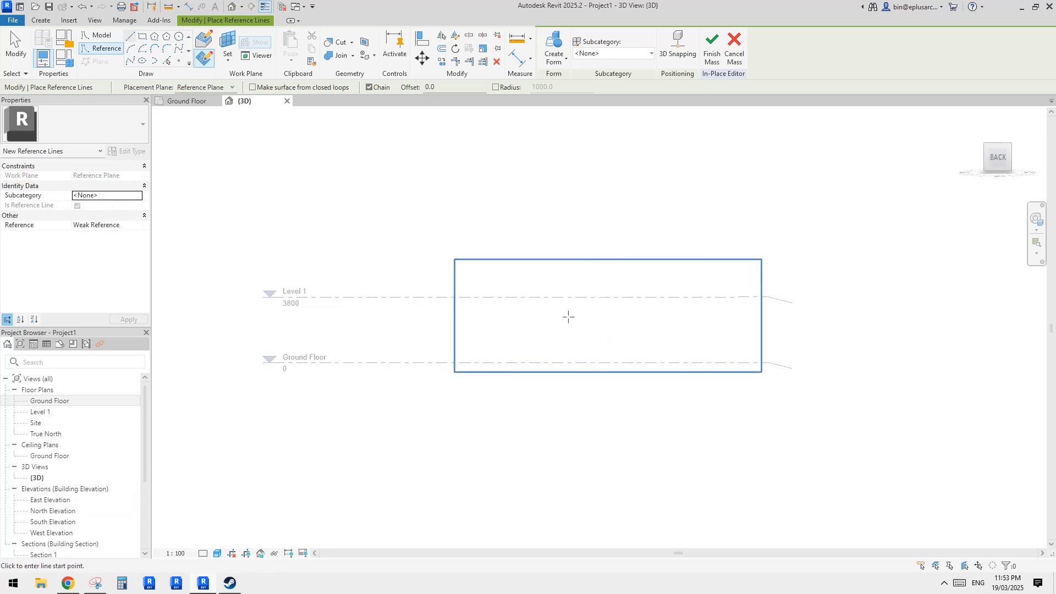
pyautogui.click(99, 585)
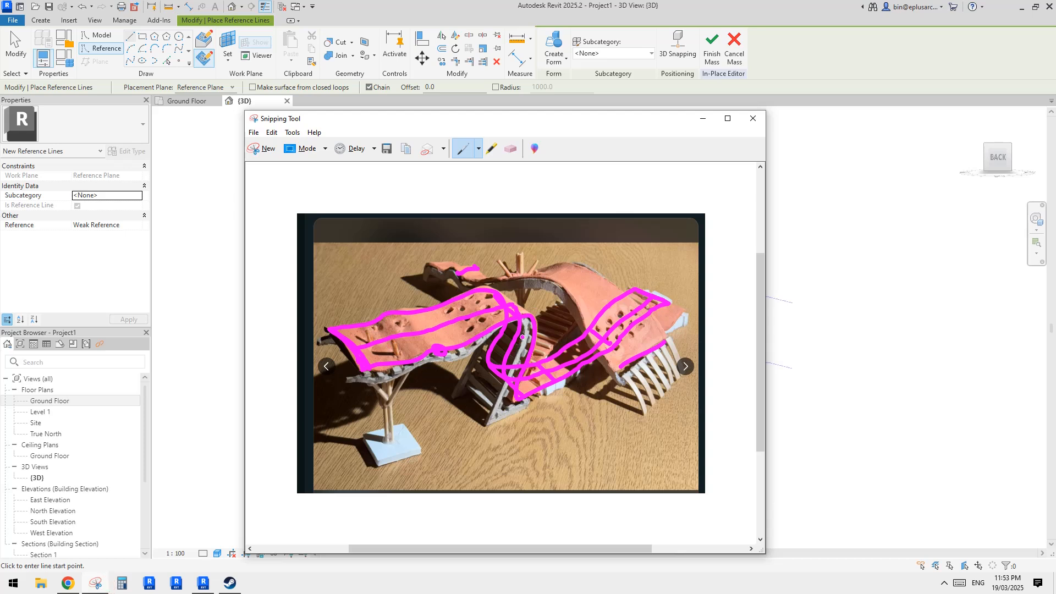
pyautogui.click(891, 277)
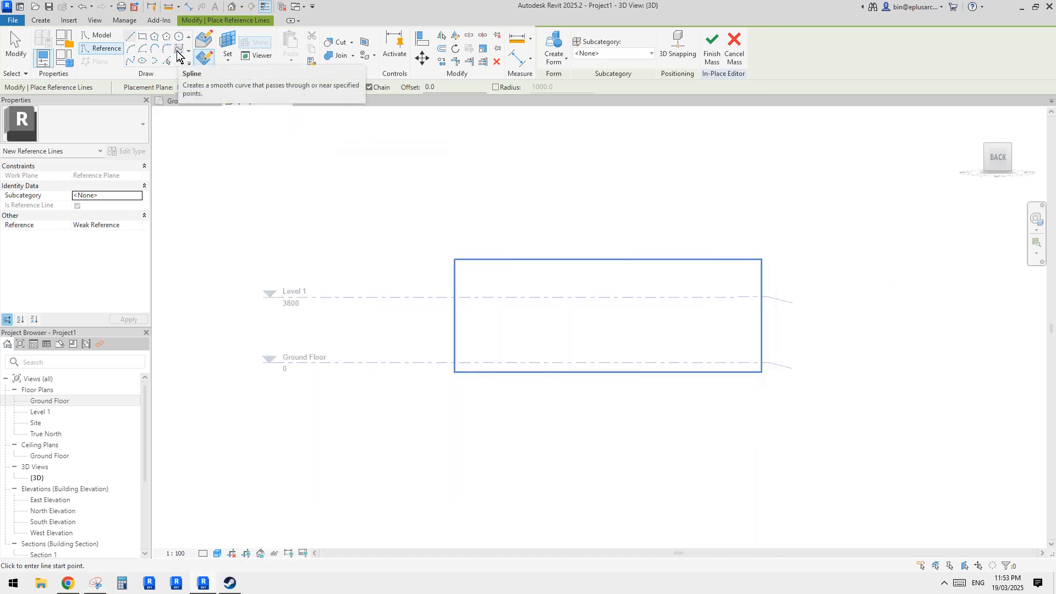
pyautogui.click(177, 52)
pyautogui.scroll(1, 566, 299)
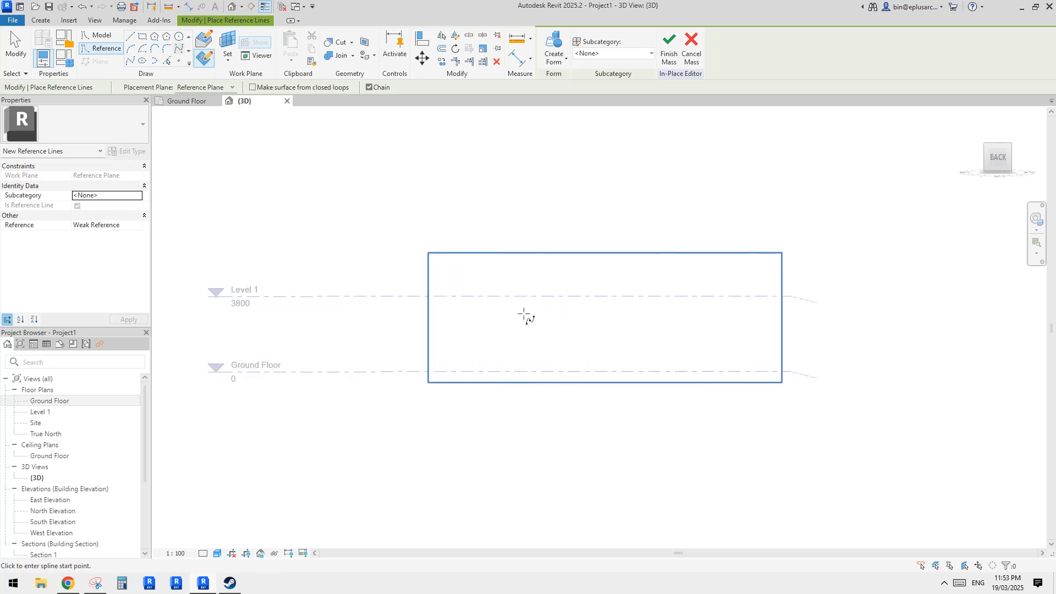
pyautogui.keyDown('shift'); pyautogui.moveTo(524, 314); pyautogui.dragTo(523, 326, button='middle'); pyautogui.keyUp('shift')
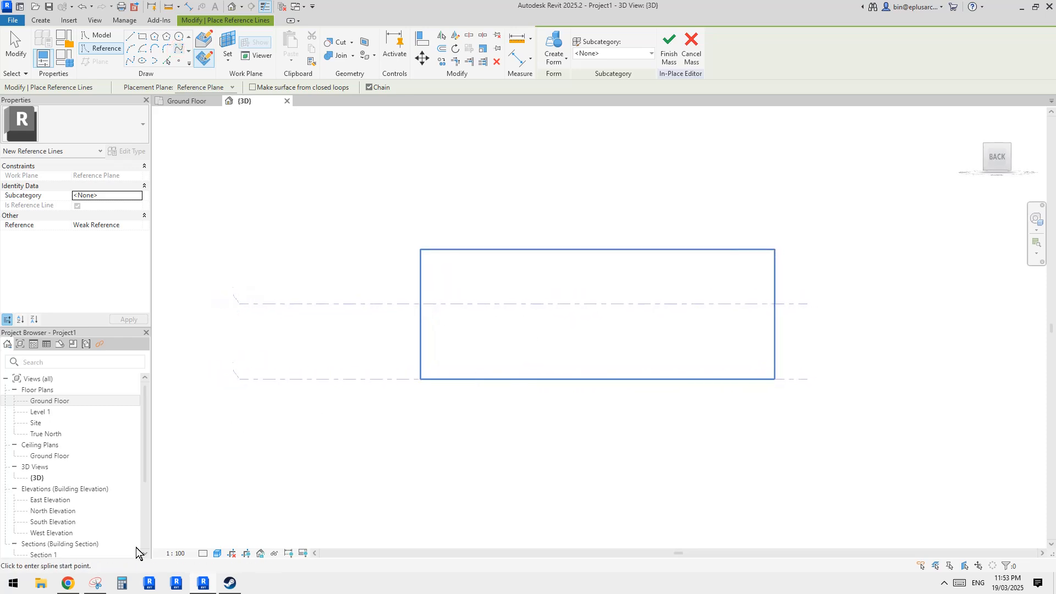
pyautogui.click(96, 584)
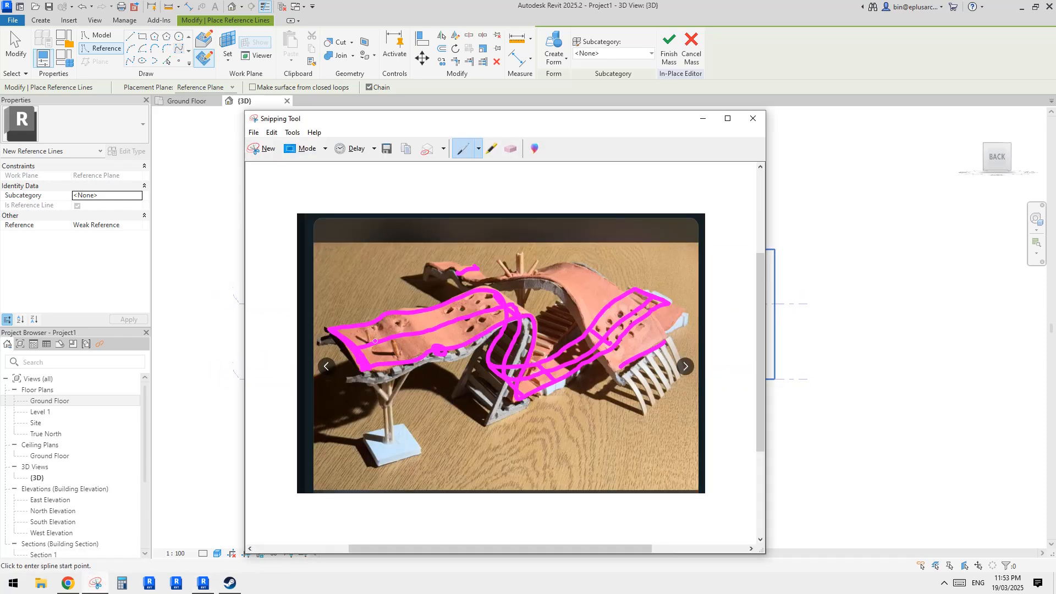
pyautogui.hotkey('alt', 'Tab')
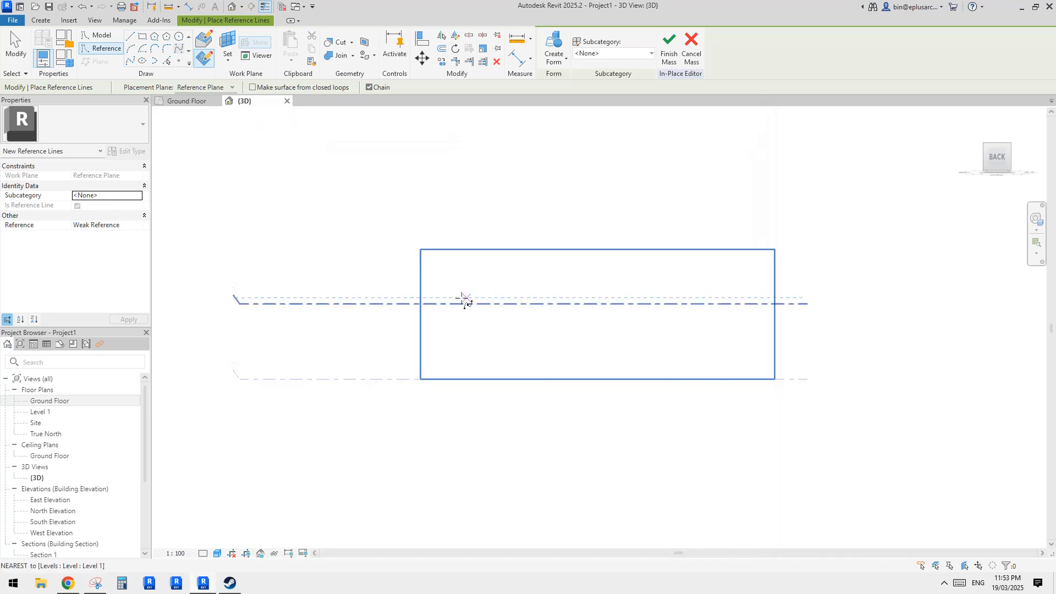
# Place the spline's first control points as a gentle horizontal wave just above Level 1, following the ribbon's upper stretch
pyautogui.click(449, 299)
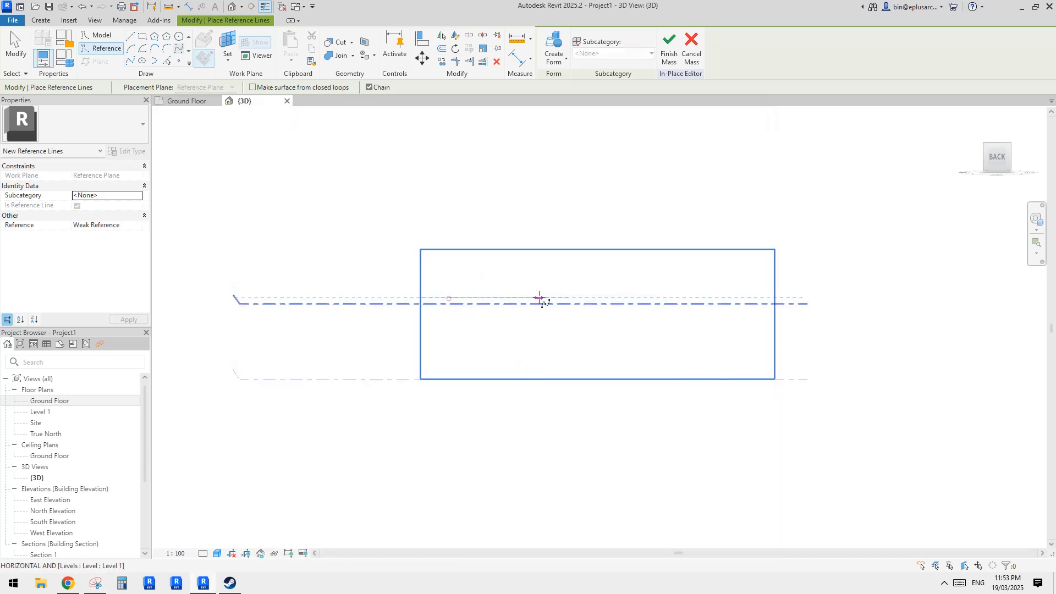
pyautogui.click(537, 299)
pyautogui.scroll(1, 520, 295)
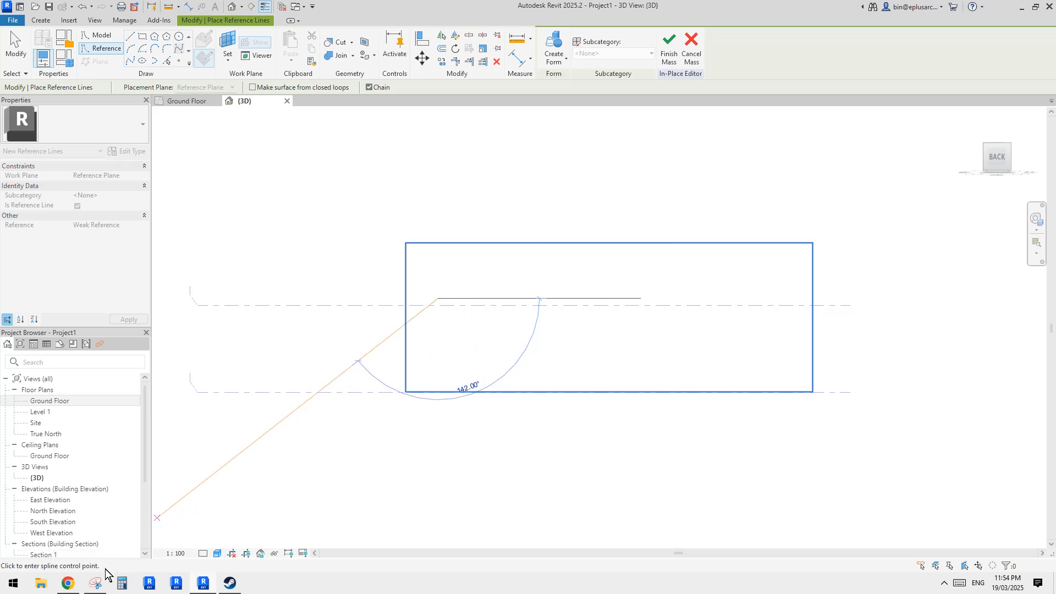
pyautogui.click(97, 584)
pyautogui.click(878, 432)
pyautogui.scroll(2, 482, 288)
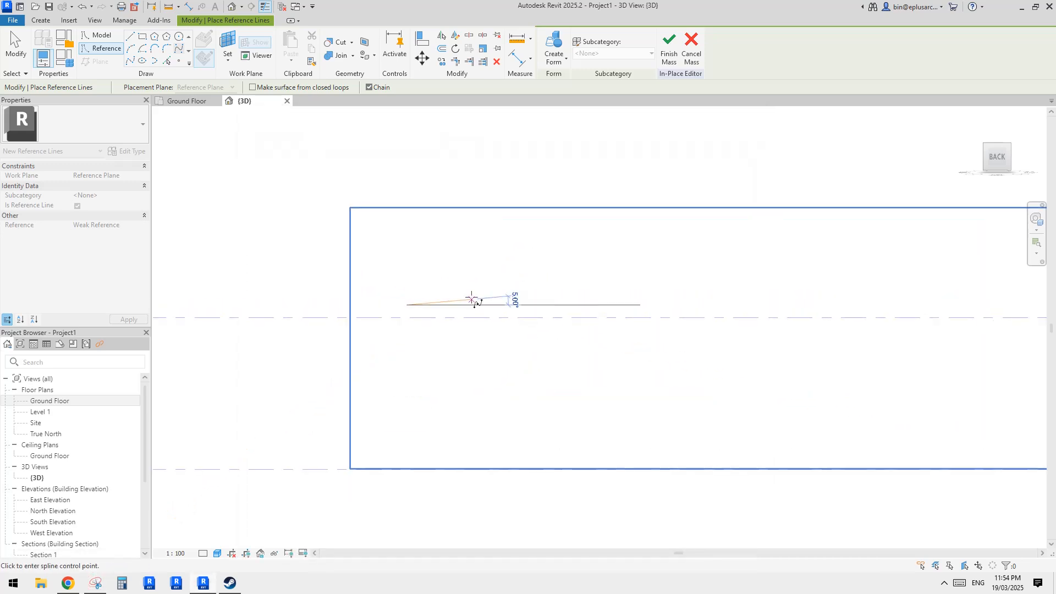
pyautogui.click(444, 304)
pyautogui.click(465, 293)
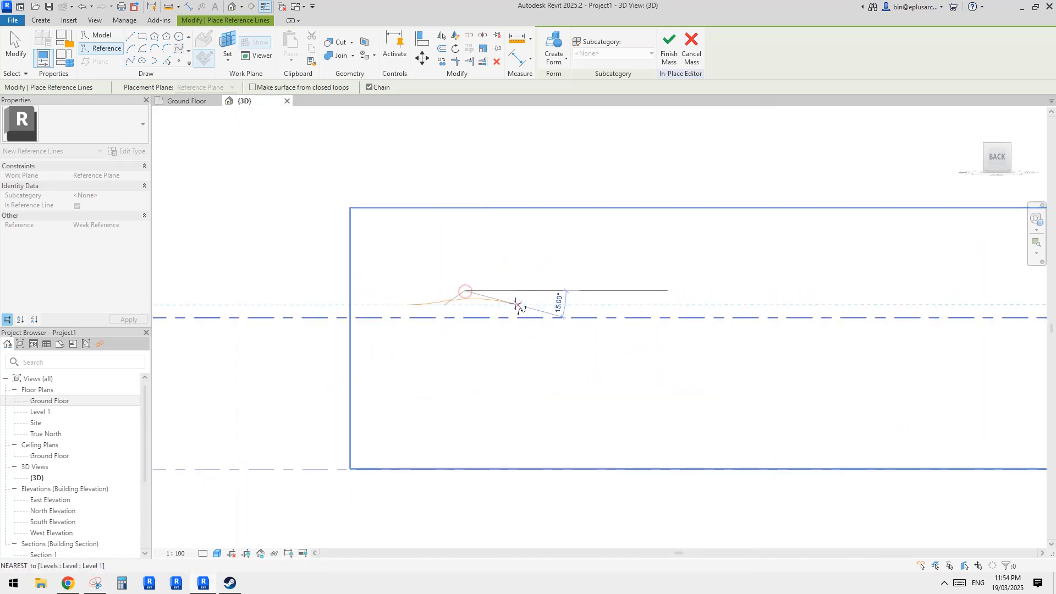
pyautogui.click(514, 305)
pyautogui.click(575, 295)
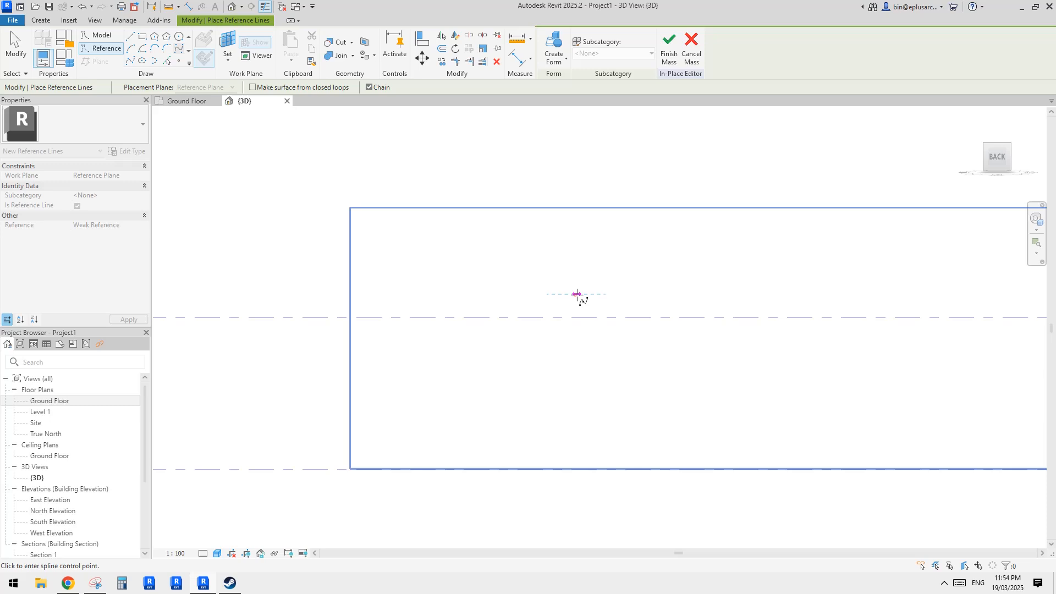
pyautogui.click(634, 306)
# Check the ribbon snip and continue the spline steeply down and slightly backwards to Ground Floor, turning it along that level
pyautogui.click(97, 585)
pyautogui.hotkey('alt', 'Tab')
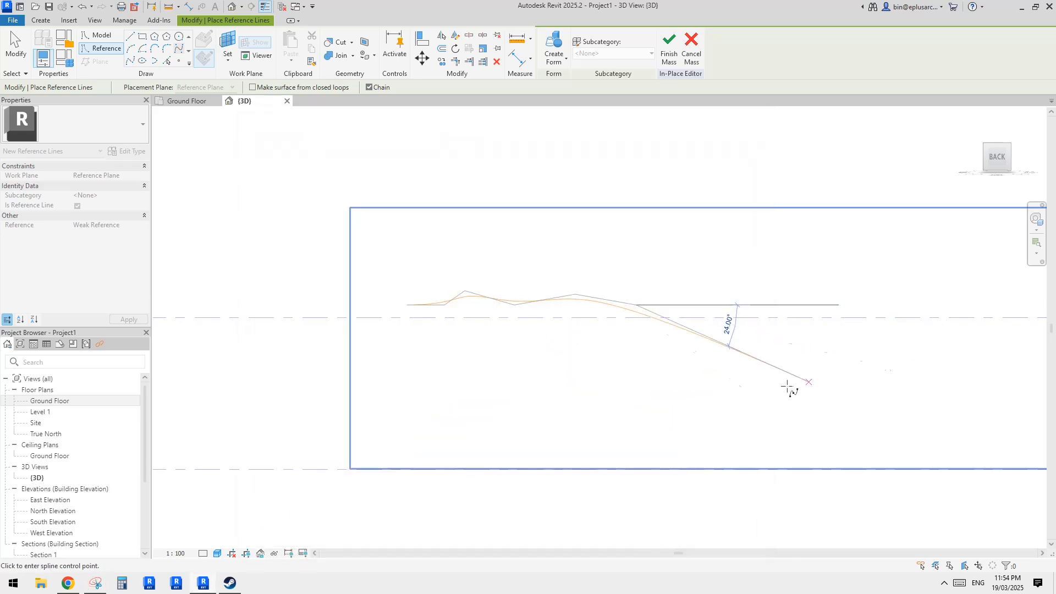
pyautogui.click(625, 387)
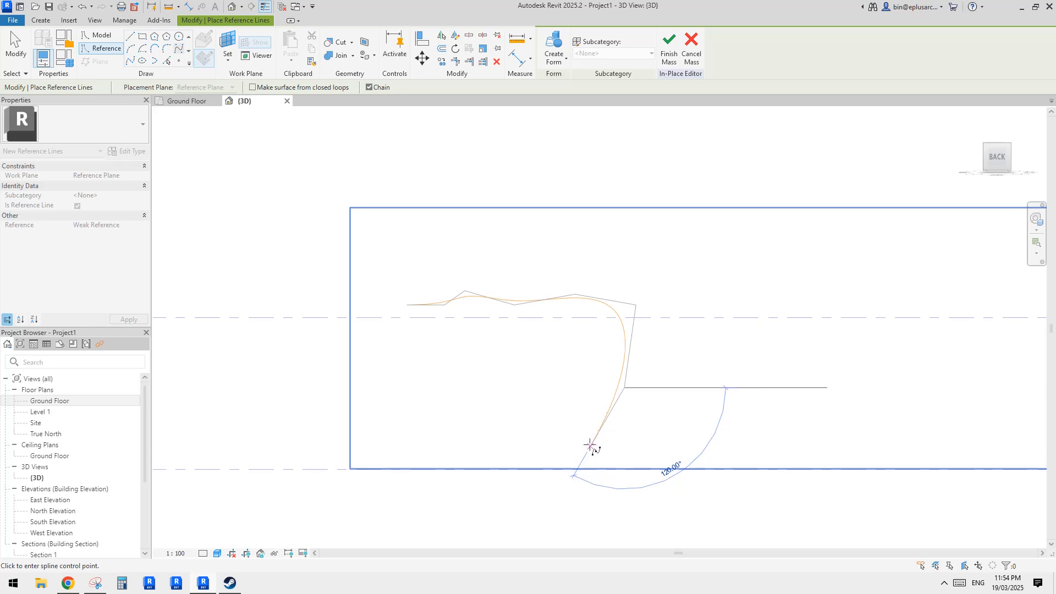
pyautogui.click(591, 443)
pyautogui.click(592, 468)
pyautogui.click(628, 468)
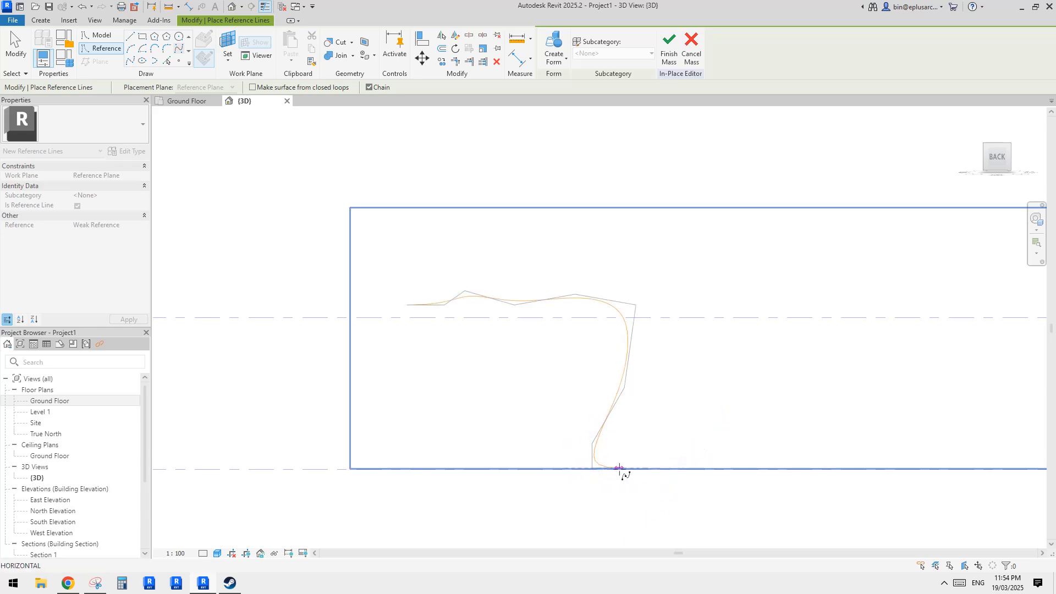
# Continue the spline as a low wave rising gradually to a flat end between the two levels, checking the ribbon snip, and finish it
pyautogui.hotkey('alt', 'Tab')
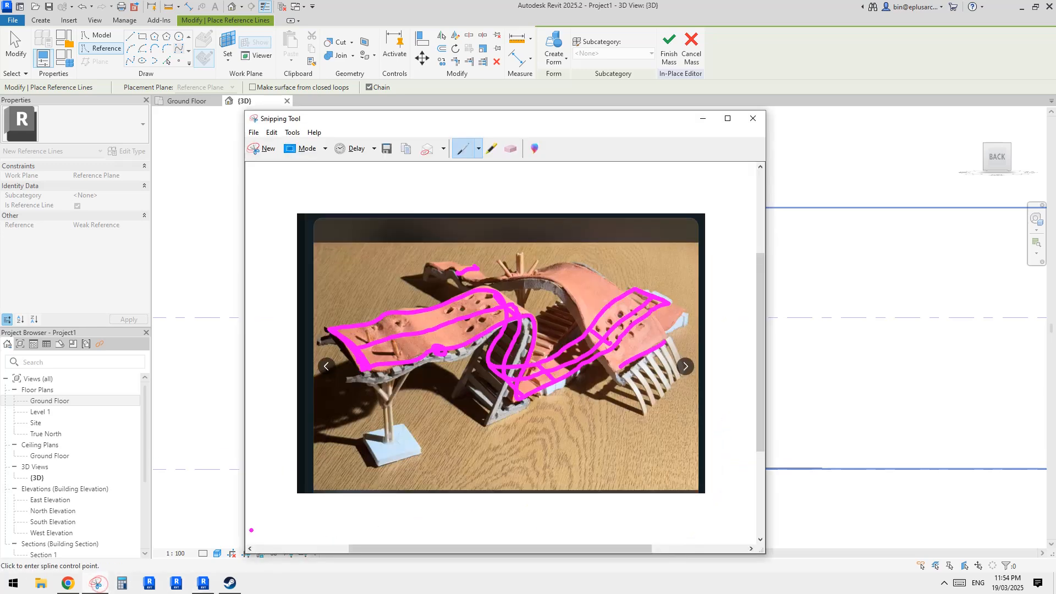
pyautogui.hotkey('alt', 'Tab')
pyautogui.click(692, 451)
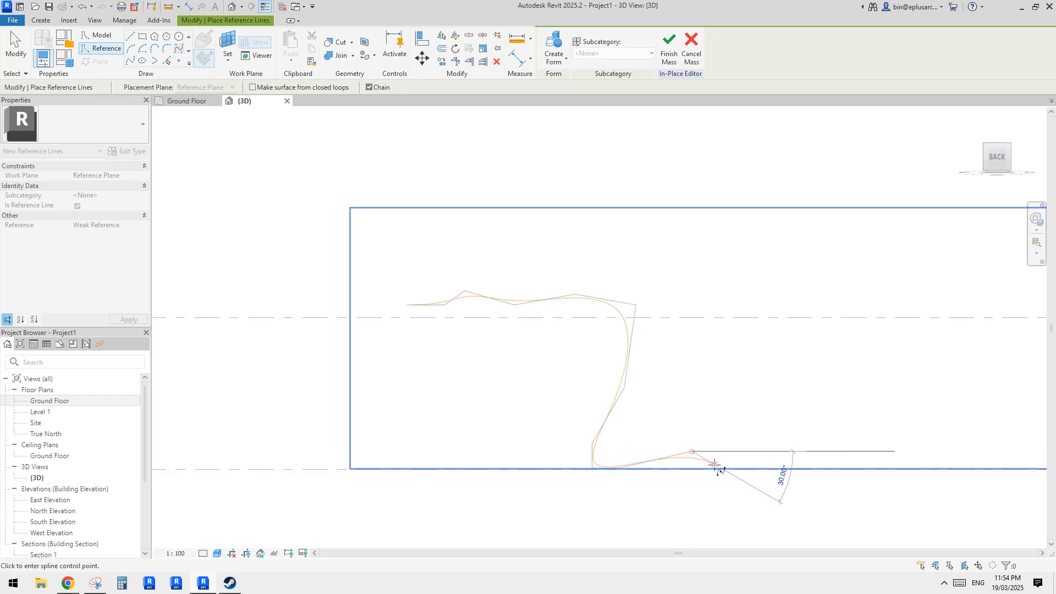
pyautogui.click(821, 447)
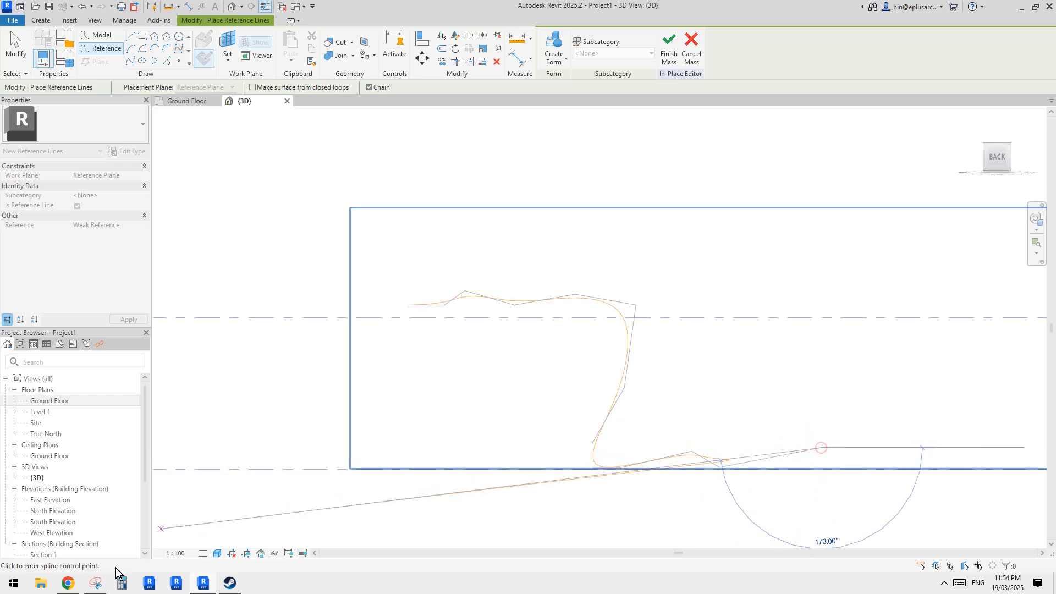
pyautogui.hotkey('alt', 'Tab')
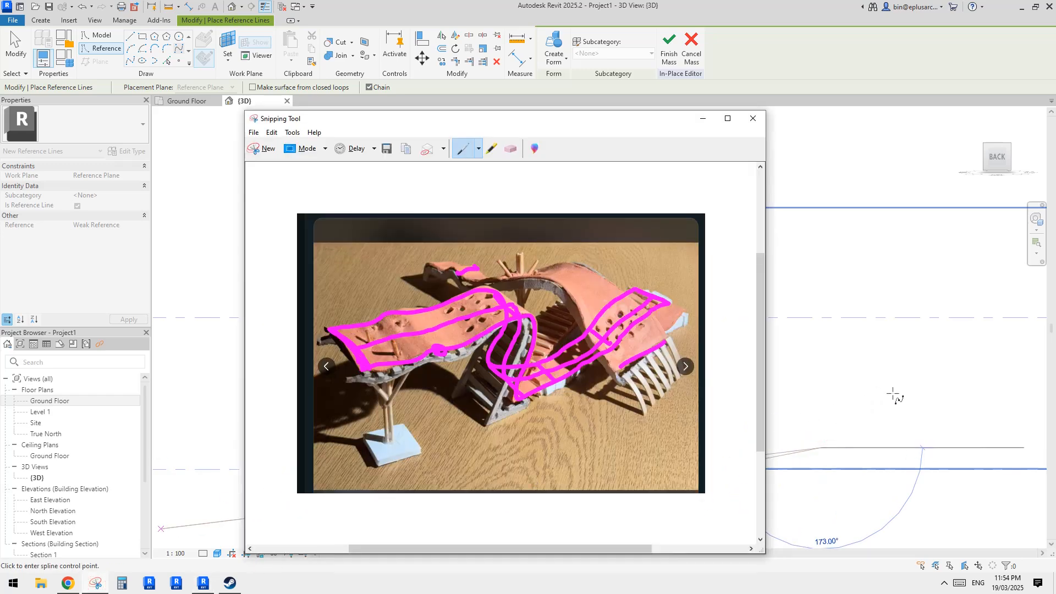
pyautogui.hotkey('alt', 'Tab')
pyautogui.moveTo(921, 423); pyautogui.dragTo(761, 397, button='middle')
pyautogui.click(696, 401)
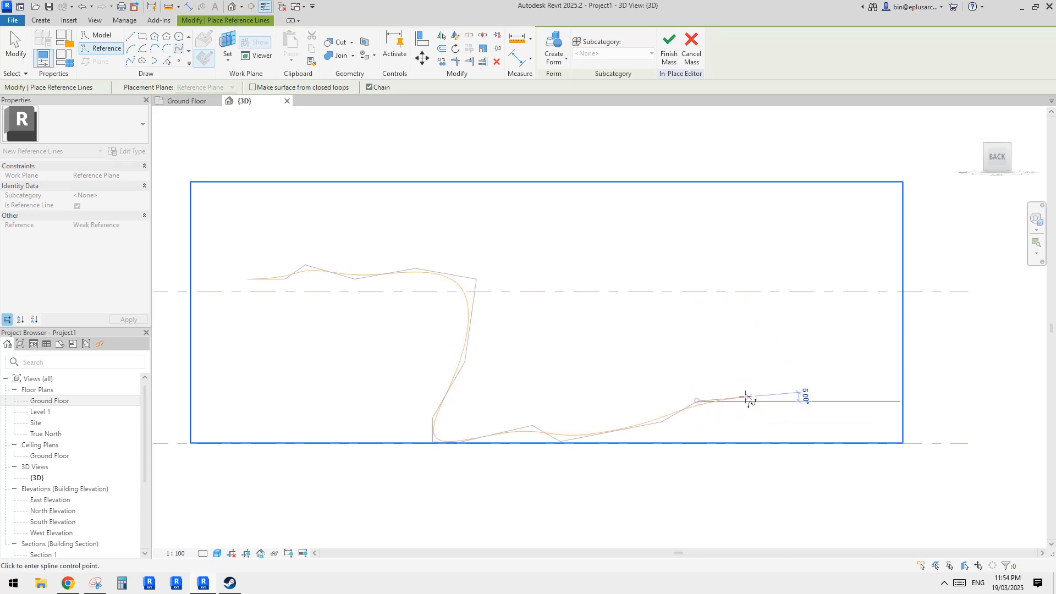
pyautogui.click(773, 401)
pyautogui.press('Escape')
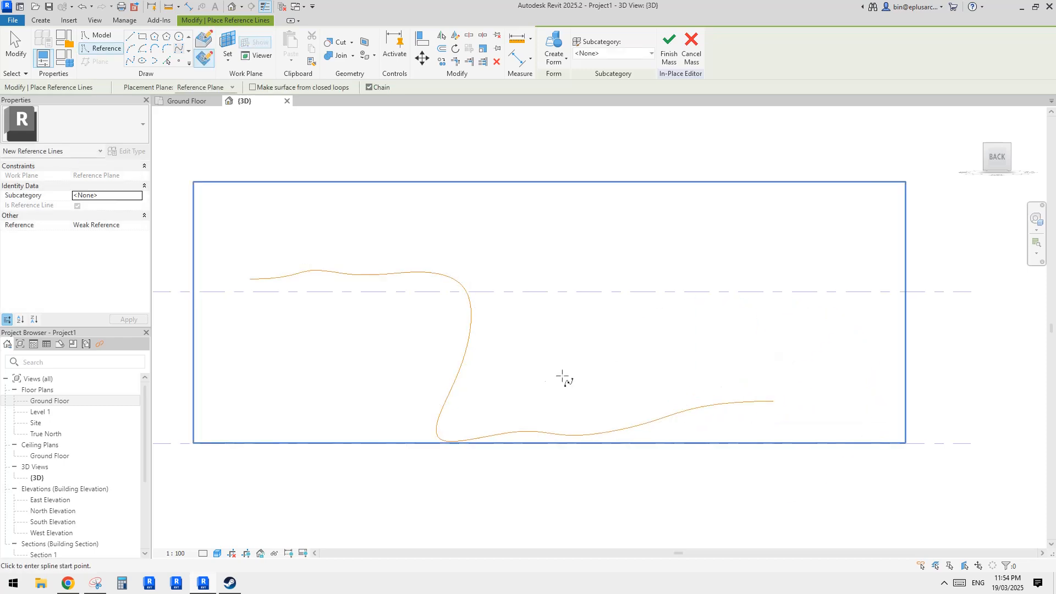
pyautogui.press('Escape')
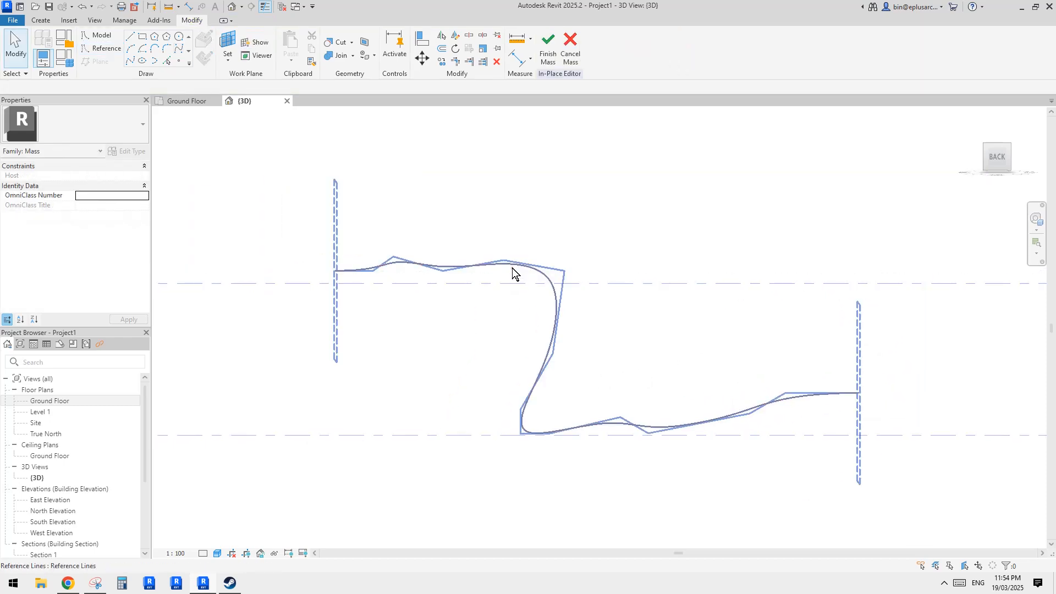
# Reshape the spline's upper wave and descent by moving control points, deepening the dip, raising the crest and rounding the drop into an S-curve
pyautogui.click(512, 268)
pyautogui.scroll(1, 555, 283)
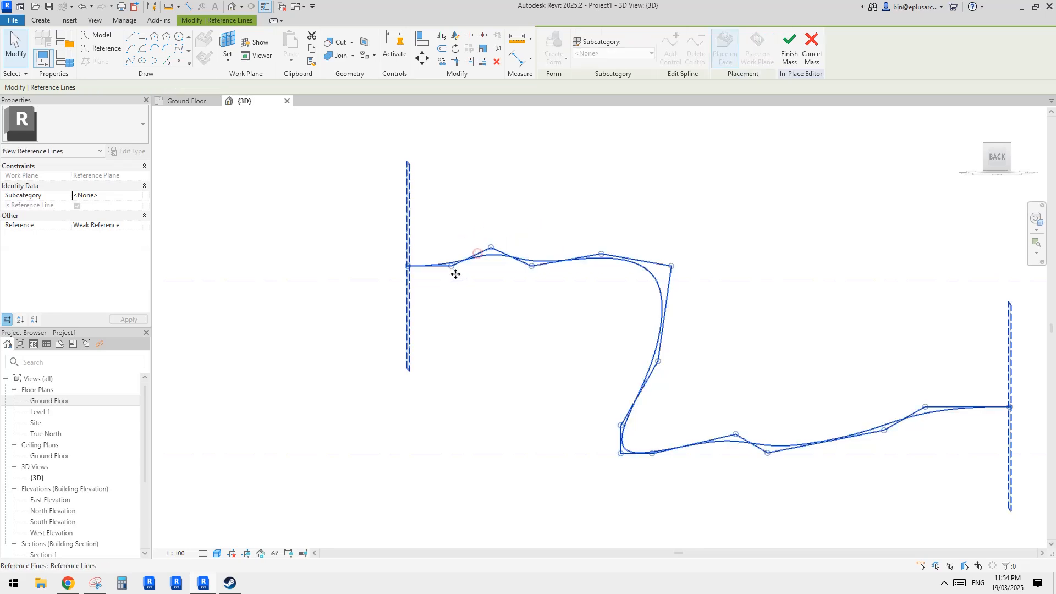
pyautogui.moveTo(532, 266); pyautogui.dragTo(536, 273)
pyautogui.moveTo(600, 253); pyautogui.dragTo(585, 245)
pyautogui.moveTo(672, 268); pyautogui.dragTo(658, 266)
pyautogui.moveTo(659, 370); pyautogui.dragTo(672, 353)
pyautogui.moveTo(617, 436); pyautogui.dragTo(612, 424)
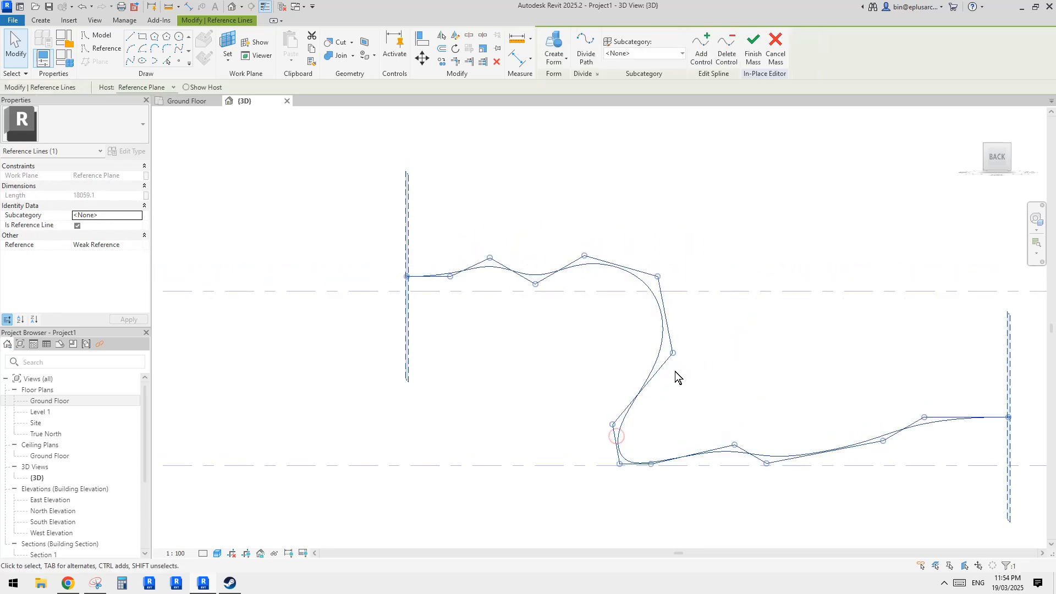
# Shift the lower wave's crest and trough control points slightly back, and lower the point just before the final rise
pyautogui.moveTo(735, 444); pyautogui.dragTo(706, 444)
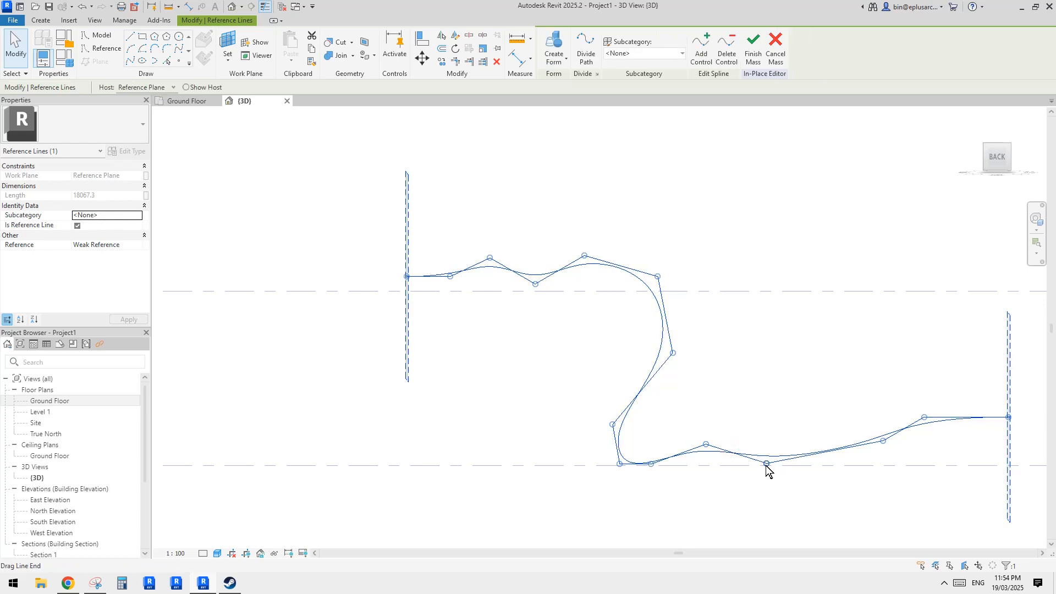
pyautogui.moveTo(882, 441); pyautogui.dragTo(877, 457)
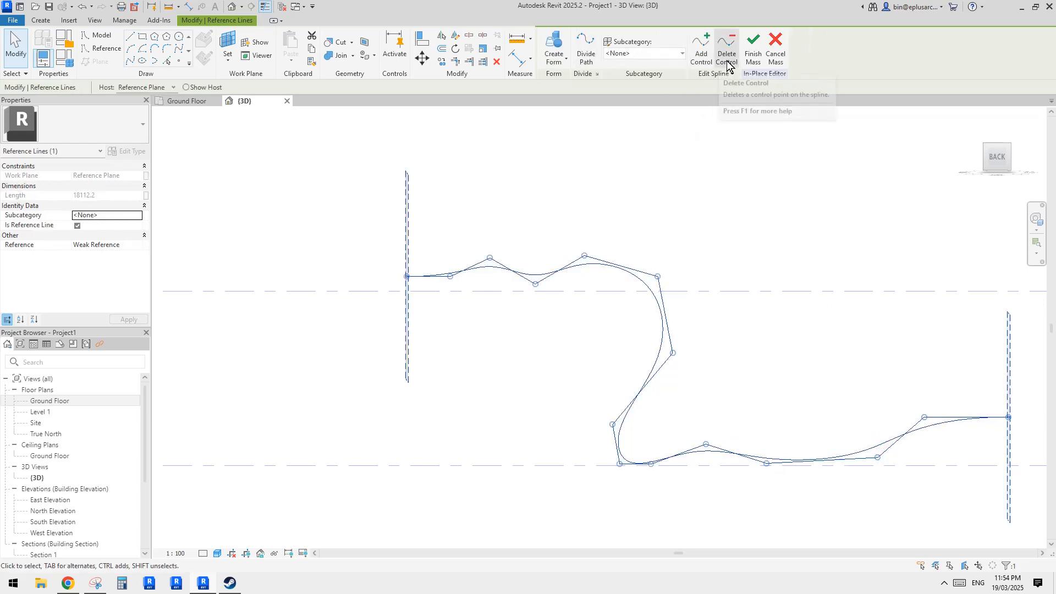
pyautogui.moveTo(871, 424); pyautogui.dragTo(761, 406, button='middle')
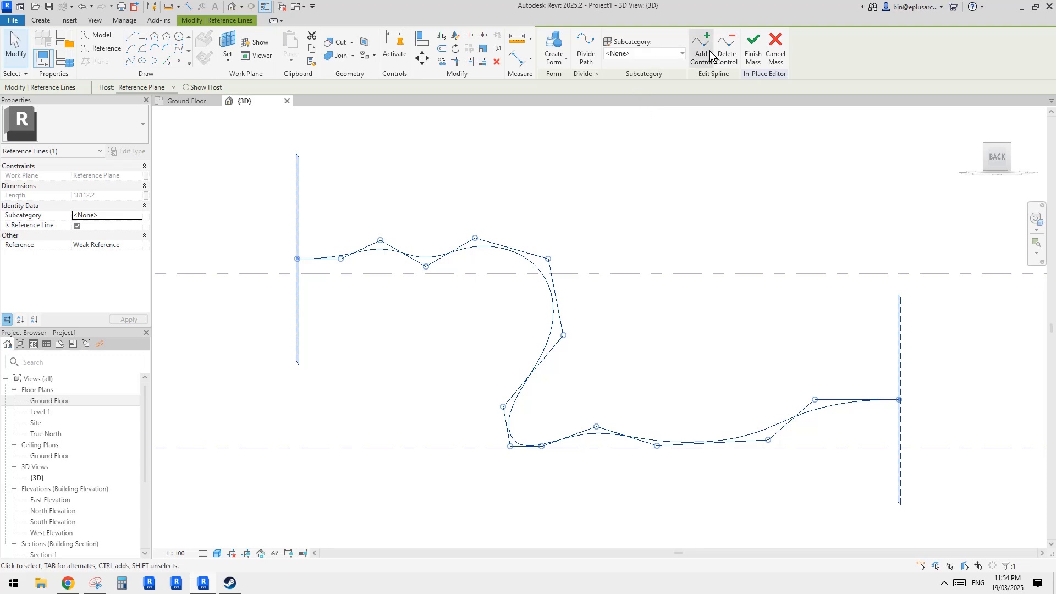
pyautogui.moveTo(657, 446); pyautogui.dragTo(650, 446)
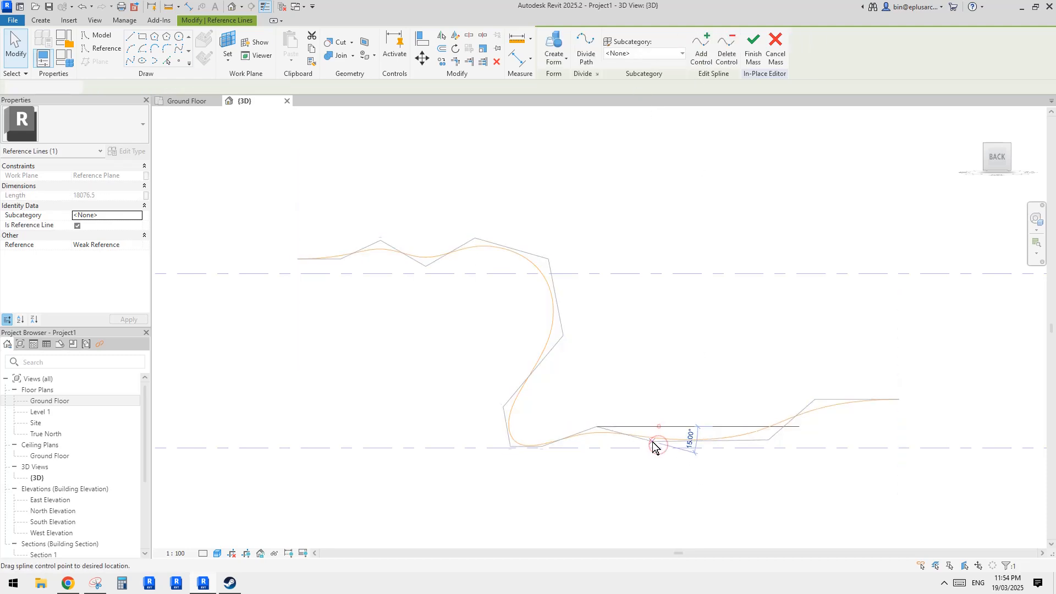
# Add two control points to the spline's low stretch along Ground Floor and move them into an extra crest and trough
pyautogui.click(701, 51)
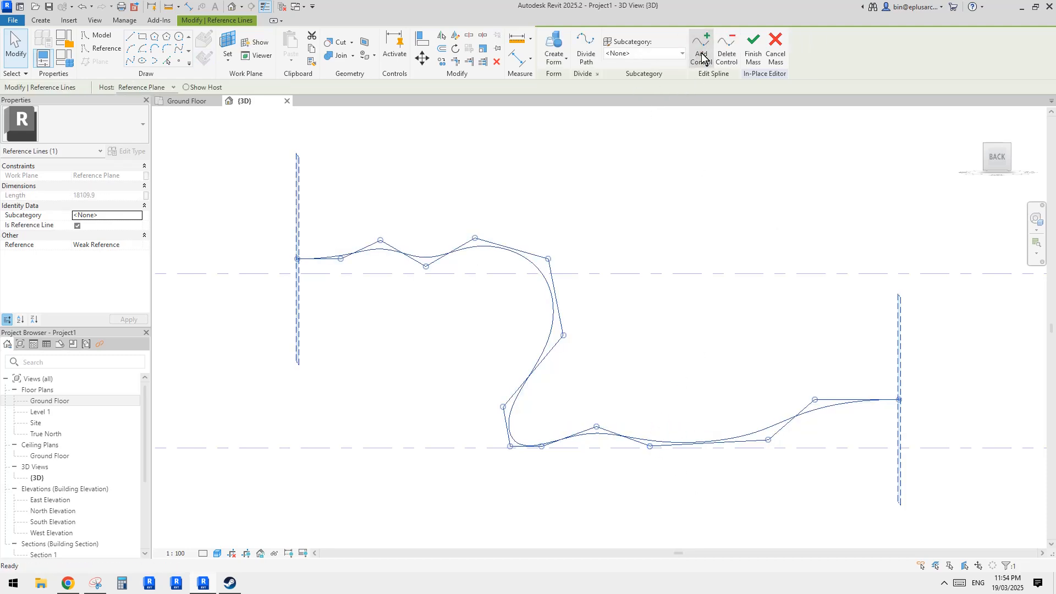
pyautogui.click(710, 443)
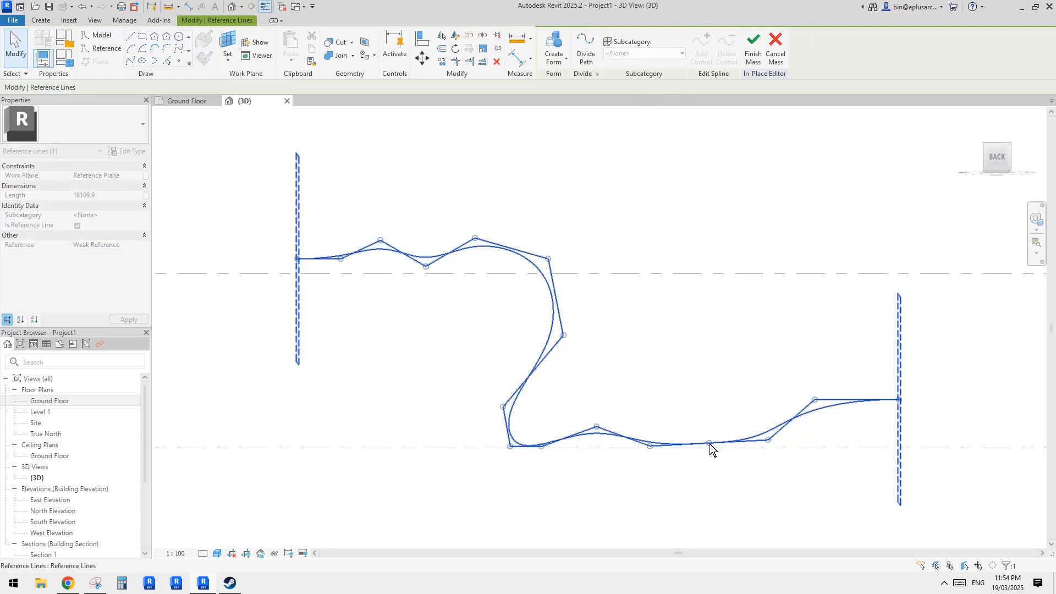
pyautogui.click(722, 384)
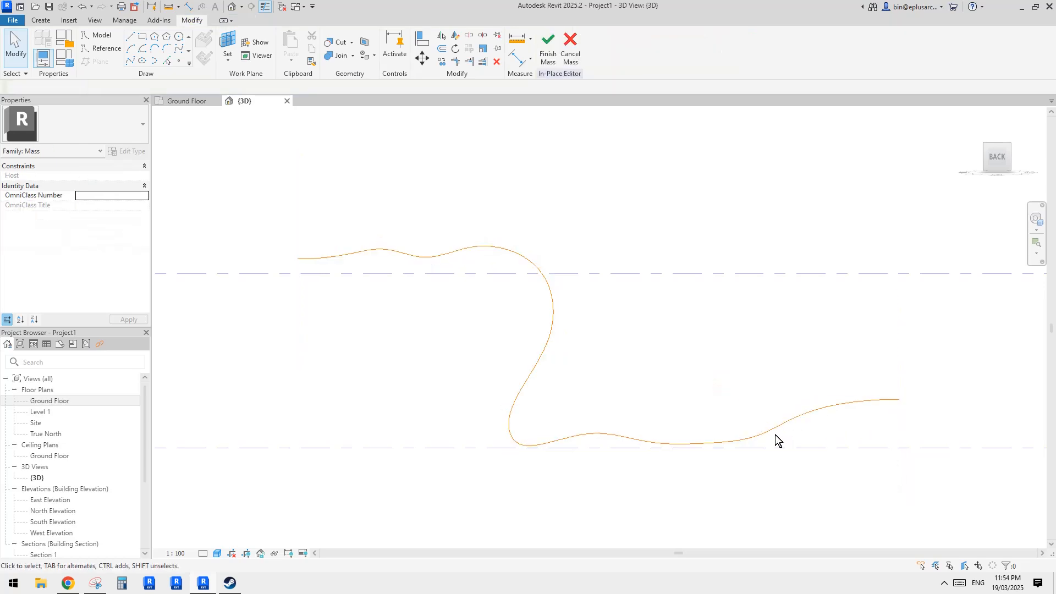
pyautogui.click(812, 407)
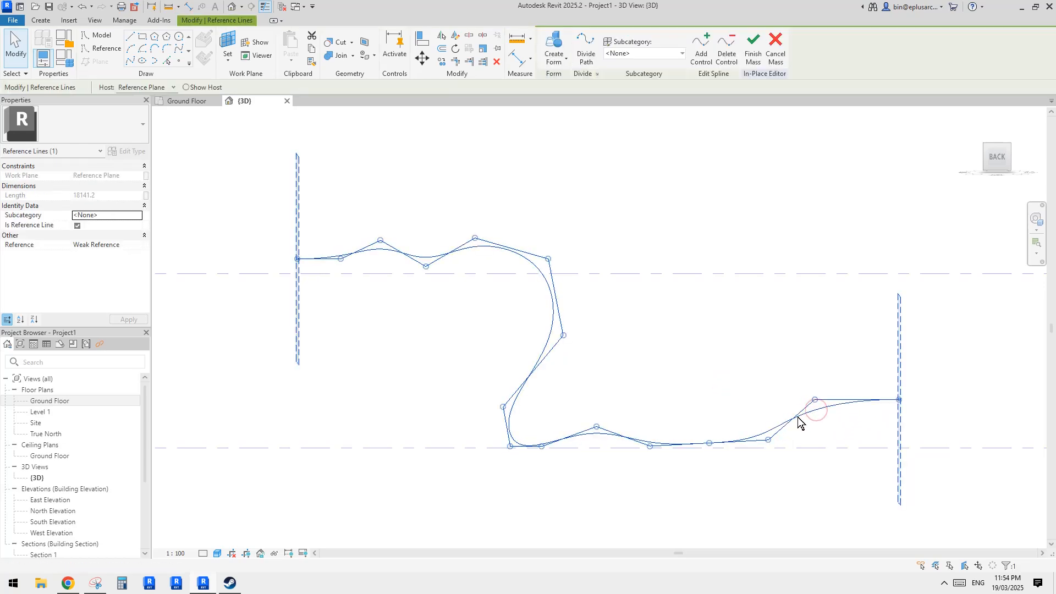
pyautogui.moveTo(803, 396); pyautogui.dragTo(806, 394, button='middle')
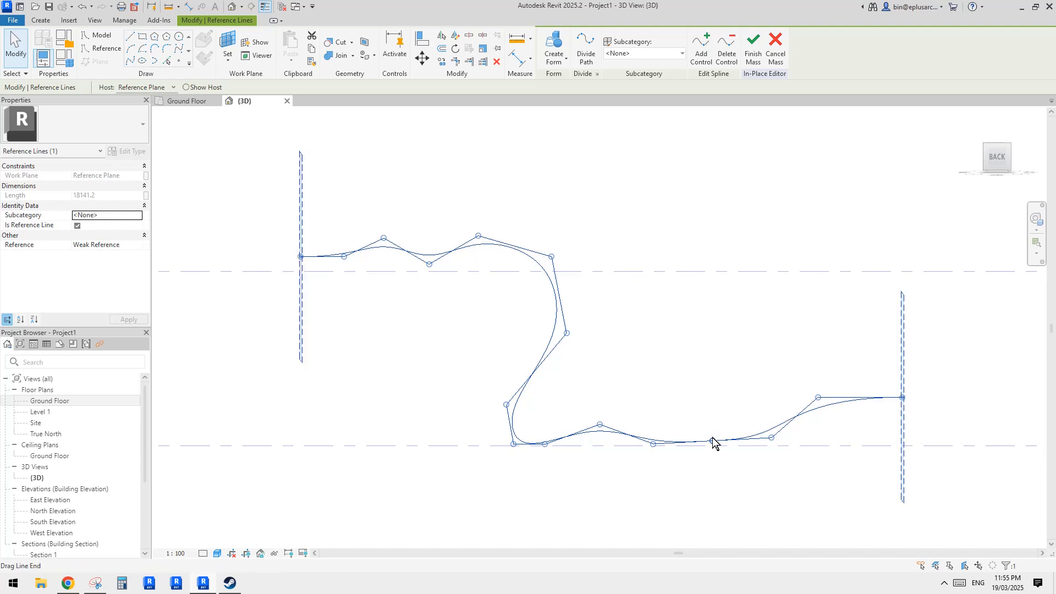
pyautogui.click(703, 55)
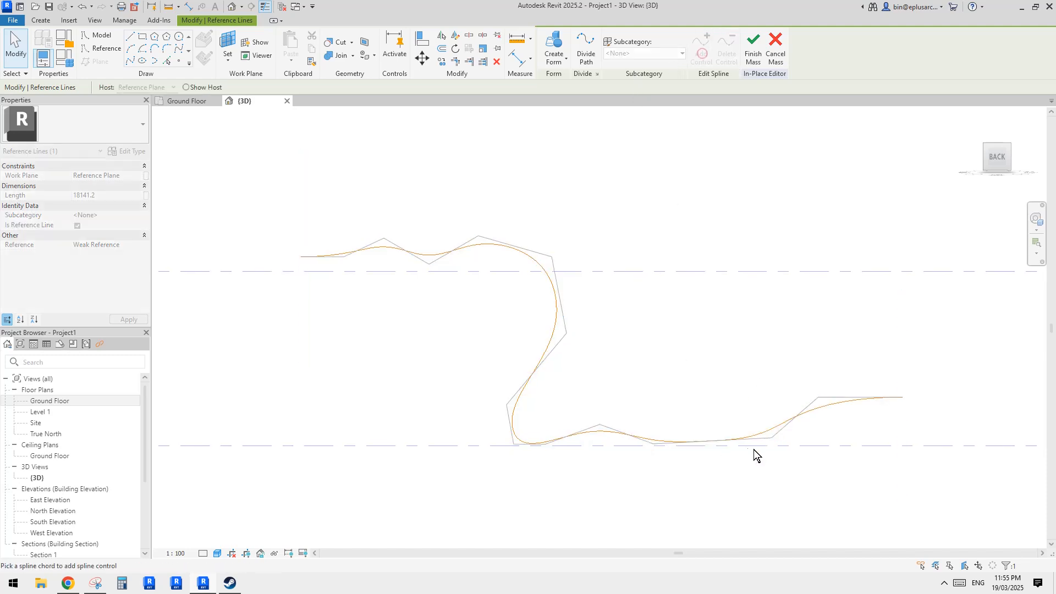
pyautogui.click(741, 439)
pyautogui.moveTo(710, 428); pyautogui.dragTo(735, 447)
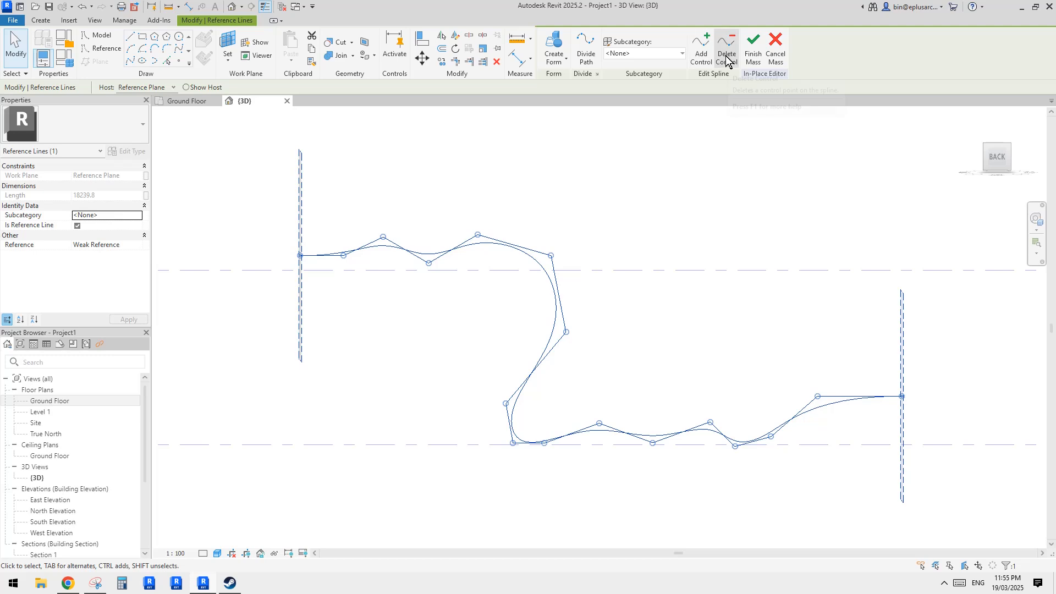
# Delete the surplus control point before the final rise and shift the neighbouring crest, trough and rise points to smooth the lower wave
pyautogui.click(726, 54)
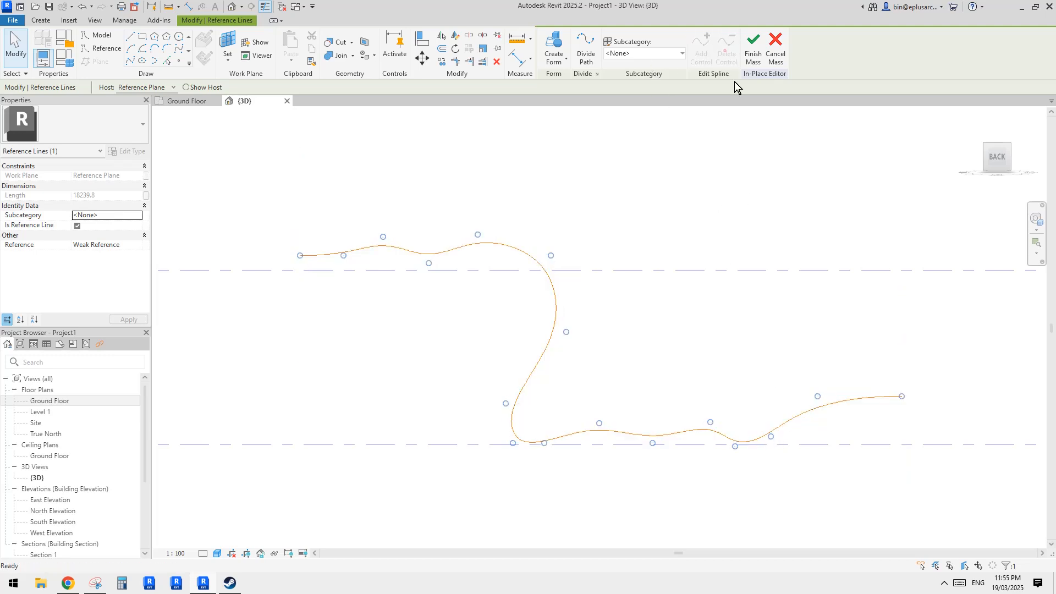
pyautogui.click(773, 438)
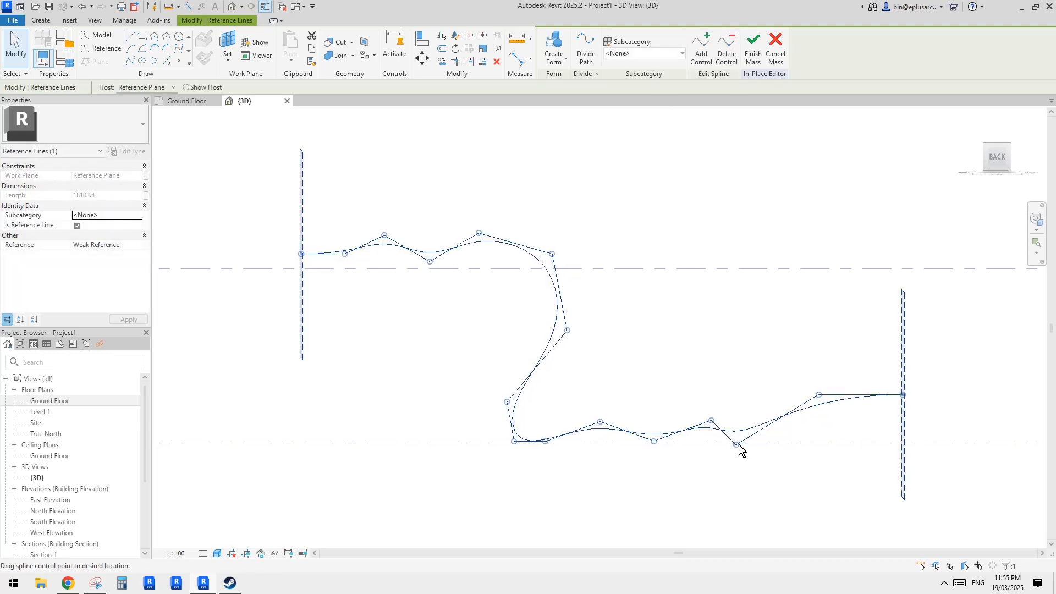
pyautogui.moveTo(735, 444); pyautogui.dragTo(705, 423)
pyautogui.moveTo(818, 395); pyautogui.dragTo(814, 396)
pyautogui.moveTo(689, 357); pyautogui.dragTo(704, 365, button='middle')
pyautogui.moveTo(323, 233); pyautogui.dragTo(440, 246, button='middle')
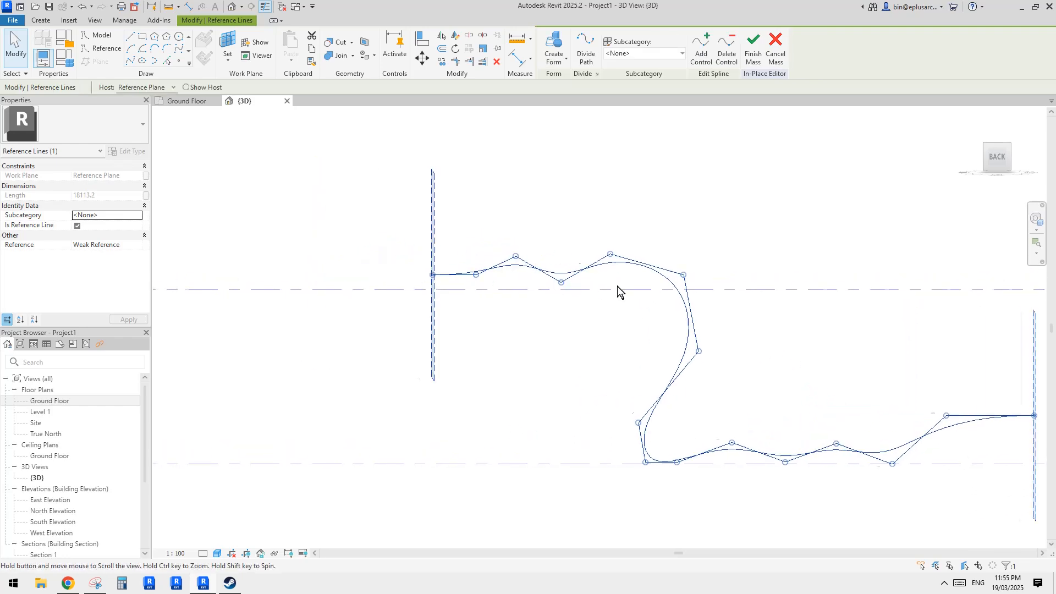
# Examine the spline's shape from several 3D angles and compare it with the ribbon snip in Snipping Tool
pyautogui.keyDown('shift'); pyautogui.moveTo(617, 290); pyautogui.dragTo(688, 364, button='middle'); pyautogui.keyUp('shift')
pyautogui.moveTo(642, 327)
pyautogui.keyDown('shift'); pyautogui.mouseDown(button='middle')
pyautogui.moveTo(707, 348)
pyautogui.moveTo(662, 297)
pyautogui.moveTo(667, 352)
pyautogui.moveTo(654, 324)
pyautogui.moveTo(682, 361)
pyautogui.moveTo(657, 348)
pyautogui.moveTo(710, 368)
pyautogui.moveTo(608, 420)
pyautogui.moveTo(556, 208)
pyautogui.moveTo(628, 260)
pyautogui.moveTo(616, 247)
pyautogui.moveTo(642, 242)
pyautogui.mouseUp(button='middle'); pyautogui.keyUp('shift')
pyautogui.press('Escape')
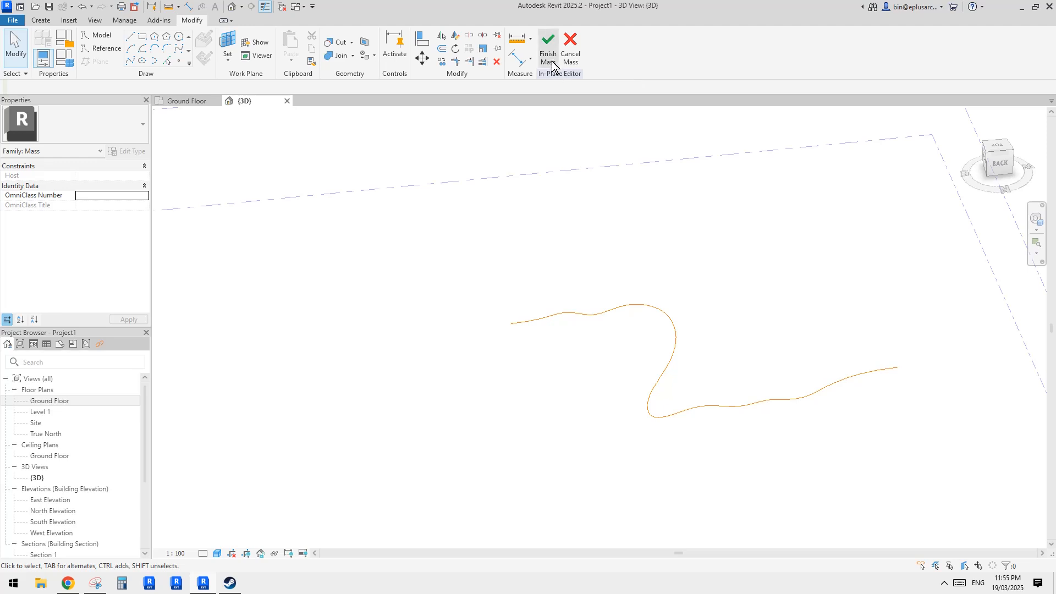
pyautogui.keyDown('shift'); pyautogui.moveTo(512, 288); pyautogui.dragTo(537, 298, button='middle'); pyautogui.keyUp('shift')
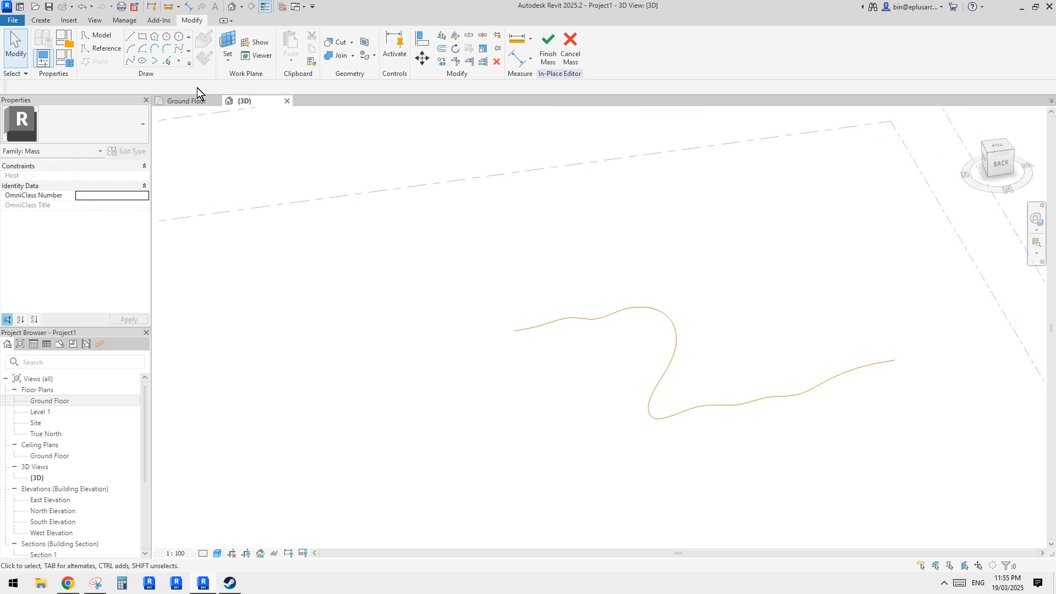
pyautogui.click(95, 584)
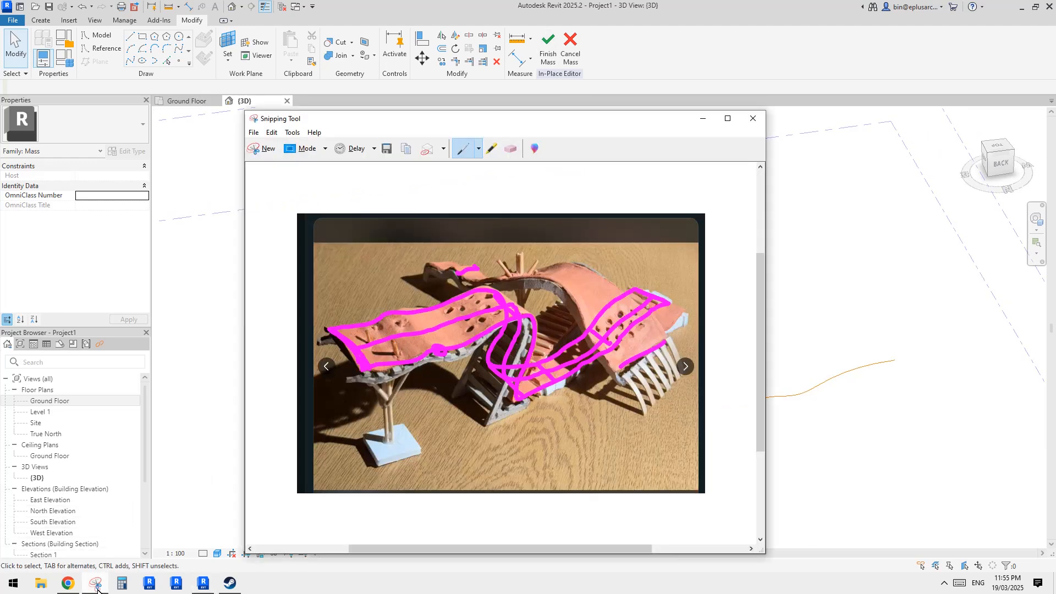
pyautogui.click(902, 358)
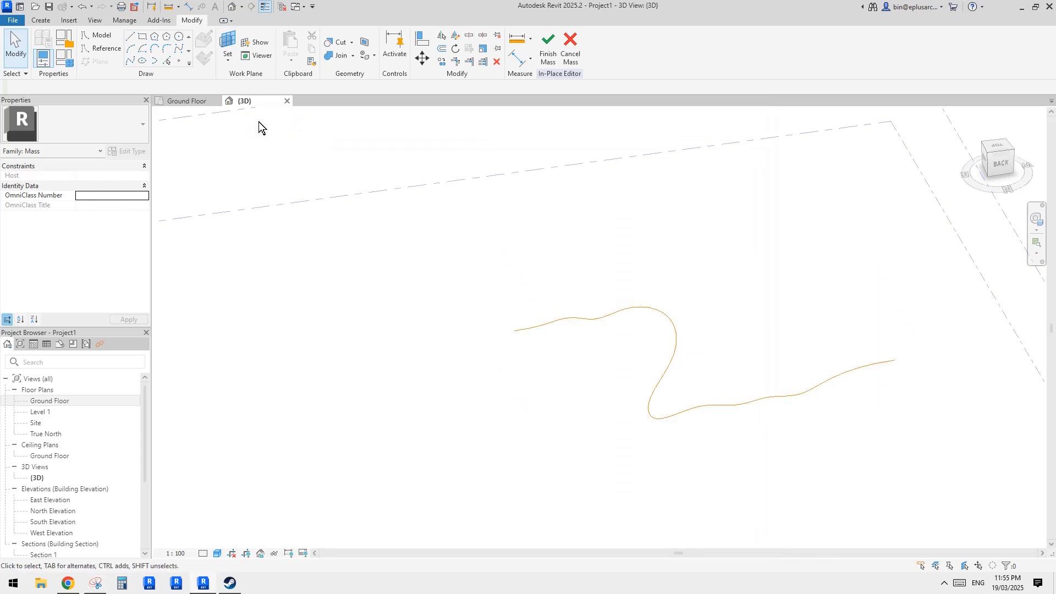
# Place a reference point on the spline near its upper end, consulting the ribbon snip in Snipping Tool
pyautogui.click(179, 61)
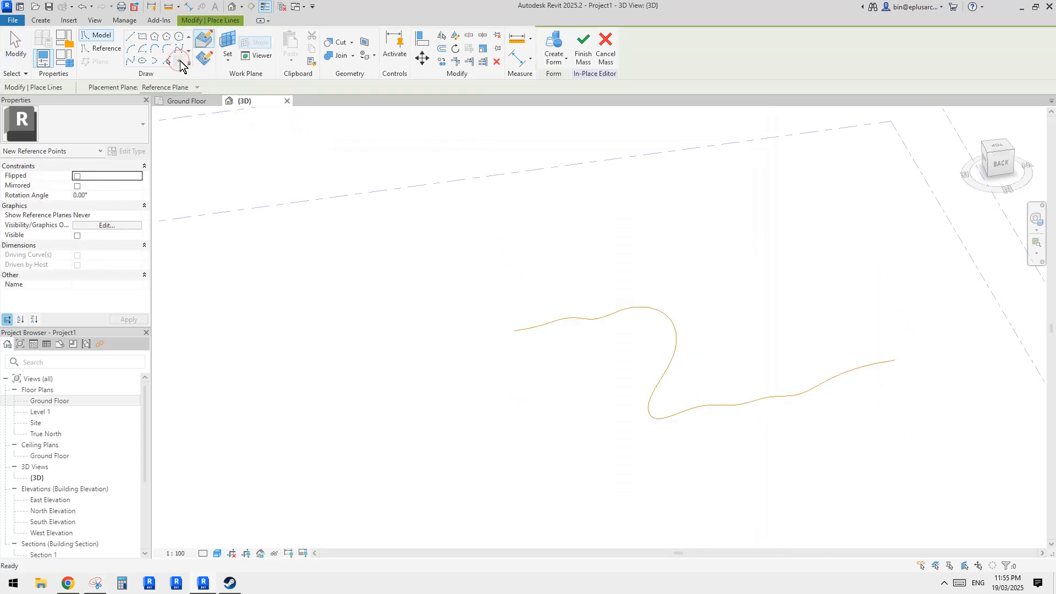
pyautogui.keyDown('shift'); pyautogui.moveTo(543, 346); pyautogui.dragTo(600, 363, button='middle'); pyautogui.keyUp('shift')
pyautogui.scroll(1, 187, 475)
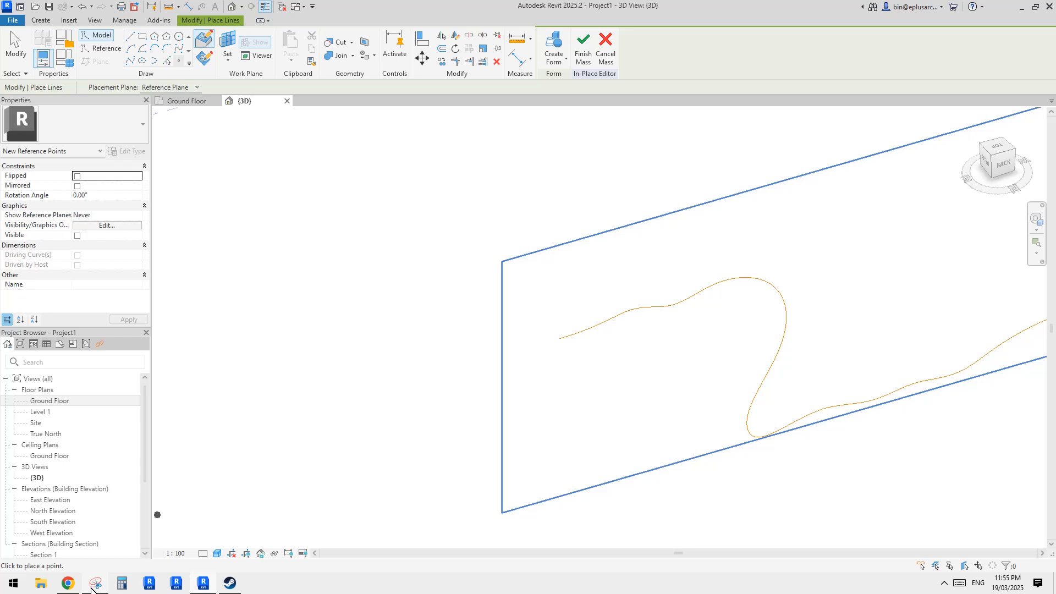
pyautogui.click(95, 583)
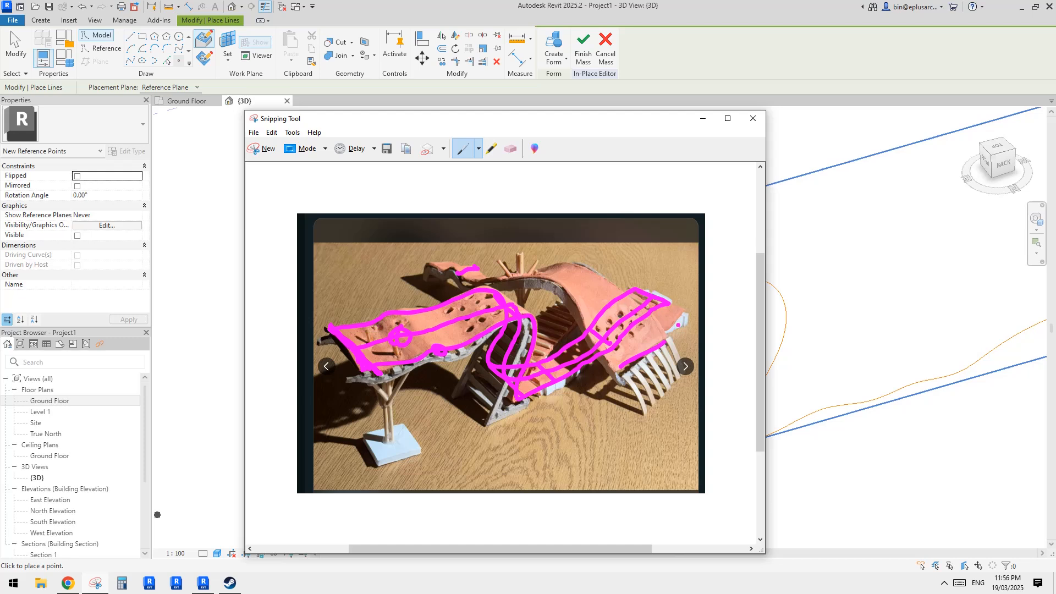
pyautogui.hotkey('alt', 'Tab')
pyautogui.scroll(-3, 572, 365)
pyautogui.keyDown('shift'); pyautogui.moveTo(573, 365); pyautogui.dragTo(598, 353, button='middle'); pyautogui.keyUp('shift')
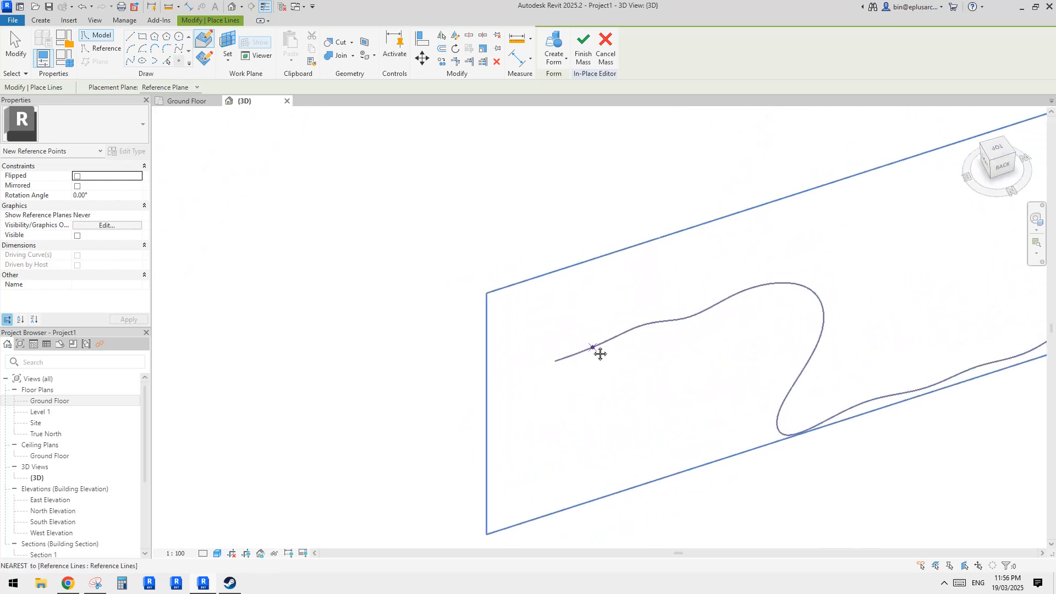
pyautogui.click(571, 361)
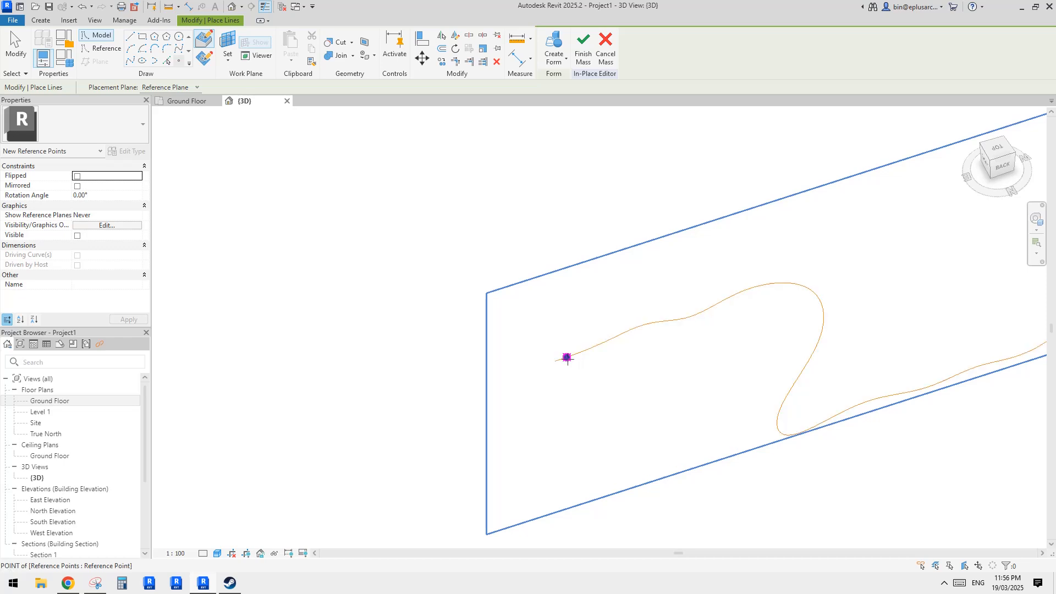
pyautogui.press('Escape')
pyautogui.press('Escape')
# Draw an 800 mm horizontal reference line from the reference point, using the point's plane perpendicular to the spline as work plane
pyautogui.click(571, 361)
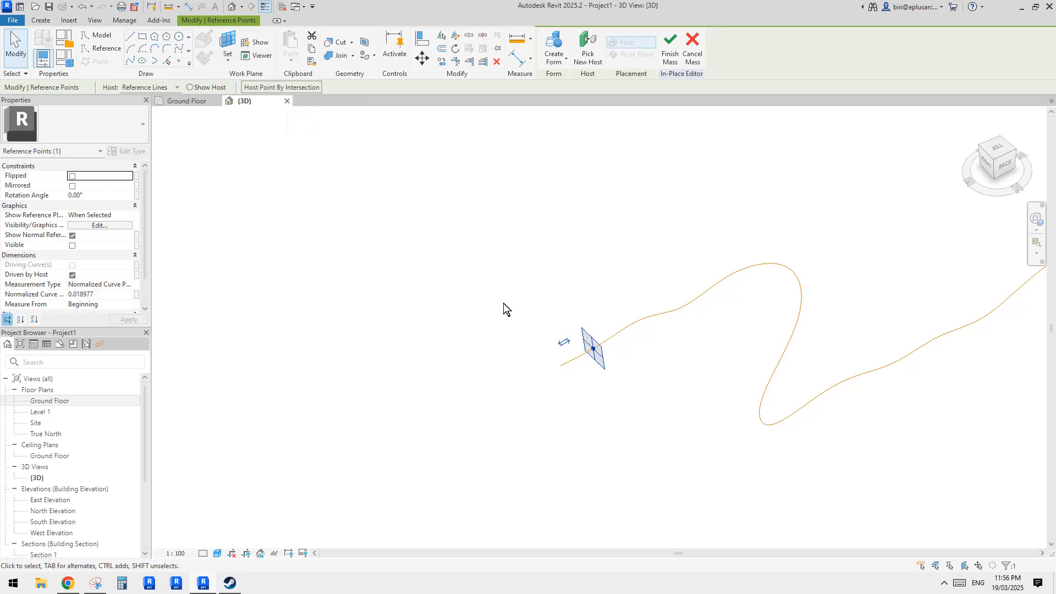
pyautogui.click(99, 49)
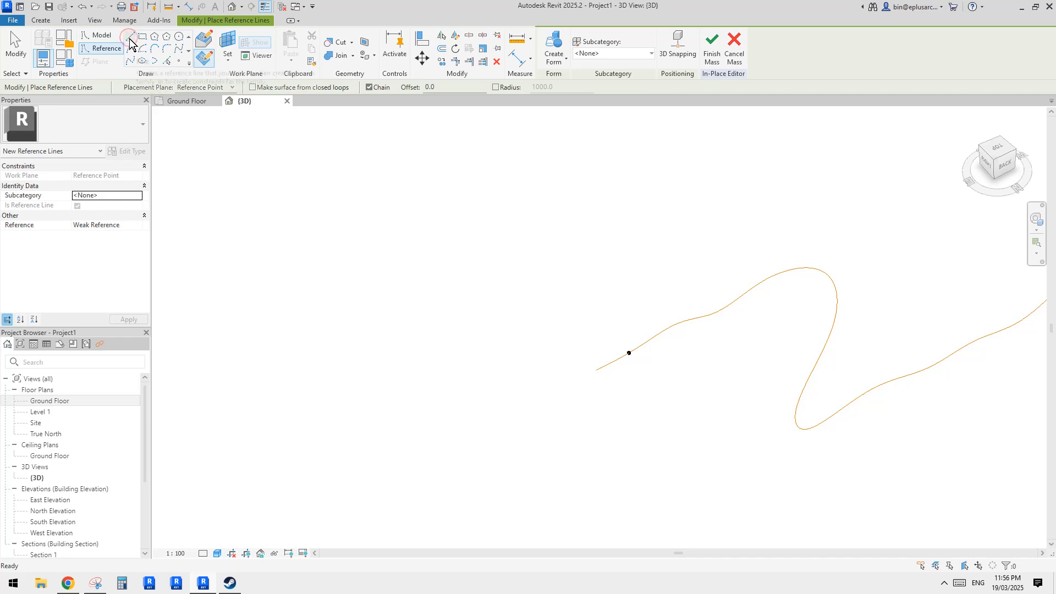
pyautogui.click(203, 61)
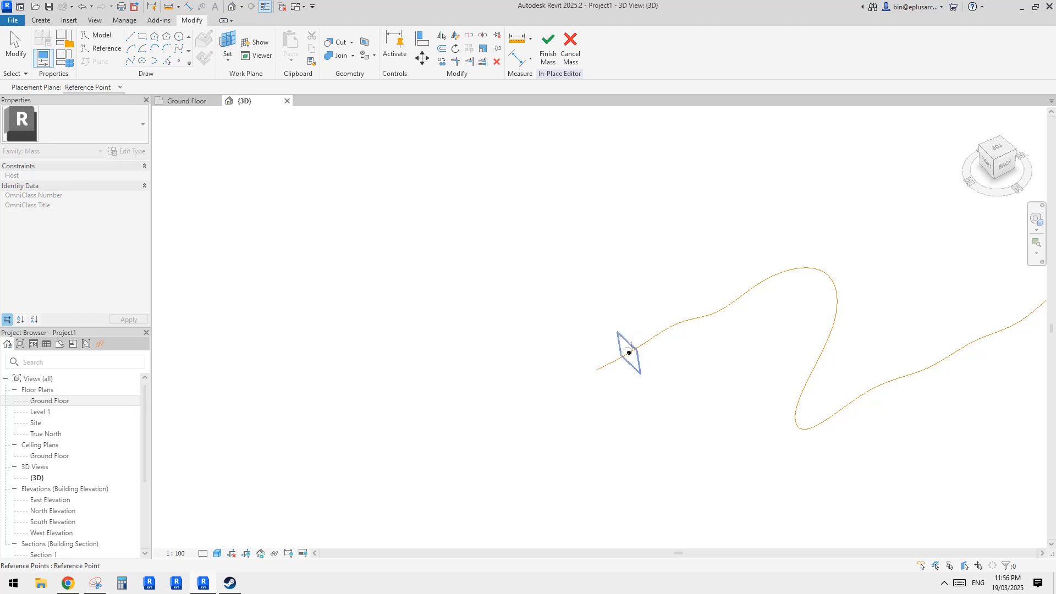
pyautogui.keyDown('shift'); pyautogui.moveTo(651, 358); pyautogui.dragTo(661, 289, button='middle'); pyautogui.keyUp('shift')
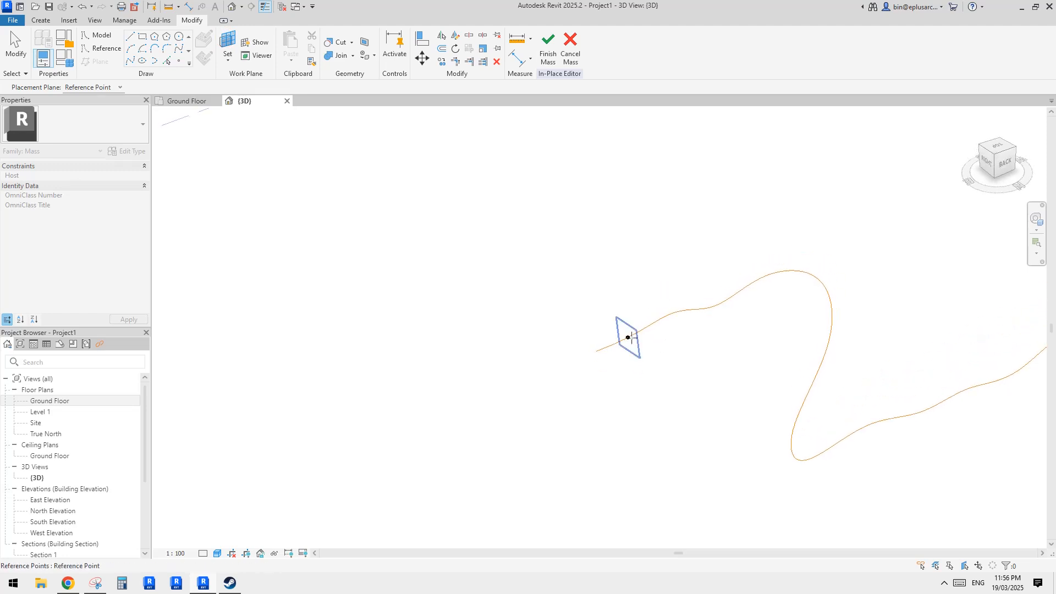
pyautogui.click(628, 337)
pyautogui.keyDown('shift'); pyautogui.moveTo(667, 353); pyautogui.dragTo(629, 344, button='middle'); pyautogui.keyUp('shift')
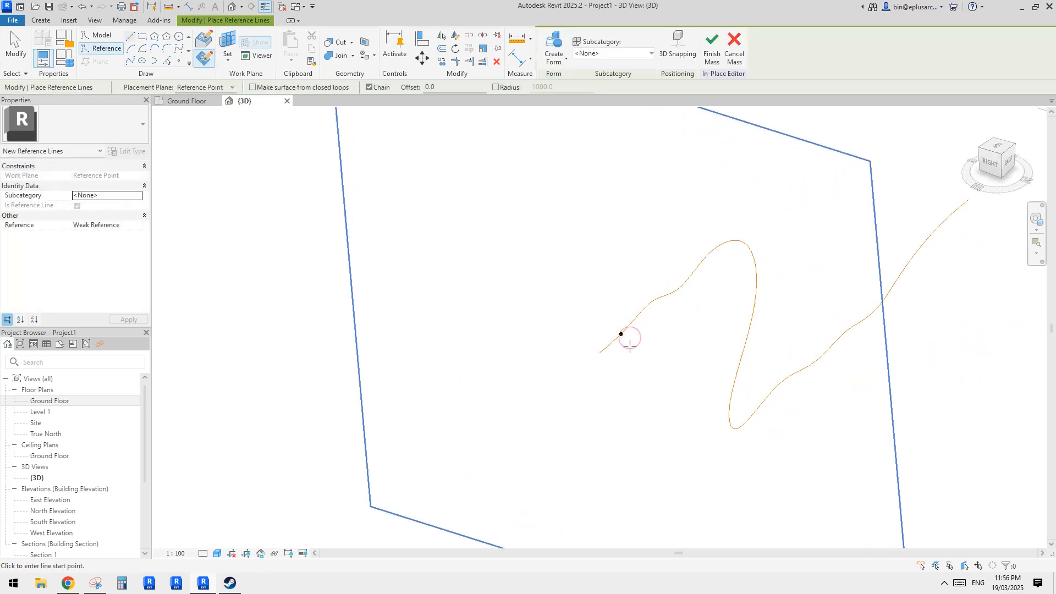
pyautogui.click(621, 333)
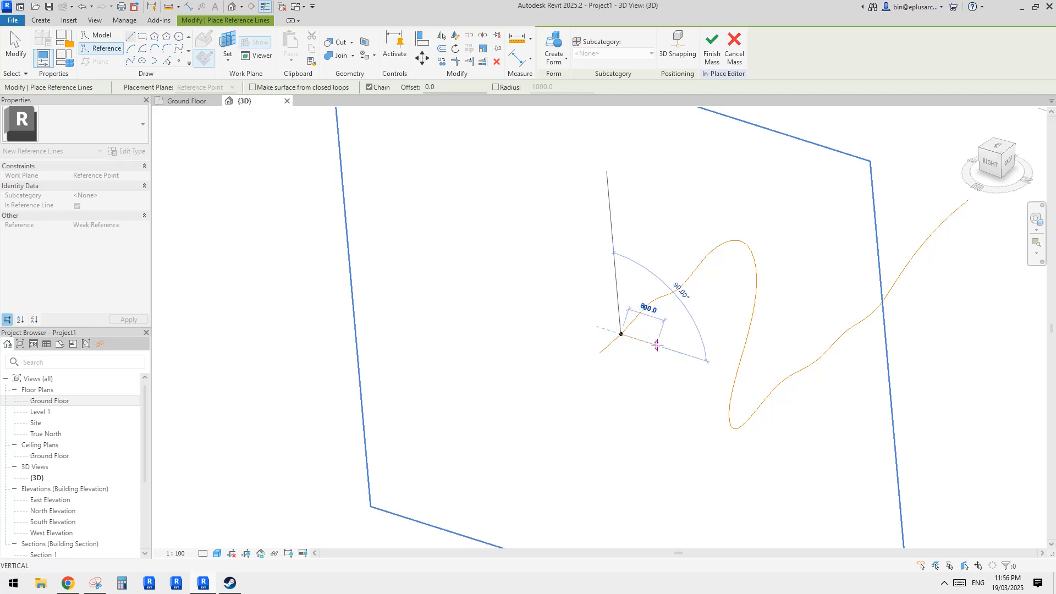
pyautogui.click(656, 344)
pyautogui.press('Escape')
pyautogui.press('Escape')
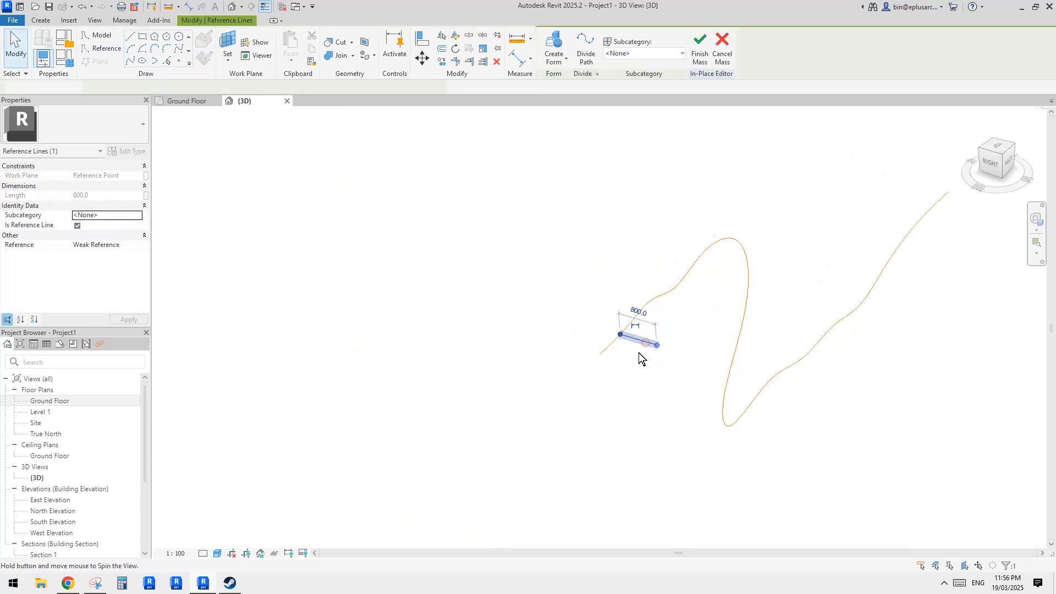
# Extend the short reference line through to the other side of the spline and set its length to 2000 mm
pyautogui.keyDown('shift'); pyautogui.moveTo(638, 352); pyautogui.dragTo(714, 338, button='middle'); pyautogui.keyUp('shift')
pyautogui.moveTo(616, 341); pyautogui.dragTo(574, 340)
pyautogui.keyDown('shift'); pyautogui.moveTo(616, 338); pyautogui.dragTo(631, 348, button='middle'); pyautogui.keyUp('shift')
pyautogui.click(622, 317)
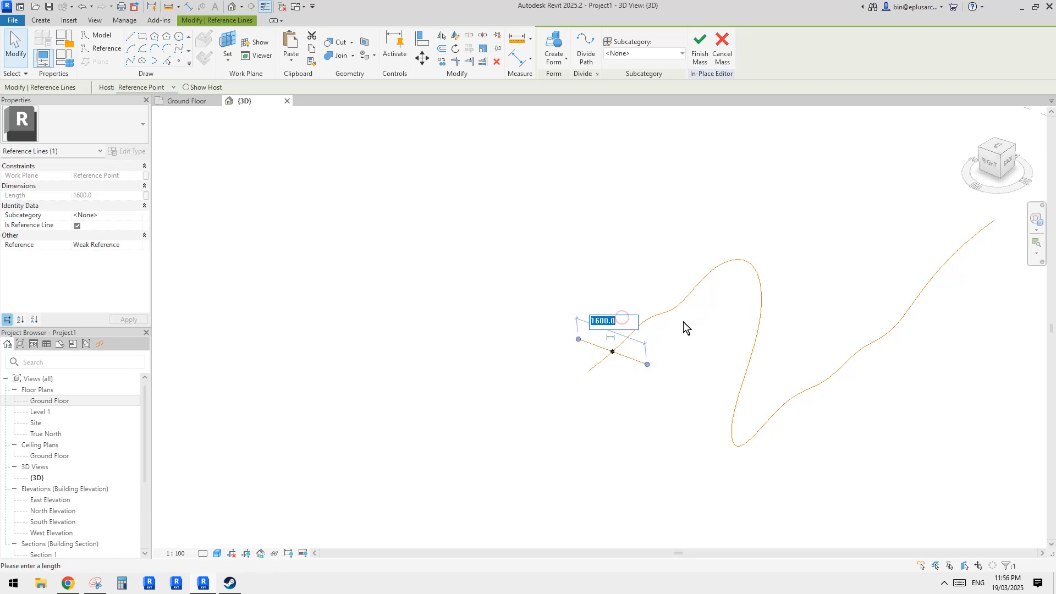
pyautogui.write('2000')
pyautogui.click(698, 324)
# Move the reference point with its cross line to the spline's upper end and select both the point and the line
pyautogui.keyDown('shift'); pyautogui.moveTo(694, 322); pyautogui.dragTo(619, 356, button='middle'); pyautogui.keyUp('shift')
pyautogui.click(610, 351)
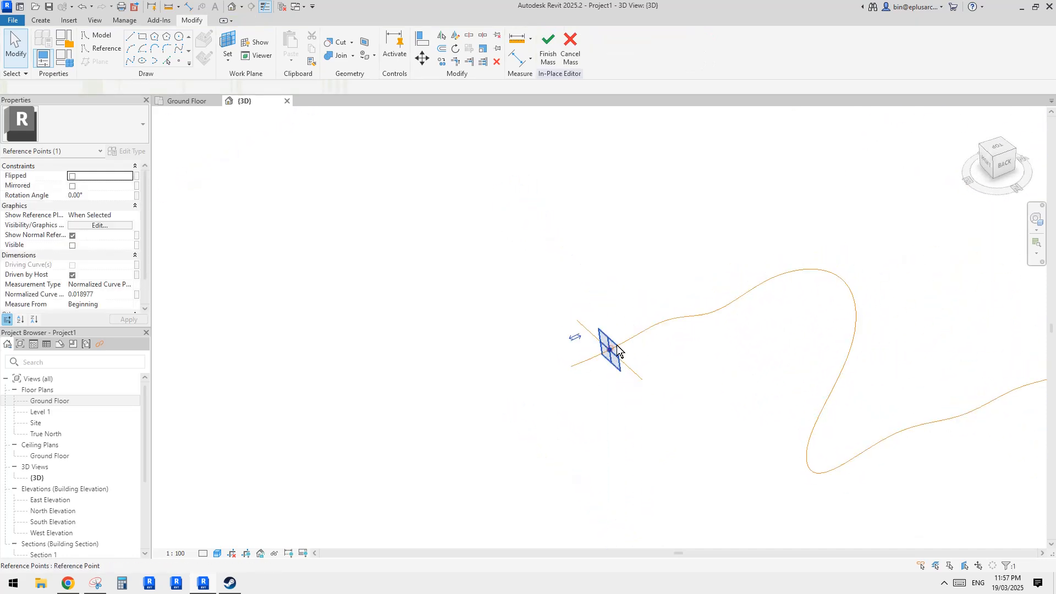
pyautogui.moveTo(611, 352); pyautogui.dragTo(572, 364)
pyautogui.moveTo(464, 271); pyautogui.dragTo(630, 432)
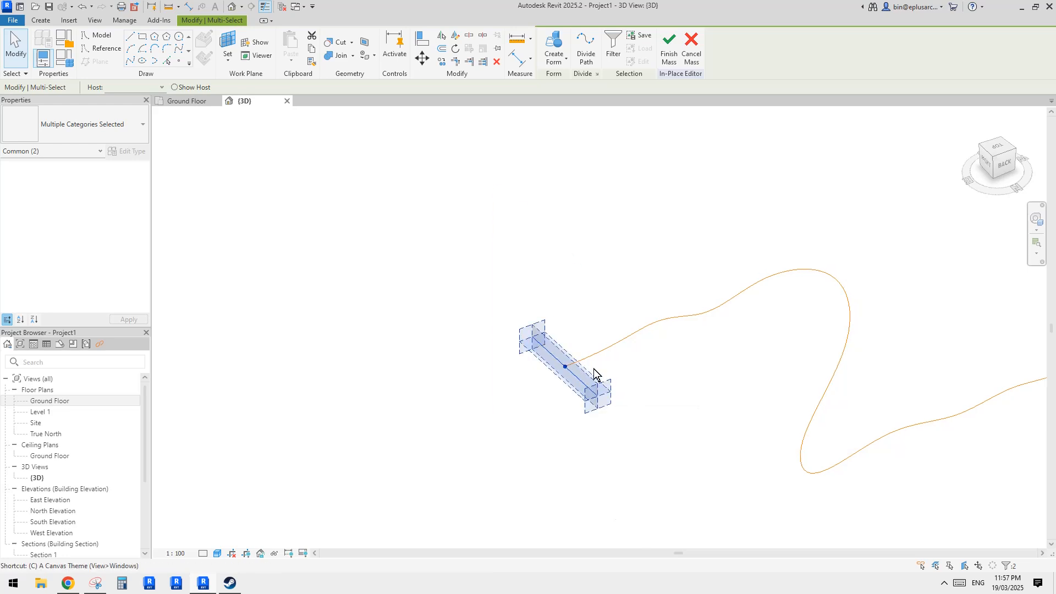
# Copy the reference point with its cross line, rehost the copy on the spline and slide it along to just before the upper bend
pyautogui.moveTo(596, 370); pyautogui.dragTo(707, 391)
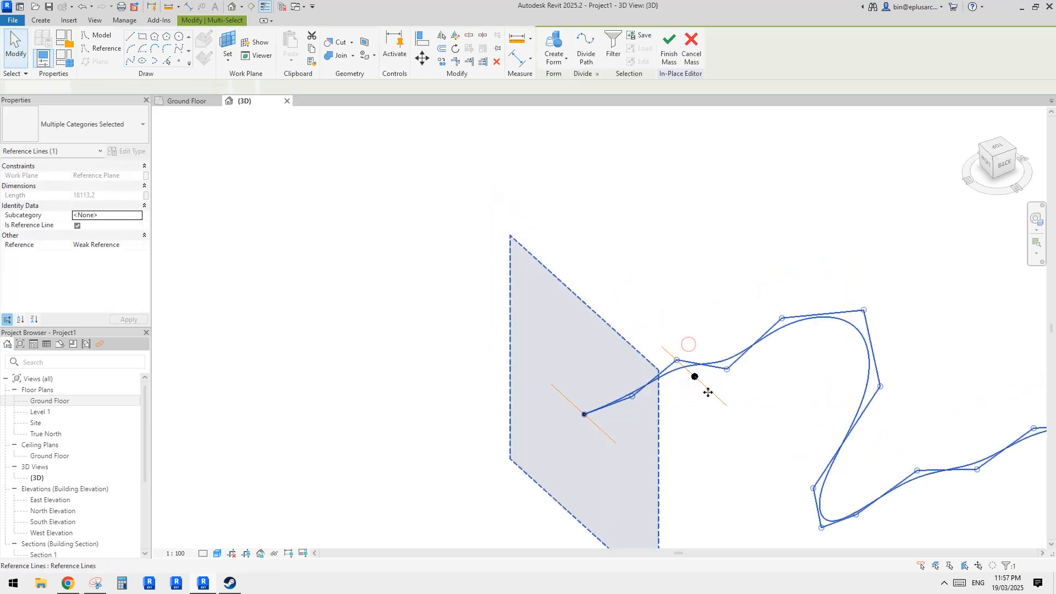
pyautogui.click(684, 344)
pyautogui.moveTo(684, 343); pyautogui.dragTo(705, 392)
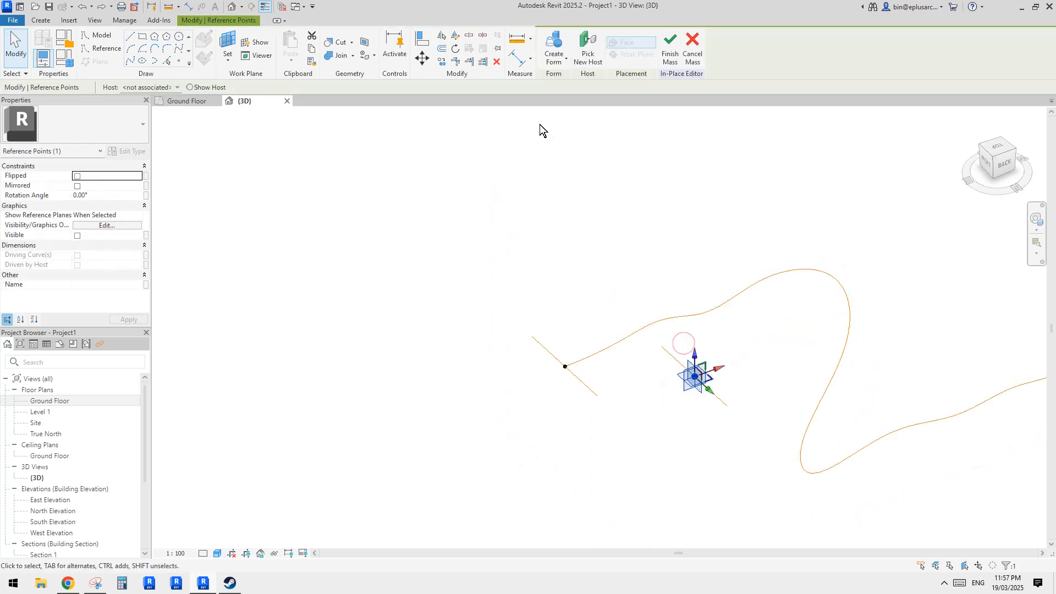
pyautogui.click(573, 48)
pyautogui.click(715, 309)
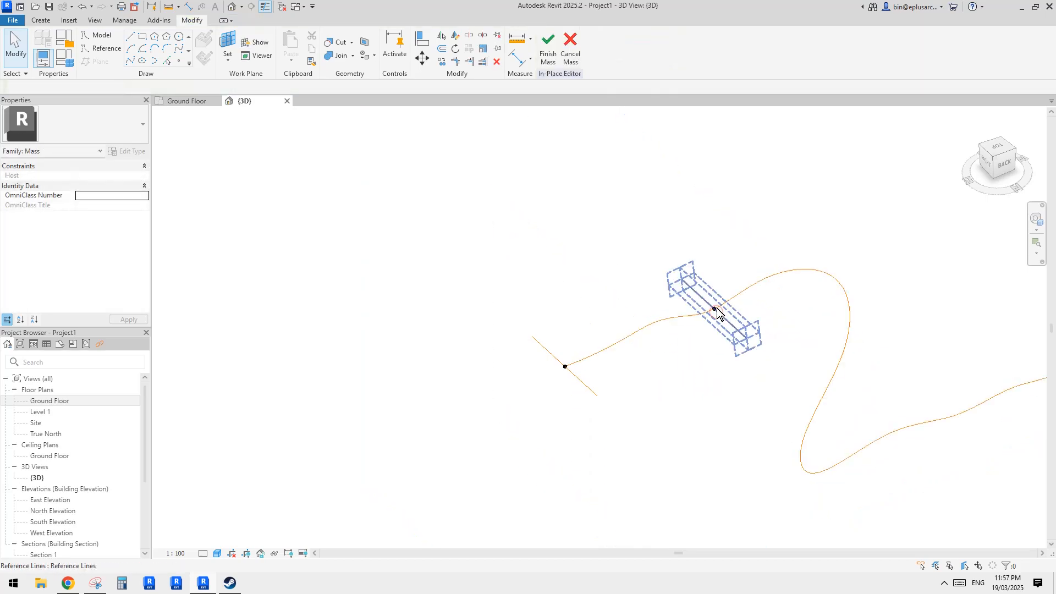
pyautogui.keyDown('ctrl'); pyautogui.moveTo(717, 308); pyautogui.dragTo(761, 294); pyautogui.keyUp('ctrl')
# Set the length of the cross line at the spline's start to 3000 mm
pyautogui.keyDown('shift'); pyautogui.moveTo(613, 375); pyautogui.dragTo(655, 379, button='middle'); pyautogui.keyUp('shift')
pyautogui.click(583, 391)
pyautogui.moveTo(582, 391); pyautogui.dragTo(576, 370, button='middle')
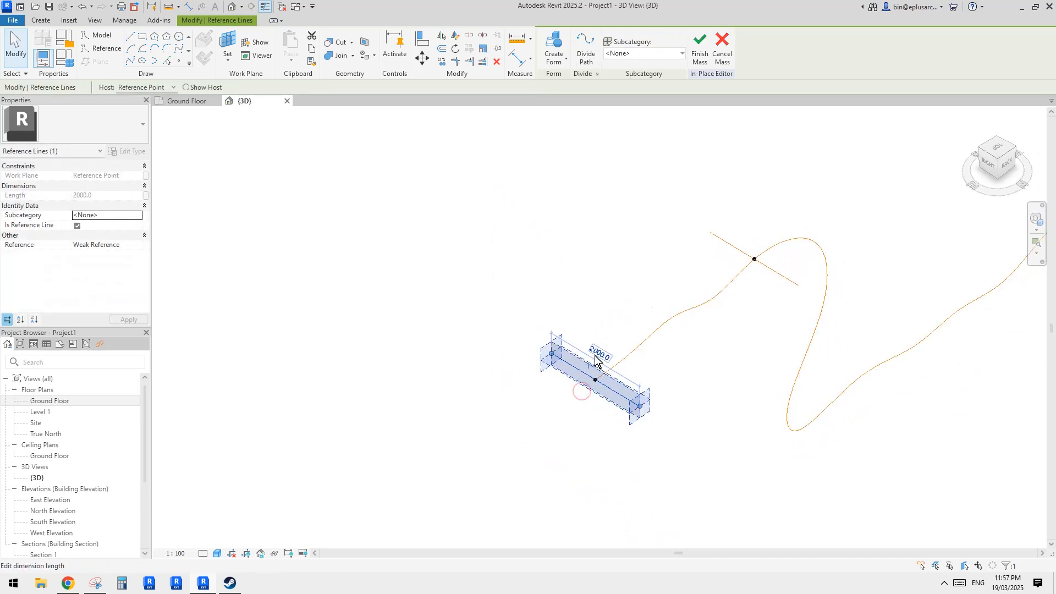
pyautogui.click(597, 358)
pyautogui.write('3000')
pyautogui.press('Return')
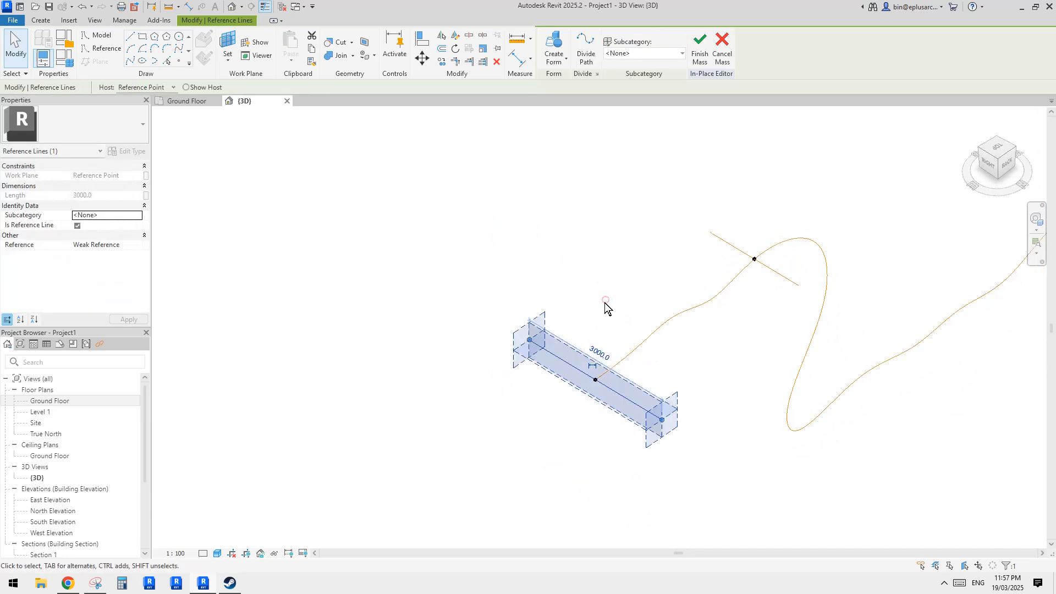
# Set the length of the second cross line, just before the upper bend, to 2400 mm
pyautogui.keyDown('shift'); pyautogui.moveTo(605, 303); pyautogui.dragTo(760, 307, button='middle'); pyautogui.keyUp('shift')
pyautogui.click(769, 301)
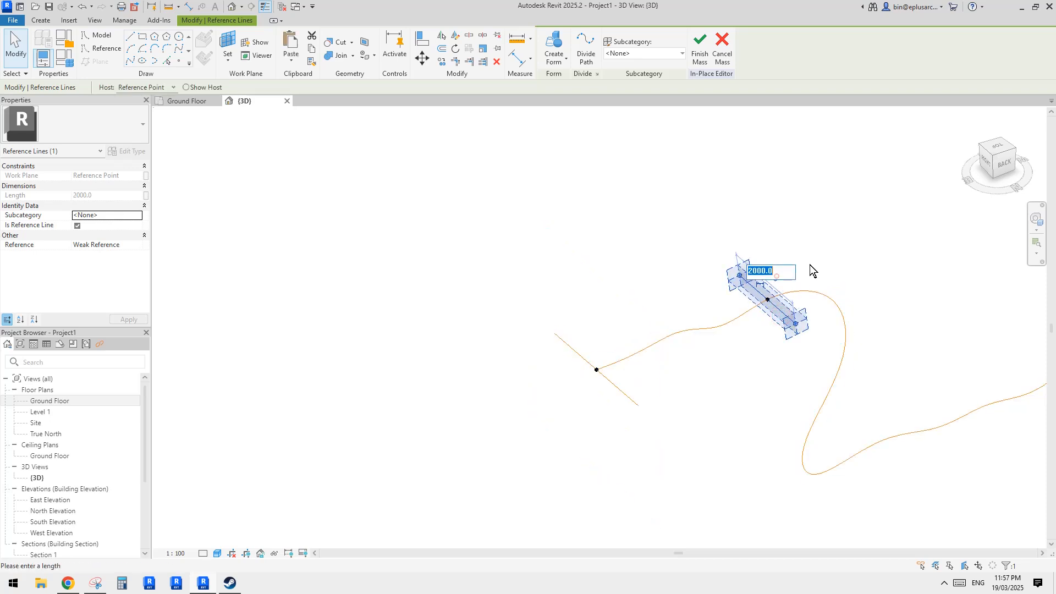
pyautogui.moveTo(810, 269); pyautogui.dragTo(707, 356, button='middle')
pyautogui.press('BackSpace')
pyautogui.press('Return')
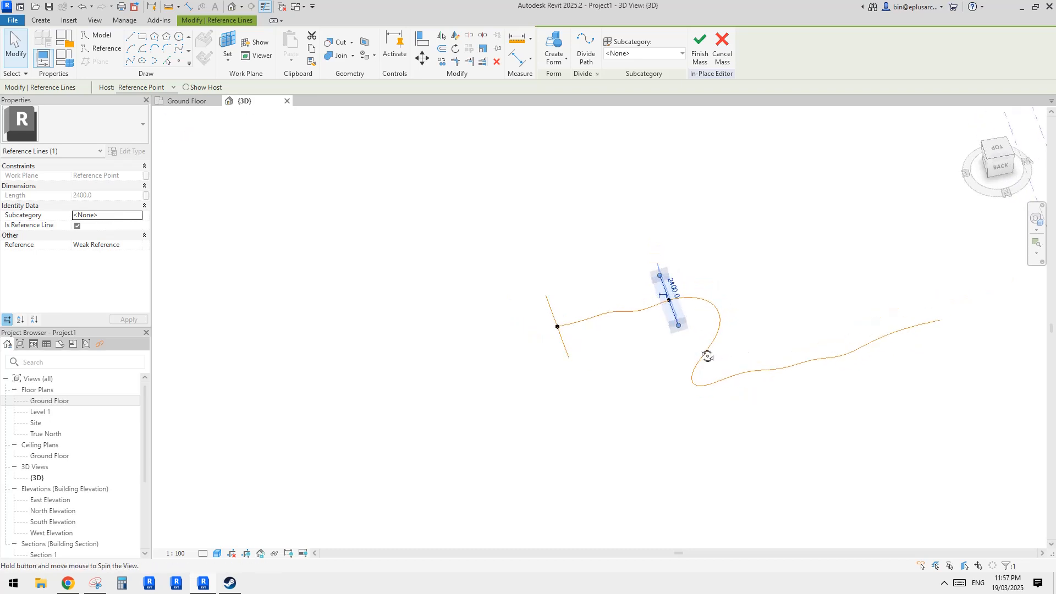
# Copy the second reference point with its cross line and rehost the copy on the spline just after the lower bend
pyautogui.moveTo(621, 233); pyautogui.dragTo(708, 371)
pyautogui.keyDown('shift'); pyautogui.moveTo(708, 372); pyautogui.dragTo(720, 335, button='middle'); pyautogui.keyUp('shift')
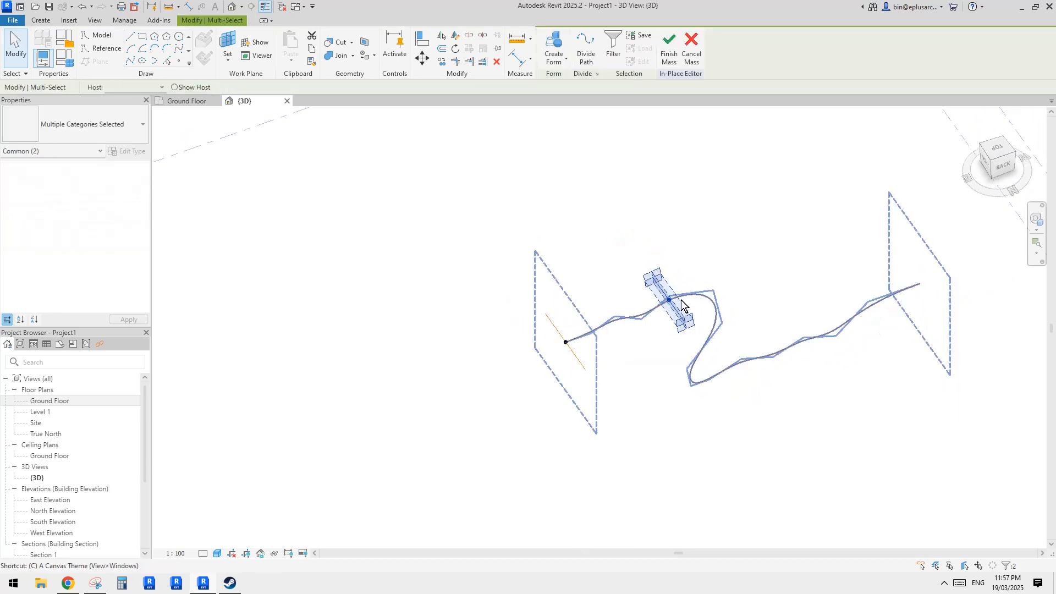
pyautogui.press('o')
pyautogui.click(637, 248)
pyautogui.click(705, 216)
pyautogui.press('Escape')
pyautogui.click(738, 268)
pyautogui.keyDown('shift'); pyautogui.moveTo(742, 270); pyautogui.dragTo(790, 272, button='middle'); pyautogui.keyUp('shift')
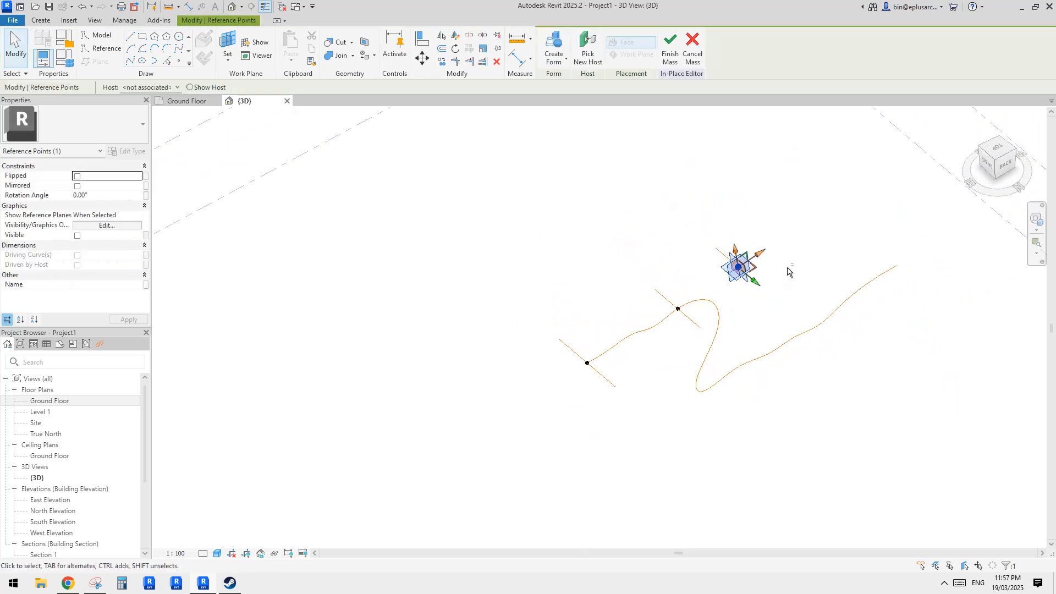
pyautogui.click(588, 47)
pyautogui.click(714, 385)
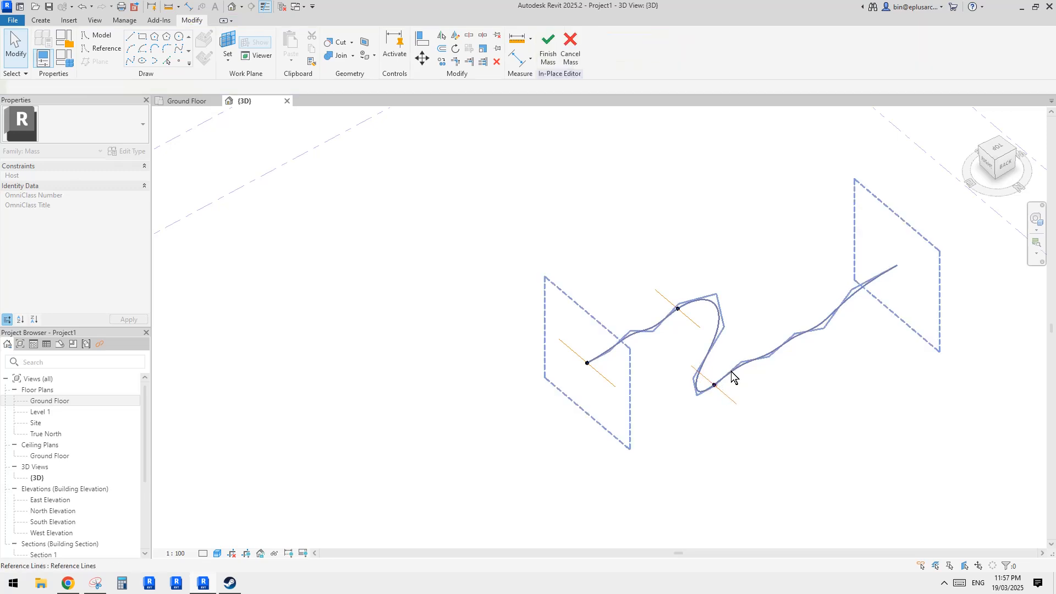
# Make three copies of the lower bend's reference point and cross line, spaced out beside the spline's remaining stretch
pyautogui.moveTo(659, 351); pyautogui.dragTo(760, 434)
pyautogui.press('c')
pyautogui.press('o')
pyautogui.click(714, 380)
pyautogui.click(822, 405)
pyautogui.click(890, 377)
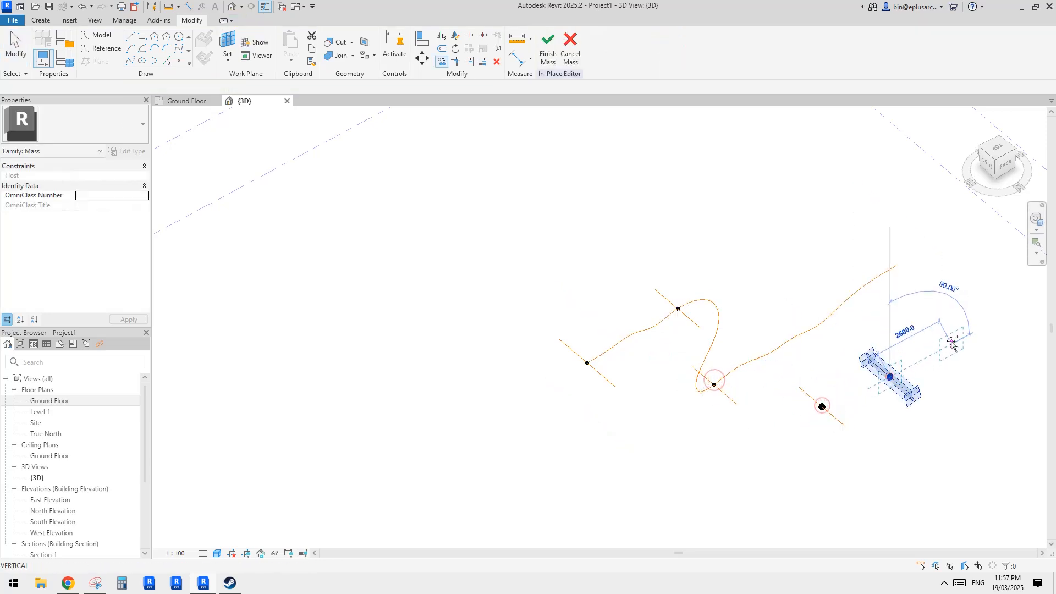
pyautogui.click(952, 343)
pyautogui.press('Escape')
# Rehost the three copied reference points onto the spline, two spaced along its remaining stretch and one at its far end
pyautogui.click(822, 406)
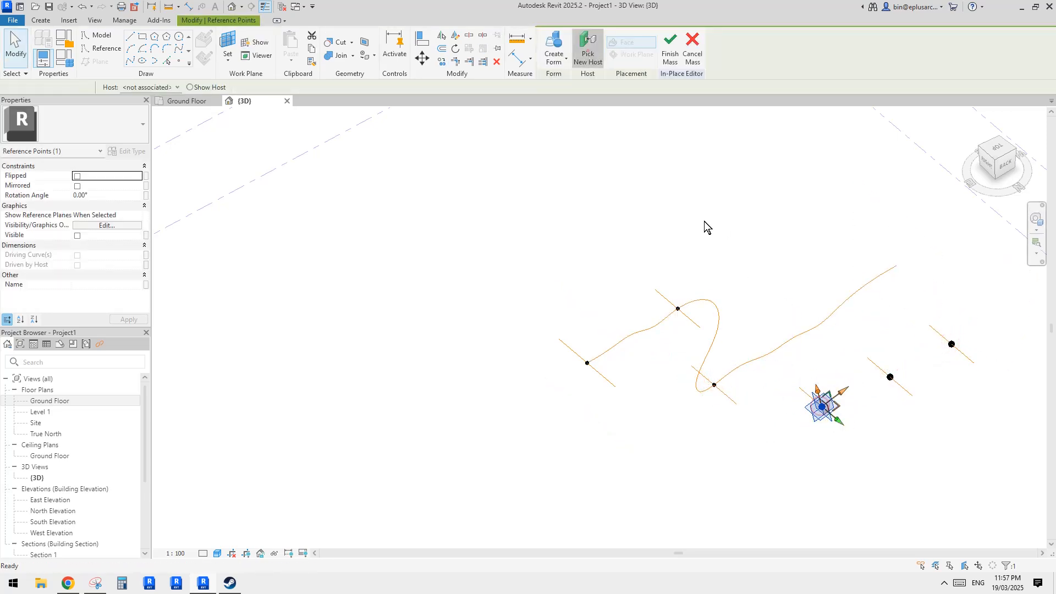
pyautogui.click(768, 353)
pyautogui.click(890, 376)
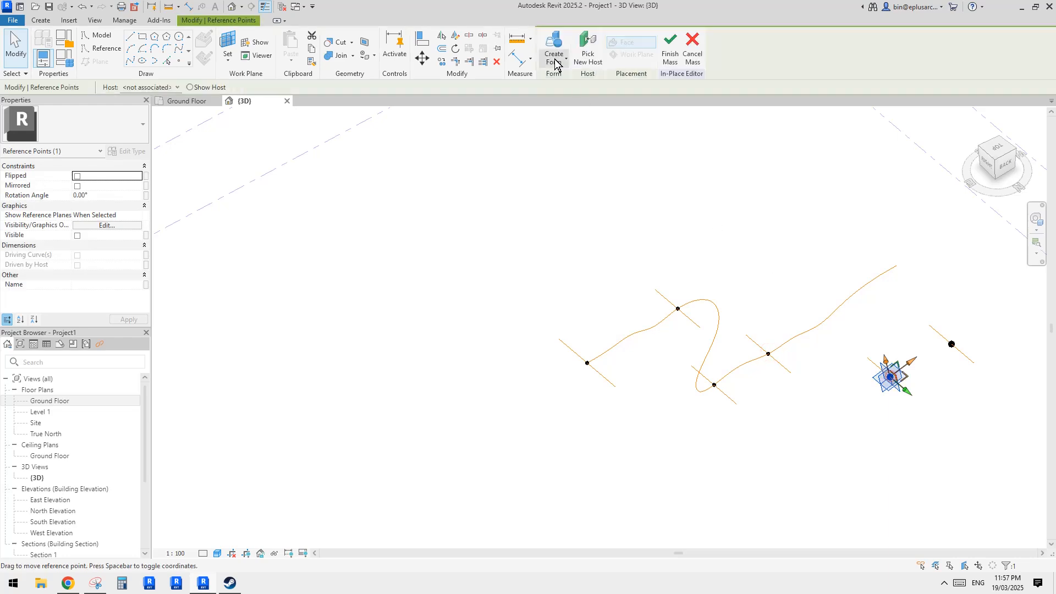
pyautogui.click(588, 54)
pyautogui.click(826, 318)
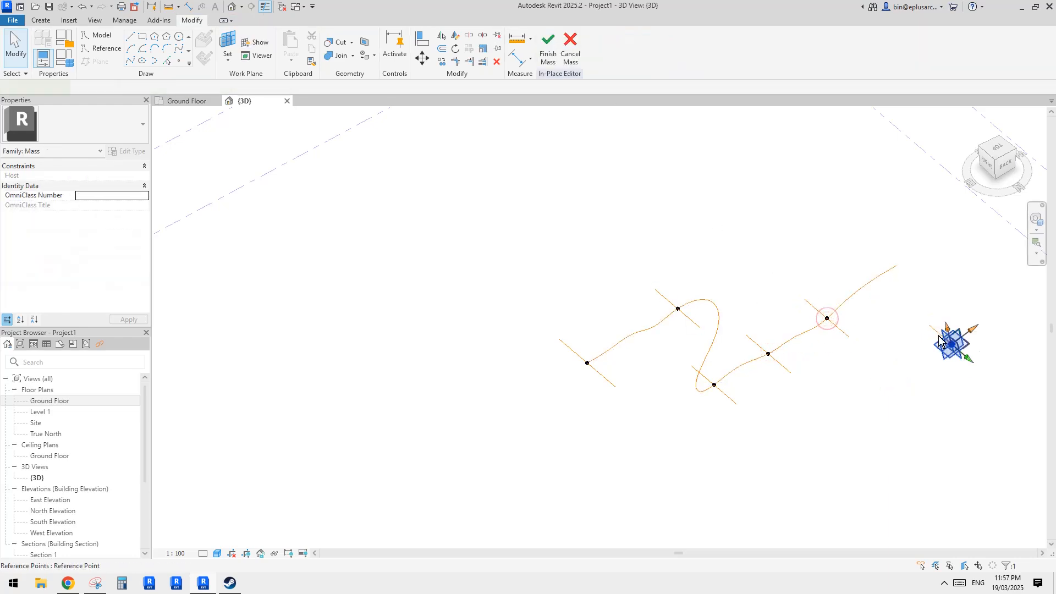
pyautogui.click(938, 344)
pyautogui.click(587, 49)
pyautogui.click(890, 268)
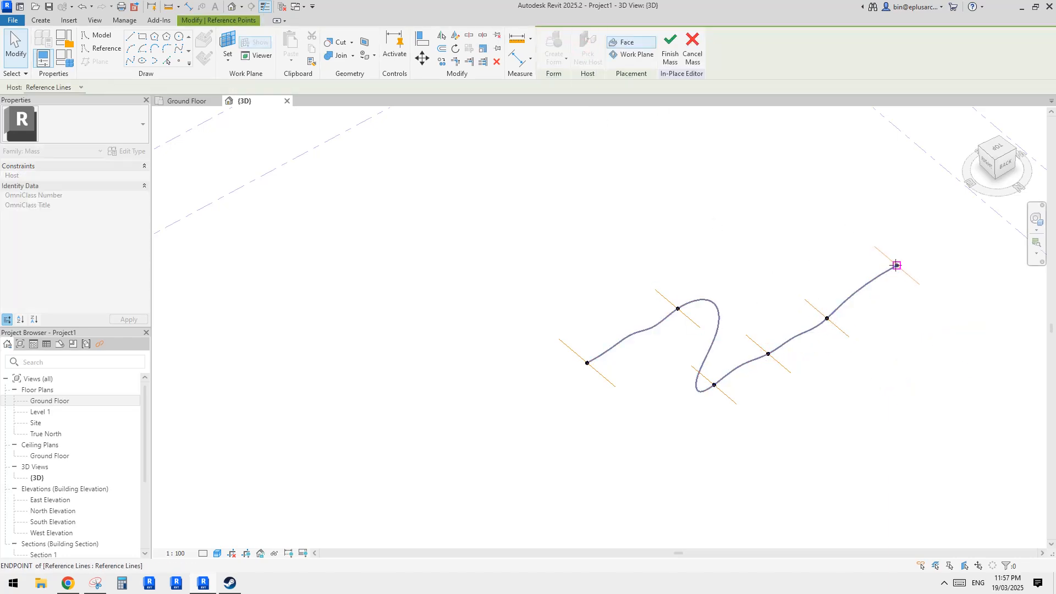
# Set the 3D view's scale to 1:500 so the reference lines display thicker
pyautogui.moveTo(796, 336); pyautogui.dragTo(706, 316, button='middle')
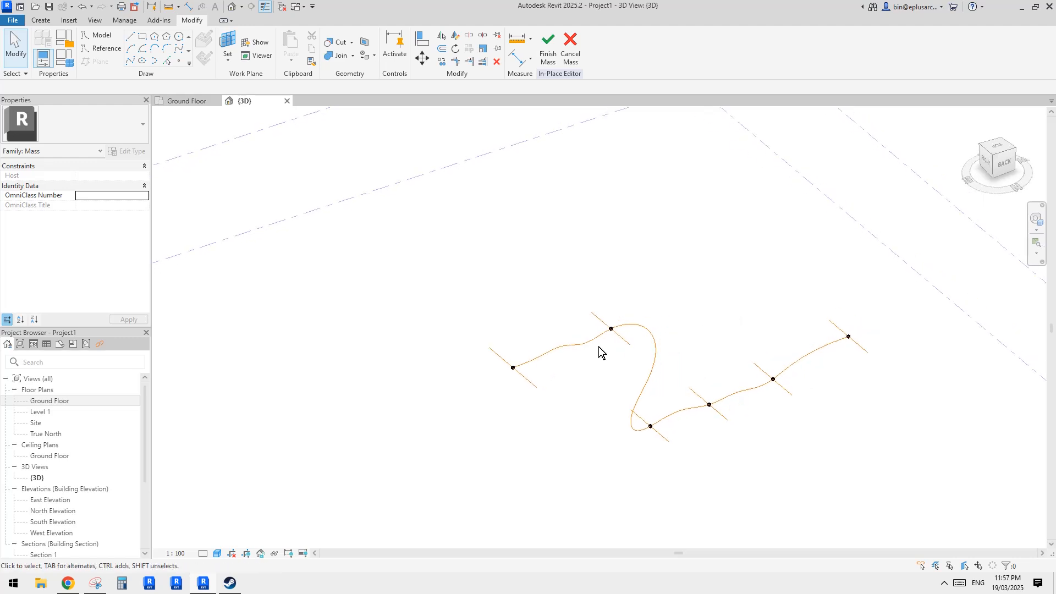
pyautogui.scroll(3, 507, 361)
pyautogui.moveTo(598, 347); pyautogui.dragTo(477, 328, button='middle')
pyautogui.scroll(1, 457, 376)
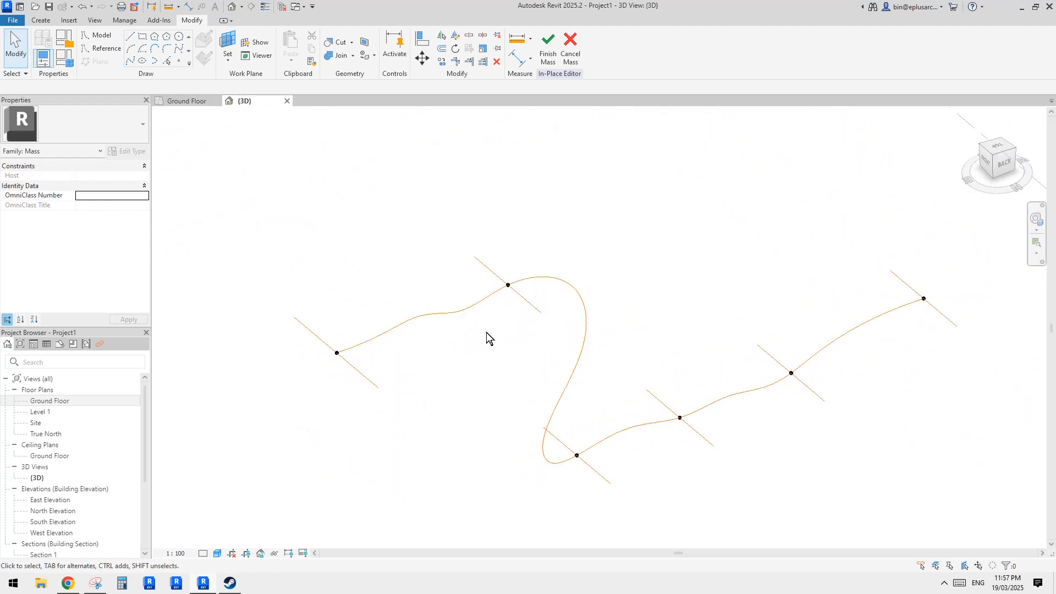
pyautogui.click(176, 553)
pyautogui.click(191, 492)
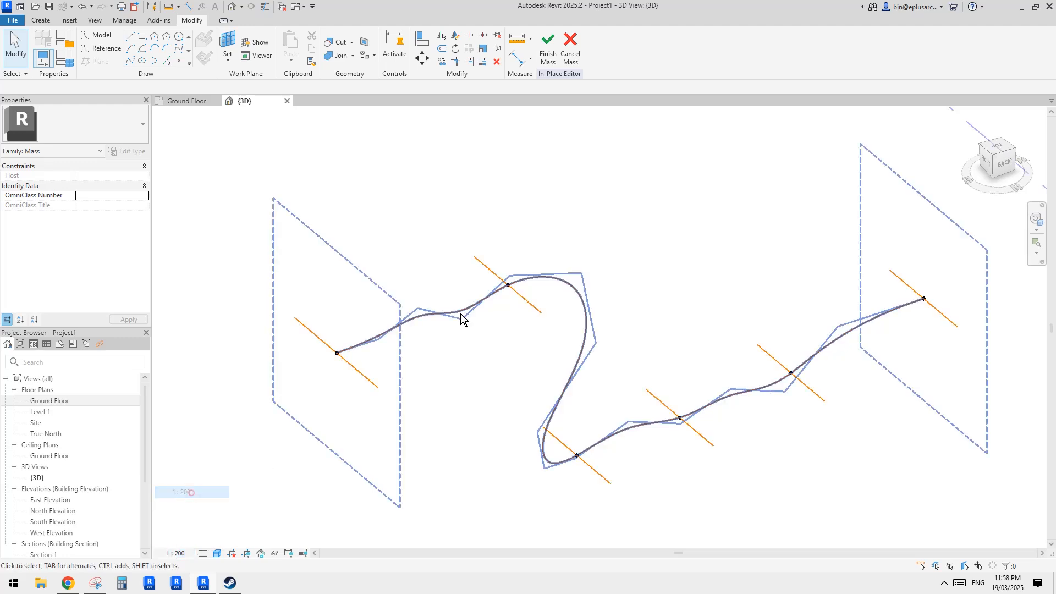
pyautogui.click(175, 552)
pyautogui.click(190, 504)
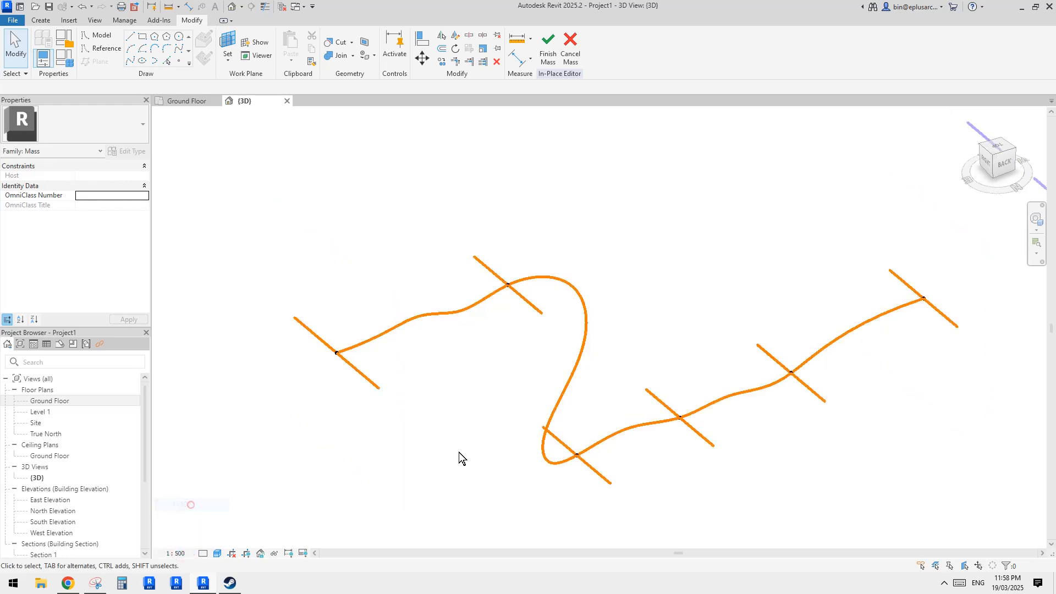
pyautogui.scroll(-2, 477, 437)
pyautogui.scroll(3, 602, 385)
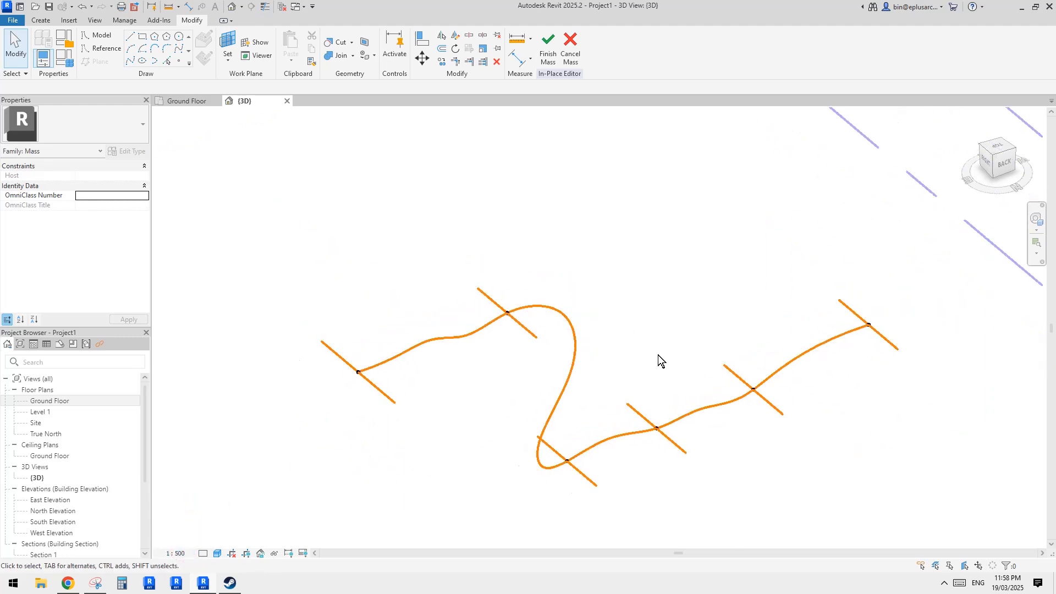
pyautogui.keyDown('shift'); pyautogui.moveTo(681, 420); pyautogui.dragTo(679, 430, button='middle'); pyautogui.keyUp('shift')
pyautogui.scroll(-1, 631, 435)
pyautogui.scroll(2, 561, 366)
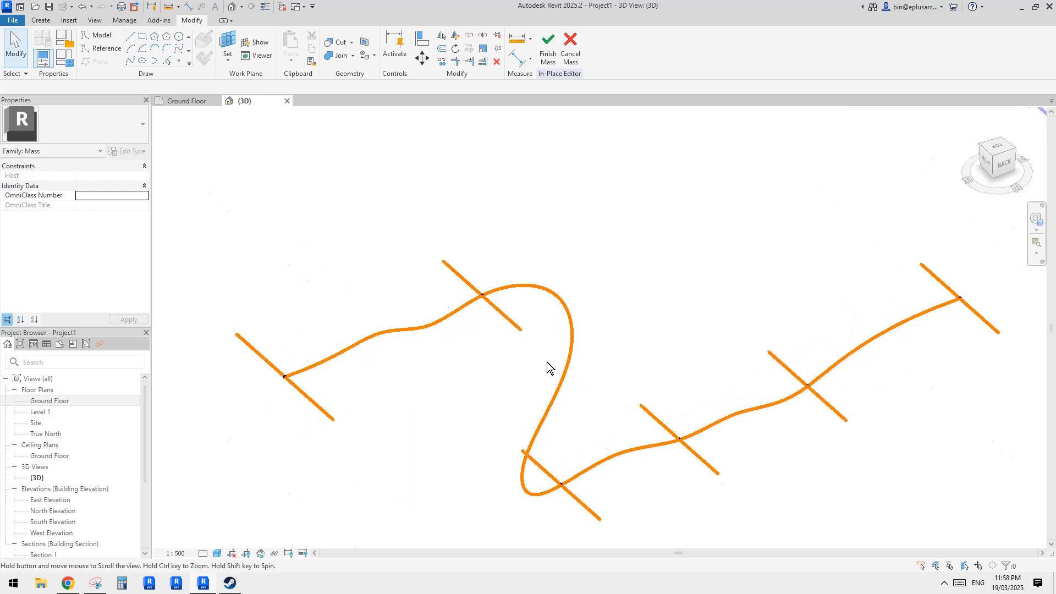
pyautogui.scroll(-1, 517, 363)
pyautogui.moveTo(427, 371); pyautogui.dragTo(462, 347, button='middle')
pyautogui.moveTo(405, 328); pyautogui.dragTo(389, 366, button='middle')
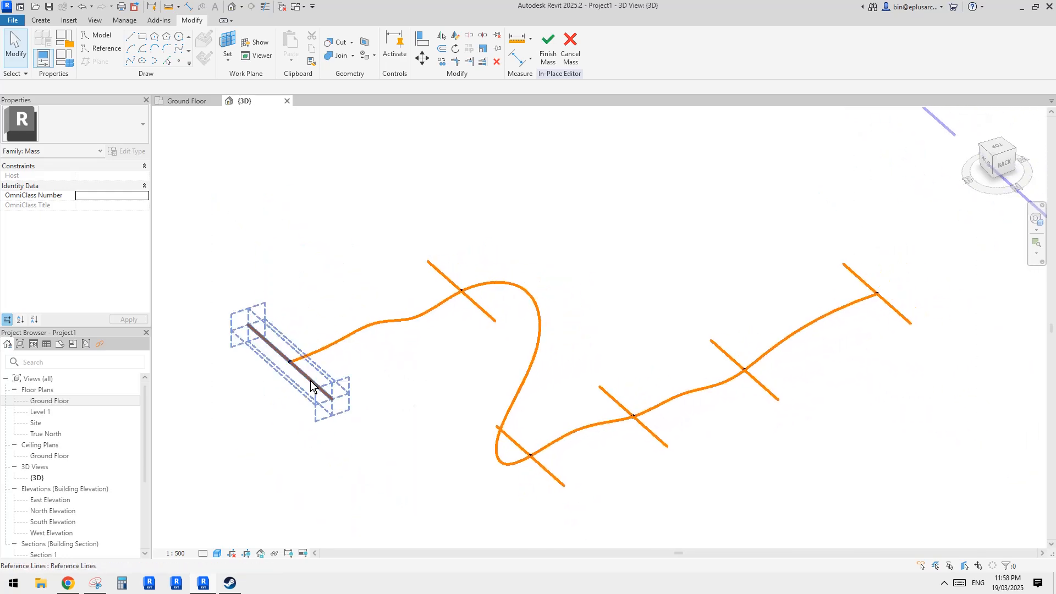
# Try to create a form from only the 3000 mm cross line and the spline path
pyautogui.click(312, 383)
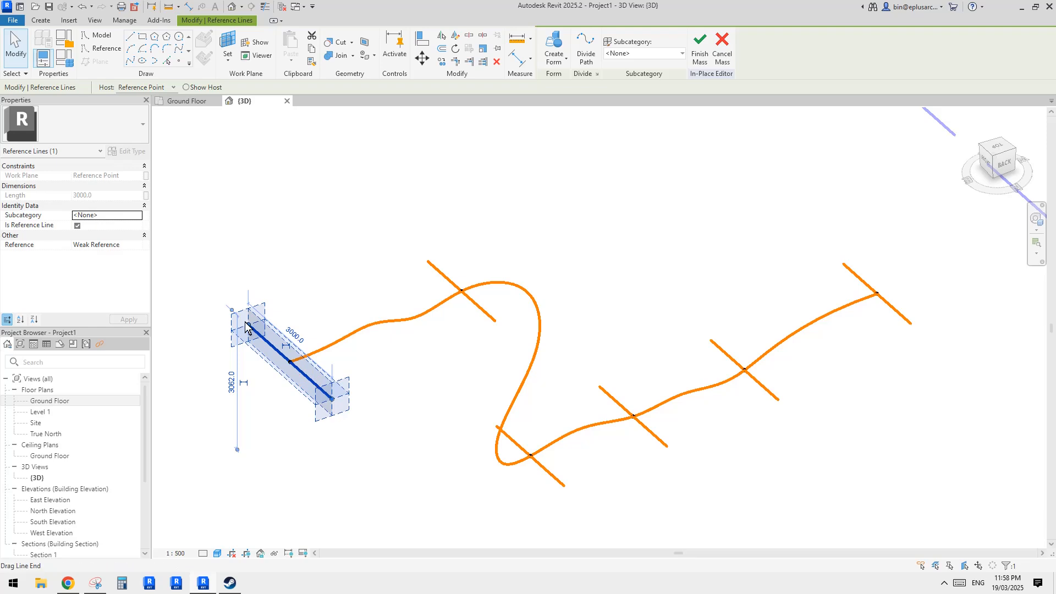
pyautogui.scroll(-1, 275, 339)
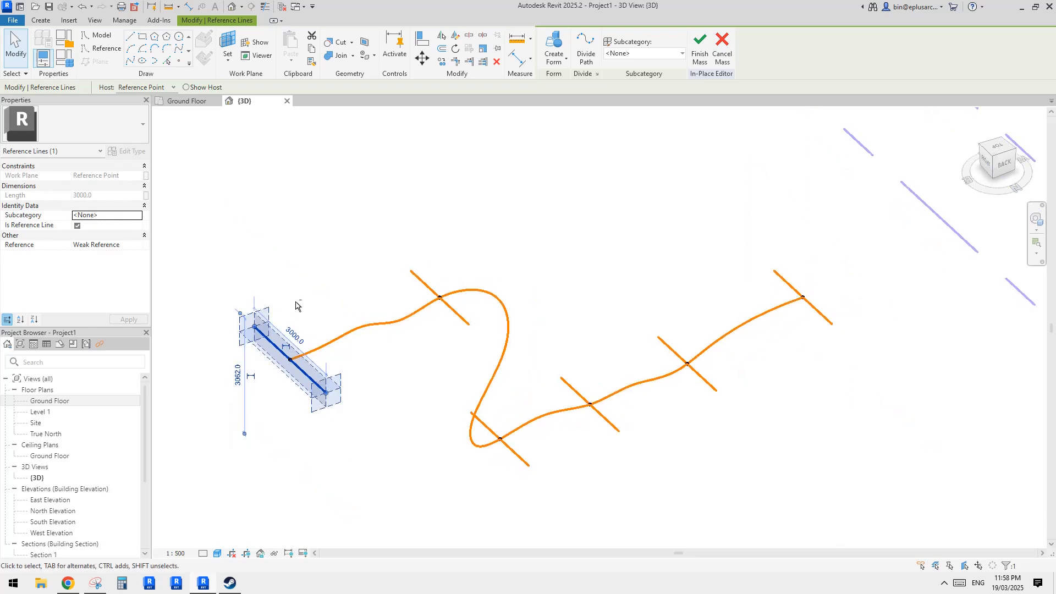
pyautogui.keyDown('ctrl'); pyautogui.click(387, 330); pyautogui.keyUp('ctrl')
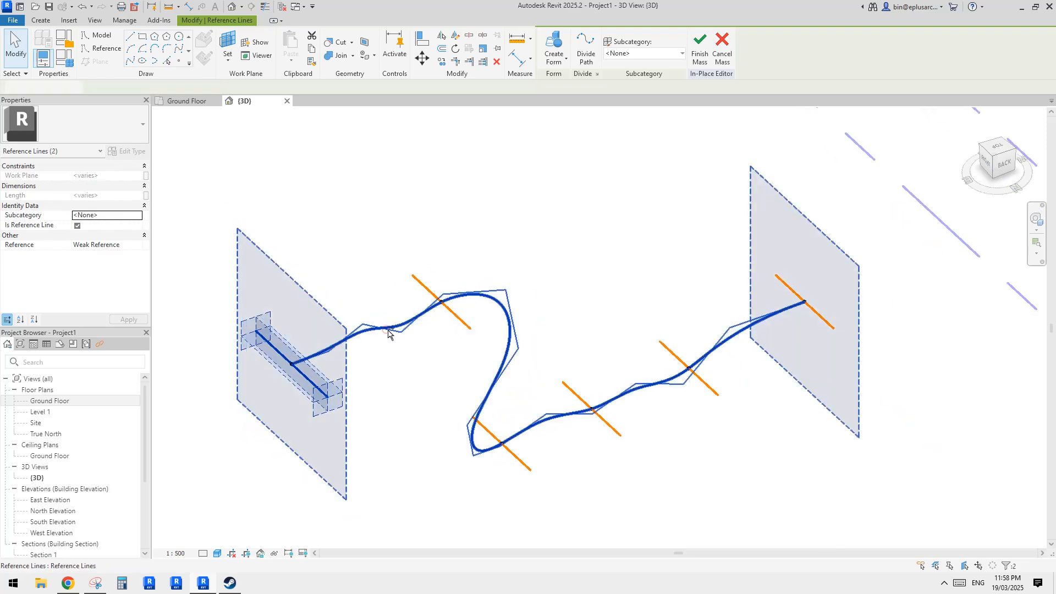
pyautogui.click(560, 47)
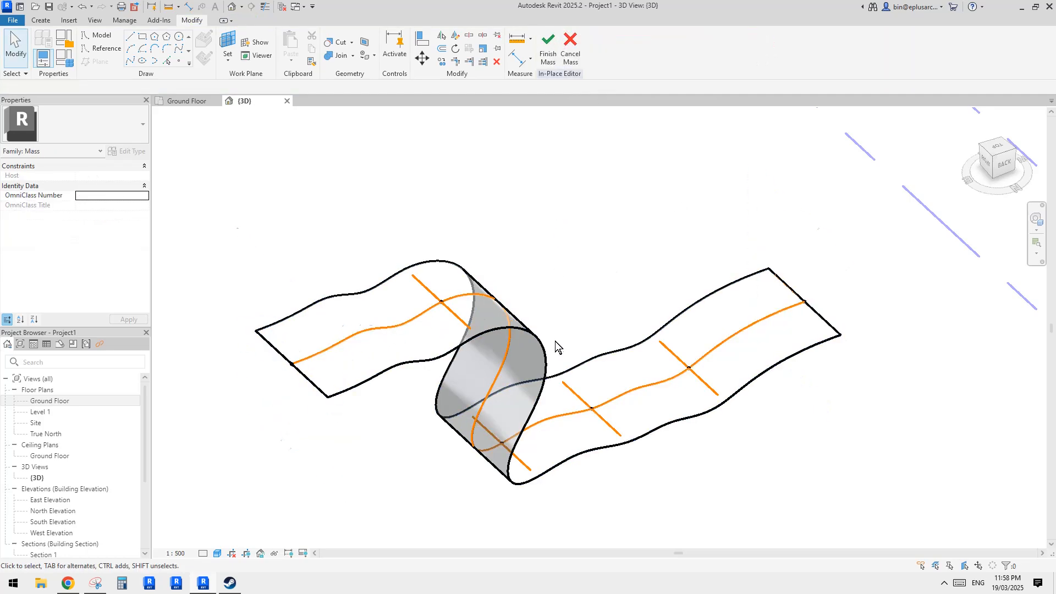
pyautogui.keyDown('shift'); pyautogui.moveTo(556, 347); pyautogui.dragTo(686, 360, button='middle'); pyautogui.keyUp('shift')
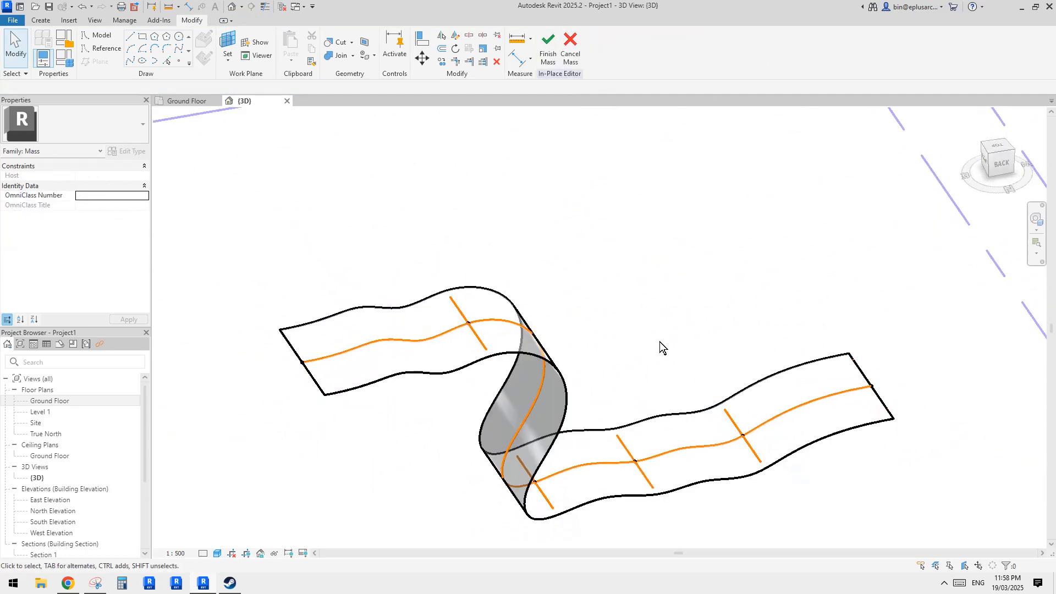
pyautogui.hotkey('ctrl', 'z')
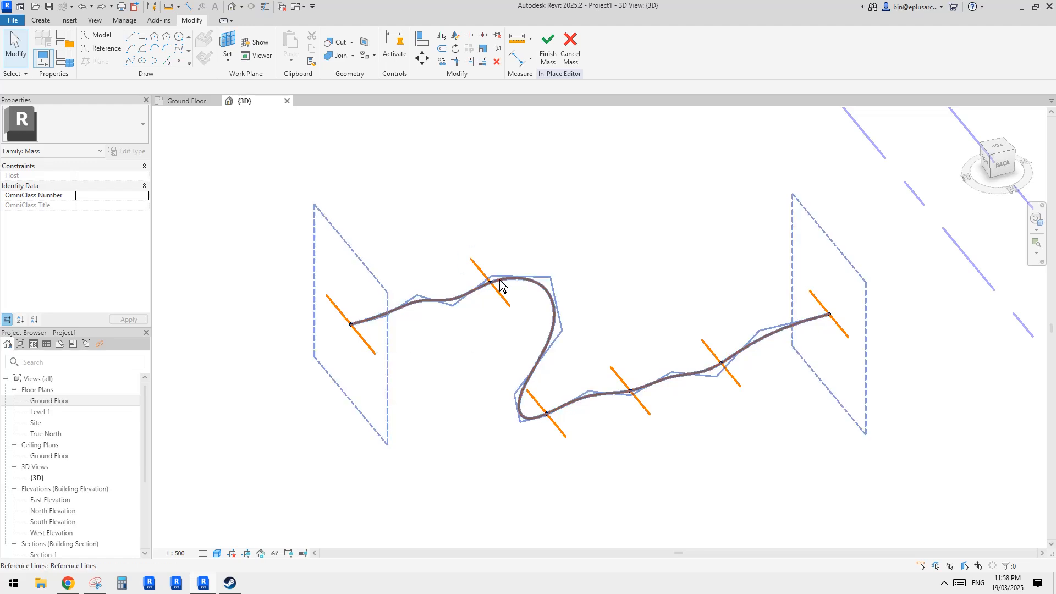
# Create a form from all six cross reference lines together with the spline path
pyautogui.click(374, 350)
pyautogui.keyDown('ctrl'); pyautogui.click(502, 296); pyautogui.keyUp('ctrl')
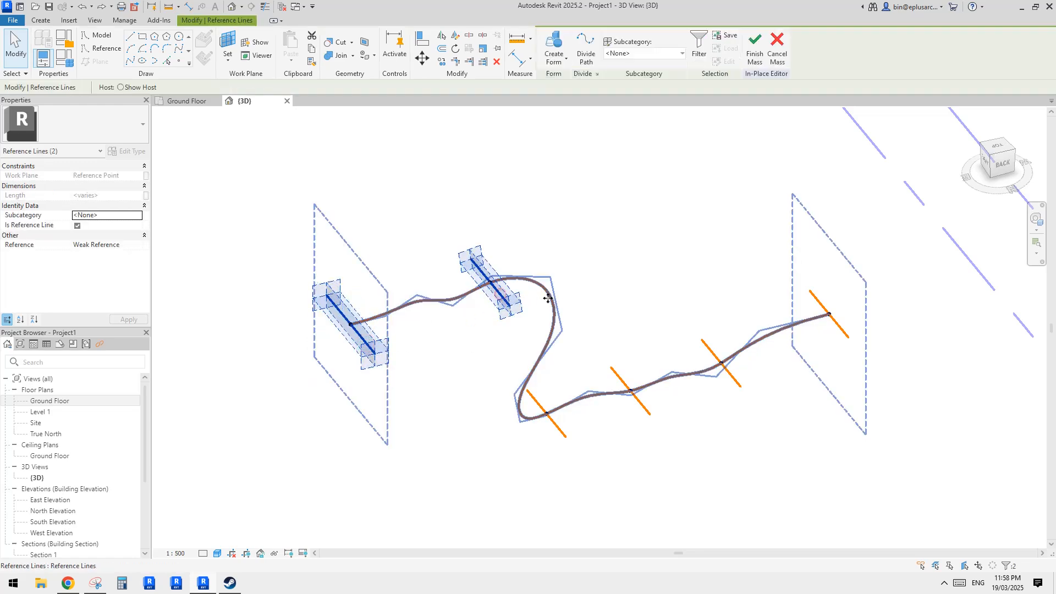
pyautogui.moveTo(549, 300)
pyautogui.keyDown('shift'); pyautogui.mouseDown(button='middle')
pyautogui.moveTo(585, 318)
pyautogui.moveTo(578, 344)
pyautogui.moveTo(552, 319)
pyautogui.mouseUp(button='middle'); pyautogui.keyUp('shift')
pyautogui.keyDown('ctrl'); pyautogui.click(557, 413); pyautogui.keyUp('ctrl')
pyautogui.keyDown('ctrl'); pyautogui.click(640, 389); pyautogui.keyUp('ctrl')
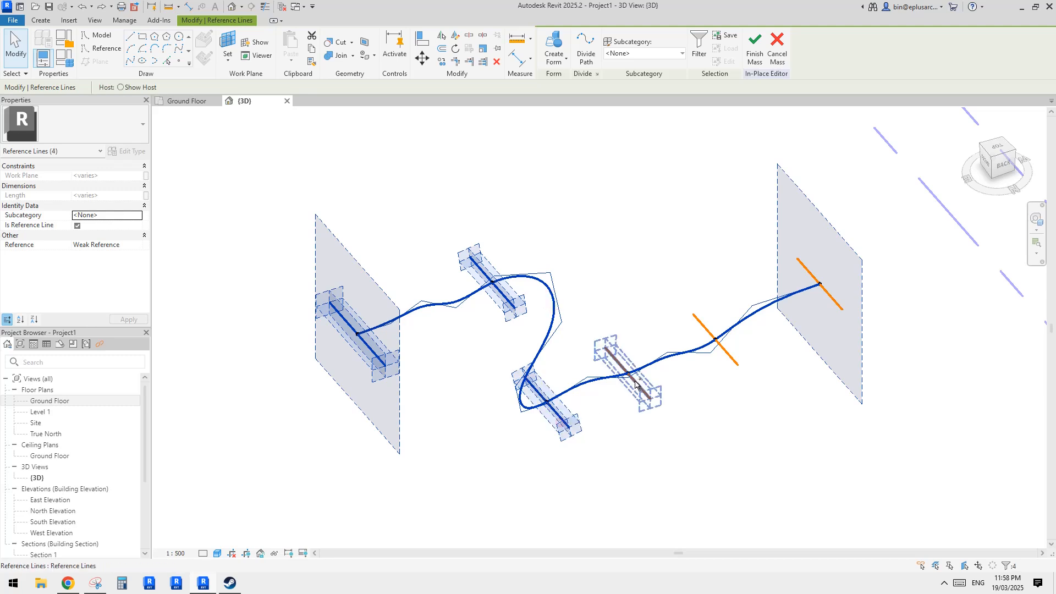
pyautogui.keyDown('ctrl'); pyautogui.click(726, 352); pyautogui.keyUp('ctrl')
pyautogui.keyDown('ctrl'); pyautogui.click(823, 290); pyautogui.keyUp('ctrl')
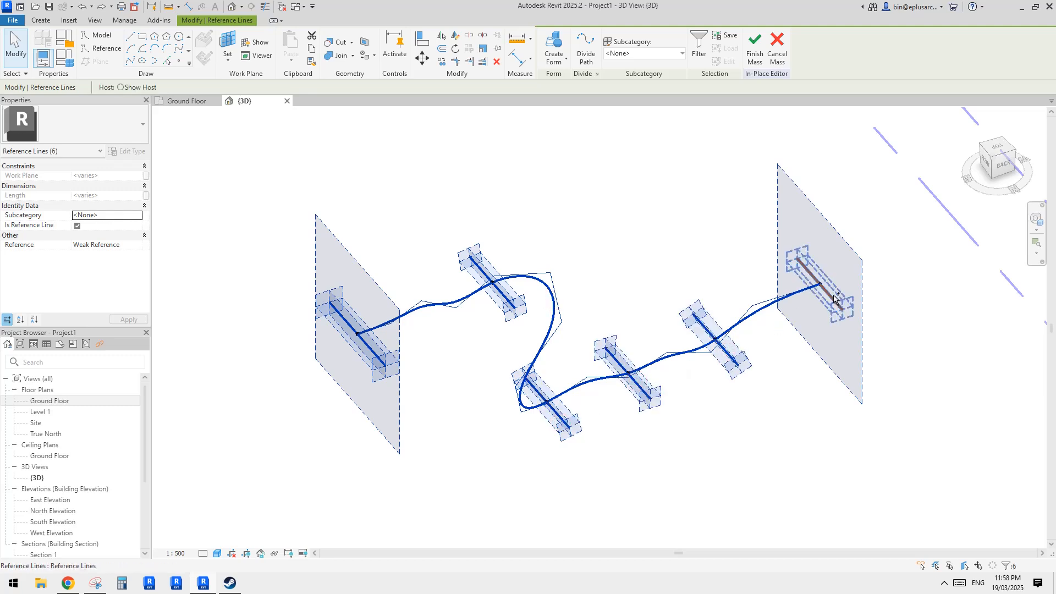
pyautogui.moveTo(664, 233); pyautogui.dragTo(662, 242, button='middle')
pyautogui.moveTo(647, 307); pyautogui.dragTo(645, 315, button='middle')
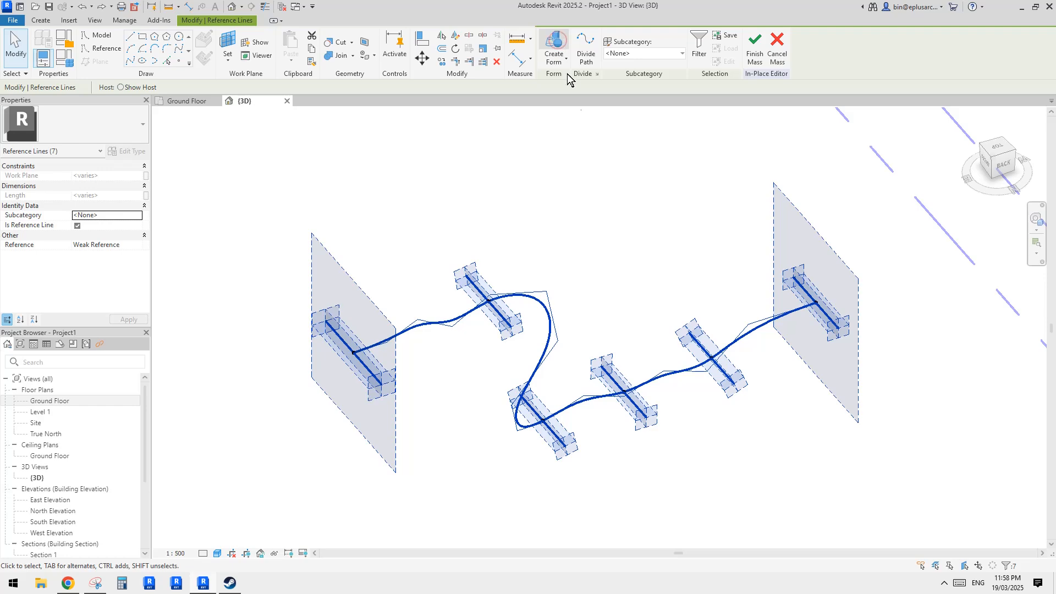
pyautogui.moveTo(604, 174); pyautogui.dragTo(594, 181, button='middle')
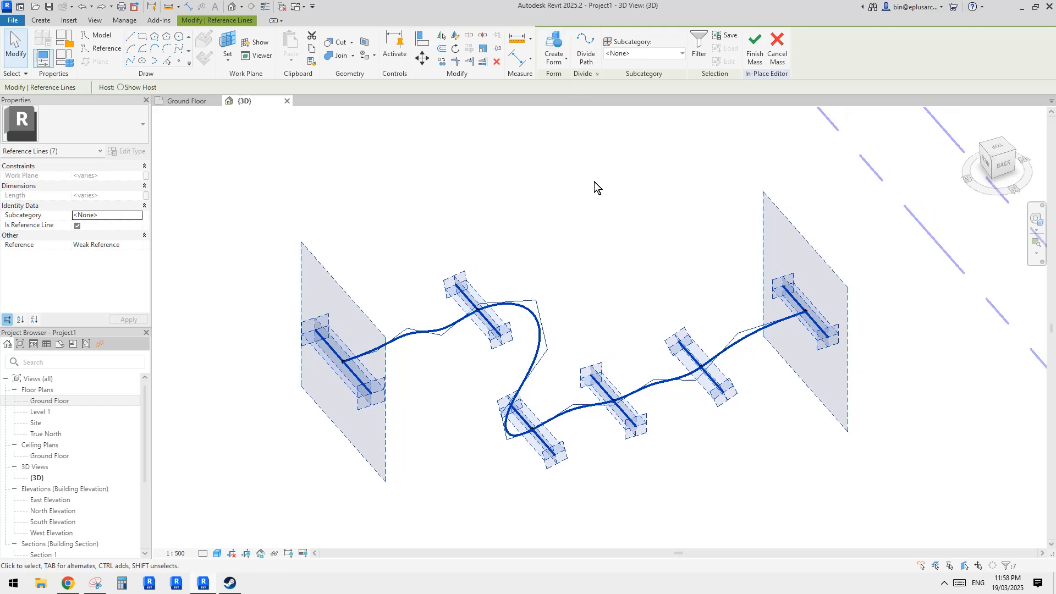
pyautogui.click(558, 59)
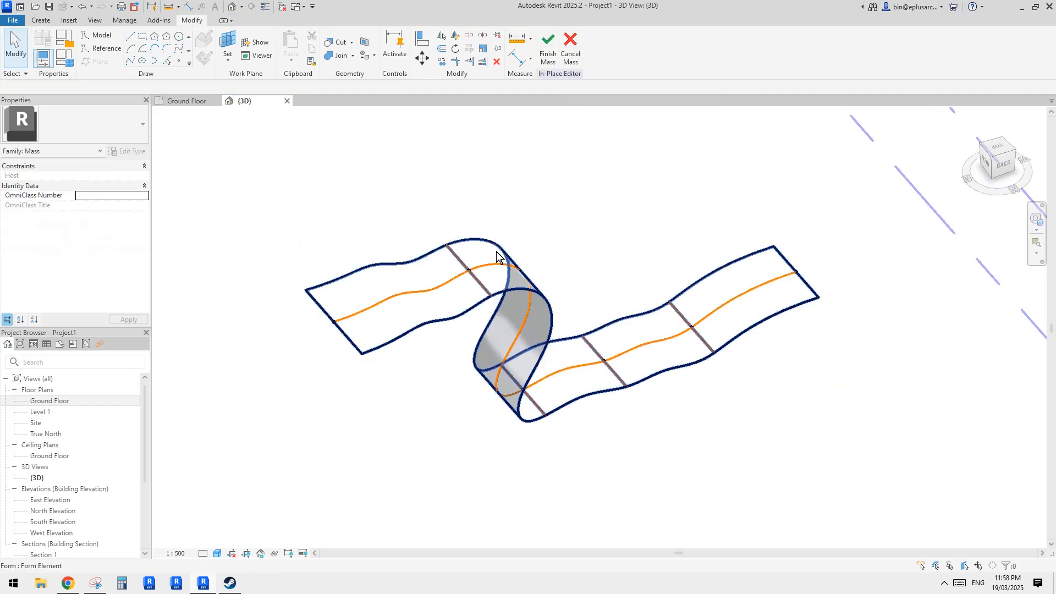
# Set the two intermediate cross reference lines on the ribbon's lower stretch to 1500 mm long each
pyautogui.click(610, 369)
pyautogui.keyDown('shift'); pyautogui.moveTo(610, 369); pyautogui.dragTo(710, 325, button='middle'); pyautogui.keyUp('shift')
pyautogui.press('Escape')
pyautogui.click(685, 325)
pyautogui.keyDown('shift'); pyautogui.moveTo(599, 332); pyautogui.dragTo(649, 330, button='middle'); pyautogui.keyUp('shift')
pyautogui.click(694, 314)
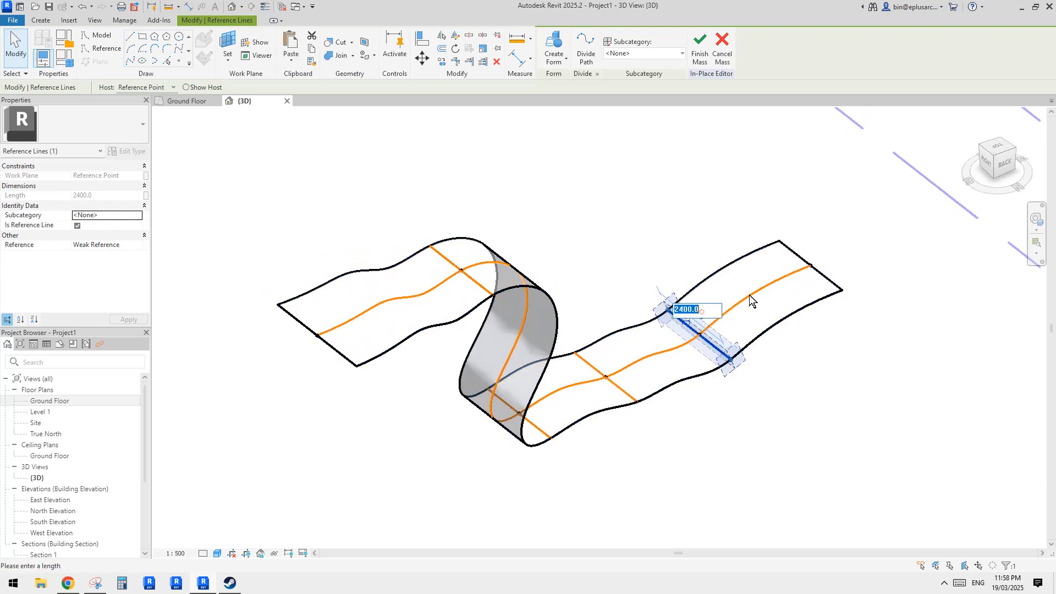
pyautogui.write('1500')
pyautogui.press('Return')
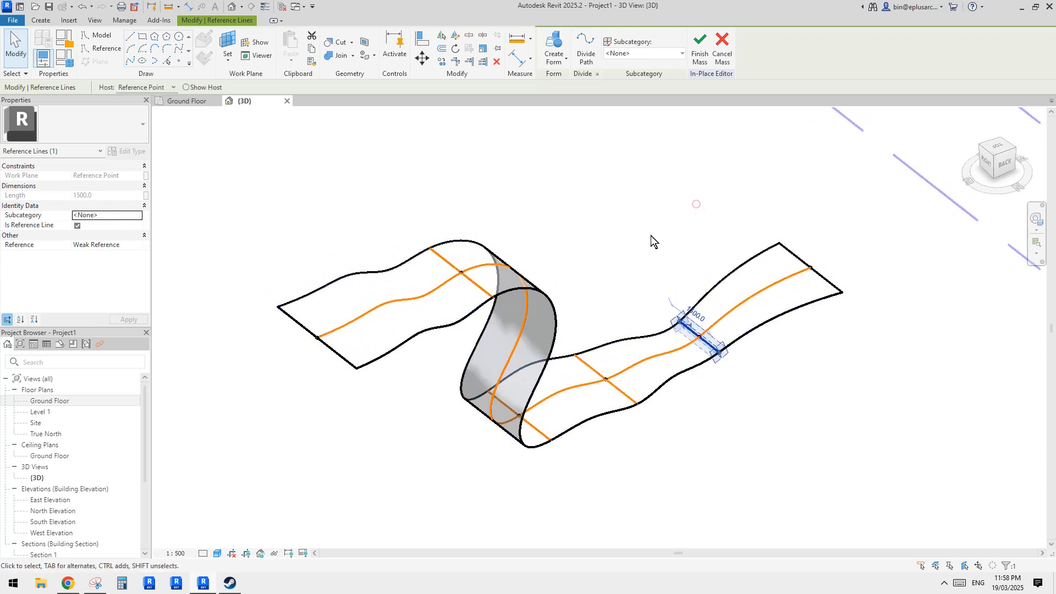
pyautogui.click(696, 204)
pyautogui.click(594, 377)
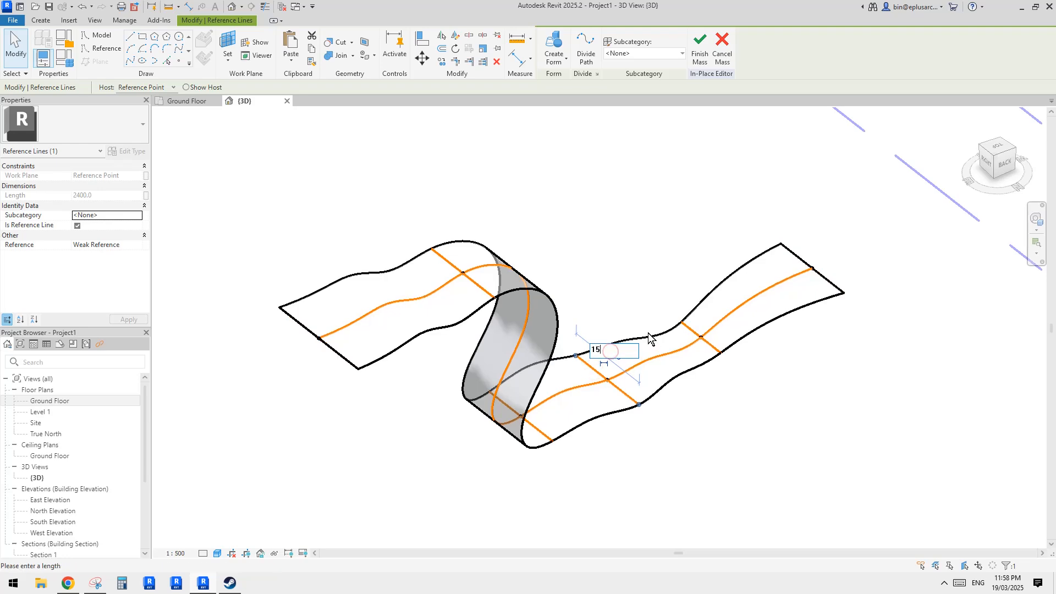
pyautogui.click(630, 265)
# Shorten the cross reference line at the far end of the lower stretch to 1200 mm
pyautogui.press('Tab')
pyautogui.click(816, 273)
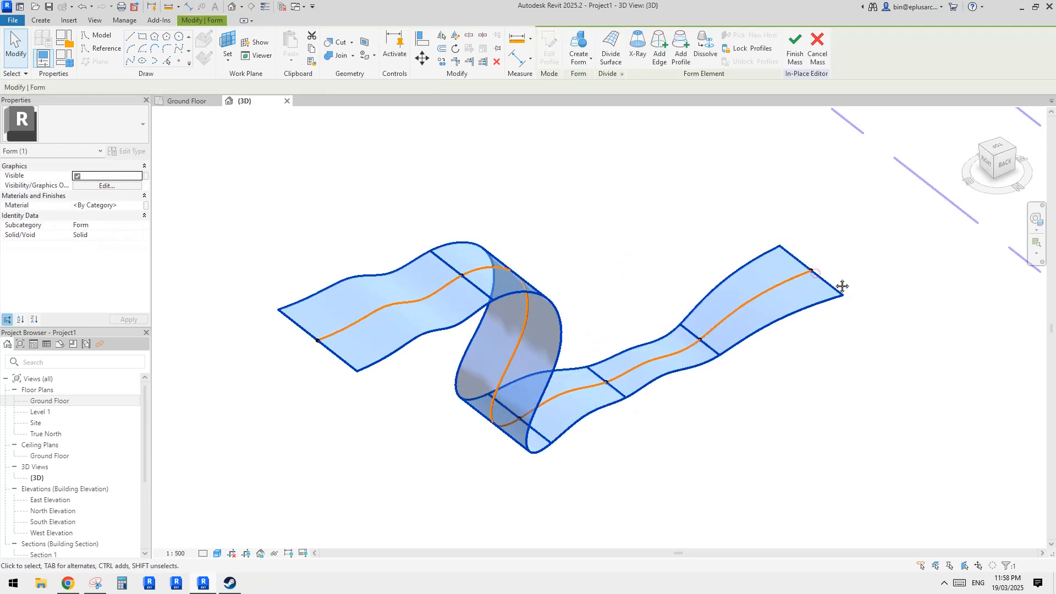
pyautogui.press('Escape')
pyautogui.press('Tab')
pyautogui.click(823, 278)
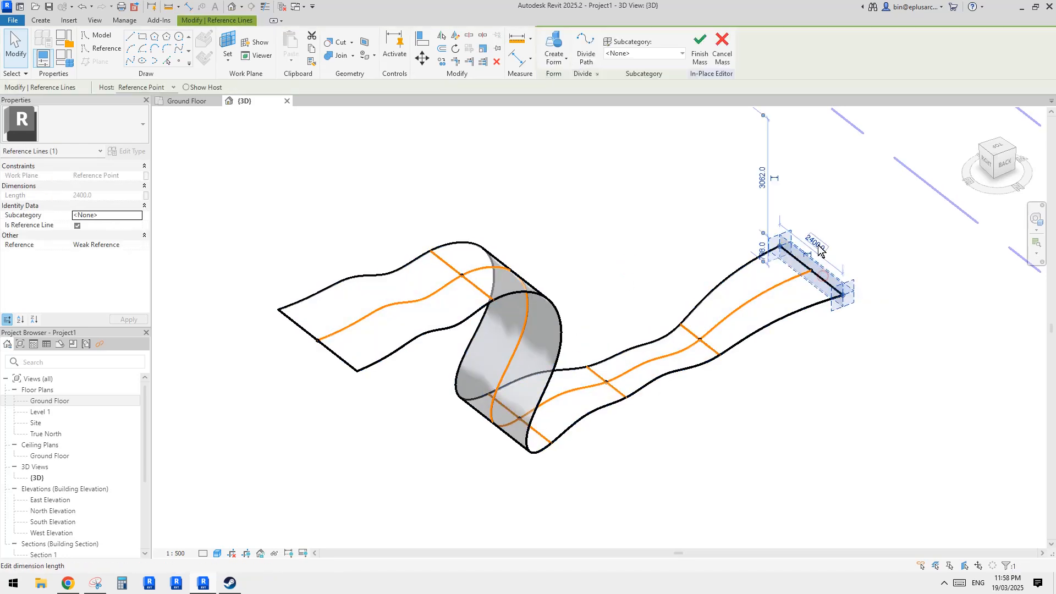
pyautogui.click(818, 244)
pyautogui.write('12')
pyautogui.click(684, 234)
# Raise three control points of the path spline along the lower stretch to give the ribbon stronger waves
pyautogui.keyDown('shift'); pyautogui.moveTo(684, 234); pyautogui.dragTo(707, 342, button='middle'); pyautogui.keyUp('shift')
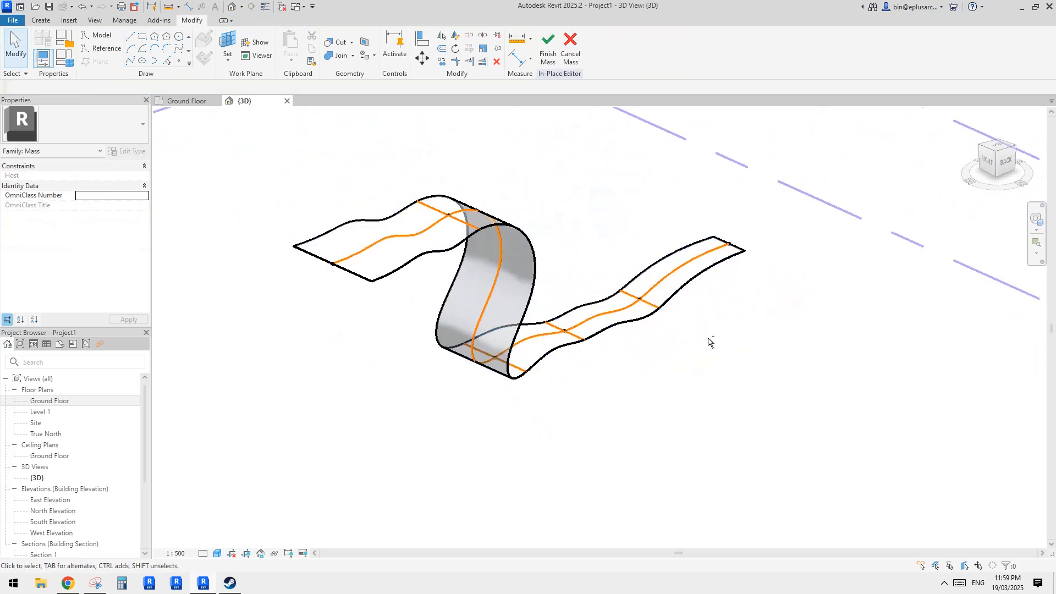
pyautogui.click(621, 315)
pyautogui.keyDown('shift'); pyautogui.moveTo(622, 315); pyautogui.dragTo(649, 312, button='middle'); pyautogui.keyUp('shift')
pyautogui.moveTo(649, 311); pyautogui.dragTo(649, 270)
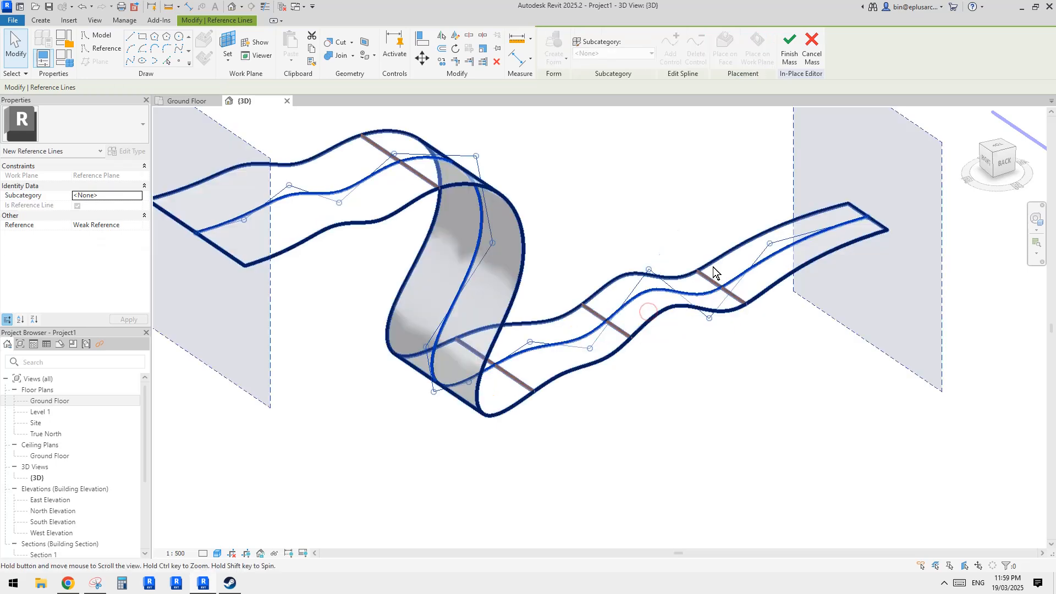
pyautogui.keyDown('shift'); pyautogui.moveTo(689, 275); pyautogui.dragTo(654, 282, button='middle'); pyautogui.keyUp('shift')
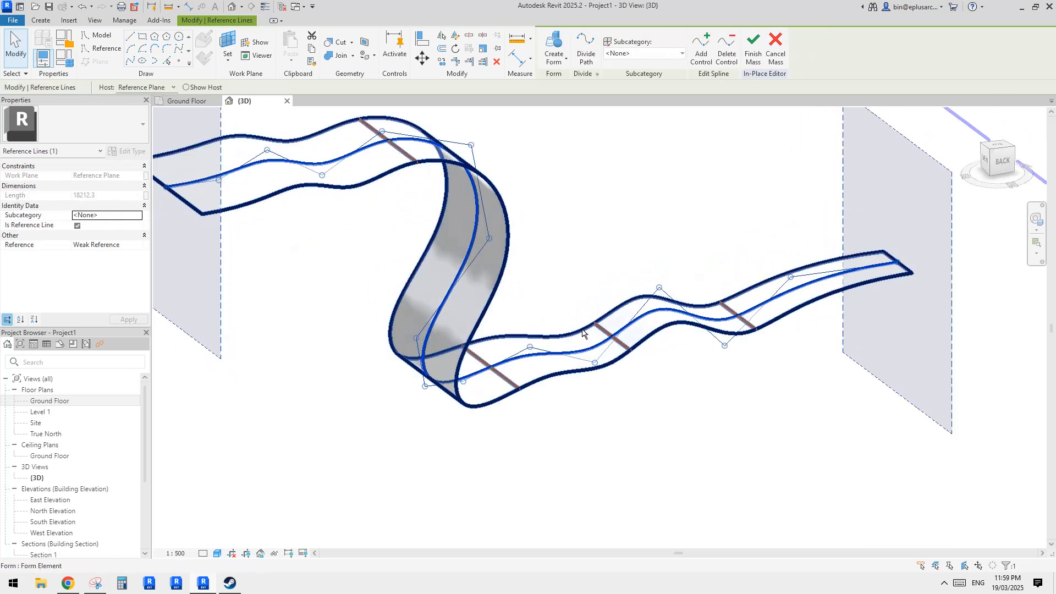
pyautogui.moveTo(532, 349); pyautogui.dragTo(542, 318)
pyautogui.moveTo(631, 325); pyautogui.dragTo(632, 325, button='middle')
pyautogui.moveTo(790, 277); pyautogui.dragTo(787, 252)
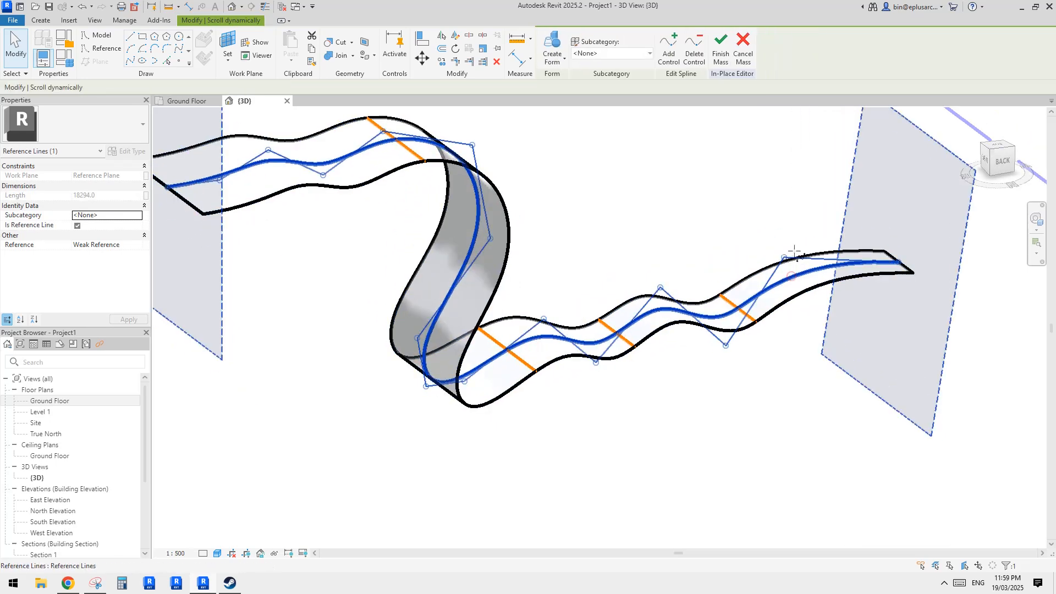
# Raise two control points of the path spline on the upper stretch to accentuate its waves
pyautogui.keyDown('shift'); pyautogui.moveTo(788, 252); pyautogui.dragTo(572, 206, button='middle'); pyautogui.keyUp('shift')
pyautogui.moveTo(565, 203); pyautogui.dragTo(566, 184)
pyautogui.keyDown('shift'); pyautogui.moveTo(566, 184); pyautogui.dragTo(568, 156, button='middle'); pyautogui.keyUp('shift')
pyautogui.moveTo(487, 198); pyautogui.dragTo(497, 190)
pyautogui.keyDown('shift'); pyautogui.moveTo(497, 190); pyautogui.dragTo(495, 113, button='middle'); pyautogui.keyUp('shift')
pyautogui.click(513, 156)
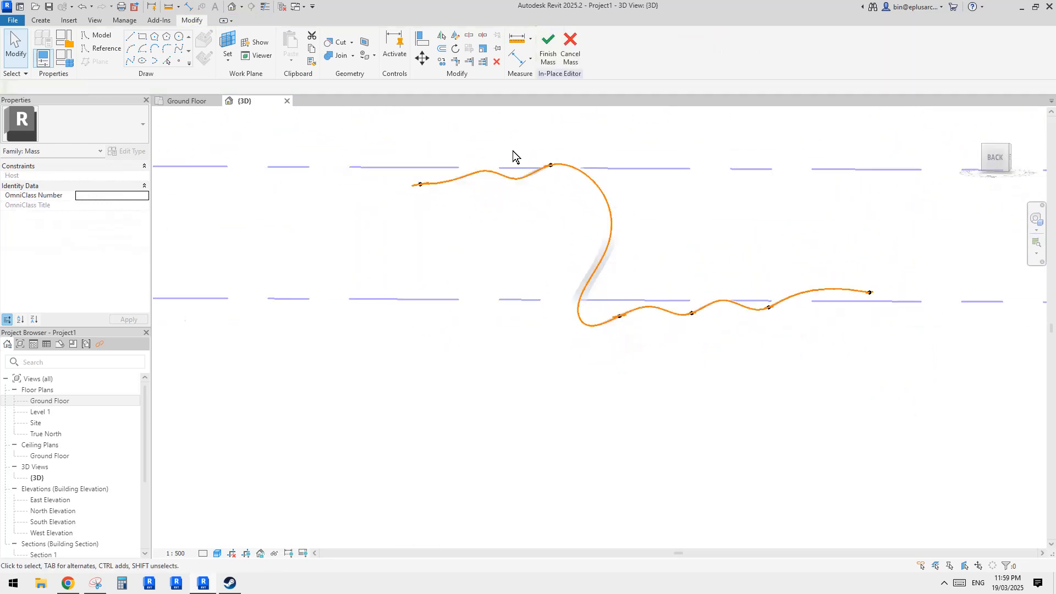
# Compare the ribbon form with the marked-up photo in Snipping Tool and the original model photo on Reddit in Chrome
pyautogui.moveTo(514, 156)
pyautogui.keyDown('shift'); pyautogui.mouseDown(button='middle')
pyautogui.moveTo(554, 236)
pyautogui.moveTo(407, 295)
pyautogui.moveTo(578, 302)
pyautogui.moveTo(546, 278)
pyautogui.moveTo(646, 324)
pyautogui.moveTo(634, 340)
pyautogui.moveTo(627, 313)
pyautogui.moveTo(534, 265)
pyautogui.moveTo(537, 184)
pyautogui.moveTo(609, 278)
pyautogui.moveTo(754, 347)
pyautogui.moveTo(703, 282)
pyautogui.moveTo(576, 241)
pyautogui.moveTo(264, 419)
pyautogui.mouseUp(button='middle'); pyautogui.keyUp('shift')
pyautogui.click(641, 342)
pyautogui.press('Escape')
pyautogui.scroll(-2, 690, 294)
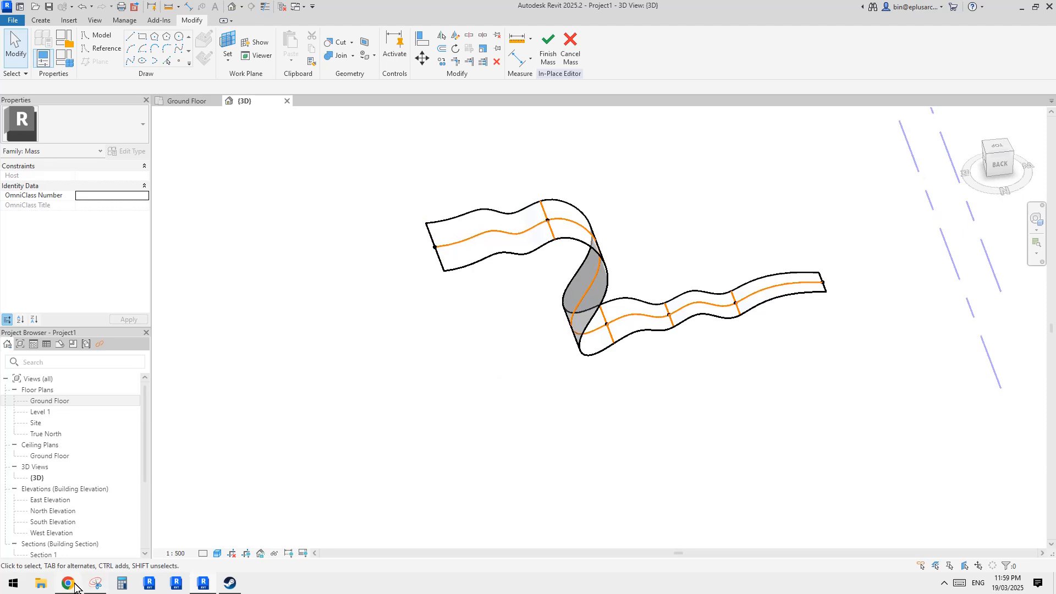
pyautogui.click(94, 584)
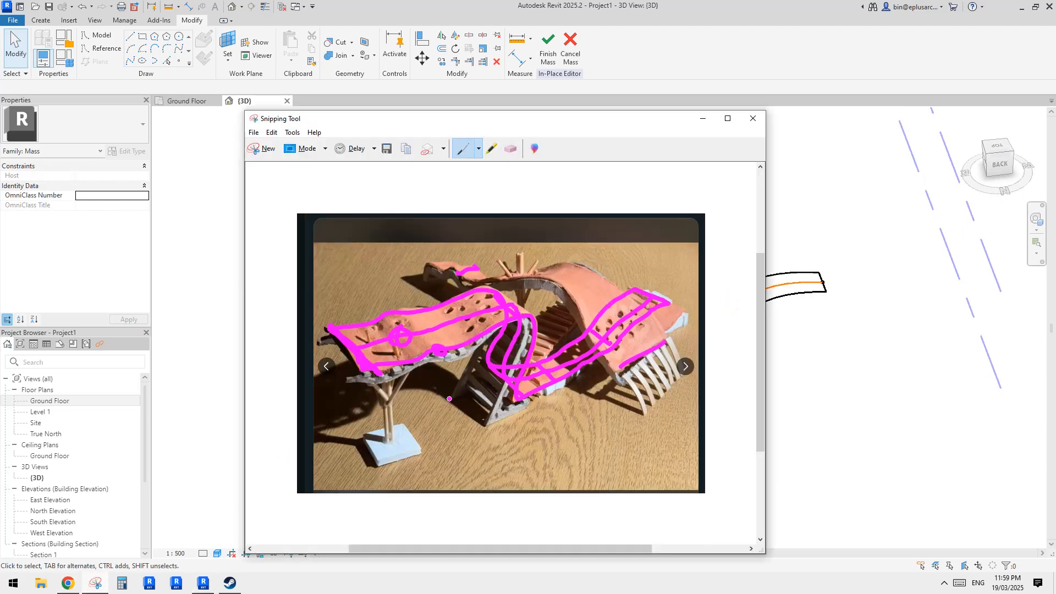
pyautogui.click(849, 342)
pyautogui.keyDown('shift'); pyautogui.moveTo(781, 328); pyautogui.dragTo(125, 567, button='middle'); pyautogui.keyUp('shift')
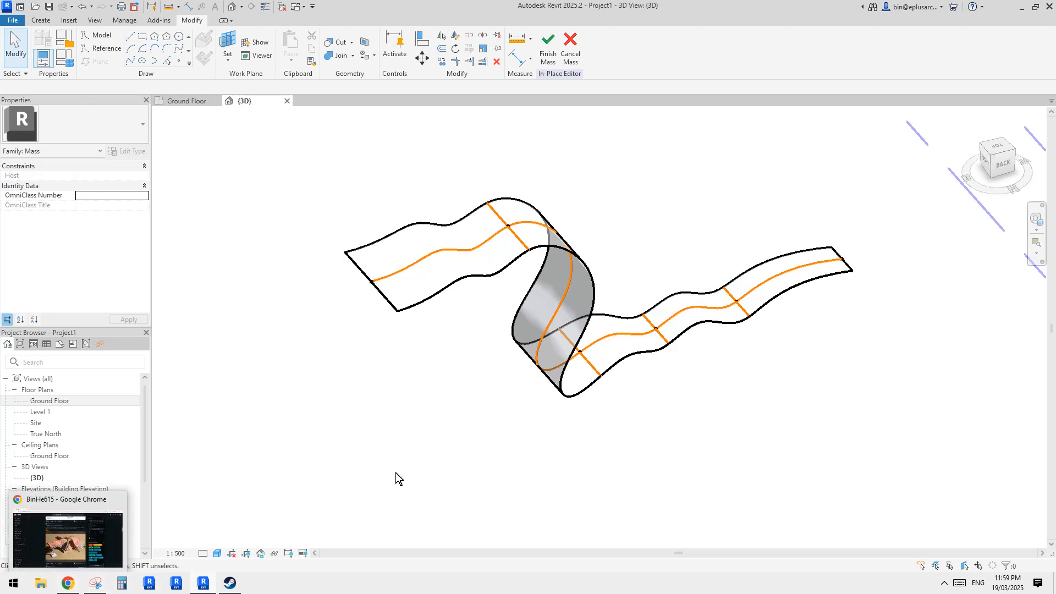
pyautogui.moveTo(469, 407); pyautogui.dragTo(462, 424, button='middle')
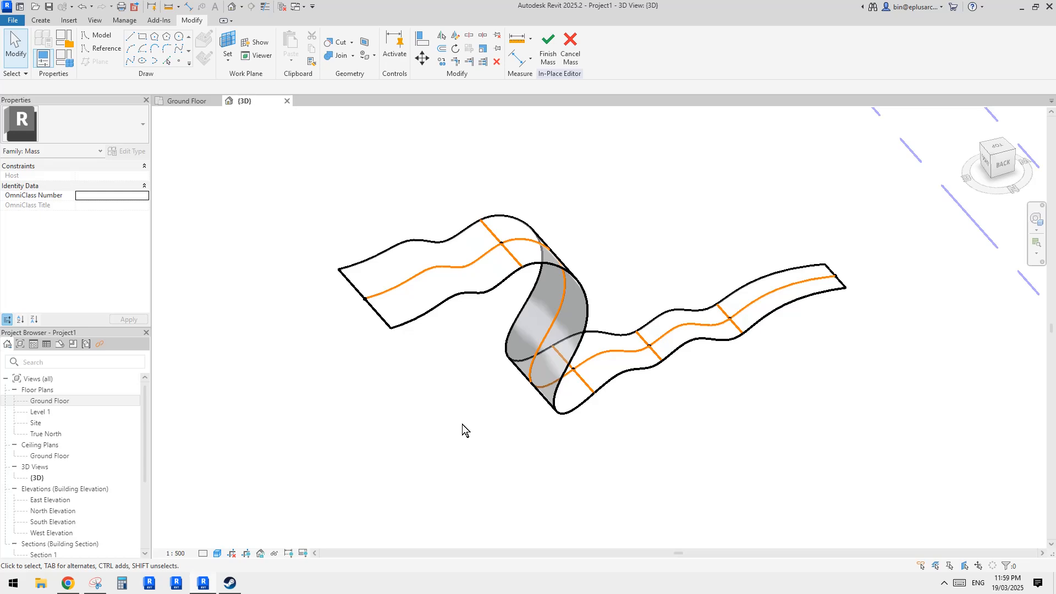
pyautogui.click(381, 278)
pyautogui.keyDown('shift'); pyautogui.moveTo(464, 433); pyautogui.dragTo(467, 444, button='middle'); pyautogui.keyUp('shift')
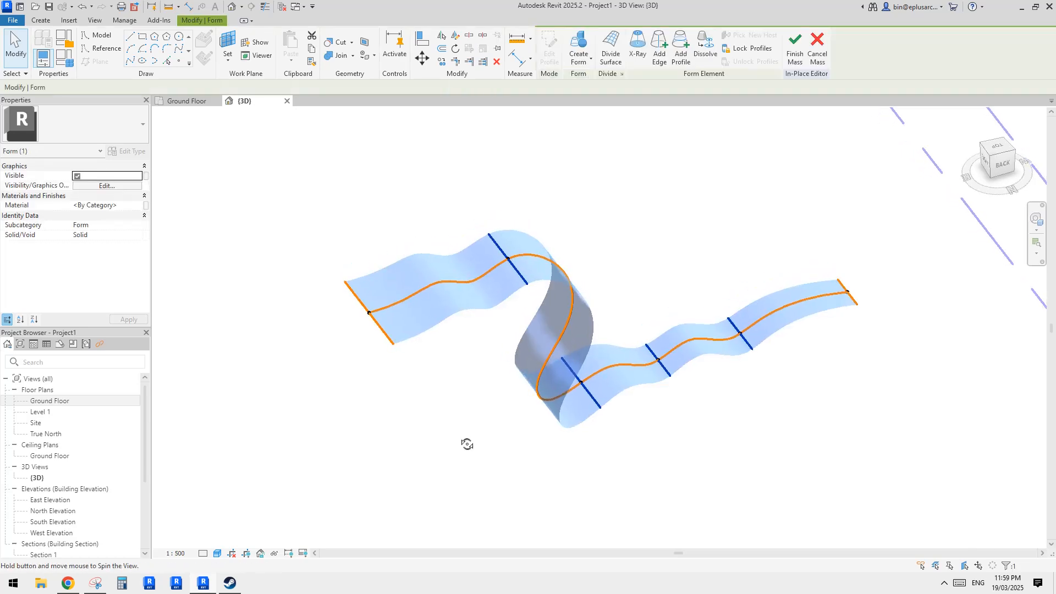
pyautogui.click(69, 584)
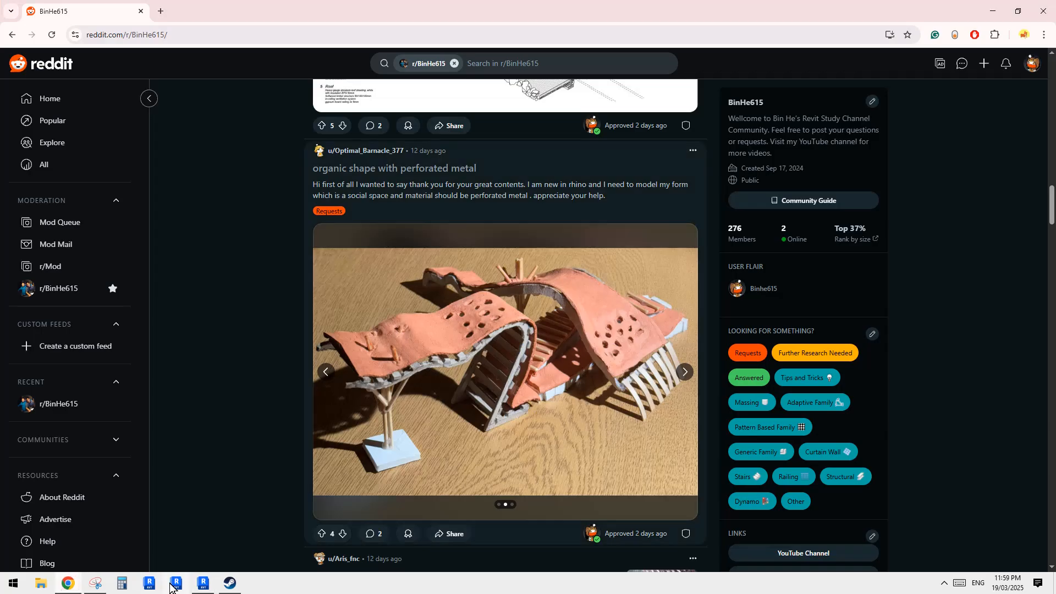
pyautogui.click(203, 584)
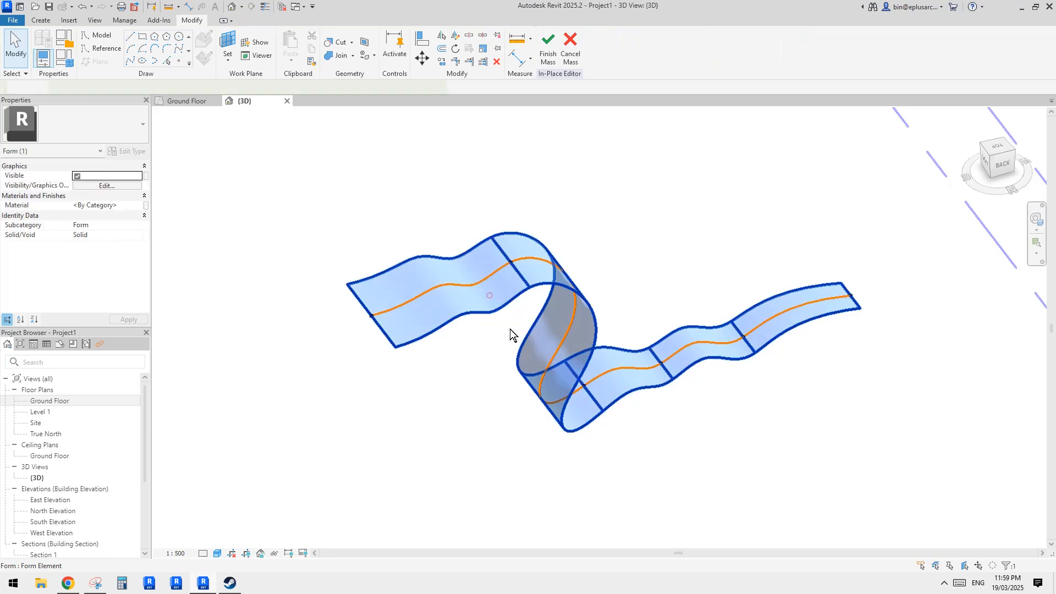
# Finish the in-place mass and check the completed ribbon form from several angles in 3D
pyautogui.keyDown('shift'); pyautogui.moveTo(510, 329); pyautogui.dragTo(525, 344, button='middle'); pyautogui.keyUp('shift')
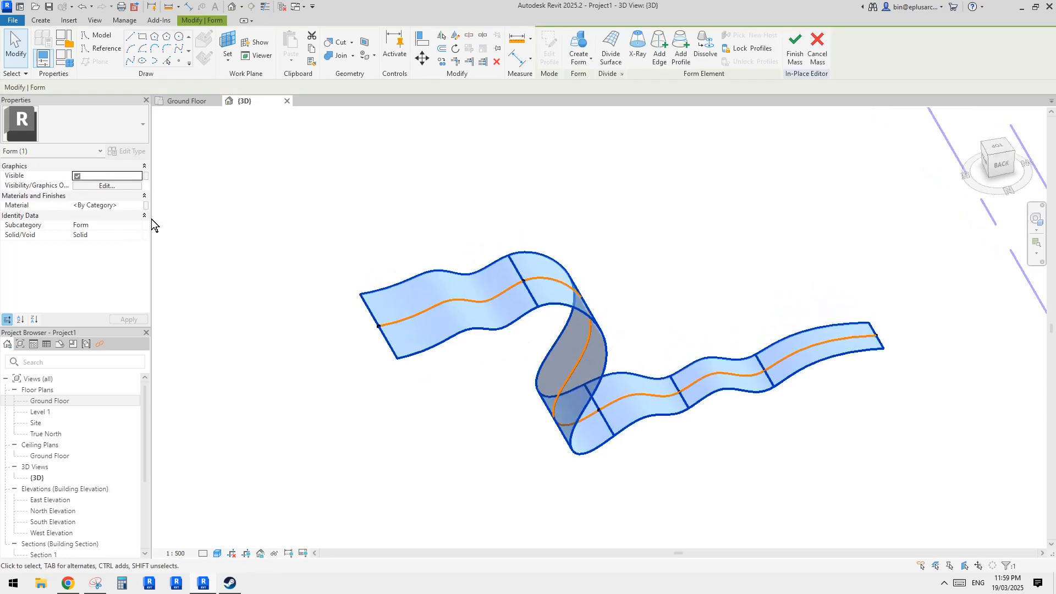
pyautogui.keyDown('shift'); pyautogui.moveTo(443, 341); pyautogui.dragTo(533, 327, button='middle'); pyautogui.keyUp('shift')
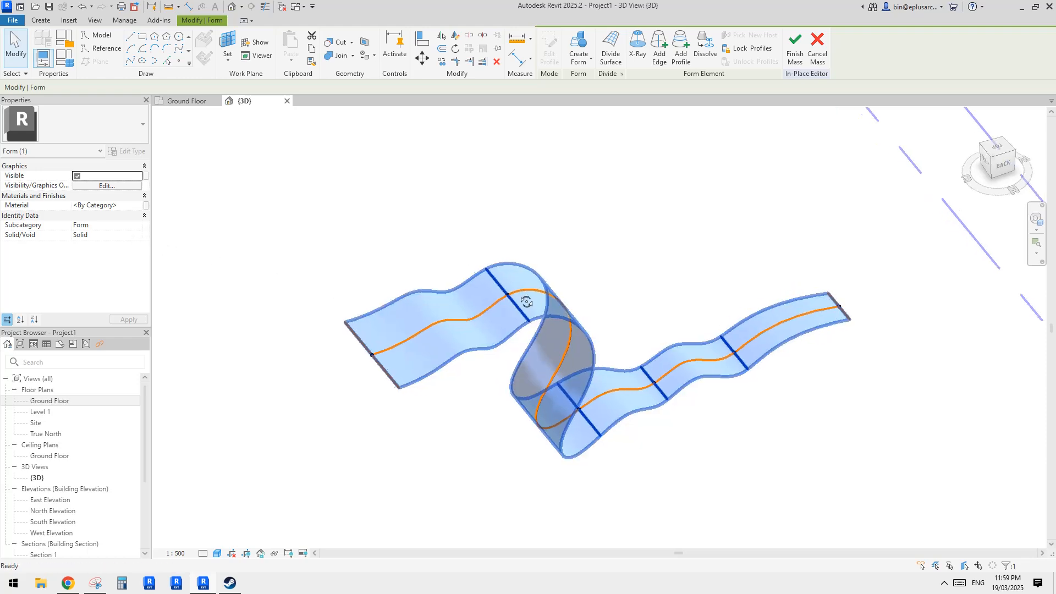
pyautogui.click(592, 222)
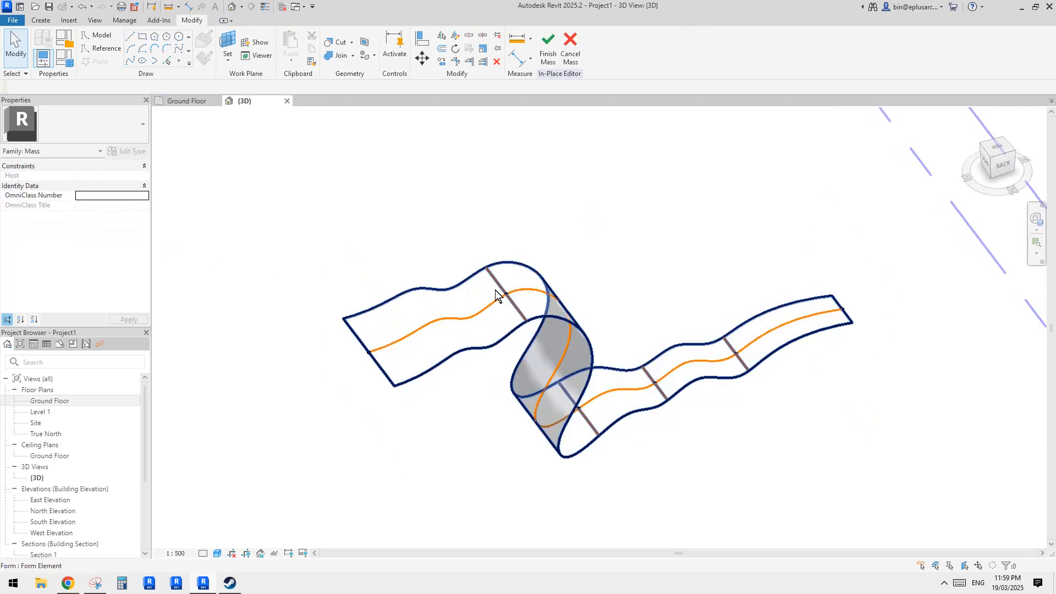
pyautogui.moveTo(497, 305); pyautogui.dragTo(592, 234, button='middle')
pyautogui.click(552, 51)
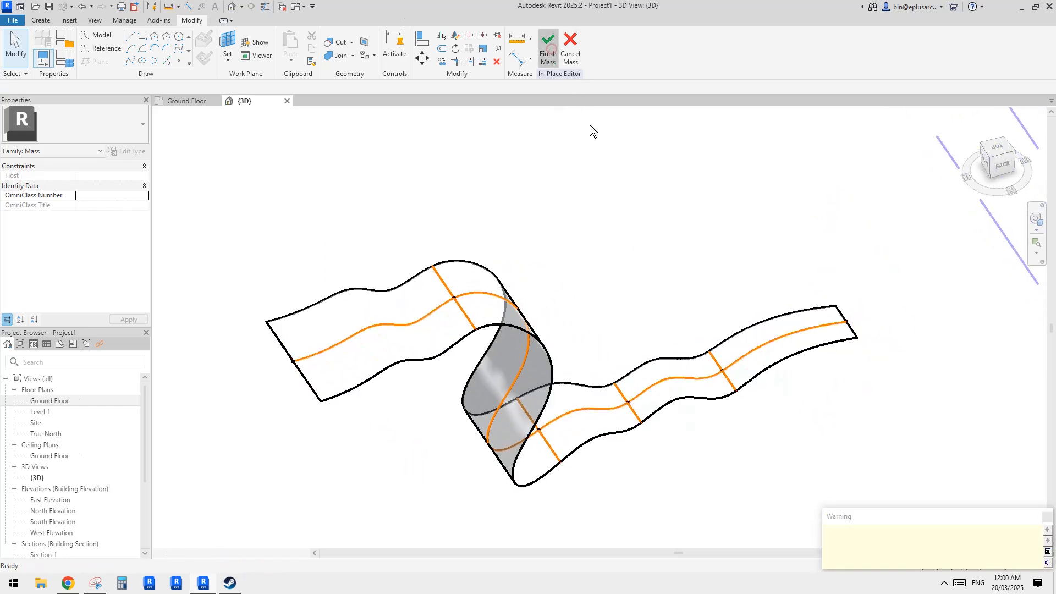
pyautogui.keyDown('shift'); pyautogui.moveTo(781, 438); pyautogui.dragTo(526, 300, button='middle'); pyautogui.keyUp('shift')
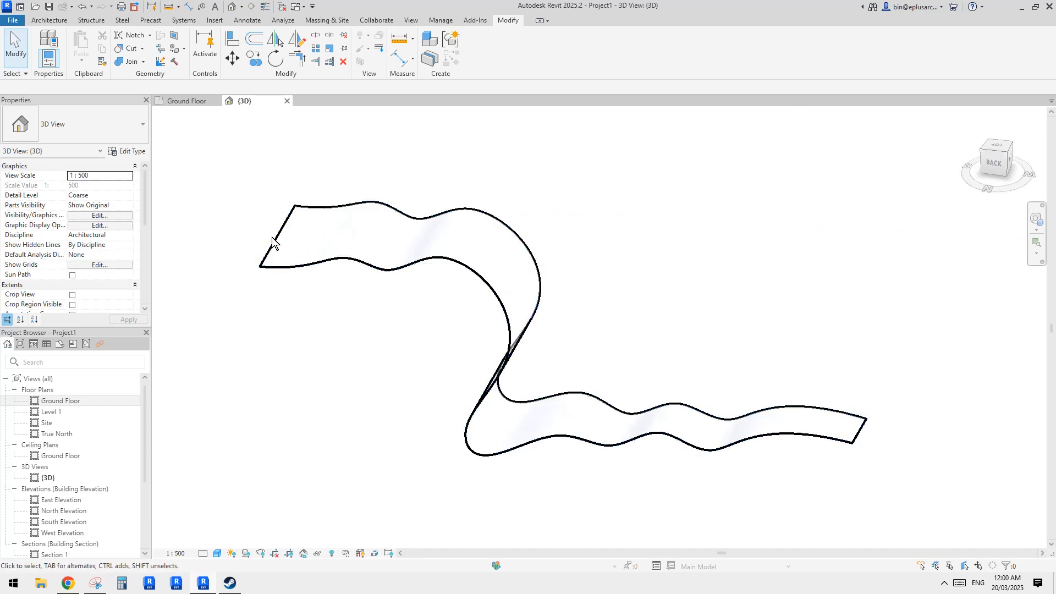
pyautogui.keyDown('shift'); pyautogui.moveTo(446, 298); pyautogui.dragTo(415, 278, button='middle'); pyautogui.keyUp('shift')
pyautogui.click(452, 298)
pyautogui.press('Escape')
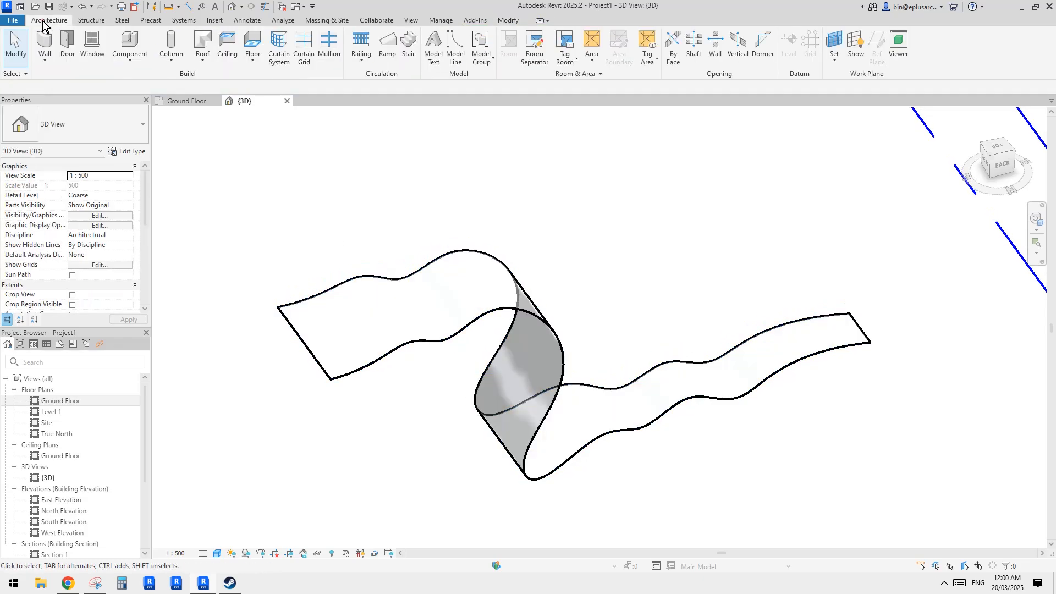
# Create a wall by face on the ribbon mass surface using the Generic 200mm Wall type
pyautogui.click(49, 60)
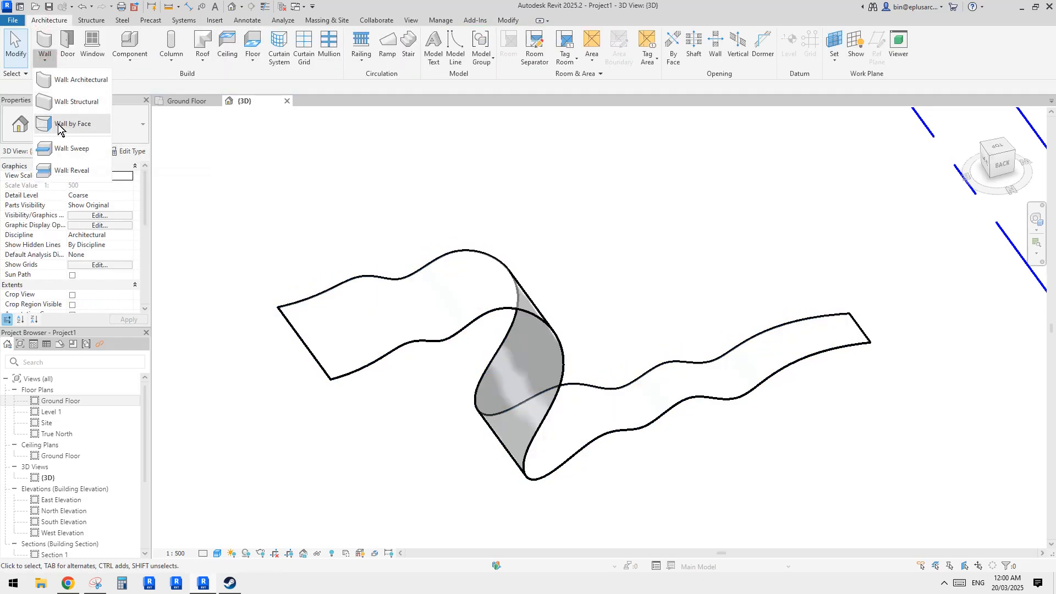
pyautogui.click(71, 128)
pyautogui.click(92, 128)
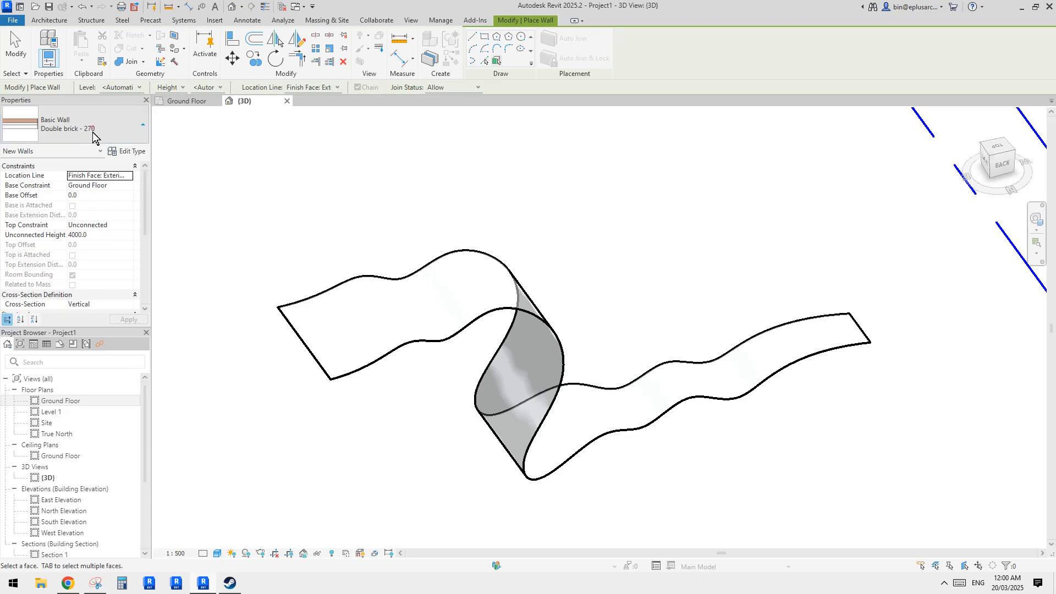
pyautogui.click(59, 237)
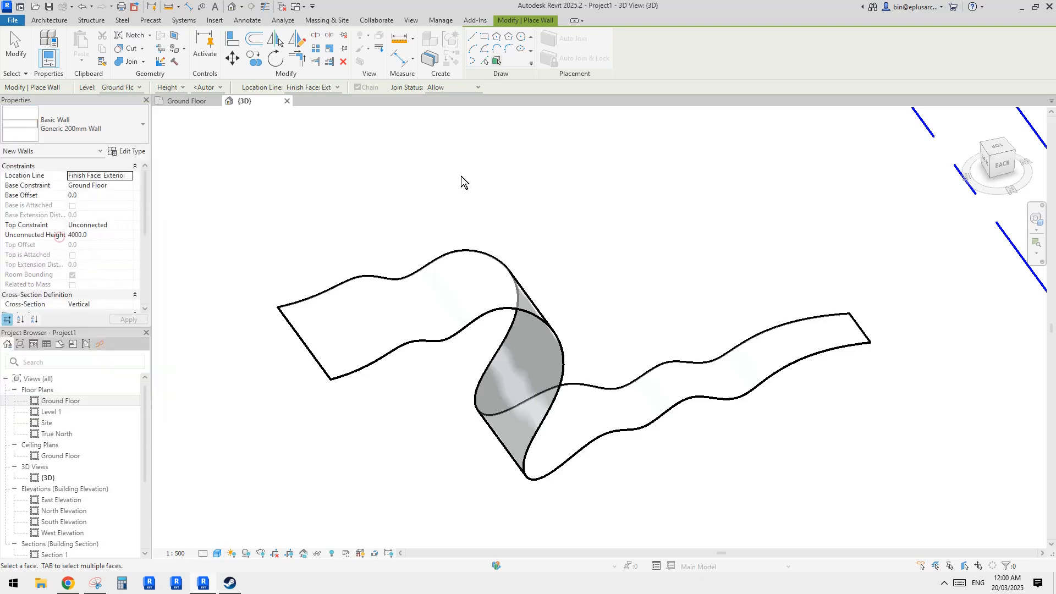
pyautogui.click(456, 294)
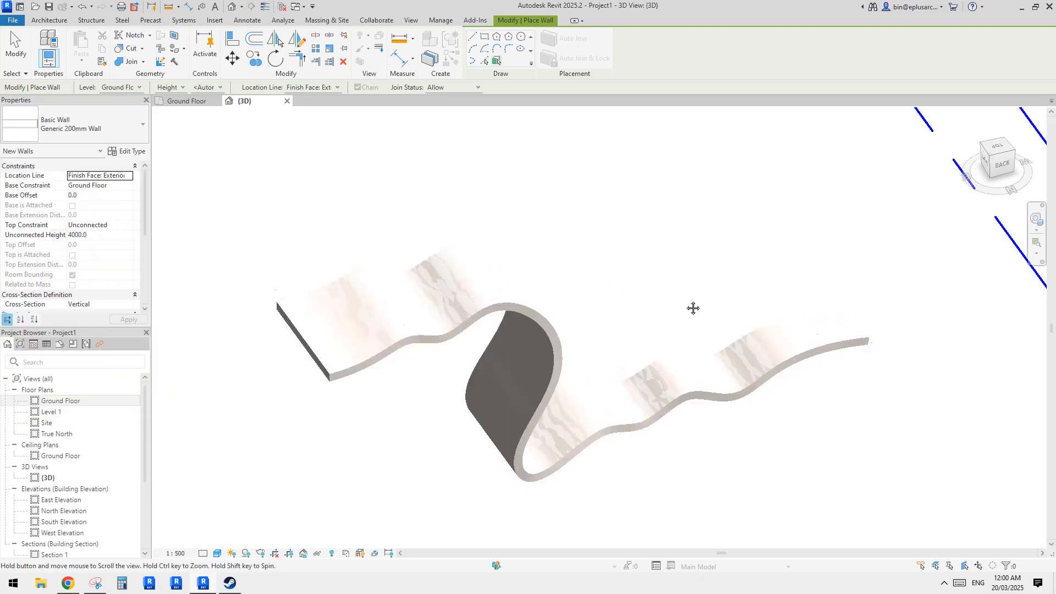
pyautogui.keyDown('shift'); pyautogui.moveTo(693, 306); pyautogui.dragTo(493, 297, button='middle'); pyautogui.keyUp('shift')
pyautogui.press('Escape')
pyautogui.press('Escape')
# Try the Generic 100mm Wall type on the ribbon wall and restore it to Generic 200mm Wall
pyautogui.click(522, 307)
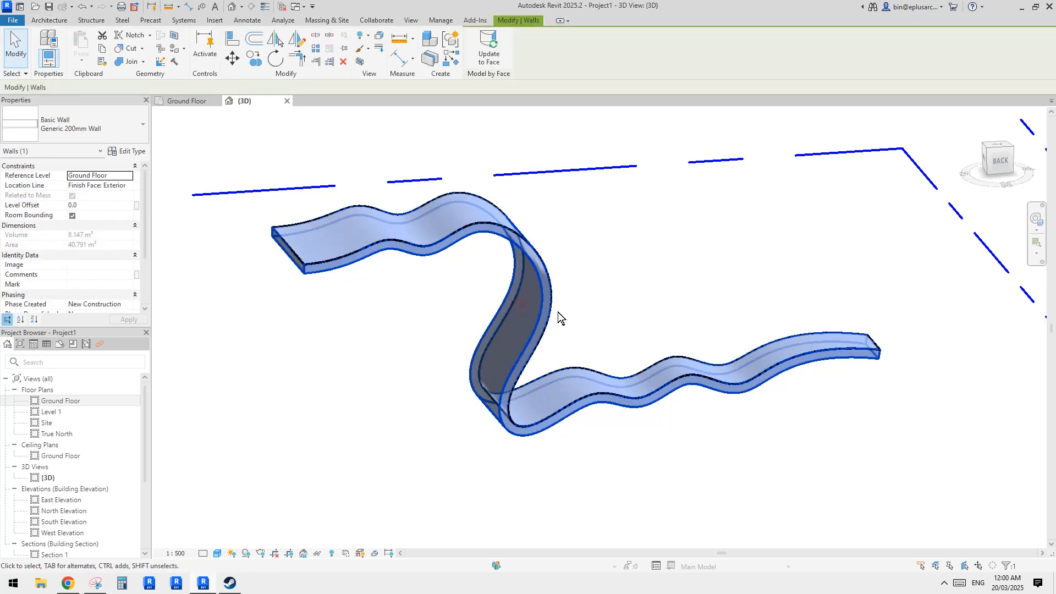
pyautogui.click(97, 126)
pyautogui.click(65, 172)
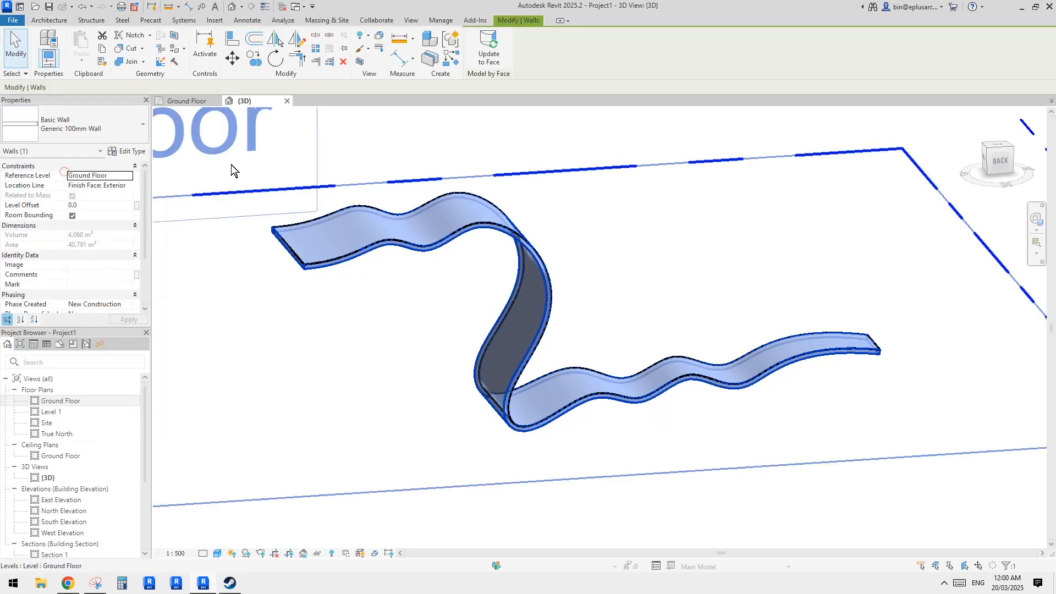
pyautogui.click(111, 127)
pyautogui.click(51, 194)
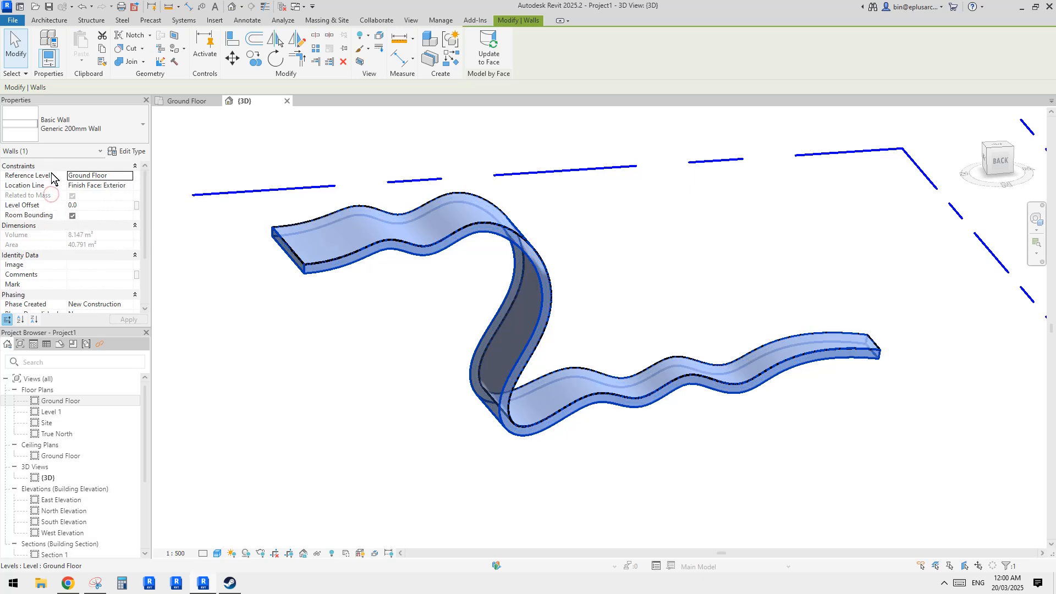
pyautogui.click(82, 128)
pyautogui.click(83, 126)
pyautogui.keyDown('shift'); pyautogui.moveTo(664, 256); pyautogui.dragTo(627, 318, button='middle'); pyautogui.keyUp('shift')
# Move the Generic 200mm ribbon wall clear of the mass surface so the two stand apart
pyautogui.click(392, 315)
pyautogui.click(550, 319)
pyautogui.keyDown('shift'); pyautogui.moveTo(550, 318); pyautogui.dragTo(589, 361, button='middle'); pyautogui.keyUp('shift')
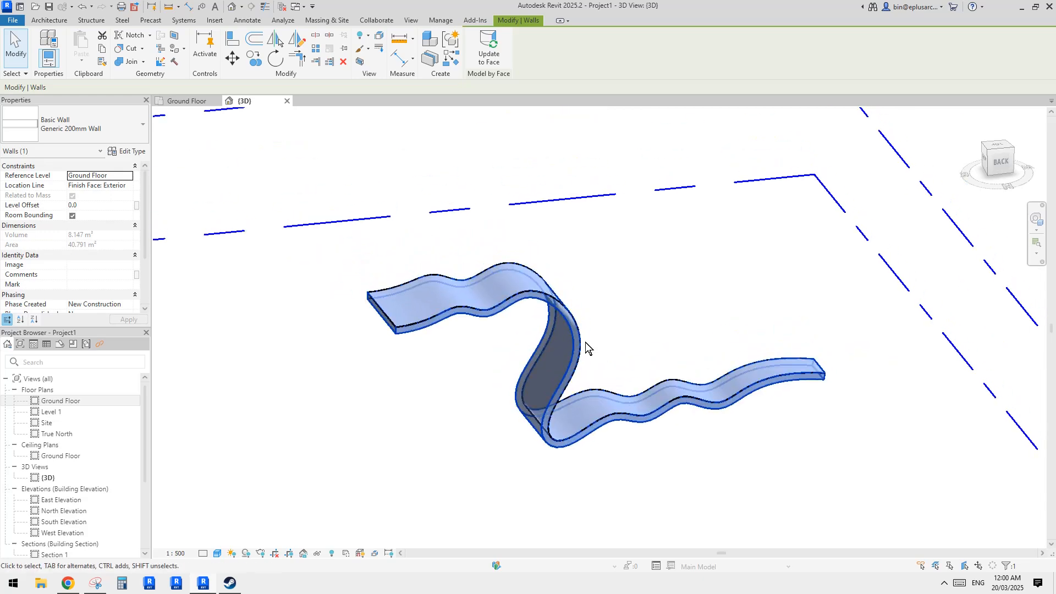
pyautogui.click(586, 348)
pyautogui.click(546, 369)
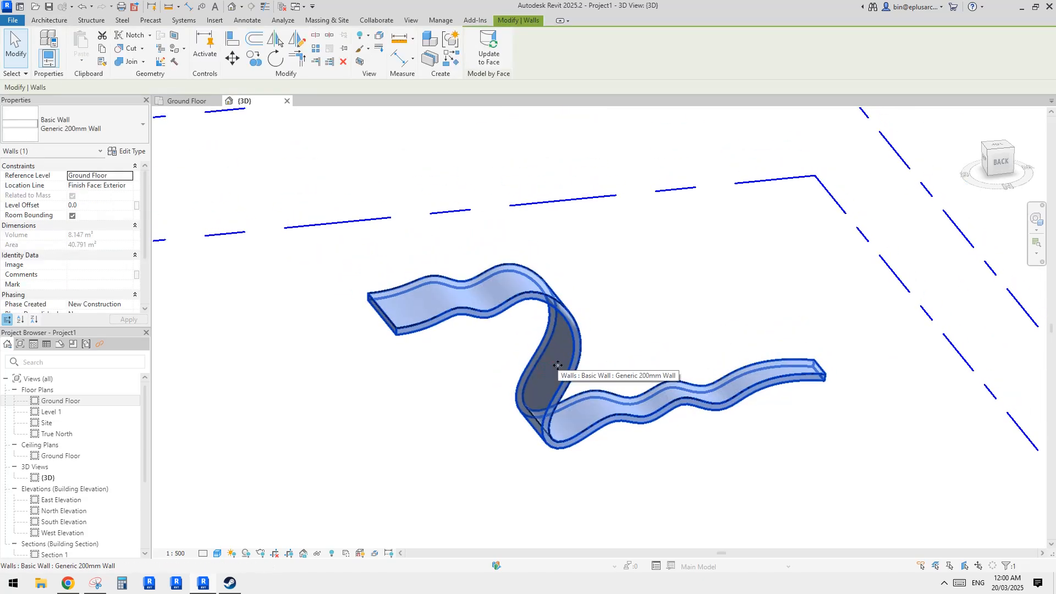
pyautogui.click(581, 365)
pyautogui.click(561, 361)
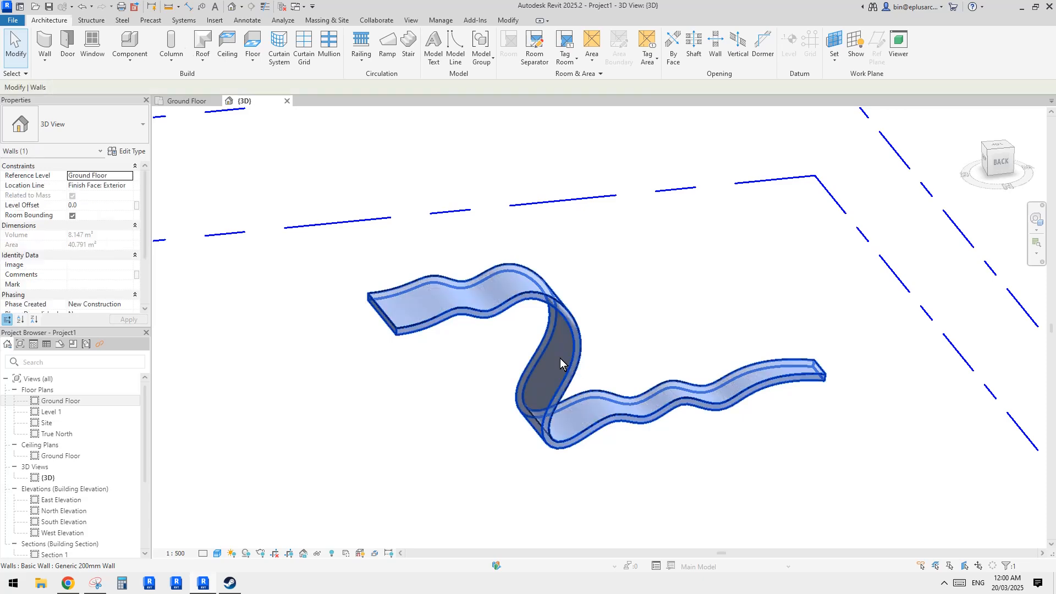
pyautogui.press('m')
pyautogui.press('v')
pyautogui.click(623, 381)
pyautogui.click(636, 251)
pyautogui.click(625, 325)
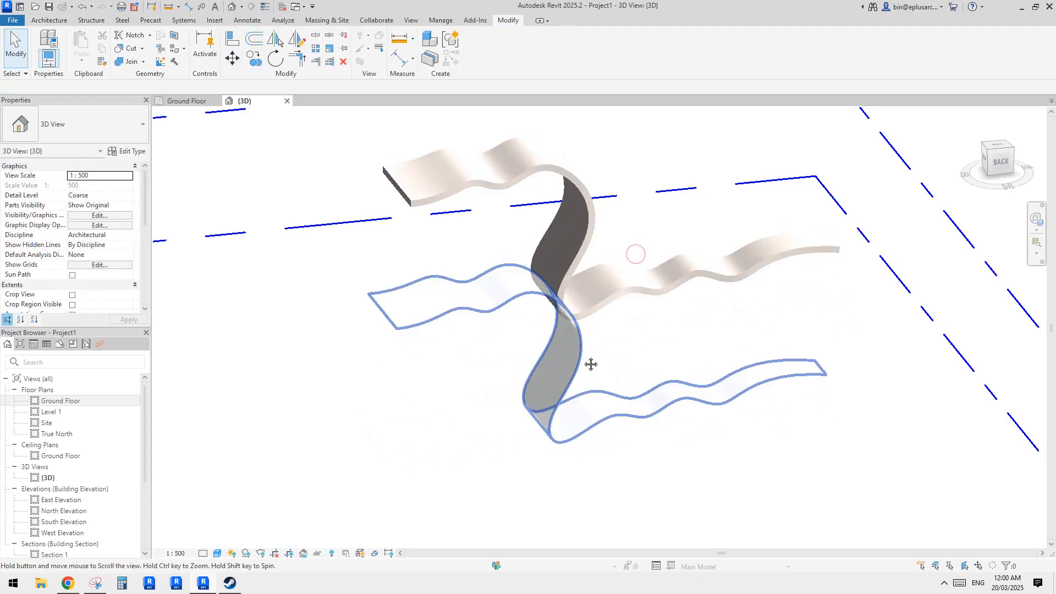
pyautogui.keyDown('shift'); pyautogui.moveTo(589, 363); pyautogui.dragTo(612, 362, button='middle'); pyautogui.keyUp('shift')
pyautogui.click(49, 20)
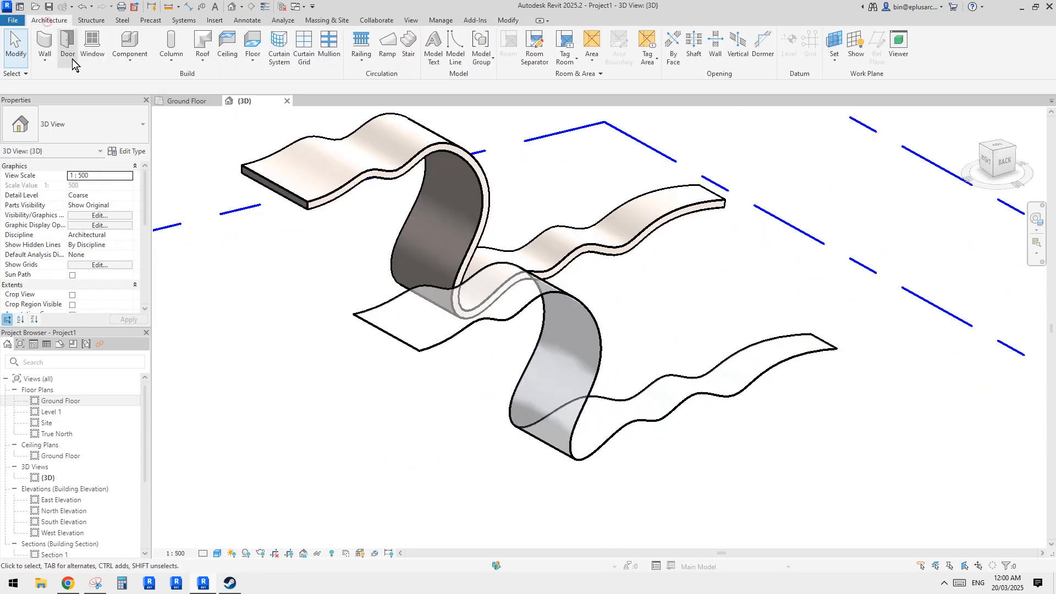
pyautogui.click(202, 58)
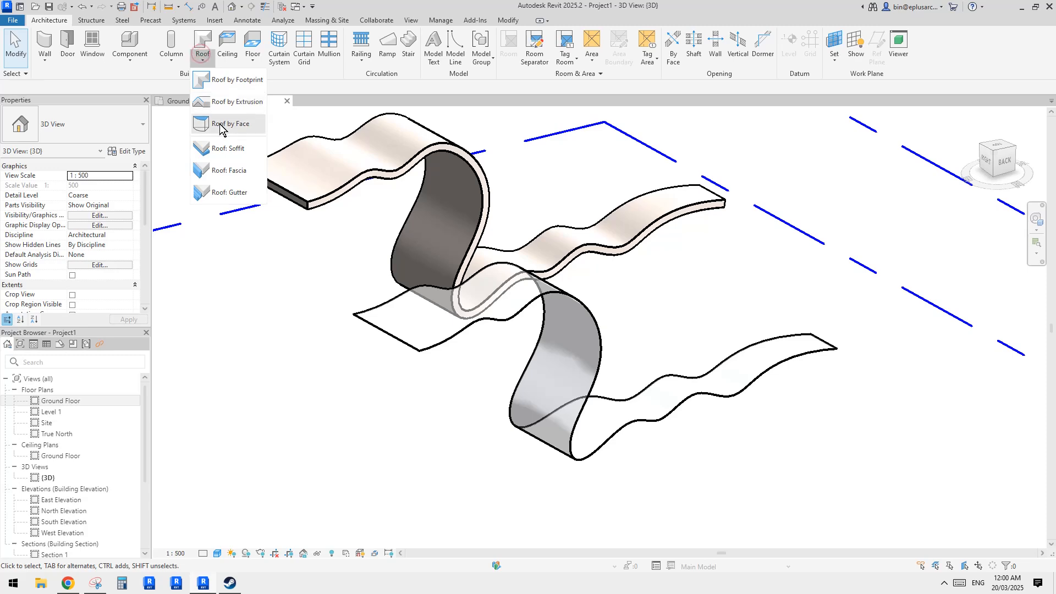
pyautogui.click(221, 124)
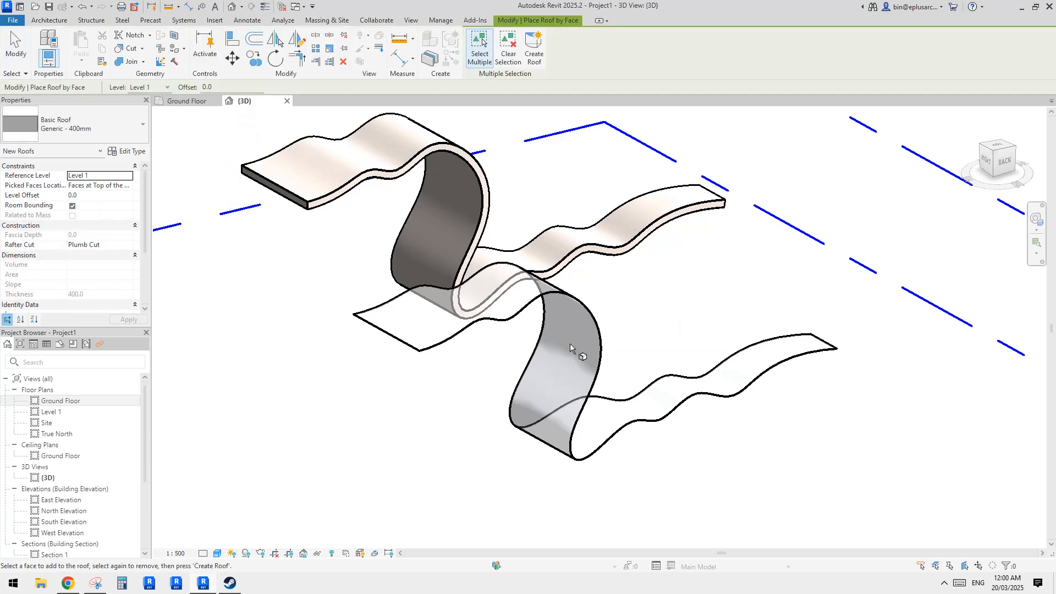
pyautogui.moveTo(636, 348)
pyautogui.keyDown('shift'); pyautogui.mouseDown(button='middle')
pyautogui.moveTo(518, 354)
pyautogui.moveTo(577, 325)
pyautogui.moveTo(546, 318)
pyautogui.moveTo(570, 276)
pyautogui.moveTo(541, 285)
pyautogui.mouseUp(button='middle'); pyautogui.keyUp('shift')
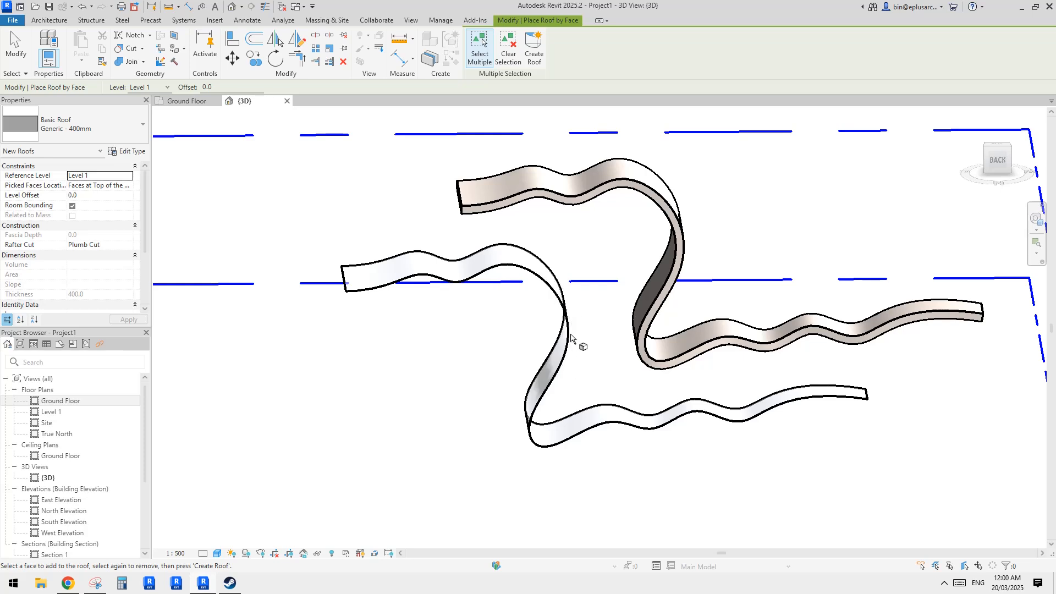
pyautogui.moveTo(571, 336)
pyautogui.keyDown('shift'); pyautogui.mouseDown(button='middle')
pyautogui.moveTo(564, 316)
pyautogui.moveTo(584, 358)
pyautogui.moveTo(556, 329)
pyautogui.mouseUp(button='middle'); pyautogui.keyUp('shift')
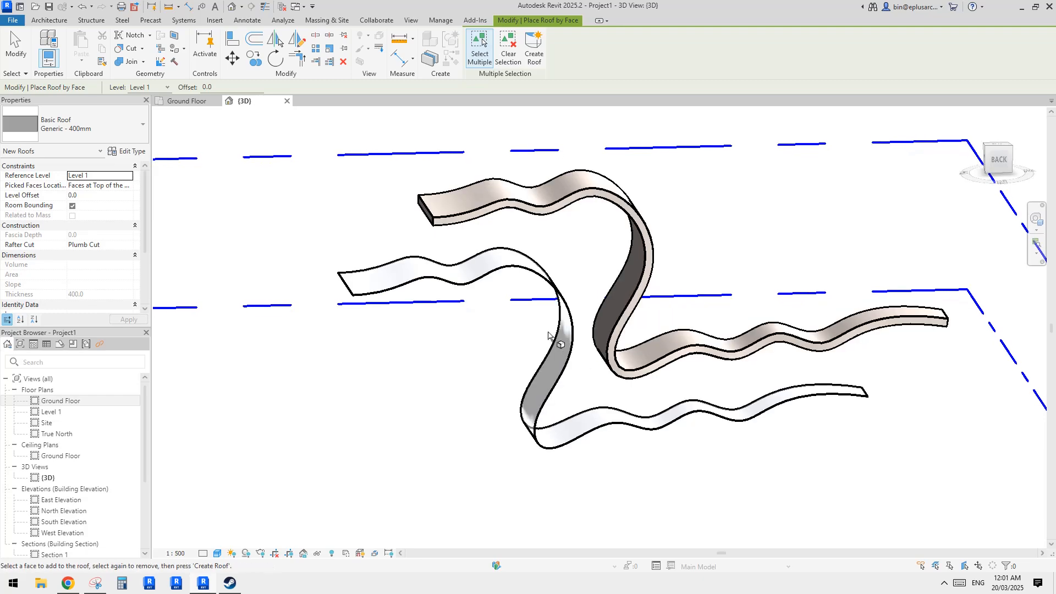
pyautogui.press('Escape')
# Update the offset ribbon wall to its mass face so it sits back on the mass surface
pyautogui.click(529, 193)
pyautogui.keyDown('shift'); pyautogui.moveTo(529, 192); pyautogui.dragTo(543, 296, button='middle'); pyautogui.keyUp('shift')
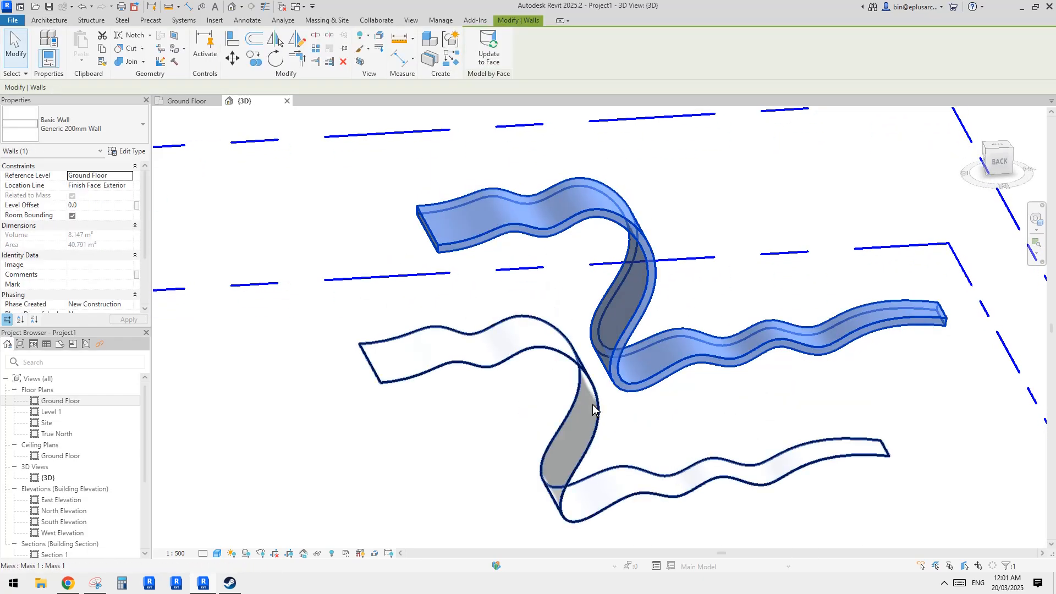
pyautogui.moveTo(592, 404); pyautogui.dragTo(583, 370, button='middle')
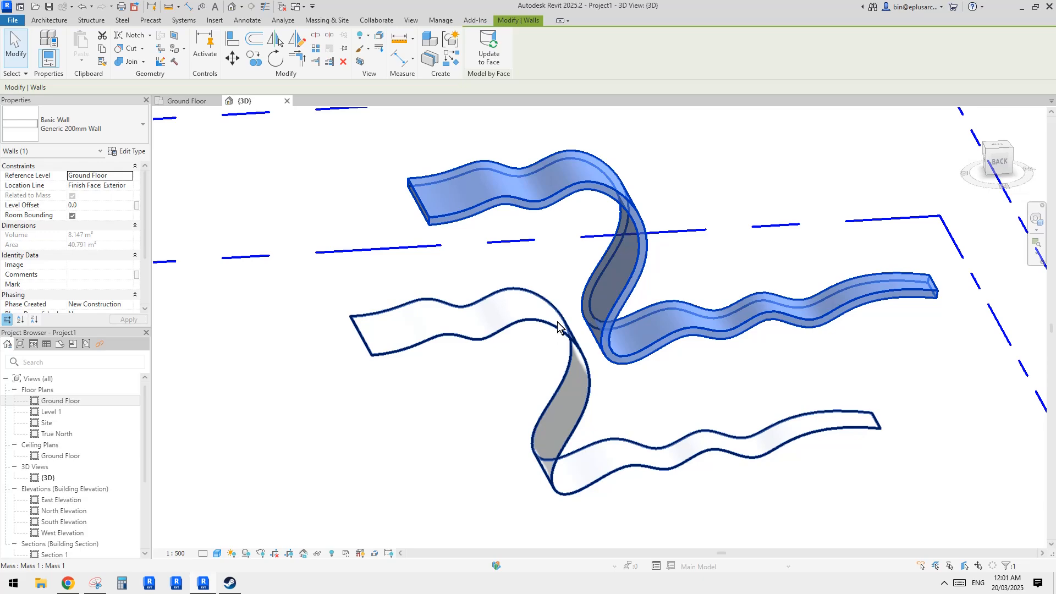
pyautogui.click(580, 374)
pyautogui.moveTo(580, 373)
pyautogui.keyDown('shift'); pyautogui.mouseDown(button='middle')
pyautogui.moveTo(554, 372)
pyautogui.moveTo(573, 366)
pyautogui.mouseUp(button='middle'); pyautogui.keyUp('shift')
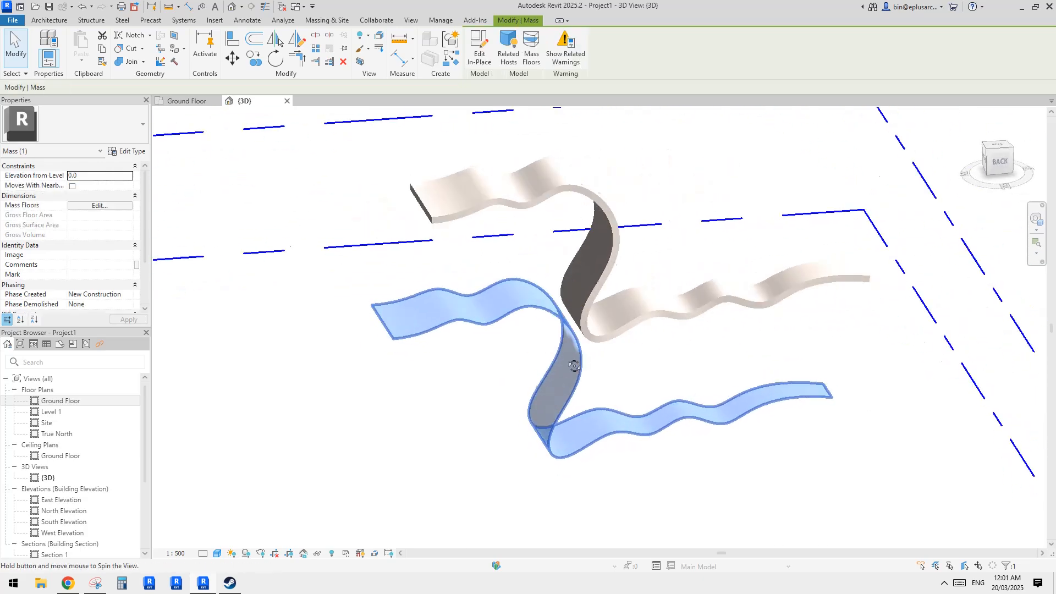
pyautogui.click(599, 227)
pyautogui.moveTo(592, 221)
pyautogui.keyDown('shift'); pyautogui.mouseDown(button='middle')
pyautogui.moveTo(651, 291)
pyautogui.moveTo(605, 275)
pyautogui.moveTo(497, 290)
pyautogui.moveTo(560, 230)
pyautogui.mouseUp(button='middle'); pyautogui.keyUp('shift')
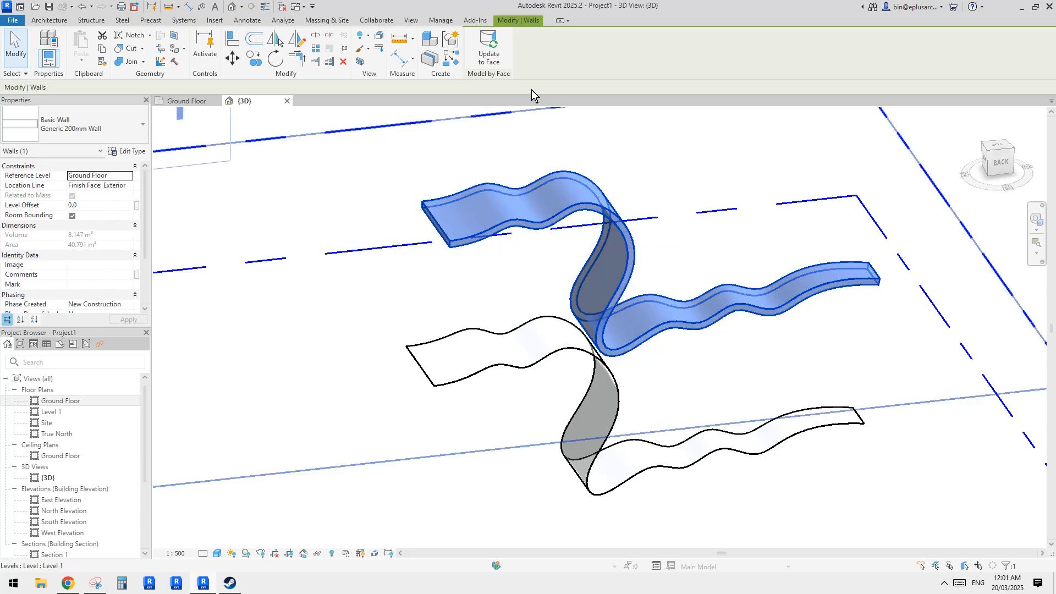
pyautogui.click(491, 60)
pyautogui.keyDown('shift'); pyautogui.moveTo(566, 379); pyautogui.dragTo(592, 412, button='middle'); pyautogui.keyUp('shift')
pyautogui.press('Escape')
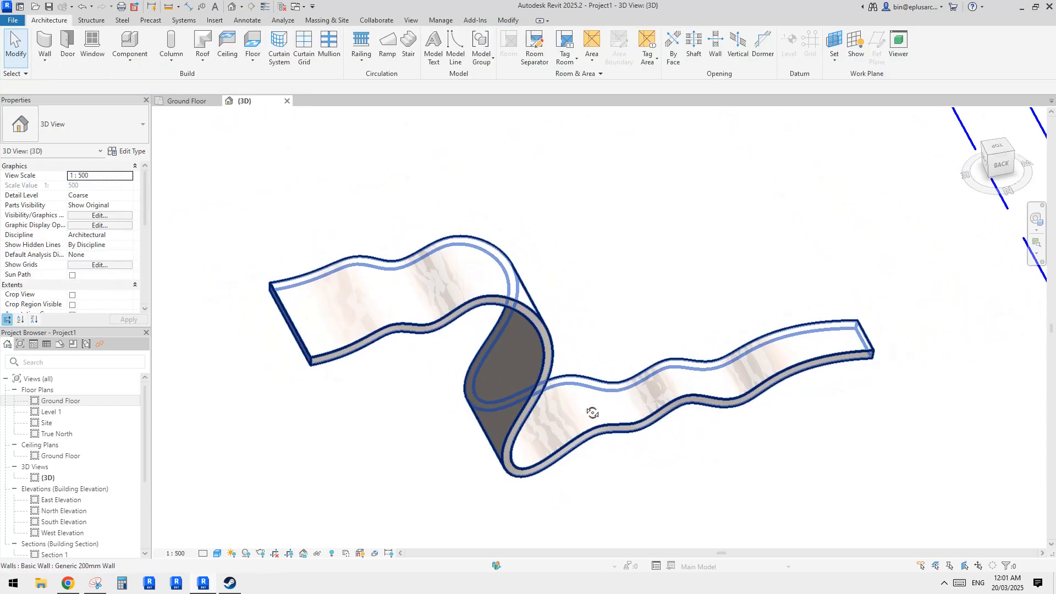
pyautogui.moveTo(644, 373); pyautogui.dragTo(626, 392, button='middle')
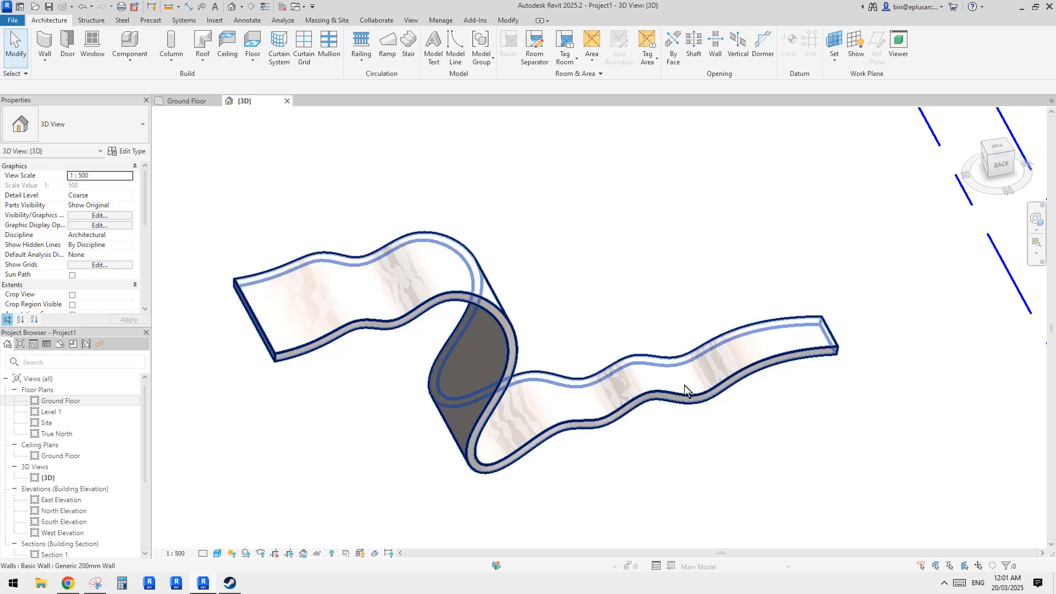
# Edit the ribbon mass in place, pulling the narrow end of its path spline up and back into a curl, and finish the mass
pyautogui.click(684, 385)
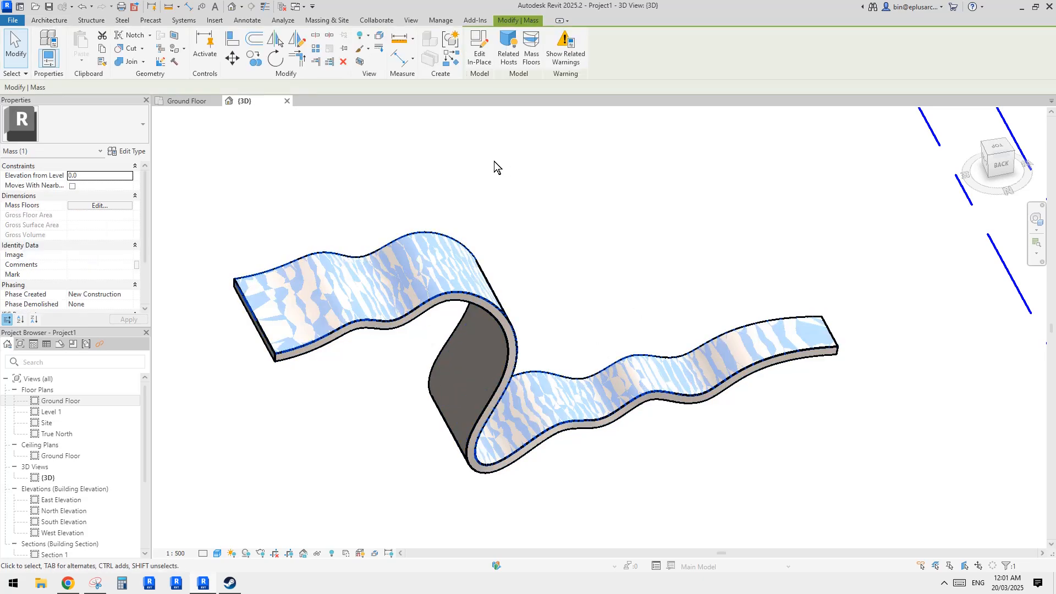
pyautogui.click(476, 52)
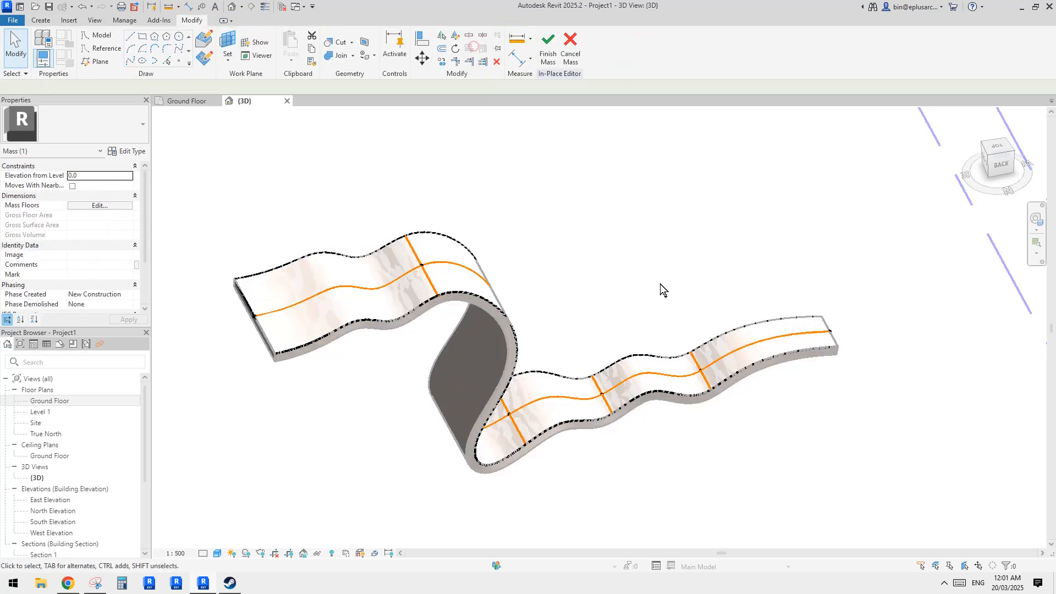
pyautogui.click(650, 374)
pyautogui.press('Escape')
pyautogui.moveTo(715, 364)
pyautogui.keyDown('shift'); pyautogui.mouseDown(button='middle')
pyautogui.moveTo(746, 371)
pyautogui.moveTo(700, 375)
pyautogui.moveTo(733, 360)
pyautogui.mouseUp(button='middle'); pyautogui.keyUp('shift')
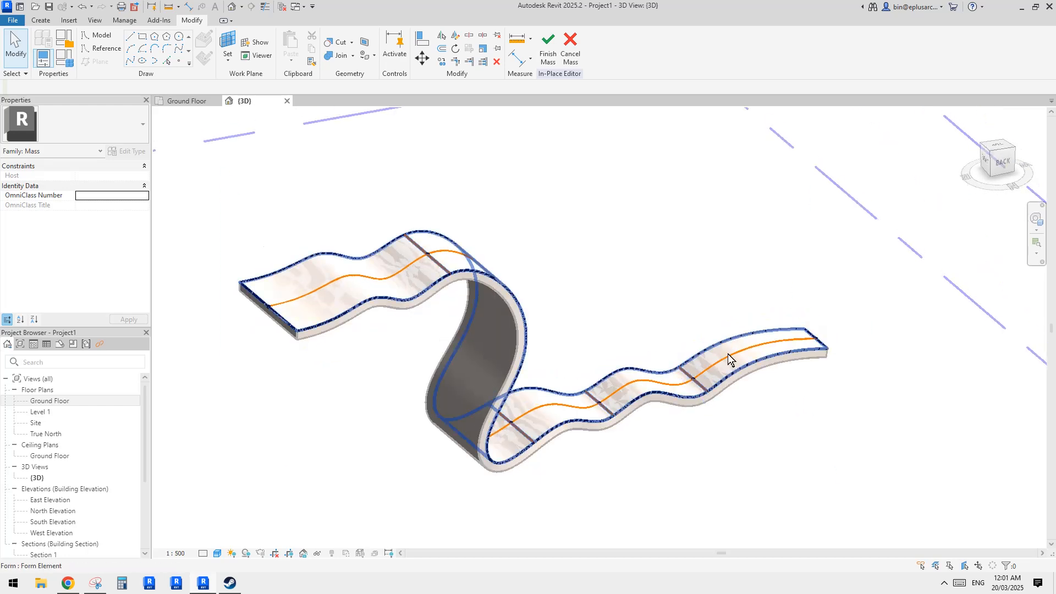
pyautogui.click(815, 338)
pyautogui.scroll(2, 720, 347)
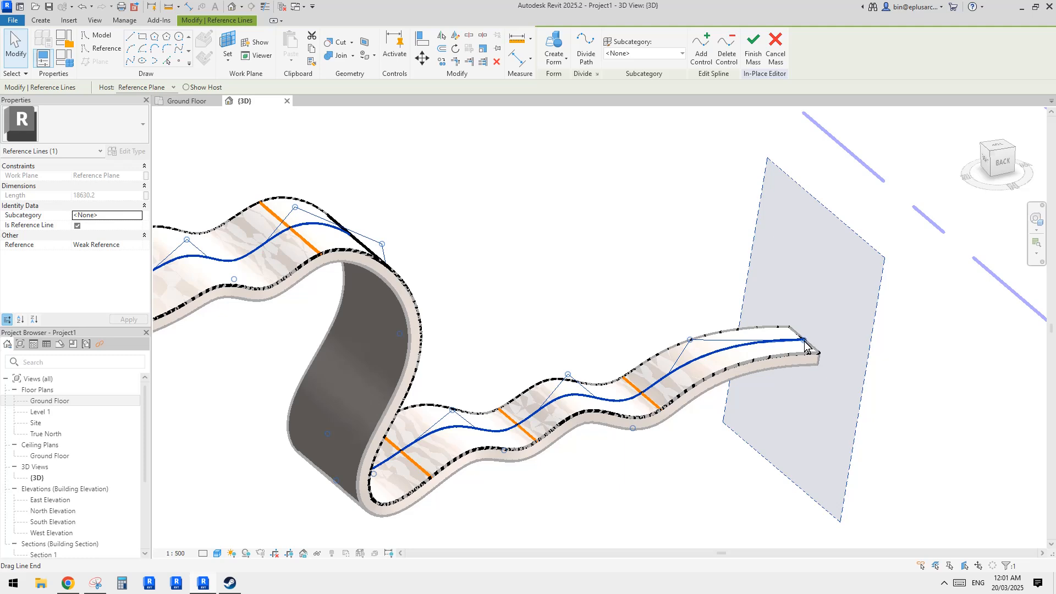
pyautogui.moveTo(805, 346); pyautogui.dragTo(633, 289)
pyautogui.keyDown('shift'); pyautogui.moveTo(727, 345); pyautogui.dragTo(636, 322, button='middle'); pyautogui.keyUp('shift')
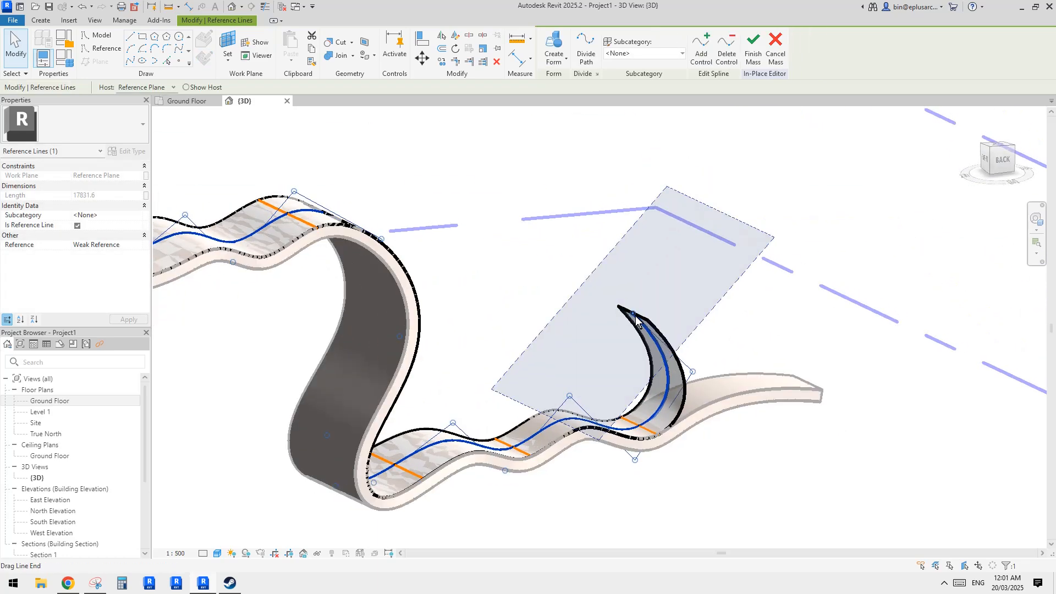
pyautogui.moveTo(634, 314); pyautogui.dragTo(700, 322)
pyautogui.scroll(-1, 738, 358)
pyautogui.keyDown('shift'); pyautogui.moveTo(738, 359); pyautogui.dragTo(737, 401, button='middle'); pyautogui.keyUp('shift')
pyautogui.scroll(1, 712, 373)
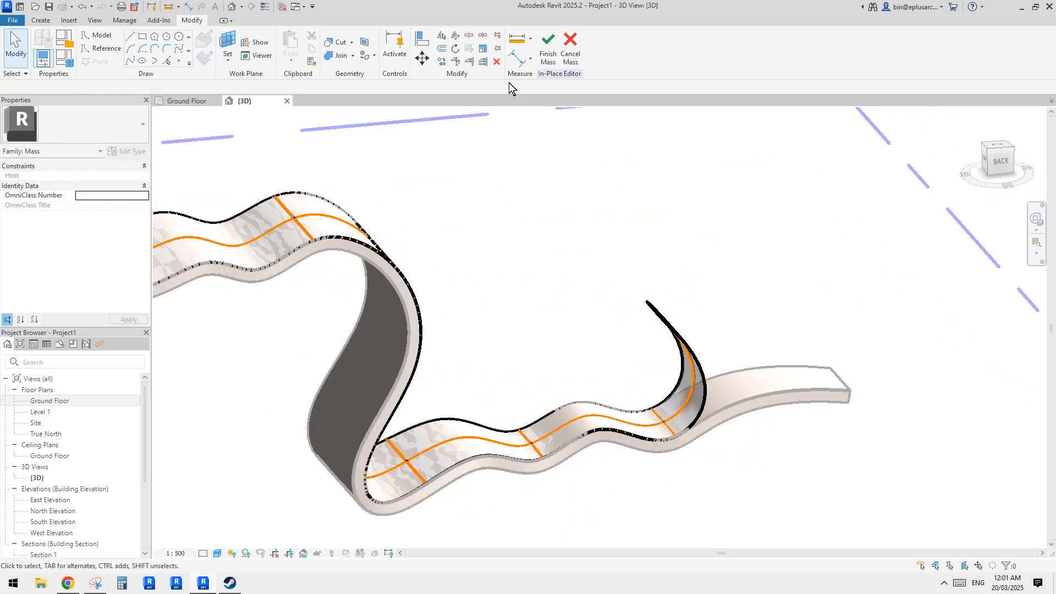
pyautogui.click(550, 55)
# Update the Generic 200mm ribbon wall to face so it follows the curled mass, and check it in 3D
pyautogui.click(819, 389)
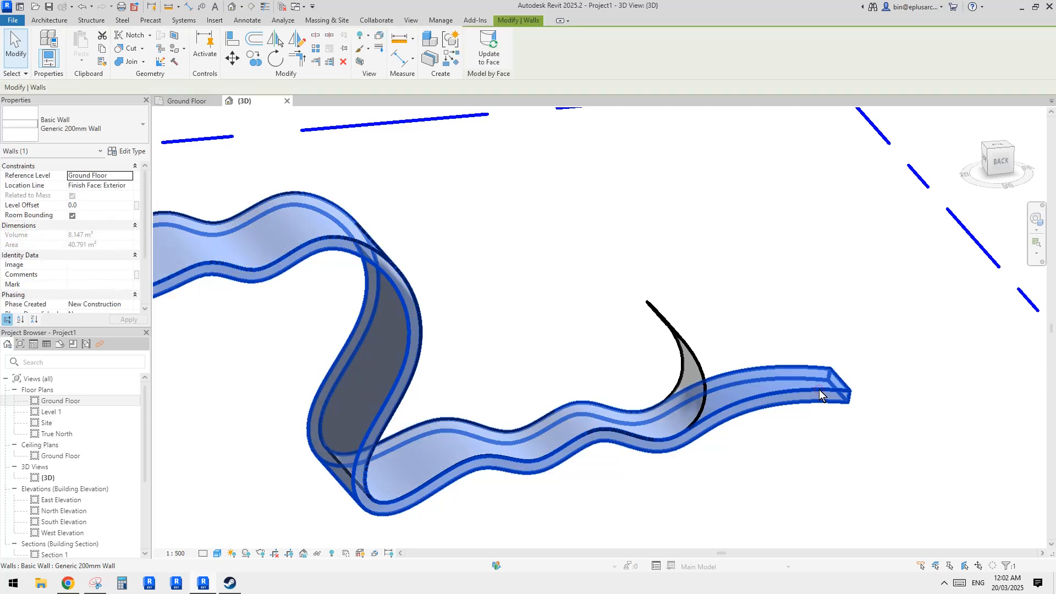
pyautogui.click(486, 58)
pyautogui.click(768, 243)
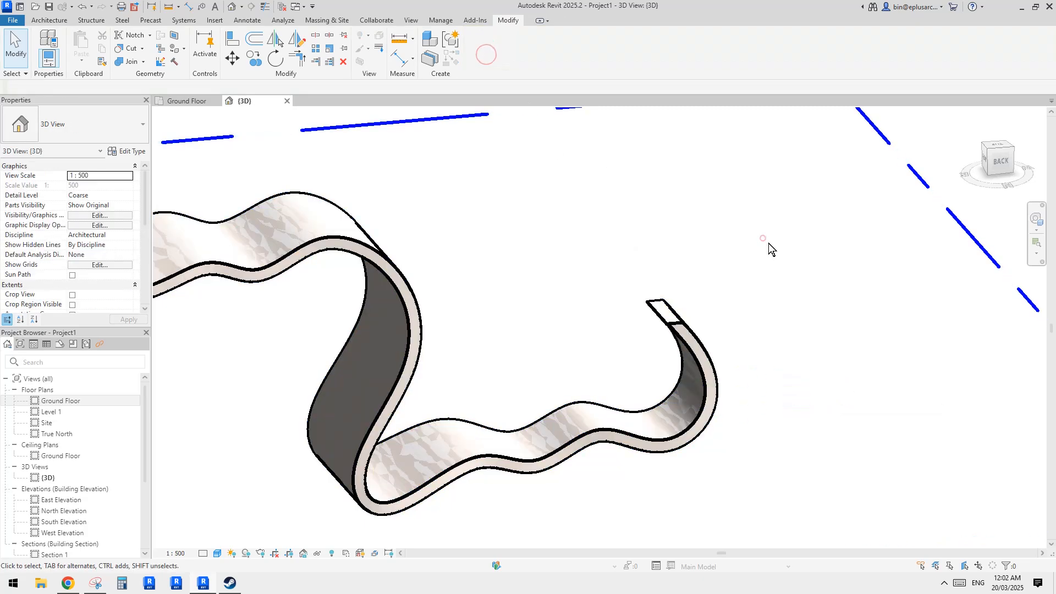
pyautogui.scroll(-1, 803, 309)
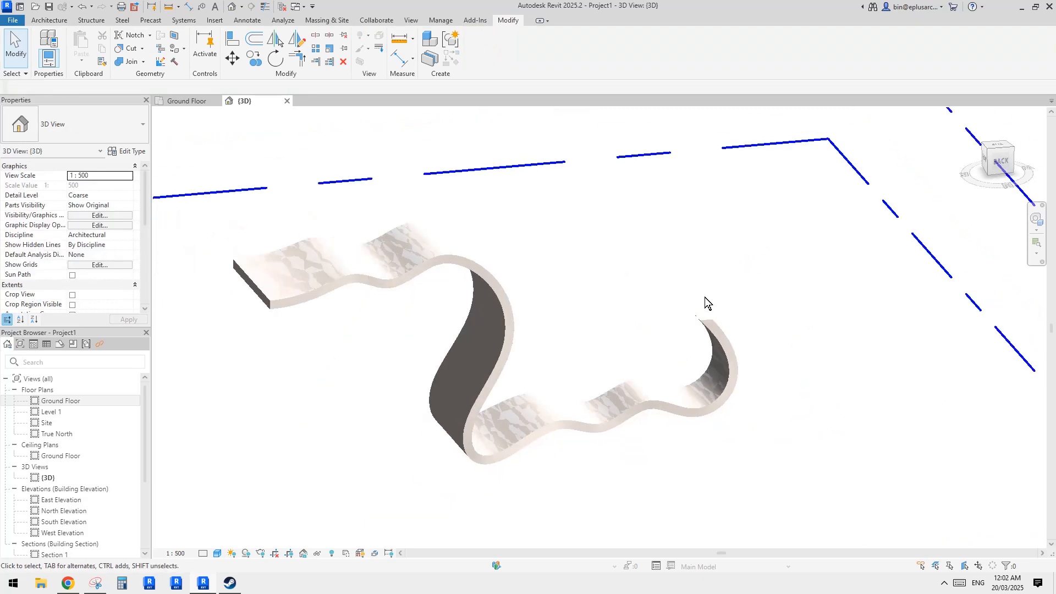
pyautogui.keyDown('shift'); pyautogui.moveTo(703, 299); pyautogui.dragTo(601, 371, button='middle'); pyautogui.keyUp('shift')
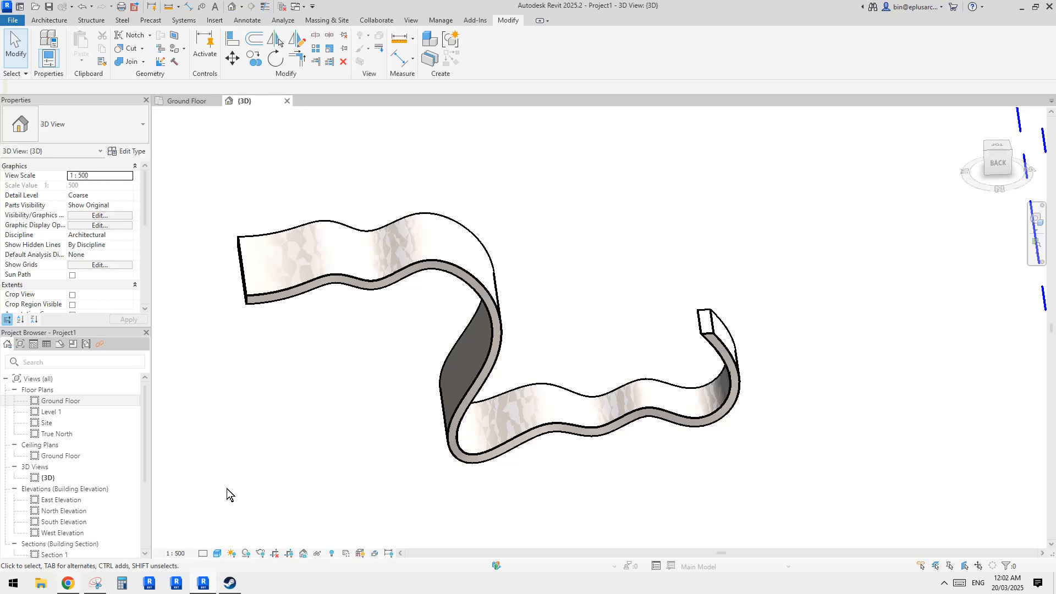
pyautogui.keyDown('shift'); pyautogui.moveTo(226, 488); pyautogui.dragTo(363, 473, button='middle'); pyautogui.keyUp('shift')
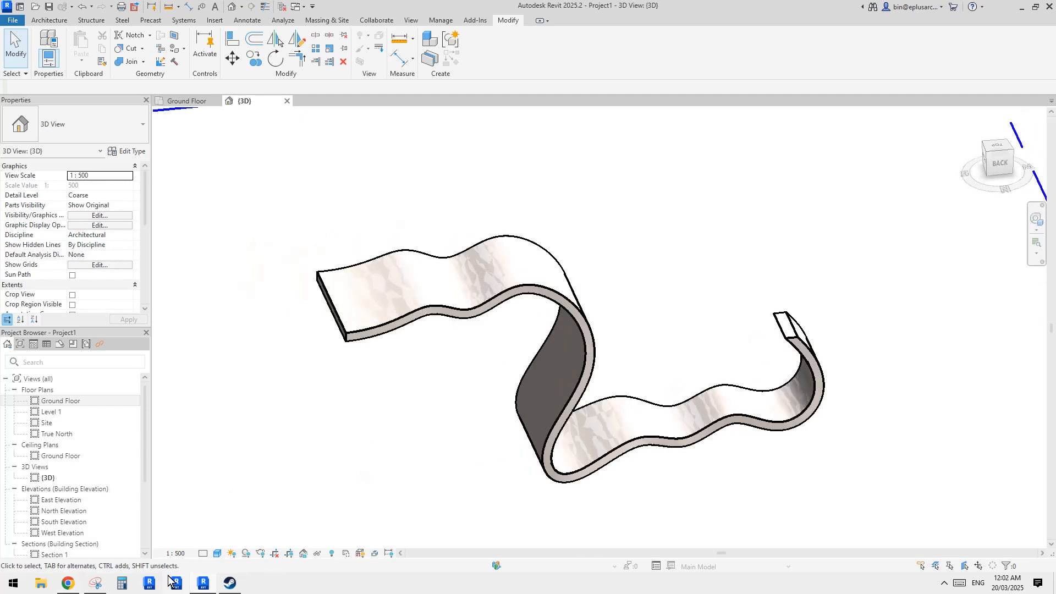
# Switch to Chrome to review the organic perforated model photo on Reddit, and return to Revit to compare the ribbon wall
pyautogui.click(69, 584)
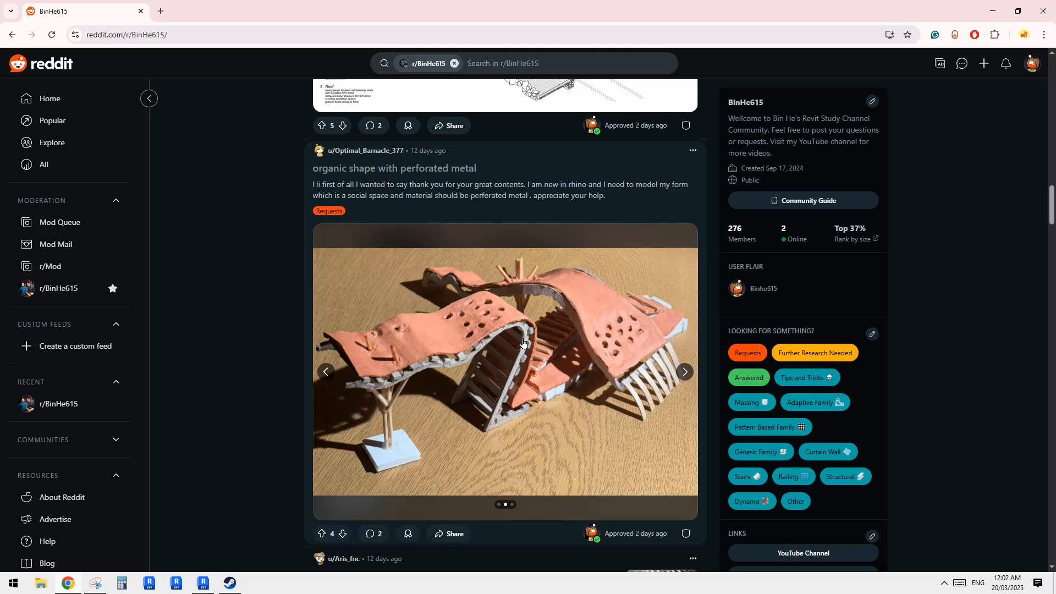
pyautogui.click(202, 584)
pyautogui.keyDown('shift'); pyautogui.moveTo(519, 452); pyautogui.dragTo(543, 431, button='middle'); pyautogui.keyUp('shift')
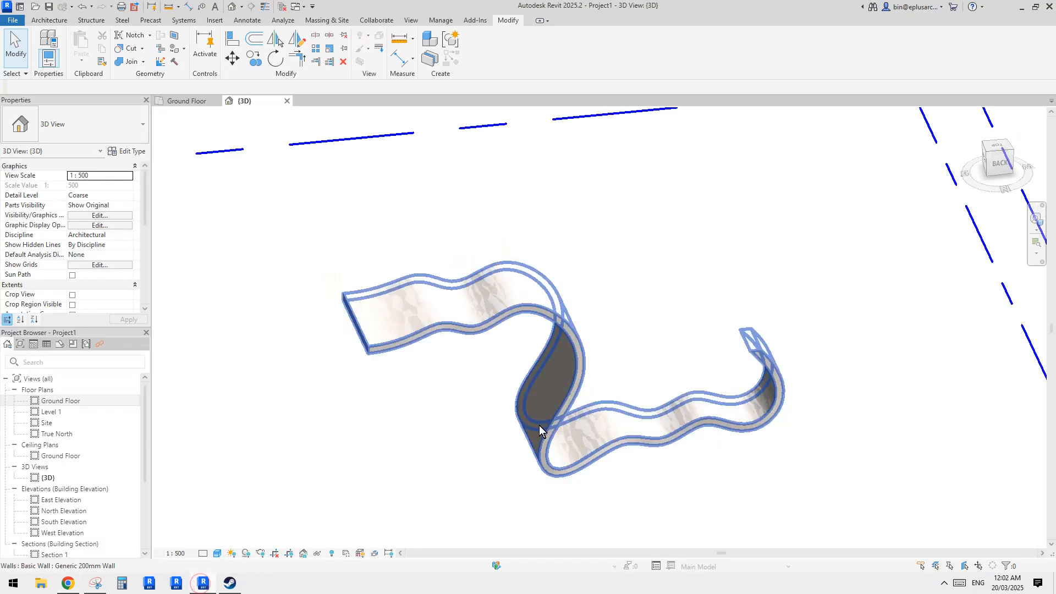
pyautogui.scroll(3, 558, 440)
pyautogui.click(580, 444)
pyautogui.press('Escape')
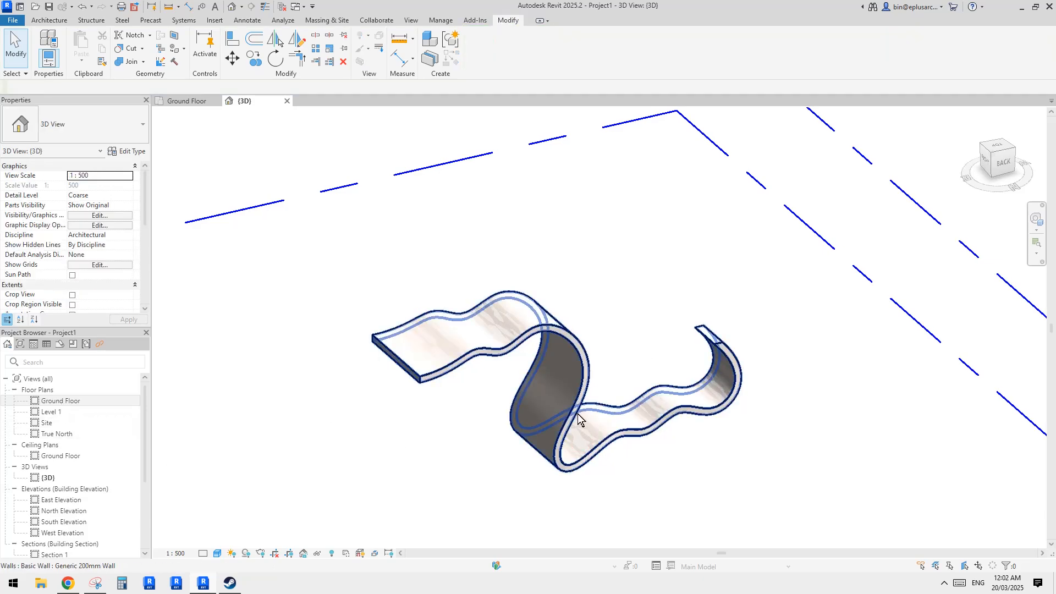
# Open the Ground Floor plan and start in-place editing of the ribbon mass
pyautogui.doubleClick(61, 401)
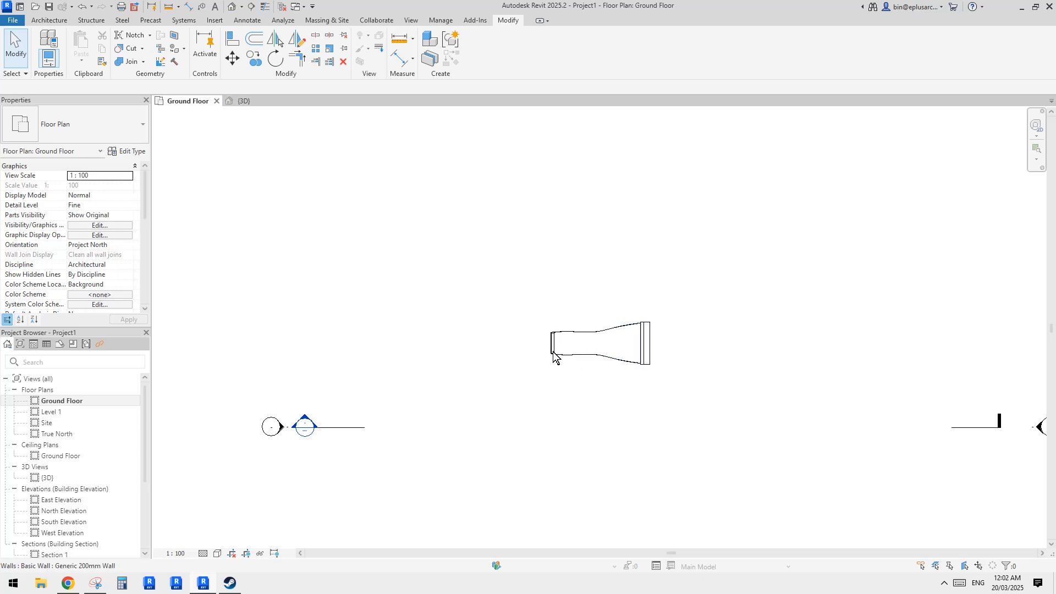
pyautogui.click(605, 351)
pyautogui.press('Escape')
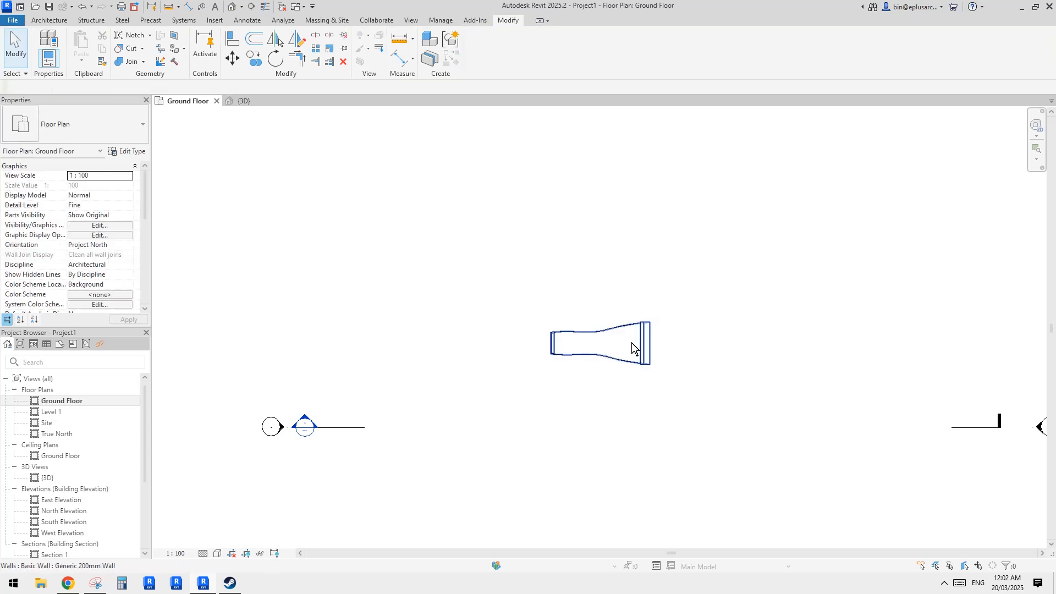
pyautogui.click(616, 327)
pyautogui.press('Escape')
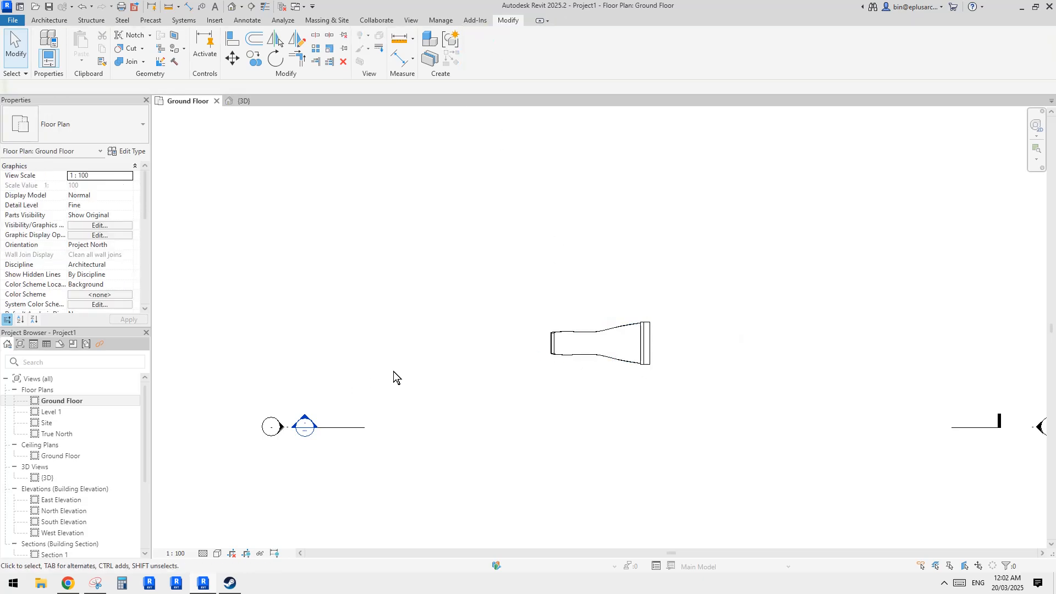
pyautogui.scroll(2, 596, 378)
pyautogui.click(660, 336)
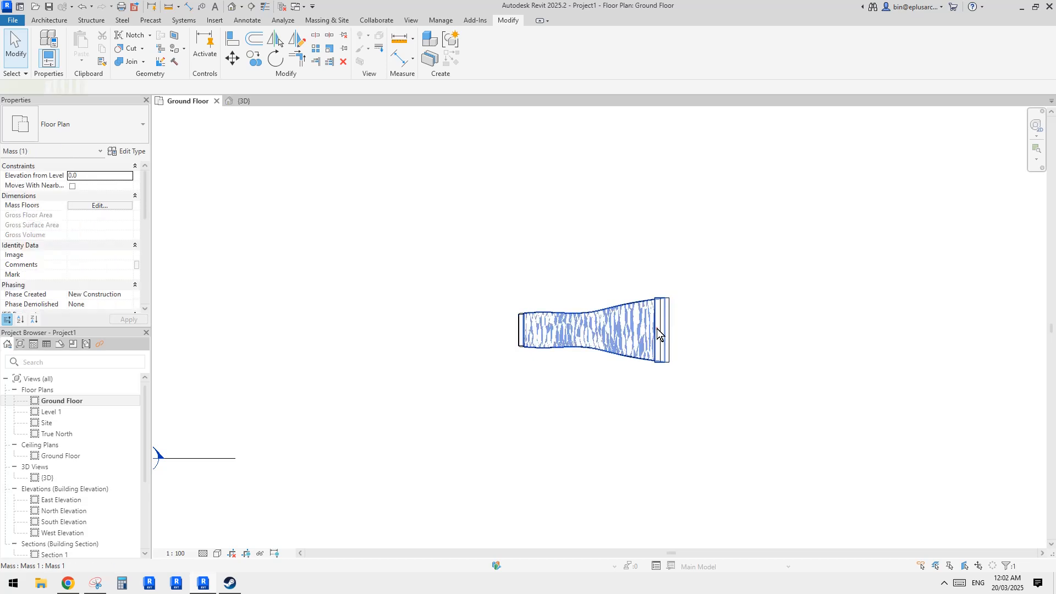
pyautogui.click(627, 329)
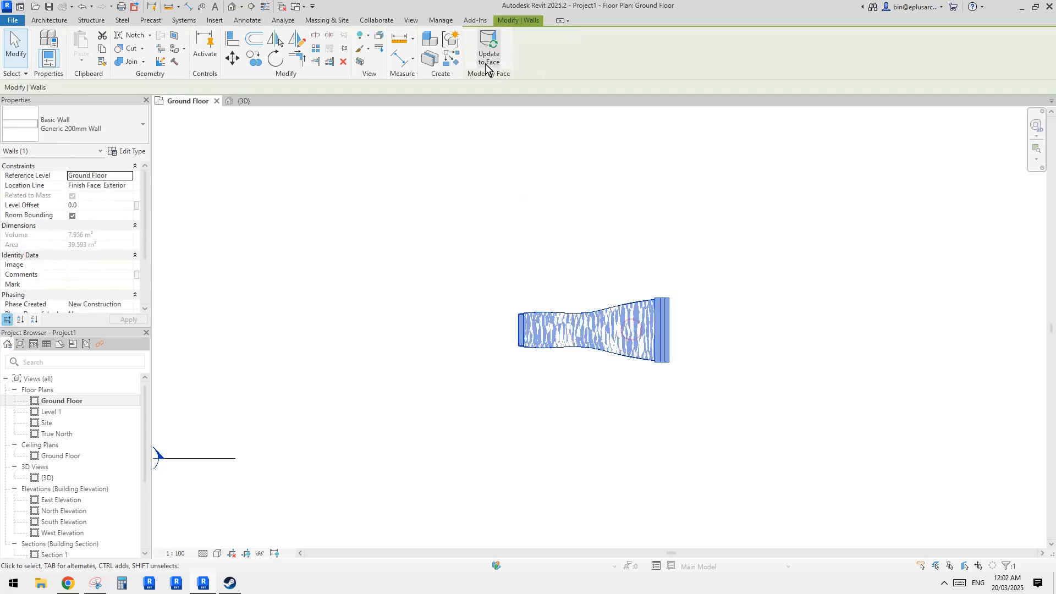
pyautogui.press('Escape')
pyautogui.click(611, 309)
pyautogui.press('Escape')
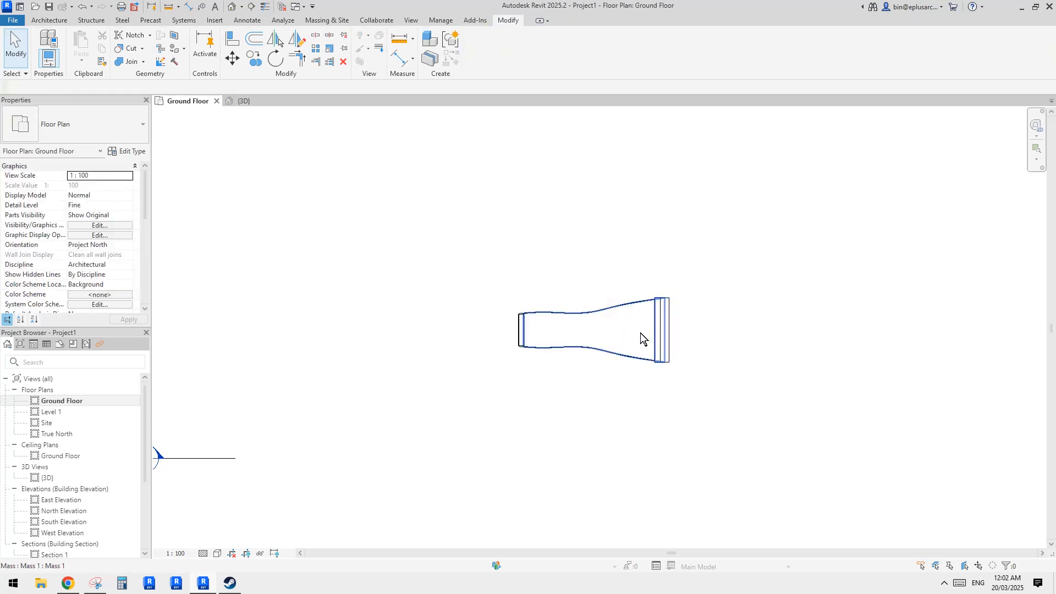
pyautogui.click(642, 336)
pyautogui.moveTo(629, 294); pyautogui.dragTo(613, 300, button='middle')
pyautogui.click(465, 55)
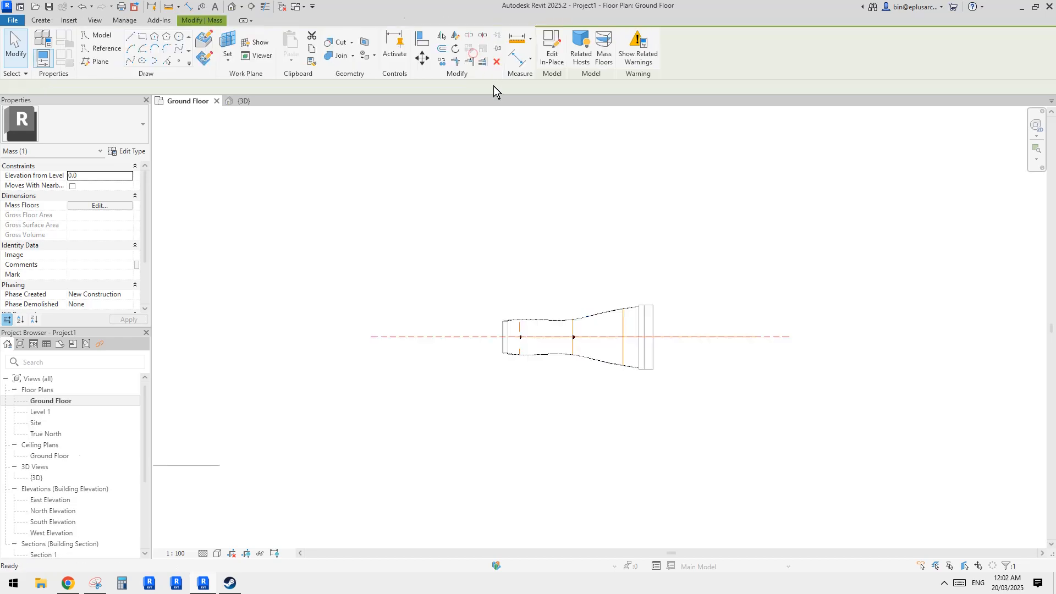
# Shorten both ends of the horizontal reference plane to just beyond the ribbon and finish the mass
pyautogui.scroll(-1, 727, 339)
pyautogui.moveTo(776, 341); pyautogui.dragTo(755, 341, button='middle')
pyautogui.click(755, 340)
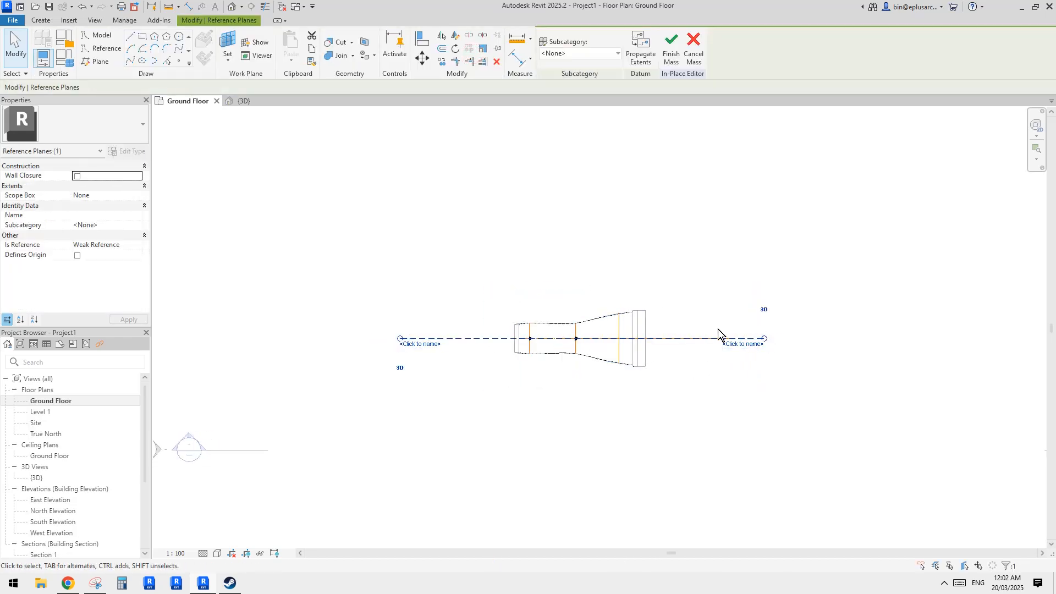
pyautogui.moveTo(763, 338); pyautogui.dragTo(663, 338)
pyautogui.moveTo(400, 340); pyautogui.dragTo(495, 340)
pyautogui.click(526, 279)
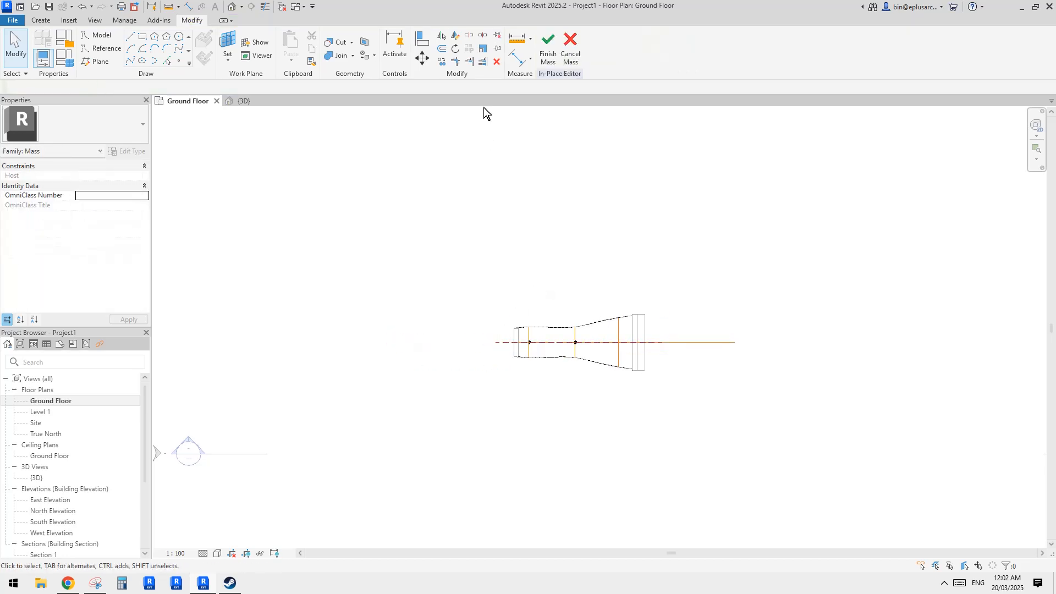
pyautogui.click(547, 57)
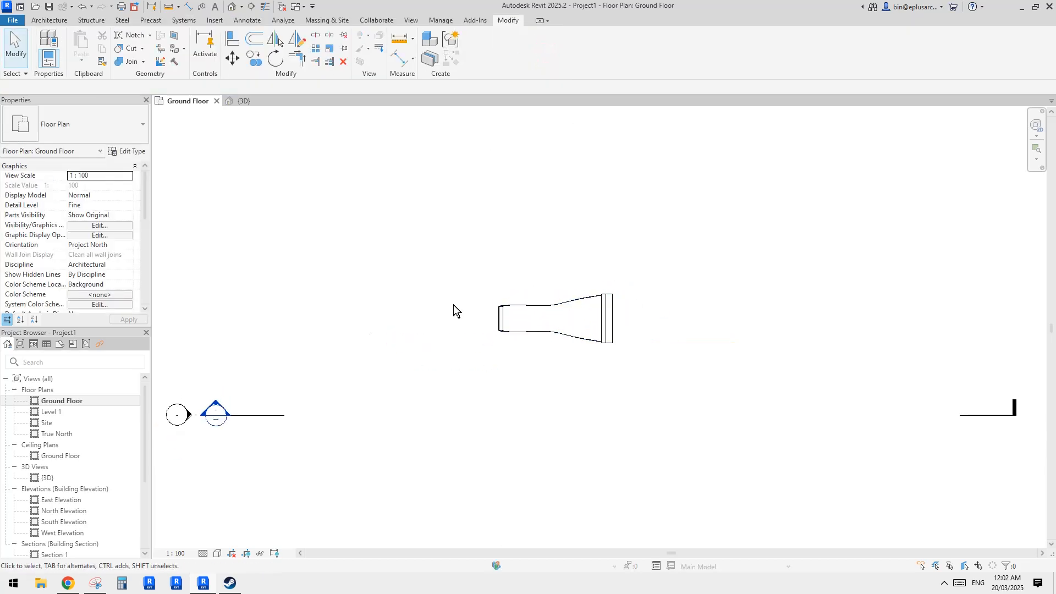
# Draw a horizontal reference plane below the ribbon, extending past both of its ends
pyautogui.press('r')
pyautogui.press('p')
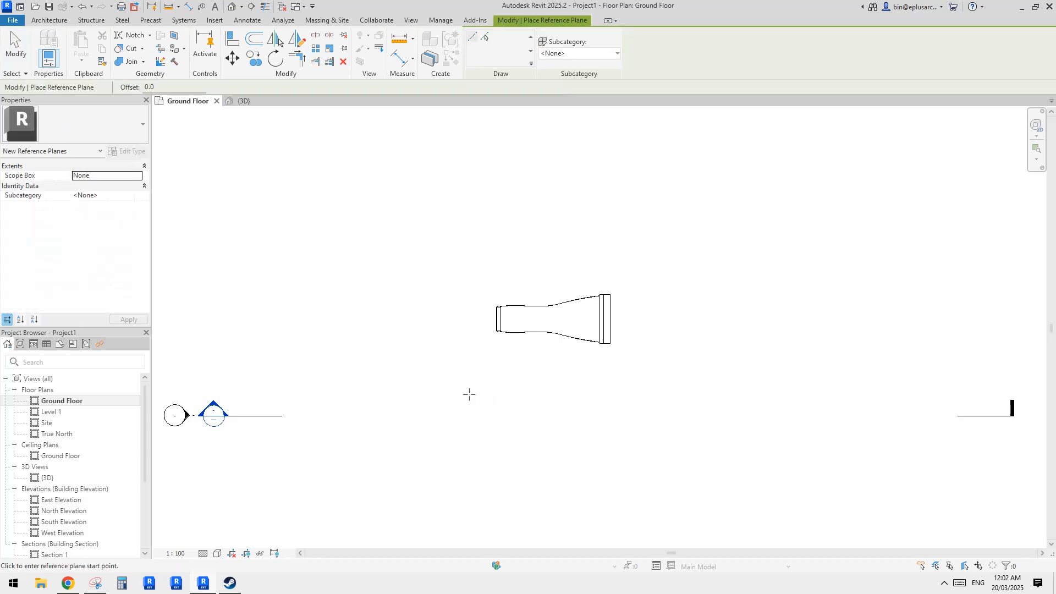
pyautogui.click(662, 394)
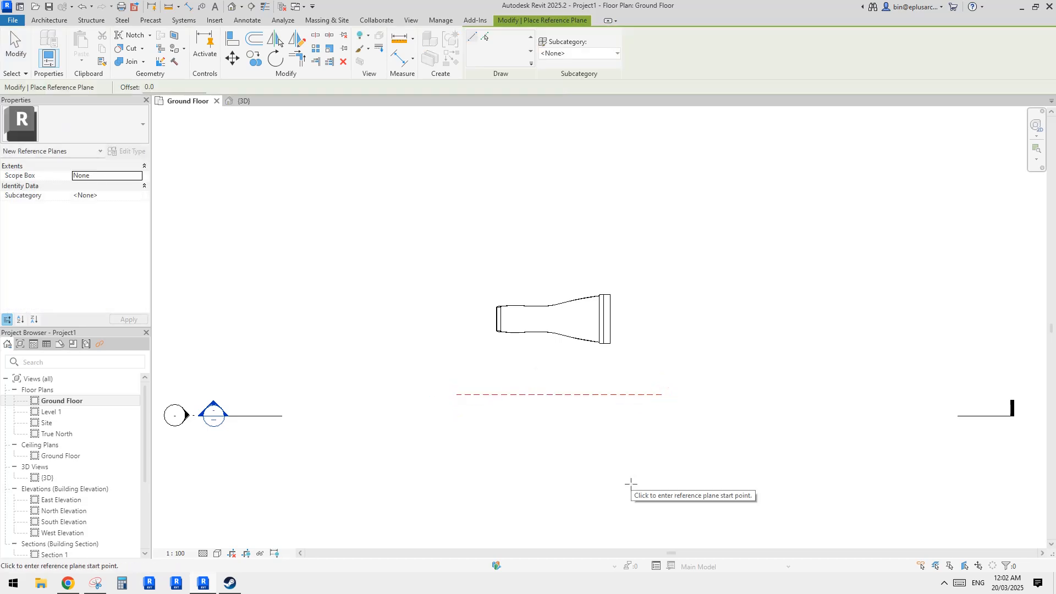
pyautogui.moveTo(632, 487); pyautogui.dragTo(616, 450, button='middle')
pyautogui.press('Escape')
pyautogui.click(609, 363)
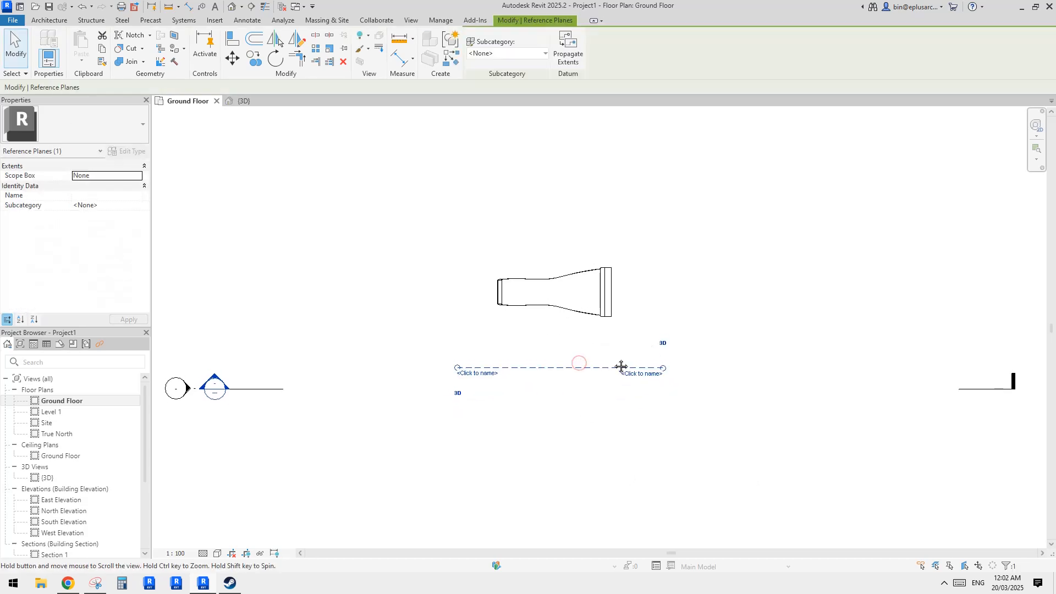
pyautogui.press('Escape')
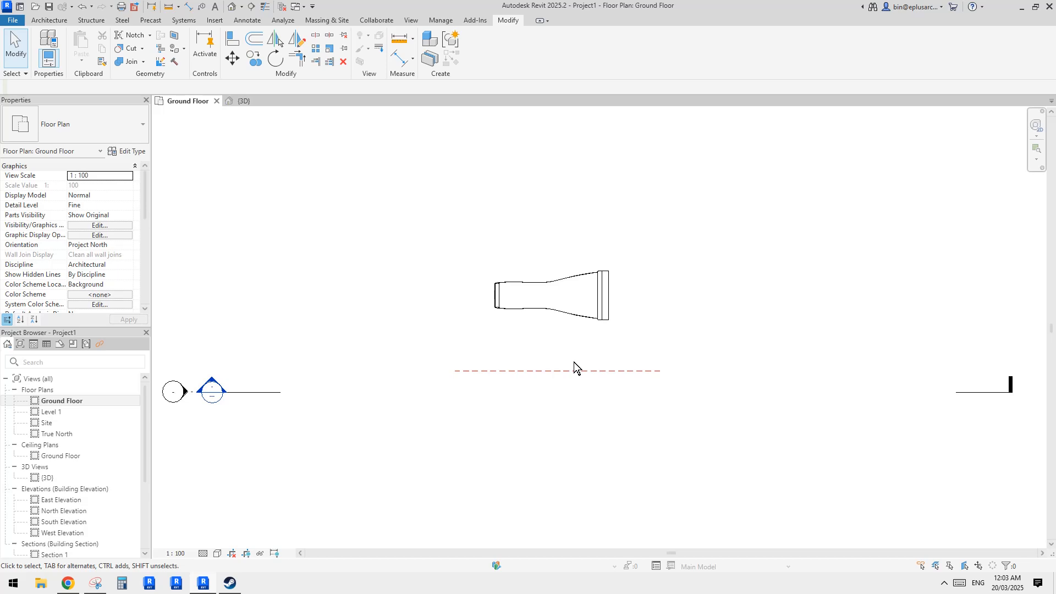
pyautogui.scroll(-1, 573, 362)
# Move the new reference plane from below the ribbon to just above it
pyautogui.click(574, 377)
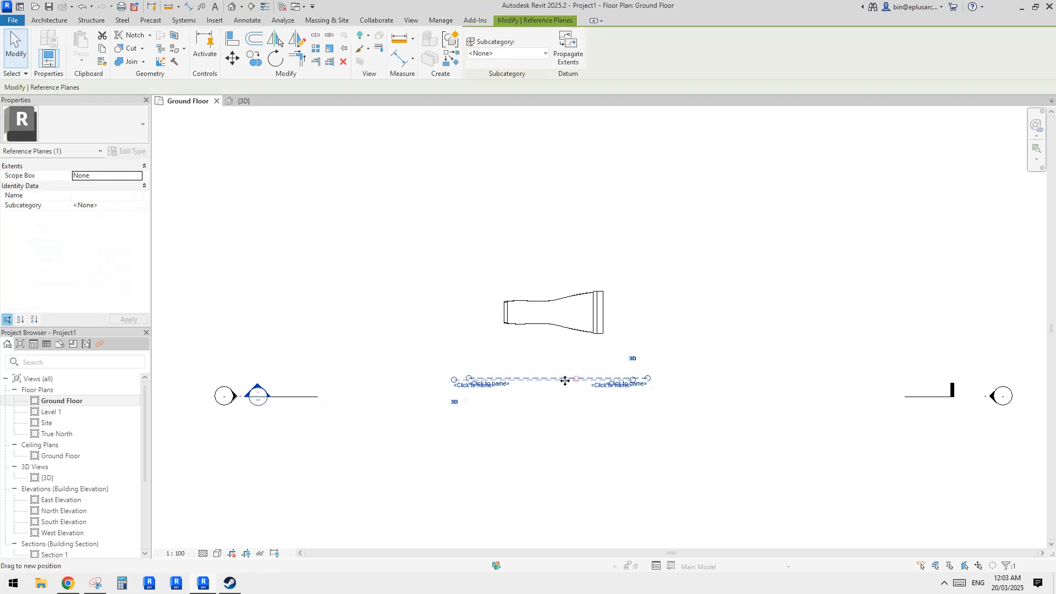
pyautogui.moveTo(575, 377); pyautogui.dragTo(584, 245)
pyautogui.moveTo(572, 309); pyautogui.dragTo(566, 325, button='middle')
pyautogui.press('Escape')
pyautogui.click(568, 322)
pyautogui.press('Escape')
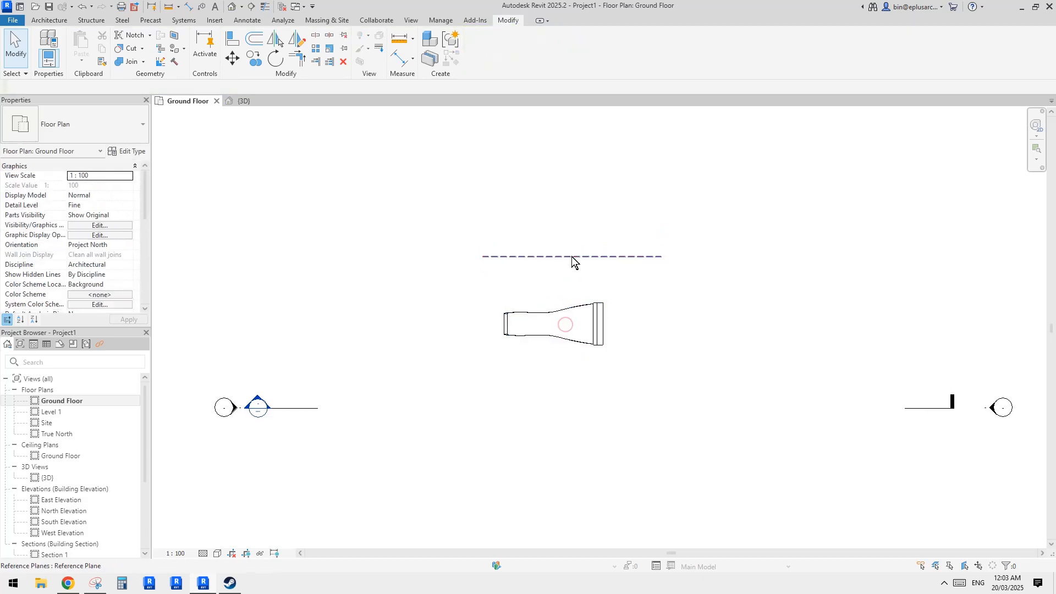
pyautogui.moveTo(577, 257); pyautogui.dragTo(563, 276)
pyautogui.moveTo(664, 318); pyautogui.dragTo(660, 319, button='middle')
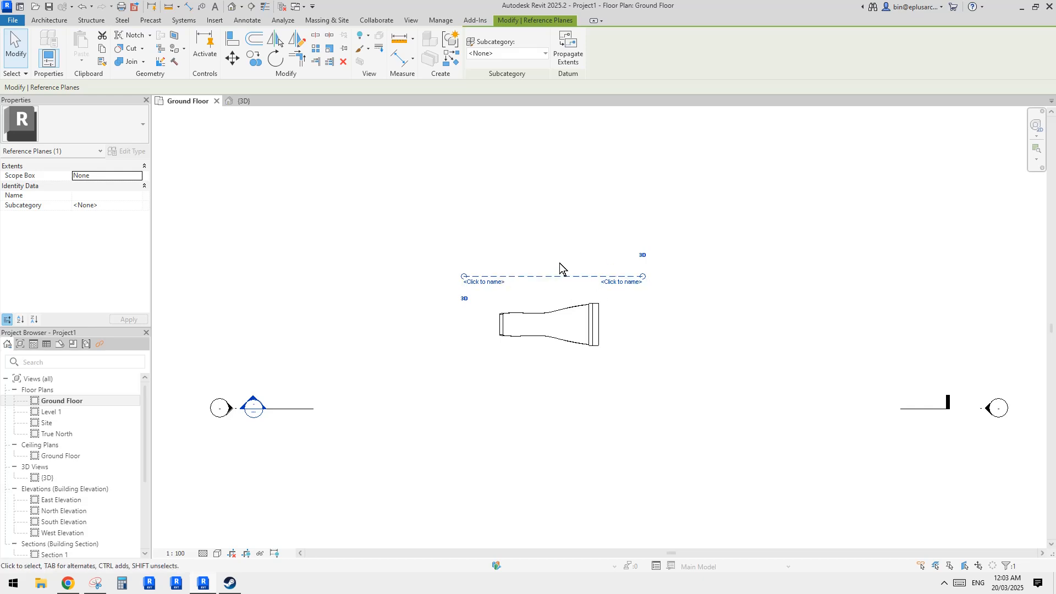
pyautogui.press('Escape')
# Open and finish in-place editing of the ribbon mass, and delete the reference plane above the ribbon
pyautogui.click(573, 308)
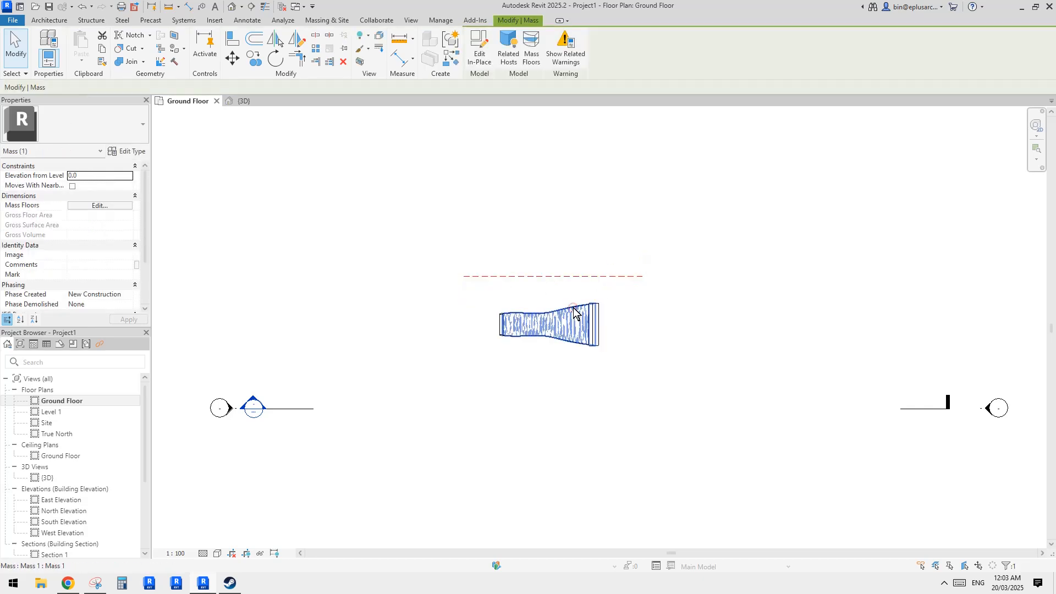
pyautogui.click(479, 50)
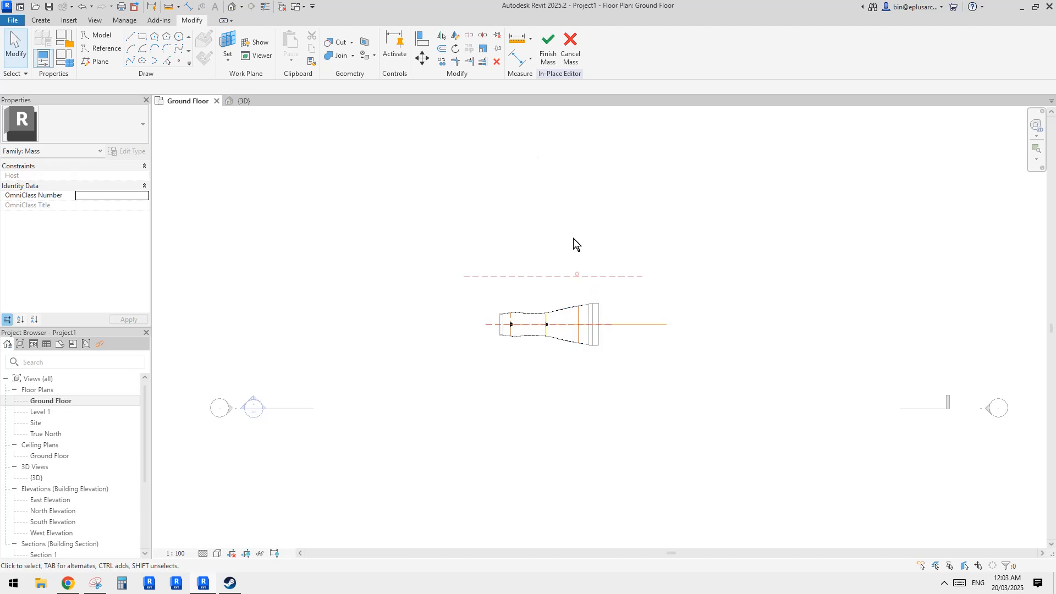
pyautogui.click(548, 50)
pyautogui.click(580, 278)
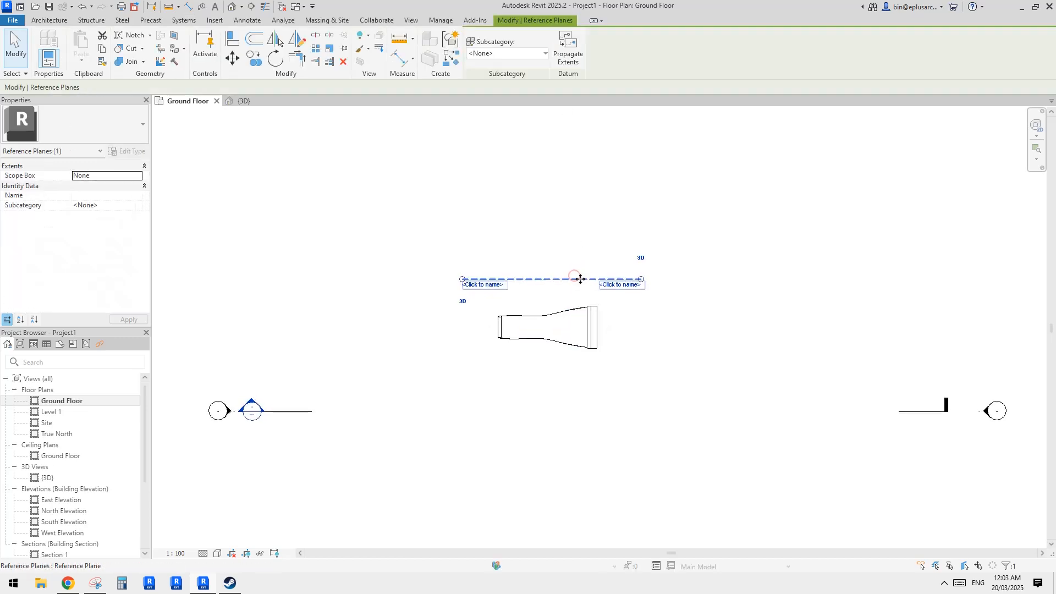
pyautogui.press('Delete')
pyautogui.moveTo(572, 311); pyautogui.dragTo(585, 295, button='middle')
# Check the ribbon wall in the 3D view and return to the Ground Floor plan
pyautogui.click(232, 6)
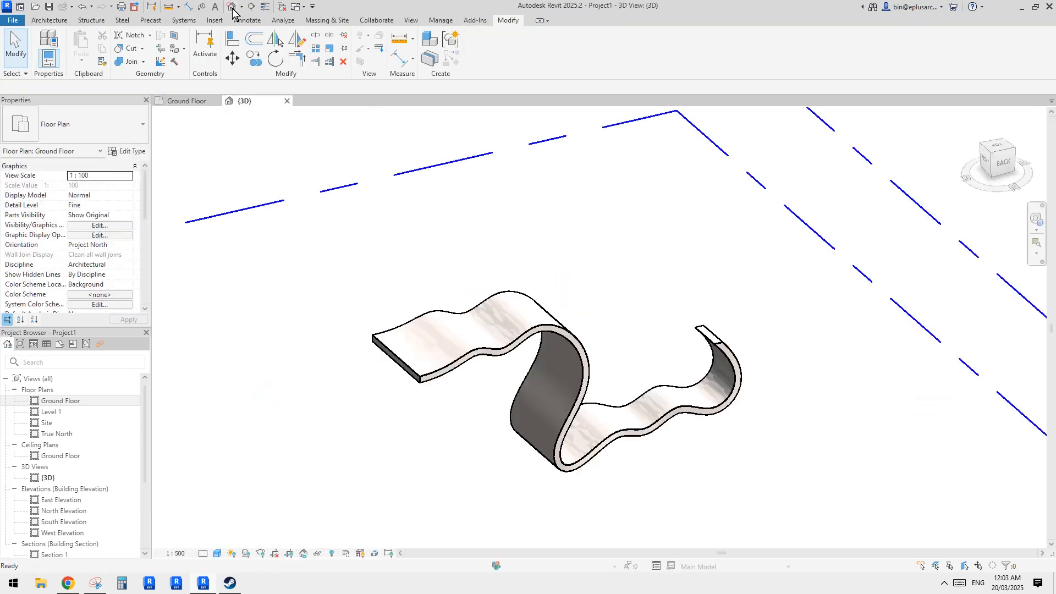
pyautogui.scroll(-3, 513, 215)
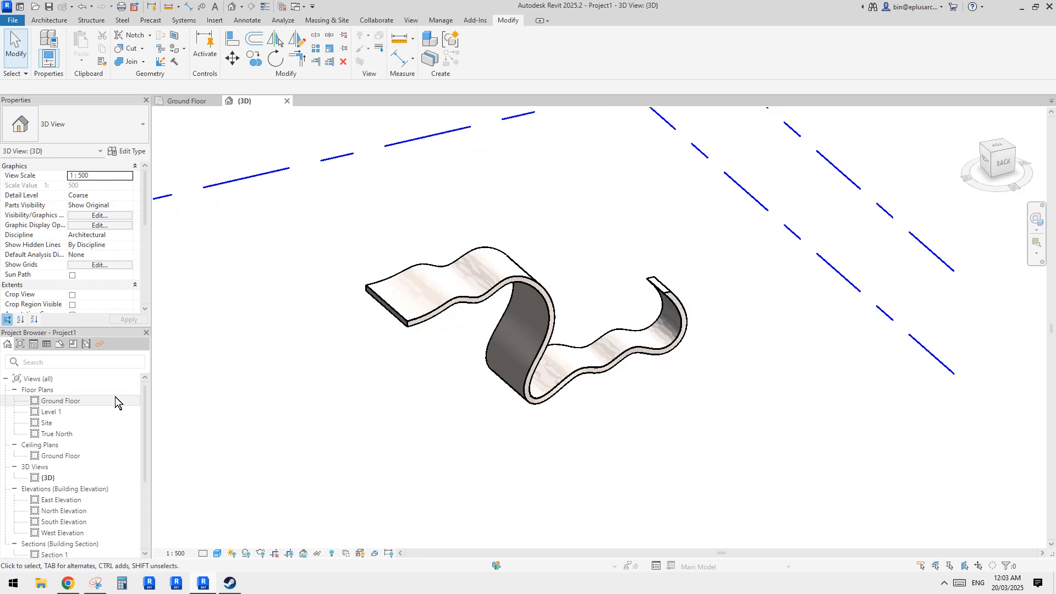
pyautogui.doubleClick(62, 400)
pyautogui.scroll(2, 539, 360)
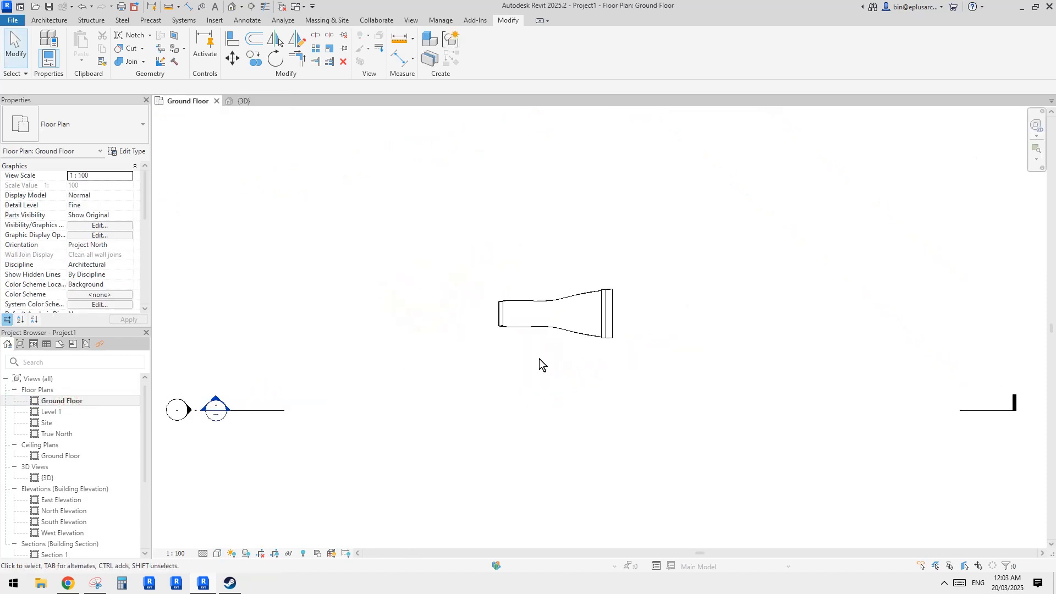
pyautogui.moveTo(539, 326); pyautogui.dragTo(546, 351, button='middle')
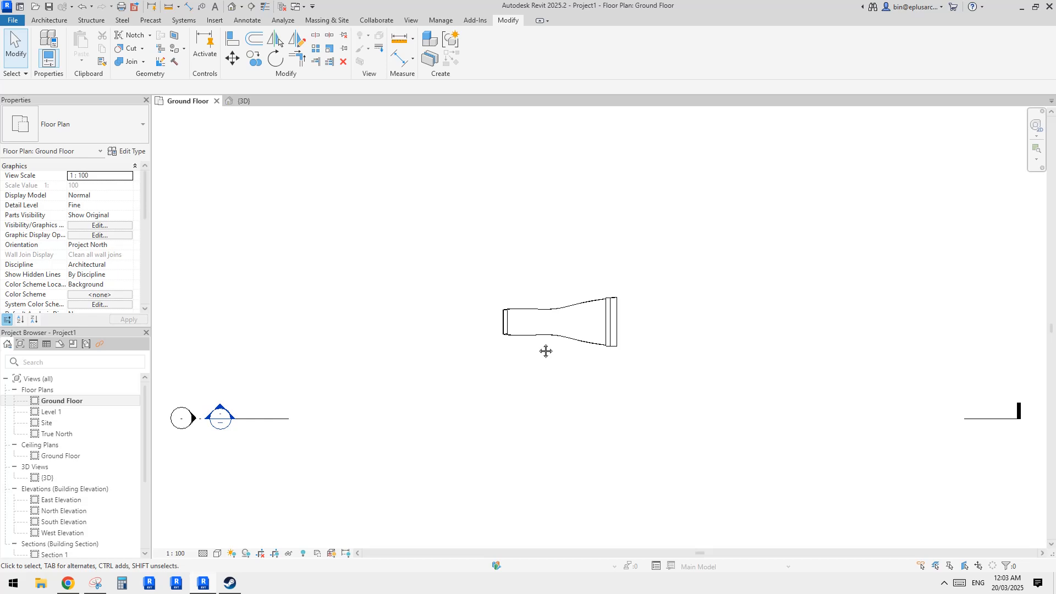
pyautogui.click(546, 328)
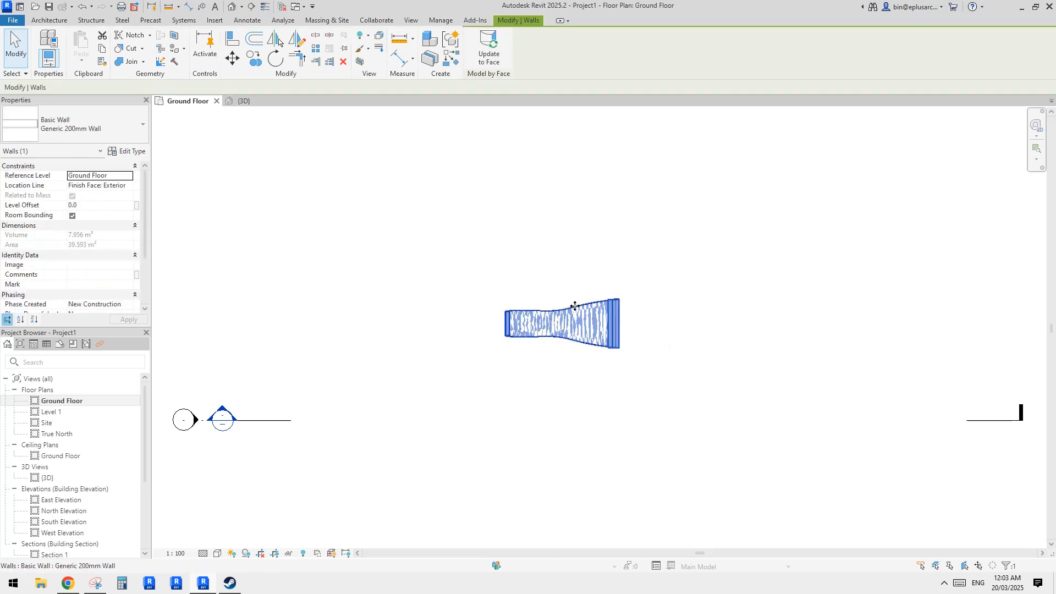
pyautogui.press('Escape')
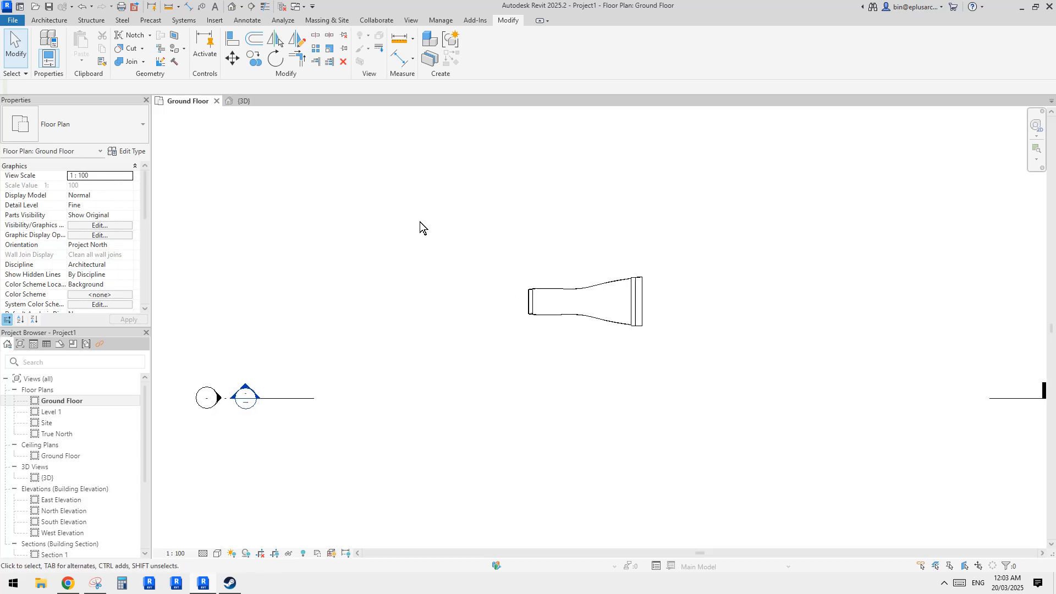
# Start a new in-place model in the Mass category with the default name
pyautogui.click(49, 19)
pyautogui.click(131, 59)
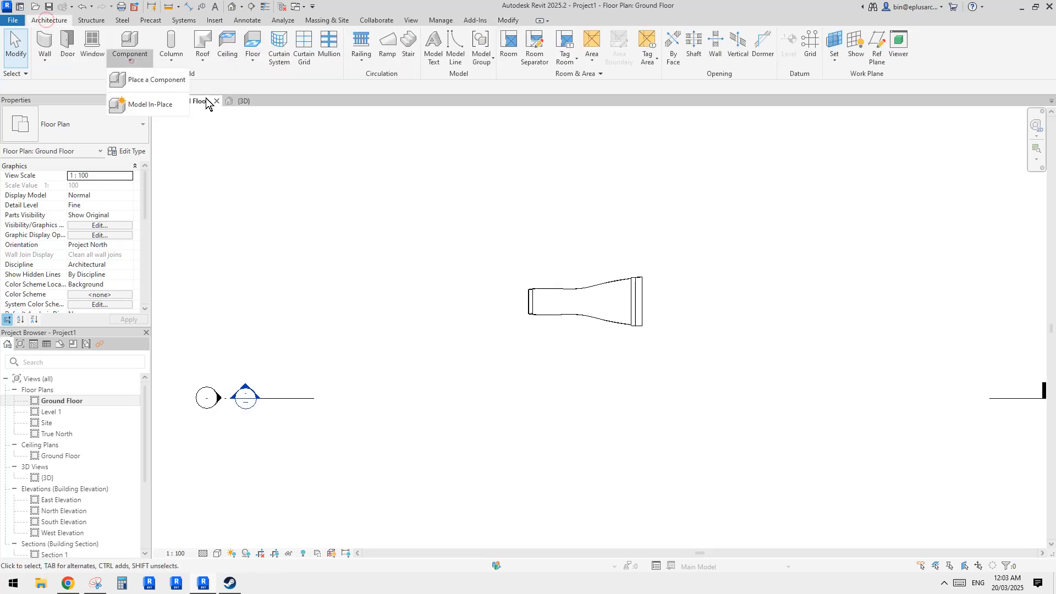
pyautogui.click(160, 108)
pyautogui.press('m')
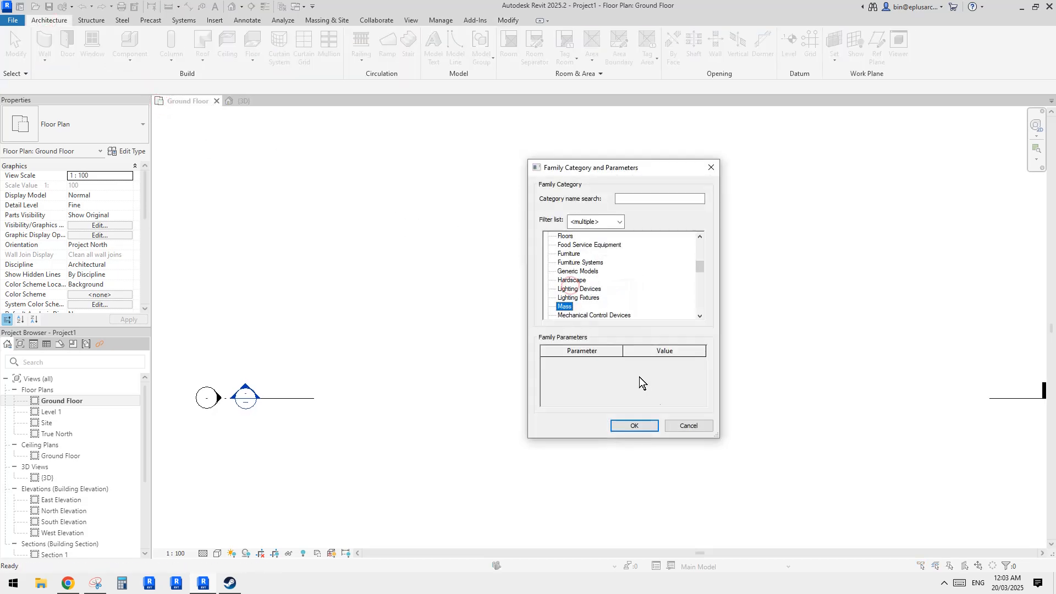
pyautogui.click(634, 425)
pyautogui.press('Return')
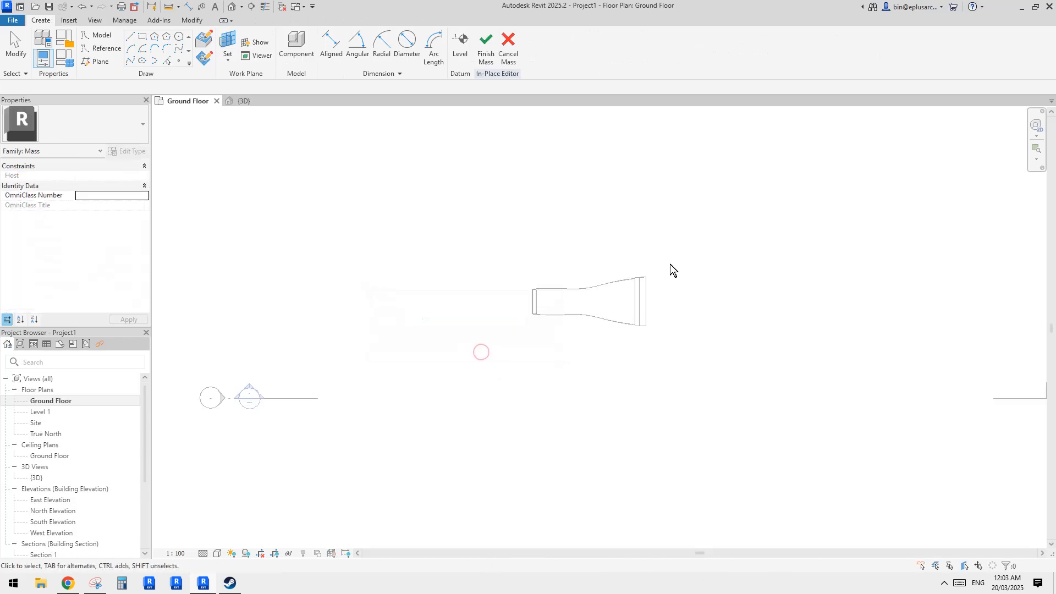
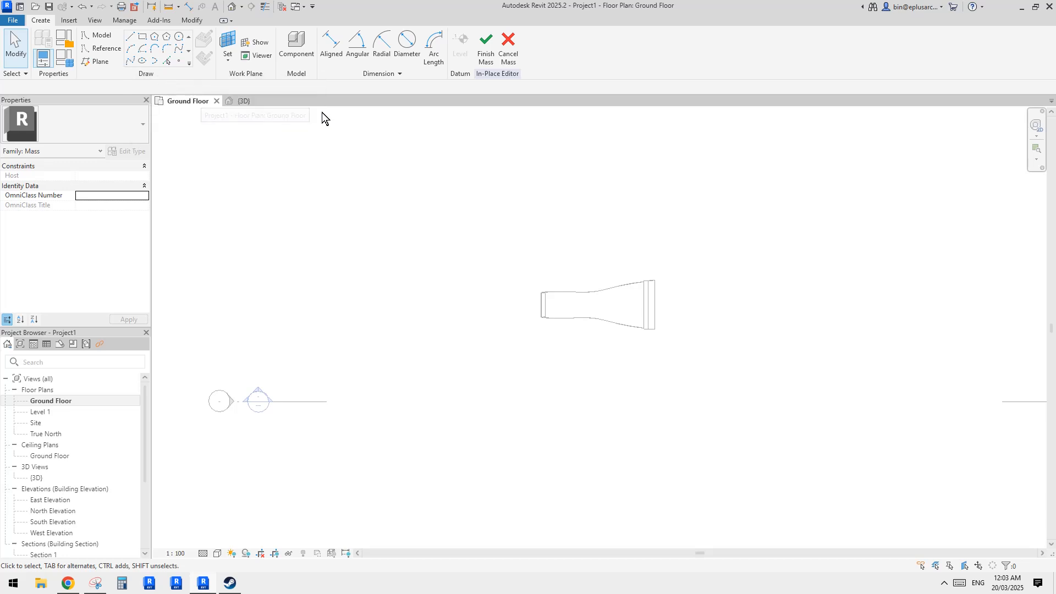
pyautogui.moveTo(277, 133); pyautogui.dragTo(285, 138, button='middle')
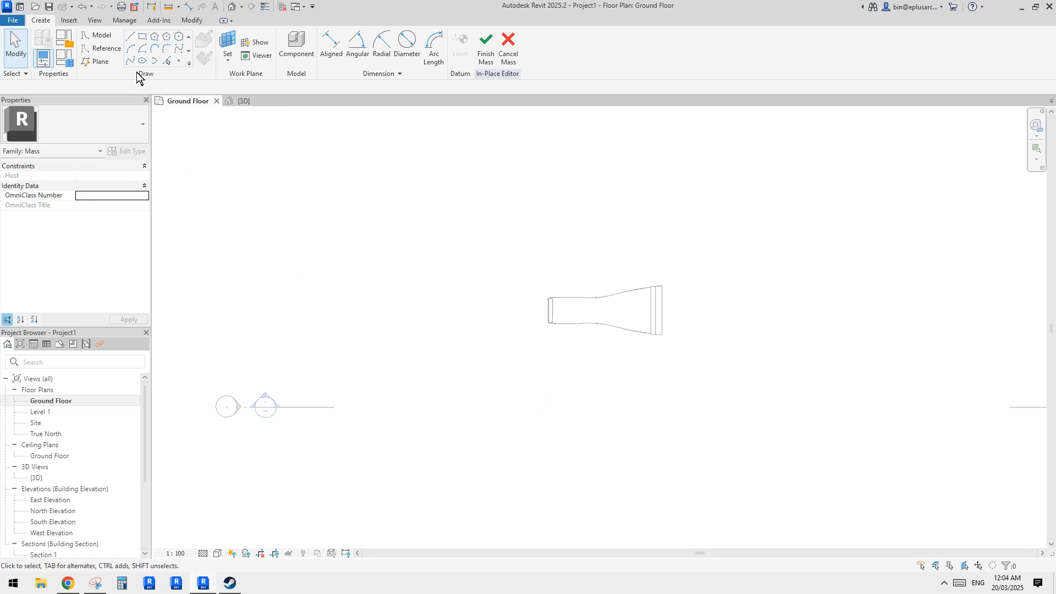
pyautogui.moveTo(573, 351); pyautogui.dragTo(591, 371, button='middle')
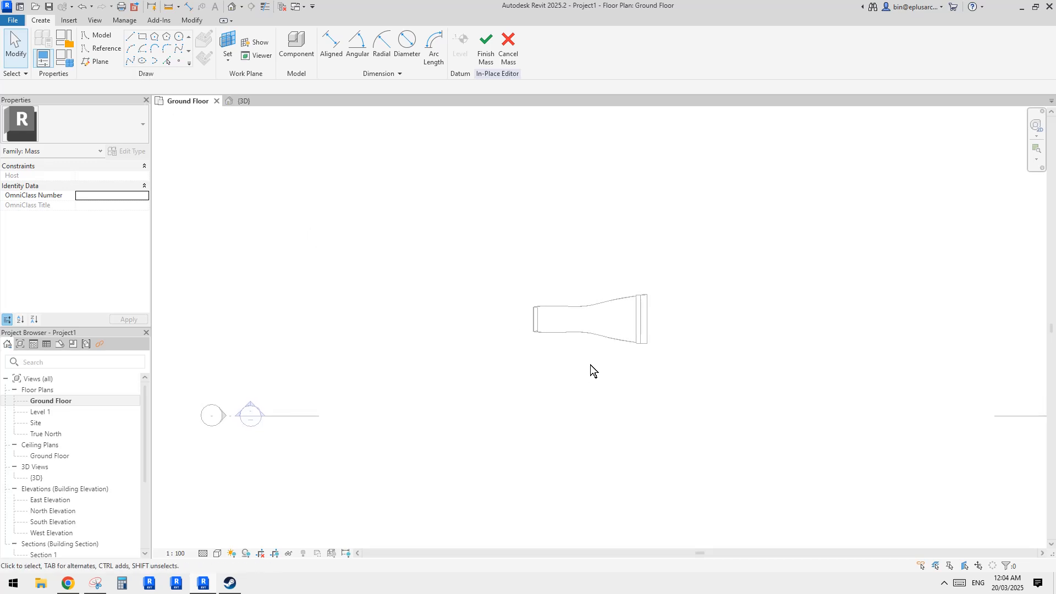
pyautogui.moveTo(539, 366); pyautogui.dragTo(546, 365, button='middle')
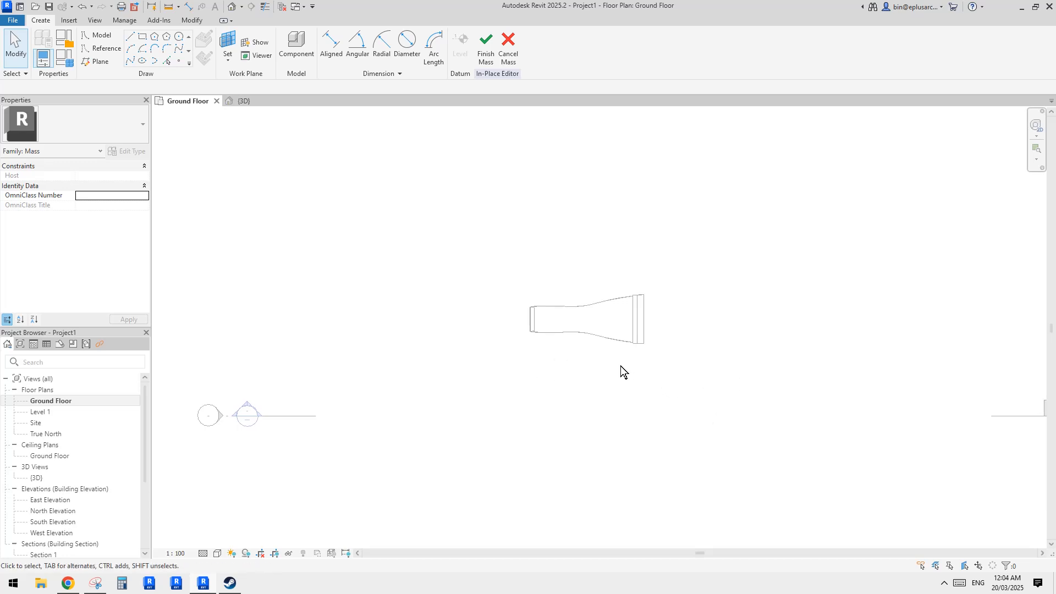
pyautogui.moveTo(620, 369); pyautogui.dragTo(616, 372, button='middle')
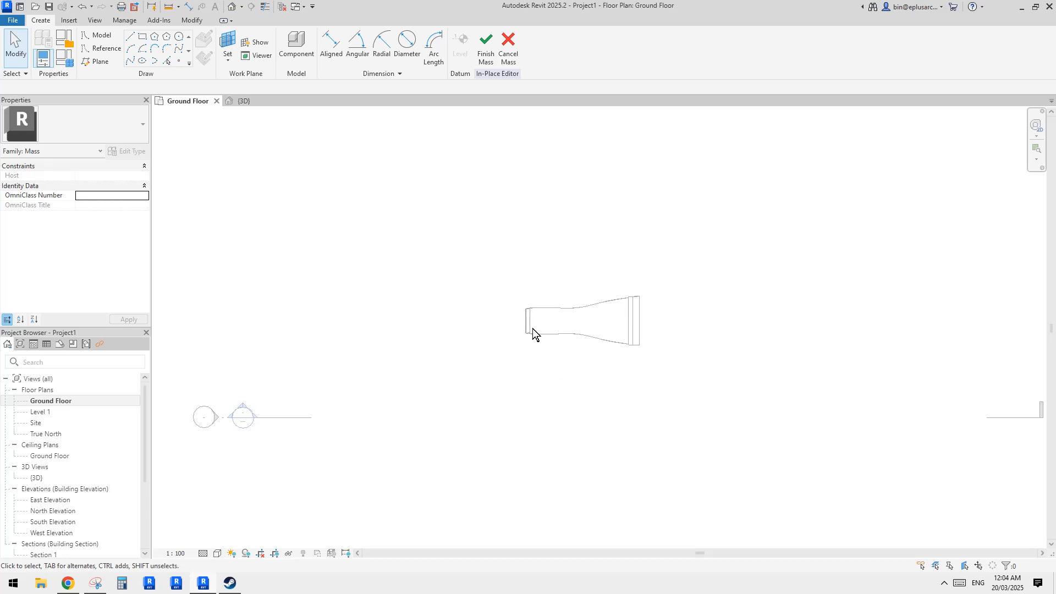
pyautogui.moveTo(472, 269); pyautogui.dragTo(477, 283, button='middle')
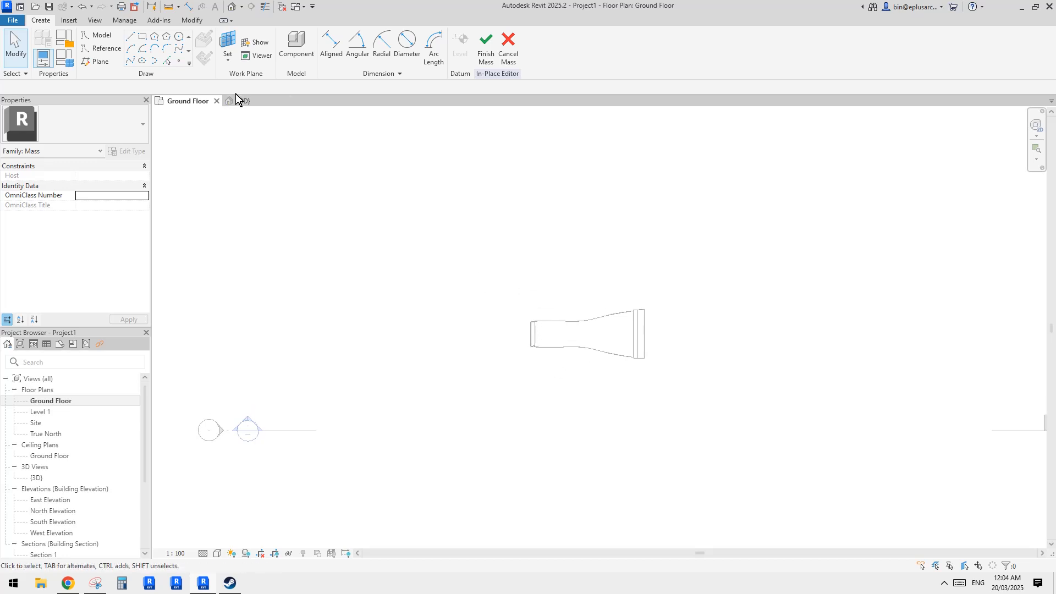
# Start placing a reference point on the Ground Floor level around the ribbon
pyautogui.click(179, 63)
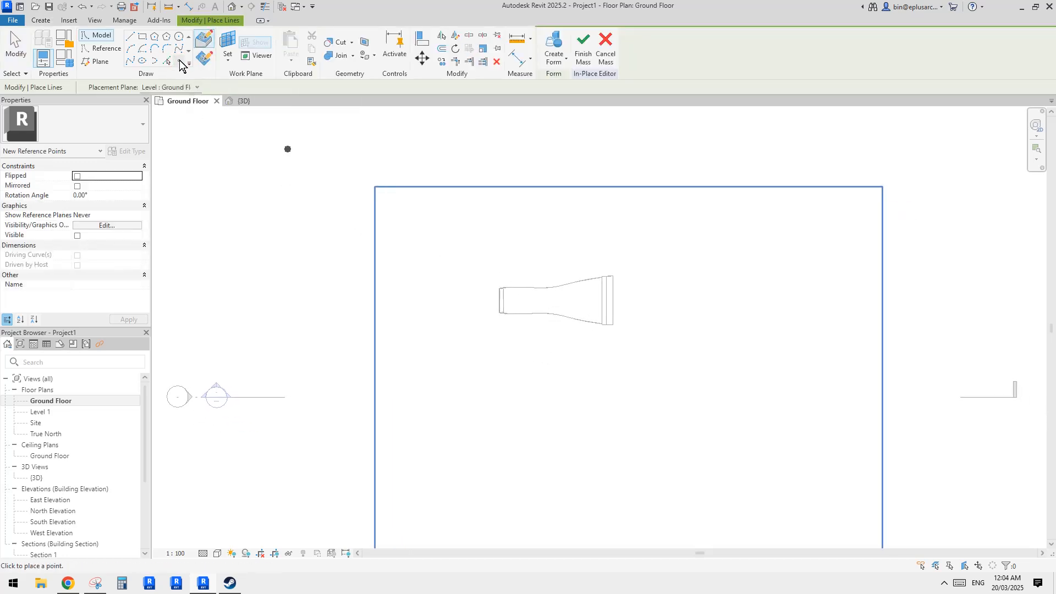
pyautogui.click(179, 61)
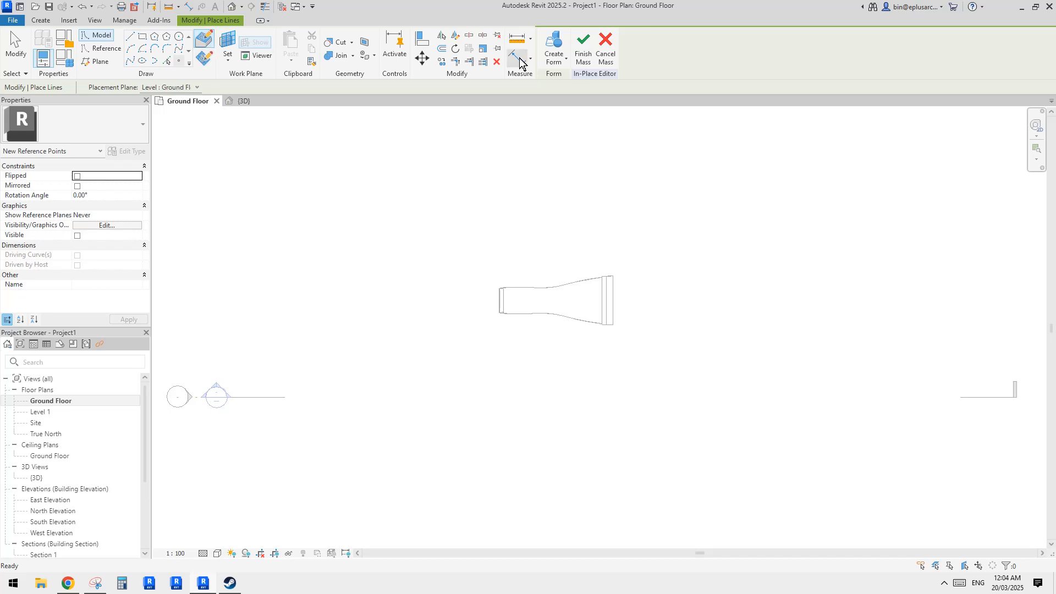
pyautogui.moveTo(527, 267); pyautogui.dragTo(543, 272, button='middle')
pyautogui.moveTo(259, 138); pyautogui.dragTo(279, 154, button='middle')
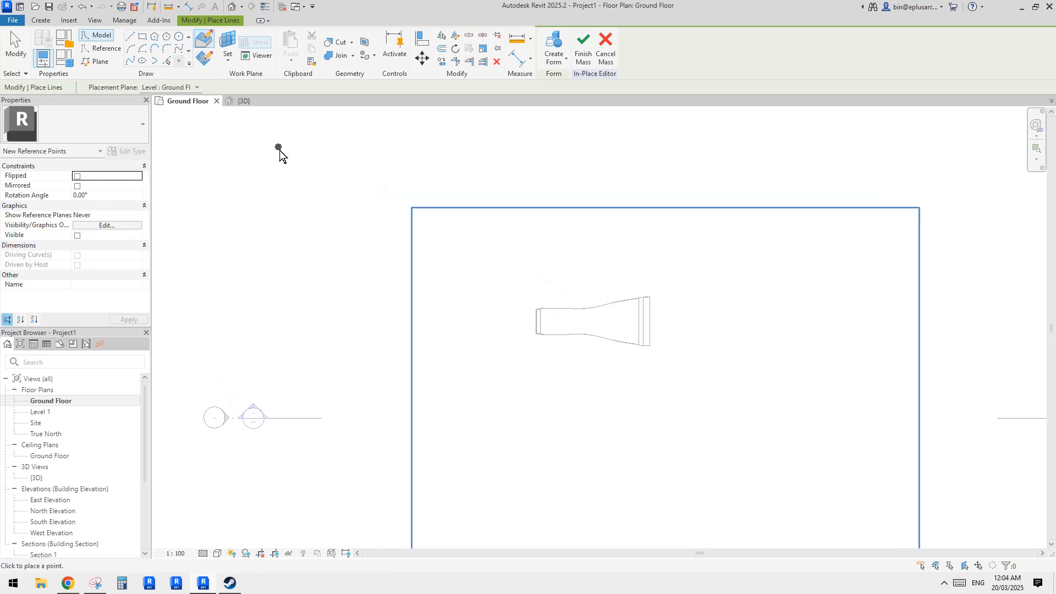
# Place a reference point on the Ground Floor work plane in the plan view, just below the existing curved form
pyautogui.click(227, 59)
pyautogui.click(203, 64)
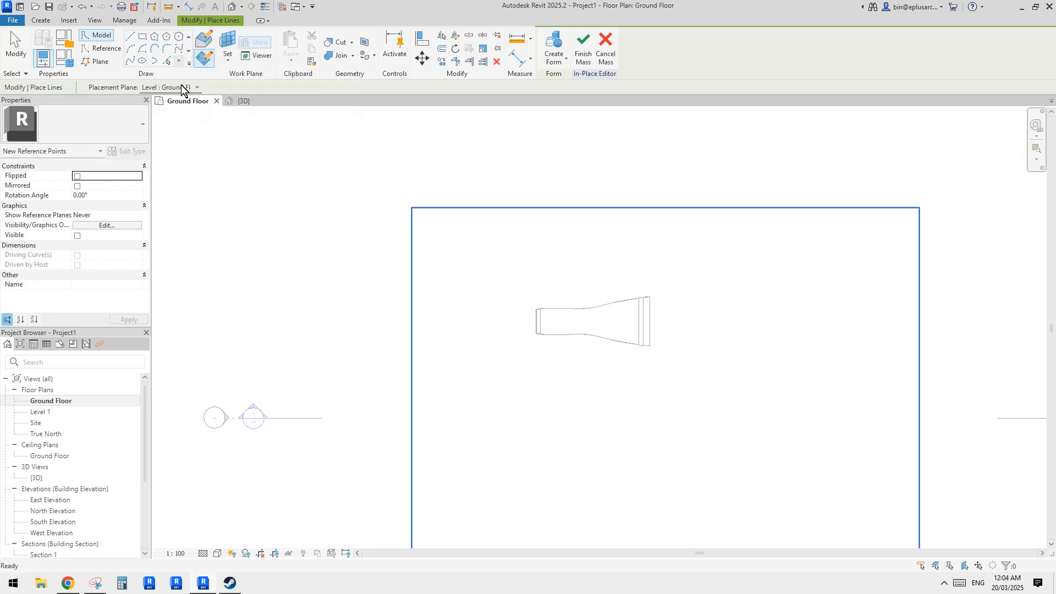
pyautogui.click(544, 403)
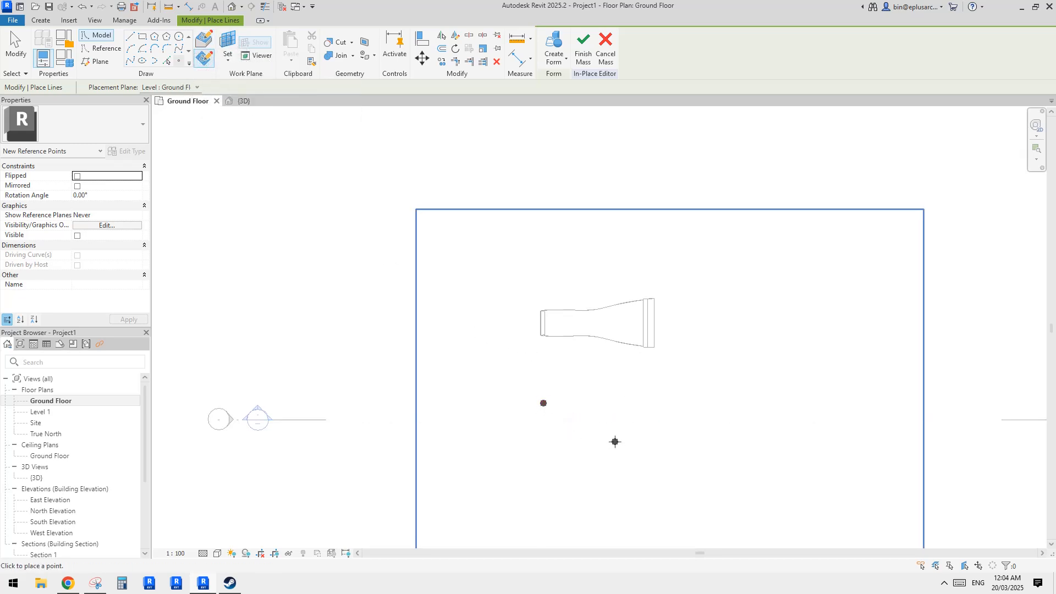
pyautogui.press('Escape')
pyautogui.press('Escape')
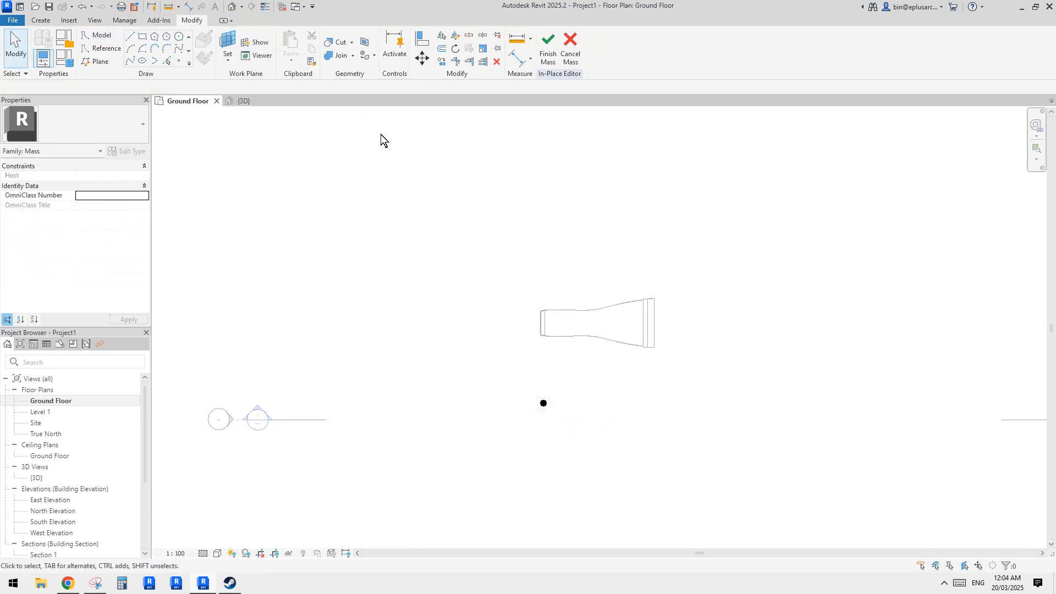
# From the top in the 3D view, copy the reference point six times along a horizontal line to form a row of seven points
pyautogui.click(232, 8)
pyautogui.keyDown('shift'); pyautogui.moveTo(621, 275); pyautogui.dragTo(556, 292, button='middle'); pyautogui.keyUp('shift')
pyautogui.scroll(1, 554, 294)
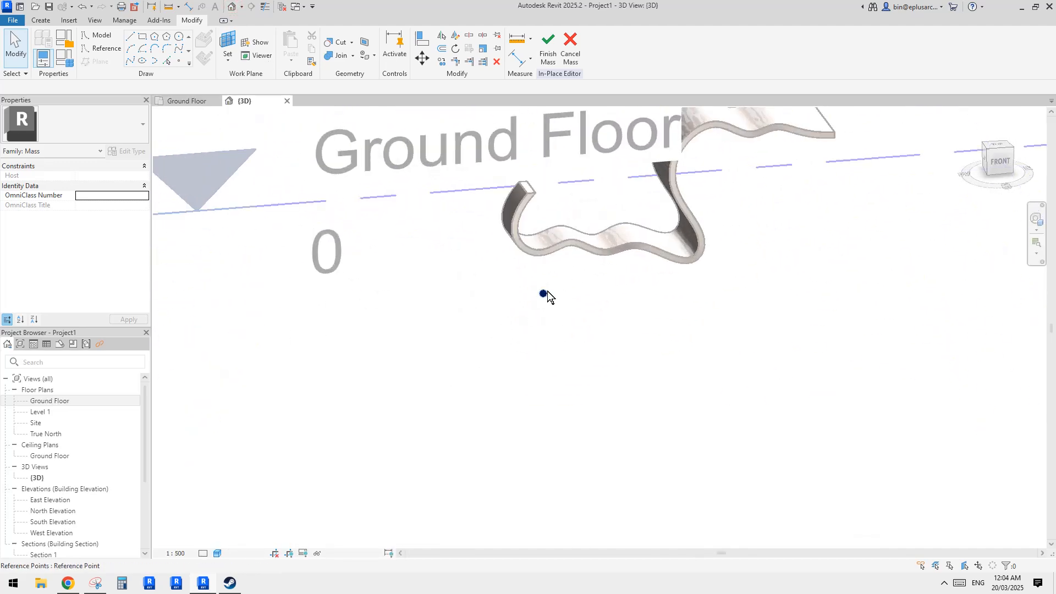
pyautogui.click(544, 292)
pyautogui.click(999, 162)
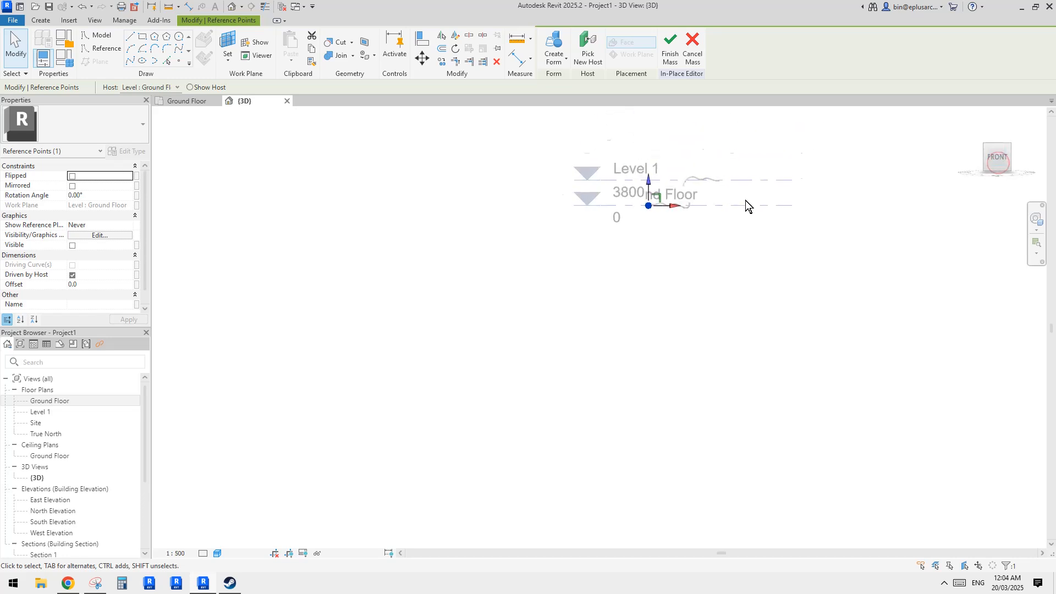
pyautogui.scroll(3, 640, 313)
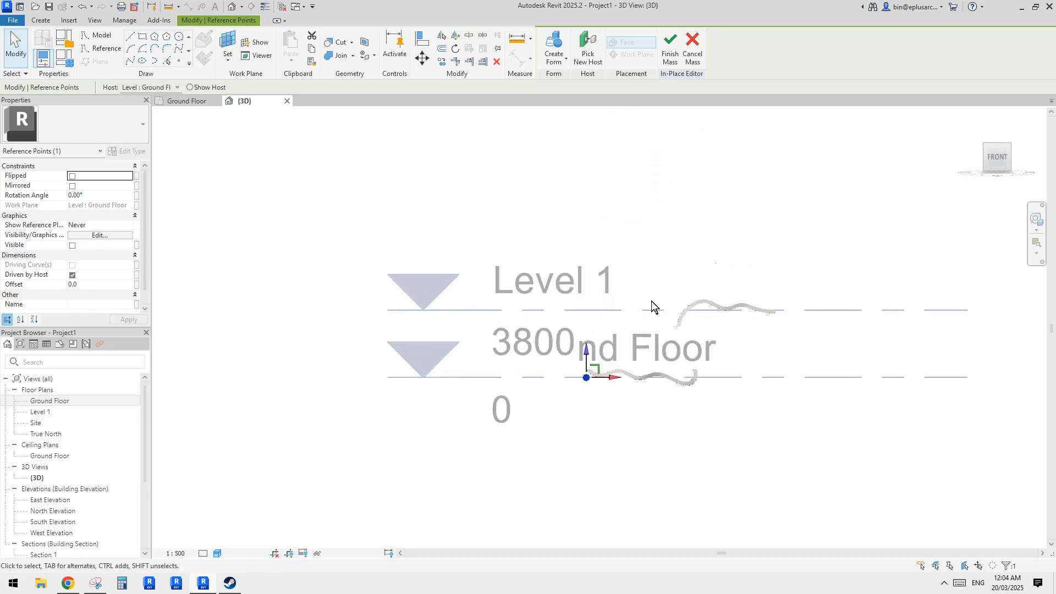
pyautogui.click(999, 140)
pyautogui.scroll(3, 616, 352)
pyautogui.press('c')
pyautogui.press('o')
pyautogui.click(588, 315)
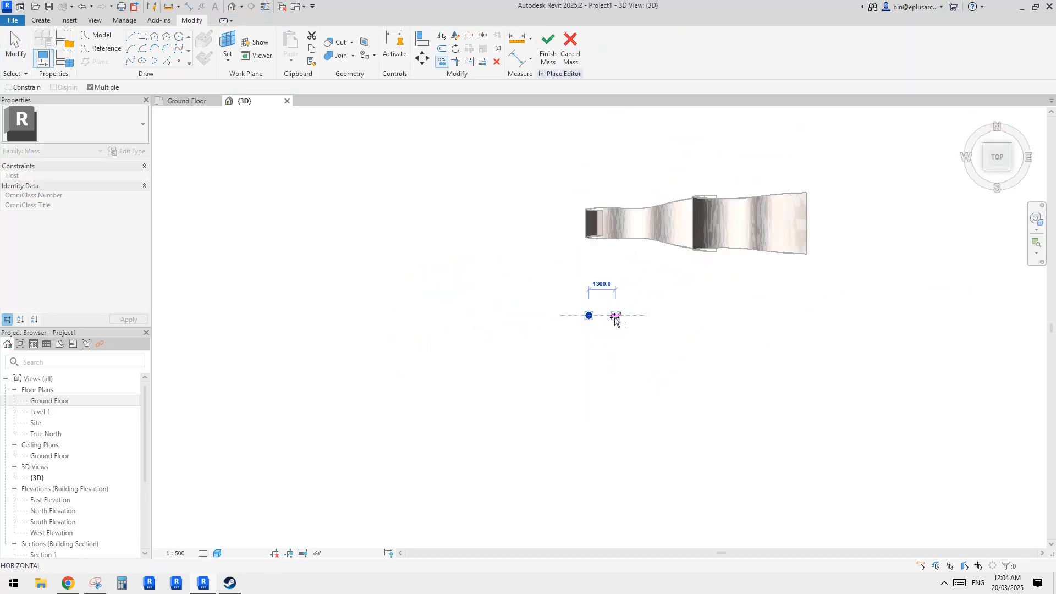
pyautogui.click(623, 315)
pyautogui.click(652, 315)
pyautogui.click(688, 315)
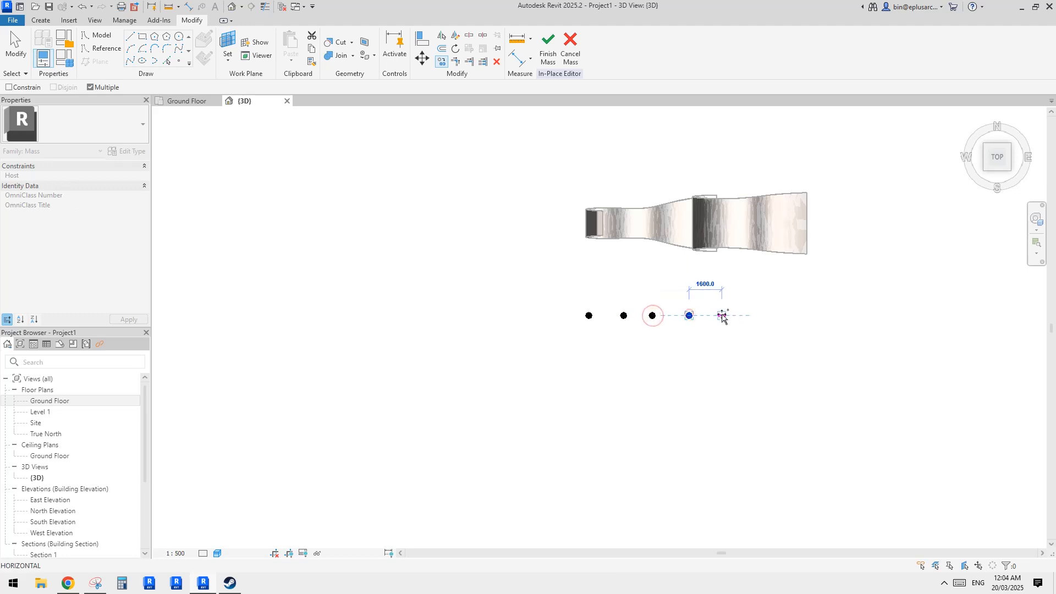
pyautogui.click(724, 315)
pyautogui.click(758, 315)
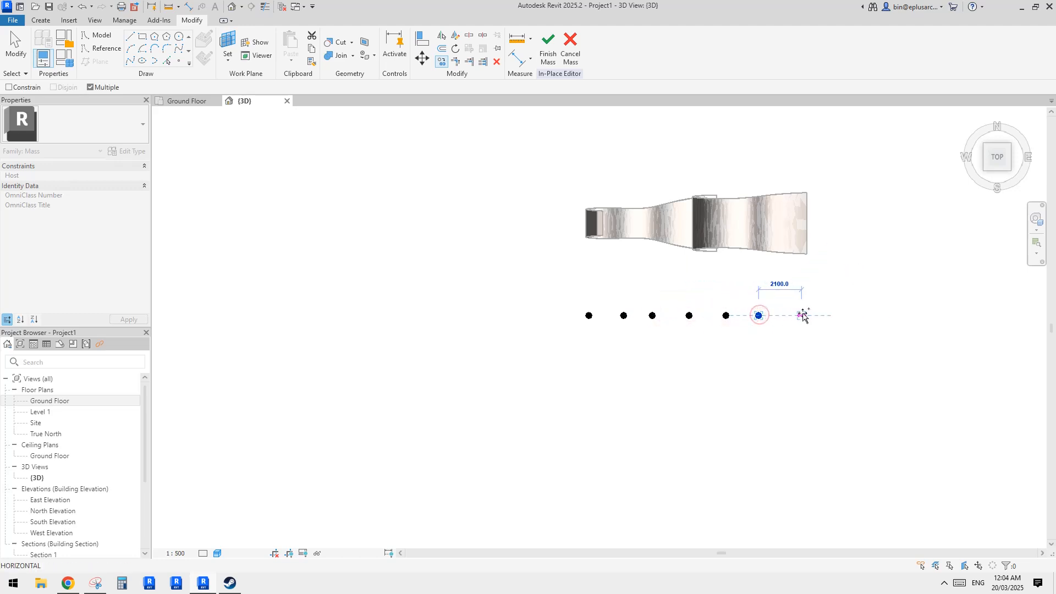
pyautogui.press('Escape')
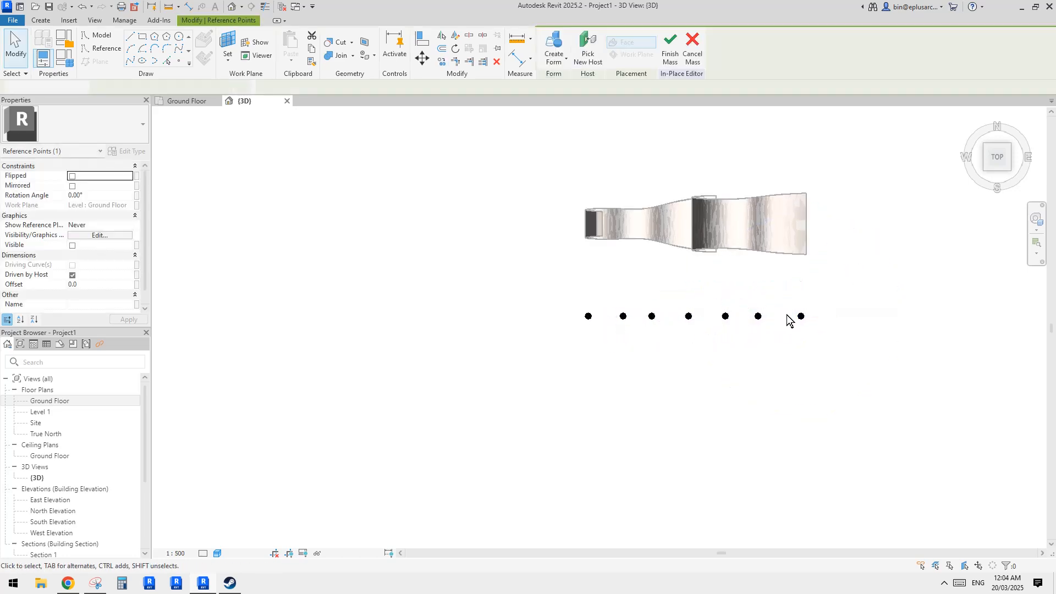
pyautogui.press('Escape')
# From the front, copy the sixth point into the gap before the last point, and the fifth point about 800 mm toward the sixth
pyautogui.click(1004, 186)
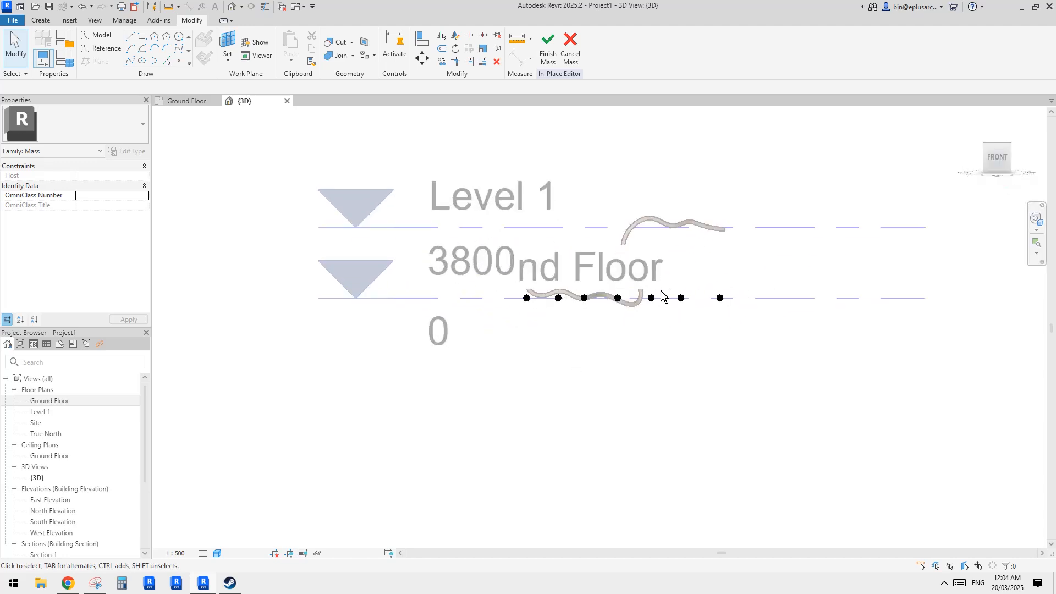
pyautogui.scroll(2, 713, 294)
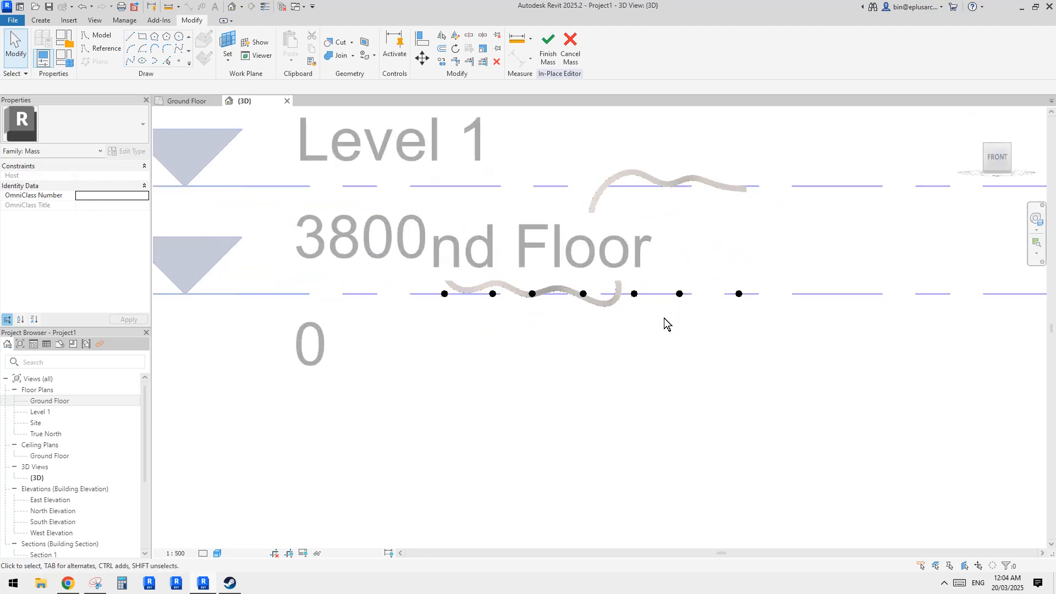
pyautogui.click(679, 293)
pyautogui.click(688, 305)
pyautogui.click(716, 305)
pyautogui.press('Escape')
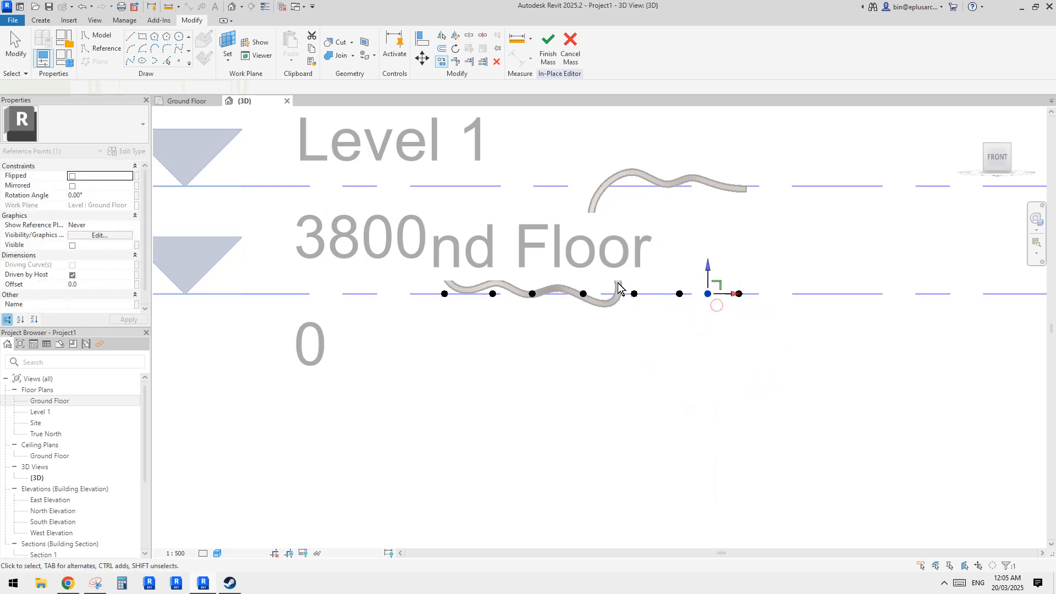
pyautogui.moveTo(617, 281); pyautogui.dragTo(651, 312)
pyautogui.press('c')
pyautogui.press('o')
pyautogui.click(621, 311)
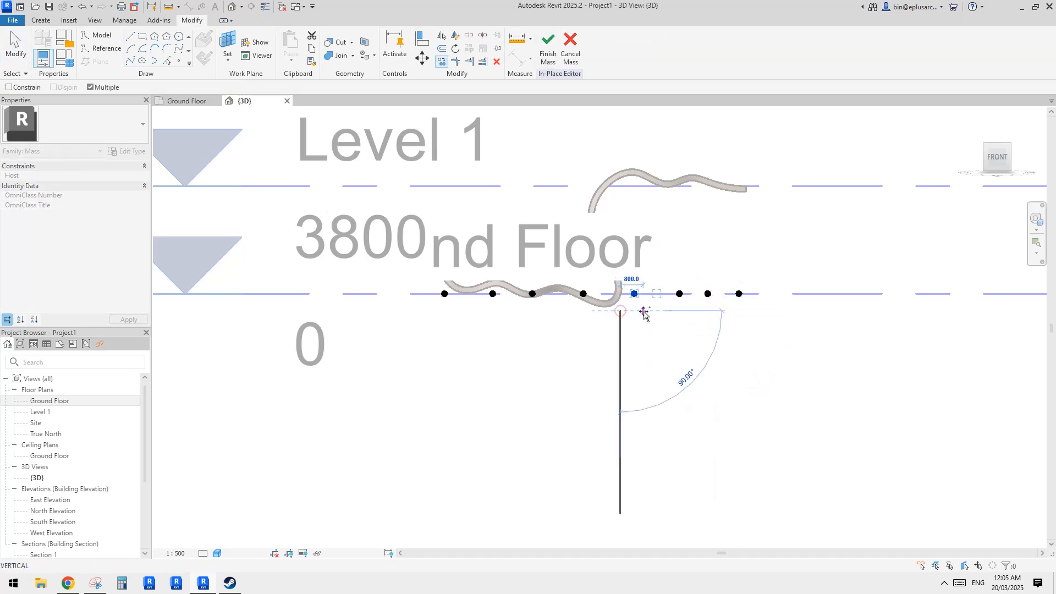
pyautogui.click(644, 313)
pyautogui.press('Escape')
# Create a spline through all nine reference points and set it as a reference line
pyautogui.moveTo(369, 236); pyautogui.dragTo(801, 349)
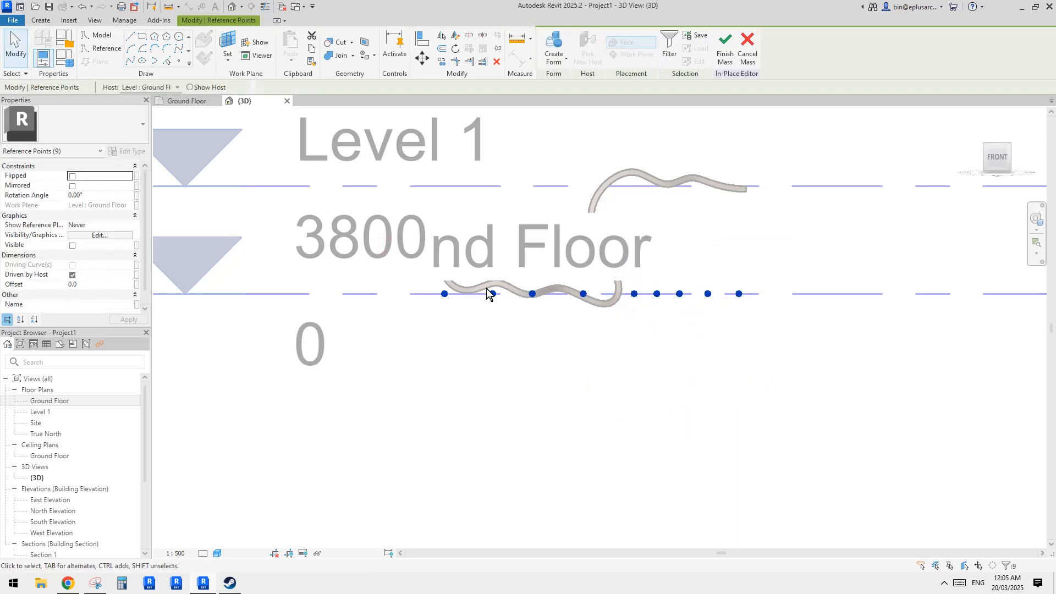
pyautogui.click(129, 61)
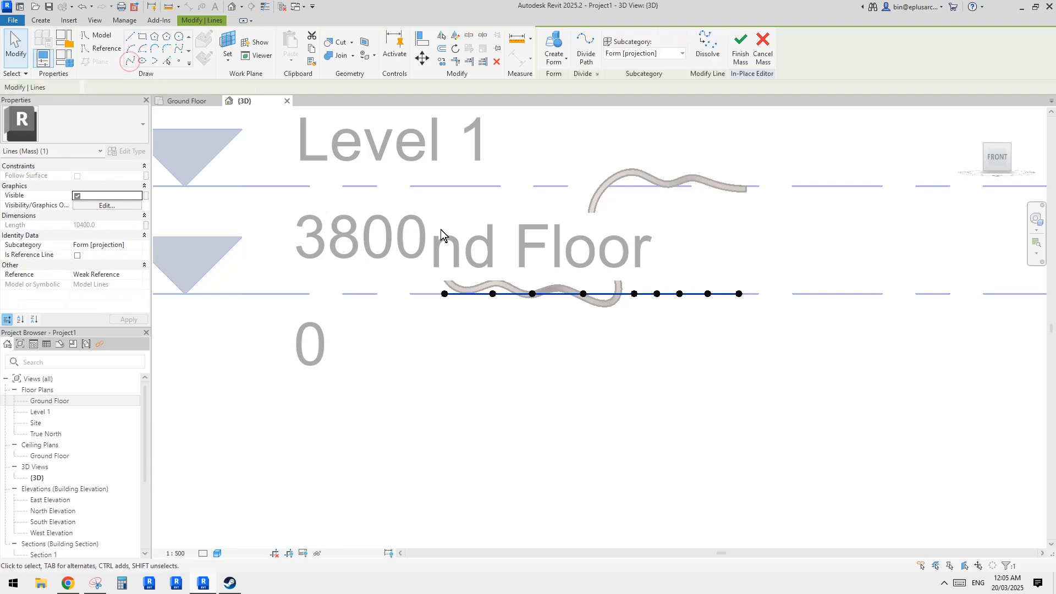
pyautogui.click(77, 255)
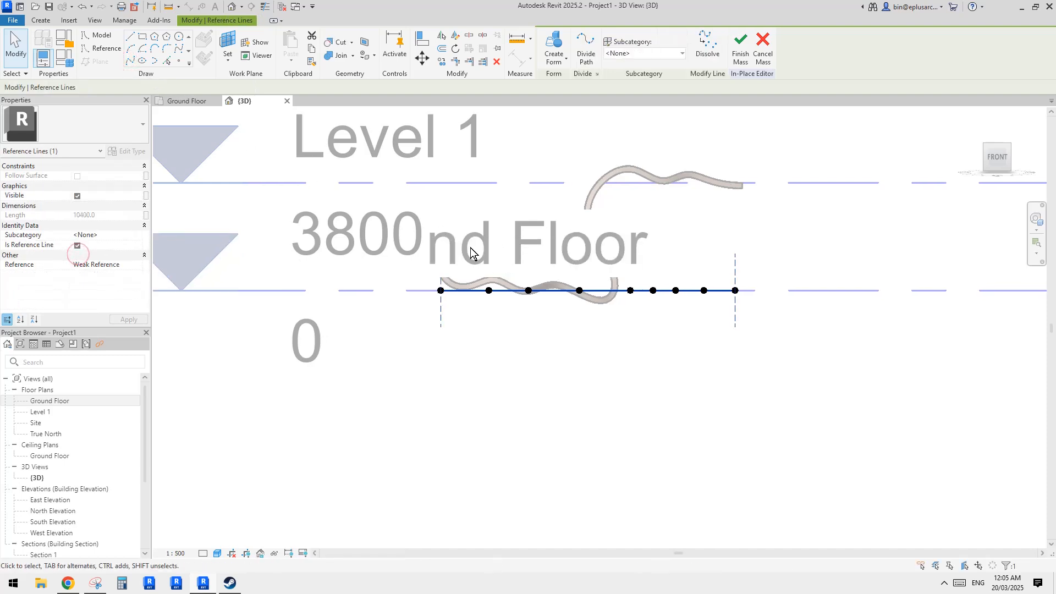
# Raise the spline's second and third points slightly above the Ground Floor level and the fourth point to an offset of about 2175 mm
pyautogui.moveTo(473, 253); pyautogui.dragTo(505, 314)
pyautogui.moveTo(491, 286); pyautogui.dragTo(497, 288, button='middle')
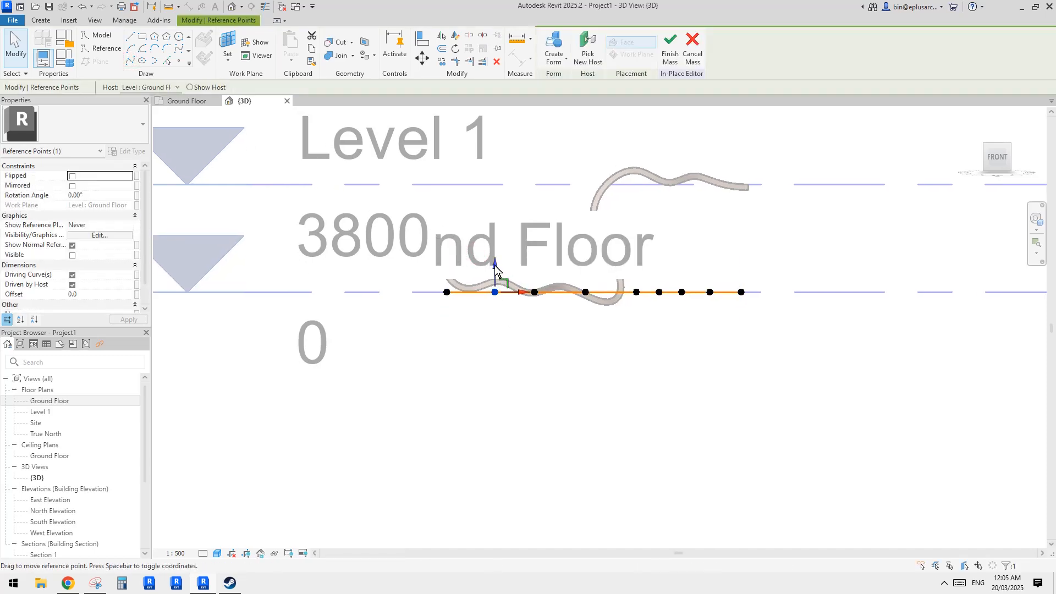
pyautogui.moveTo(495, 265); pyautogui.dragTo(589, 224)
pyautogui.click(536, 238)
pyautogui.click(534, 292)
pyautogui.click(565, 257)
pyautogui.click(584, 292)
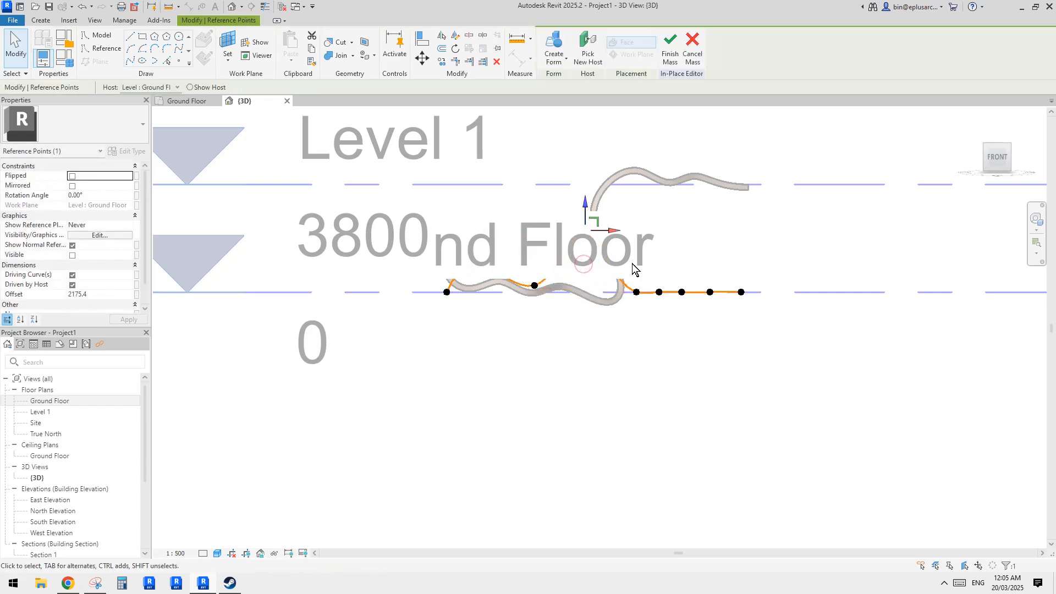
pyautogui.click(622, 220)
# Raise the spline's fifth point to an offset of about 3615 mm and the sixth point up to Level 1
pyautogui.click(636, 292)
pyautogui.moveTo(636, 275); pyautogui.dragTo(634, 172)
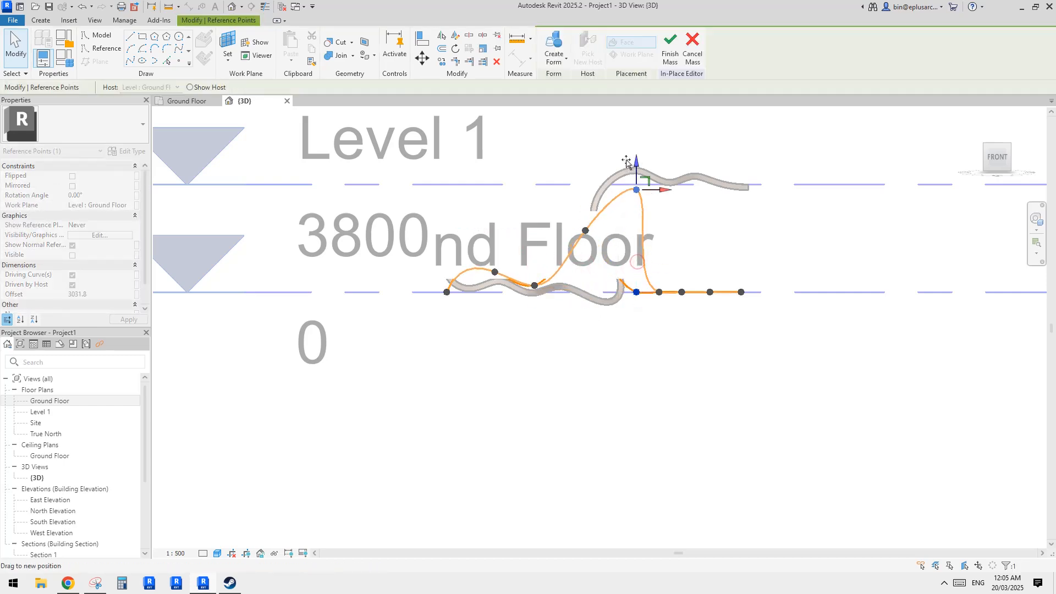
pyautogui.click(659, 292)
pyautogui.moveTo(660, 271); pyautogui.dragTo(658, 162)
pyautogui.click(726, 231)
# Raise the spline's seventh point to an offset of about 3407 mm and the eighth point to 3800 mm
pyautogui.click(681, 292)
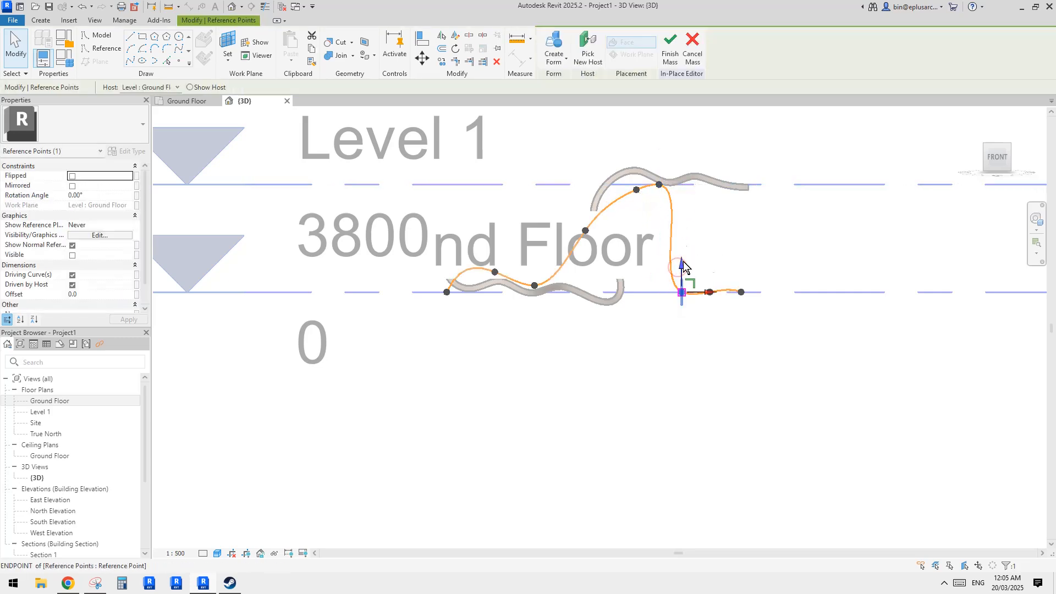
pyautogui.moveTo(684, 266); pyautogui.dragTo(689, 176)
pyautogui.click(735, 262)
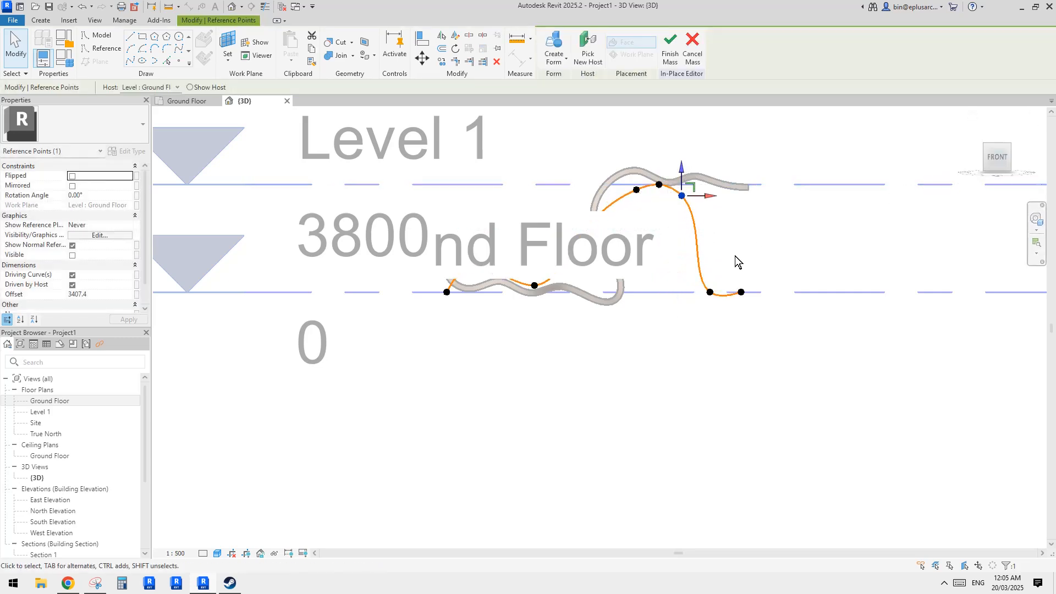
pyautogui.click(710, 292)
pyautogui.moveTo(710, 272); pyautogui.dragTo(713, 165)
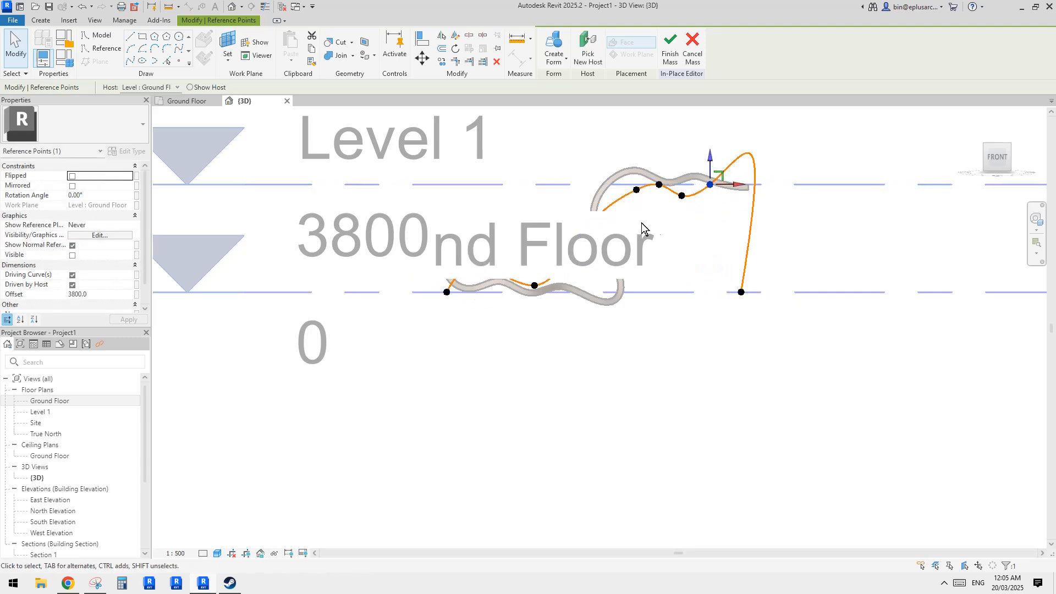
# Raise the spline's ninth and last point to an offset of about 4100 mm
pyautogui.keyDown('shift'); pyautogui.moveTo(642, 222); pyautogui.dragTo(765, 306, button='middle'); pyautogui.keyUp('shift')
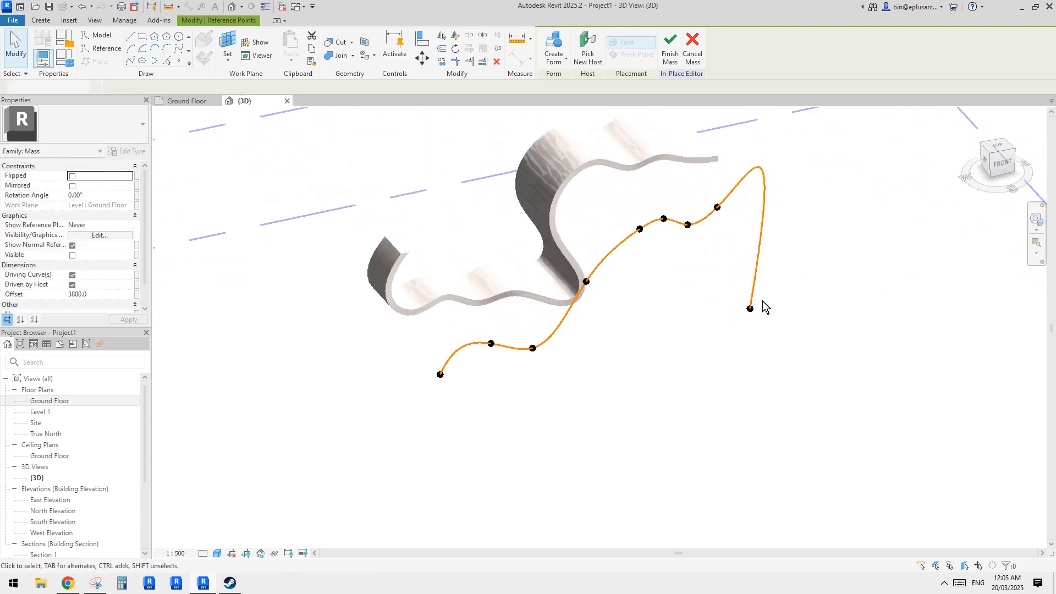
pyautogui.click(749, 308)
pyautogui.moveTo(750, 300); pyautogui.dragTo(754, 194)
pyautogui.scroll(1, 742, 208)
pyautogui.keyDown('shift'); pyautogui.moveTo(774, 227); pyautogui.dragTo(812, 261, button='middle'); pyautogui.keyUp('shift')
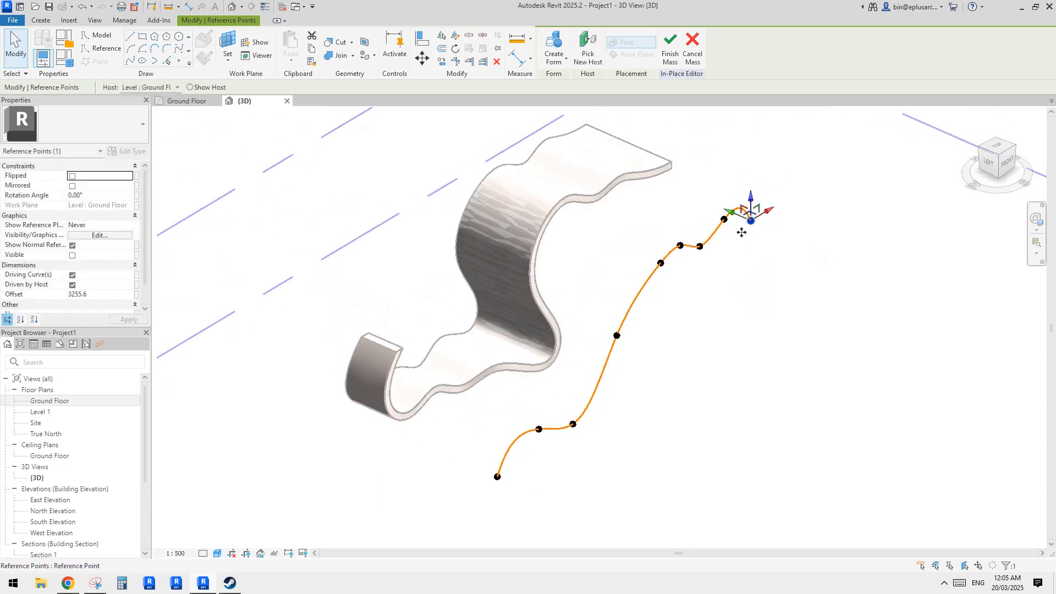
pyautogui.keyDown('shift'); pyautogui.moveTo(741, 232); pyautogui.dragTo(783, 226, button='middle'); pyautogui.keyUp('shift')
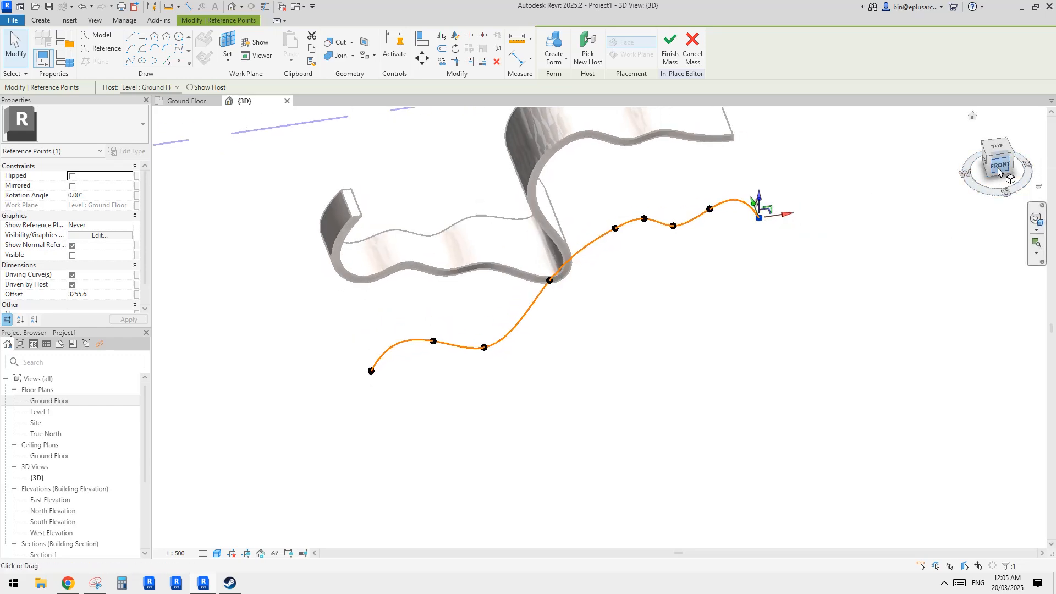
pyautogui.keyDown('shift'); pyautogui.moveTo(758, 254); pyautogui.dragTo(797, 220, button='middle'); pyautogui.keyUp('shift')
pyautogui.moveTo(760, 196); pyautogui.dragTo(760, 170)
# Shift the spline's fourth point horizontally toward the spline's end and the fifth point back toward its start to form an S-bend
pyautogui.keyDown('shift'); pyautogui.moveTo(763, 200); pyautogui.dragTo(667, 226, button='middle'); pyautogui.keyUp('shift')
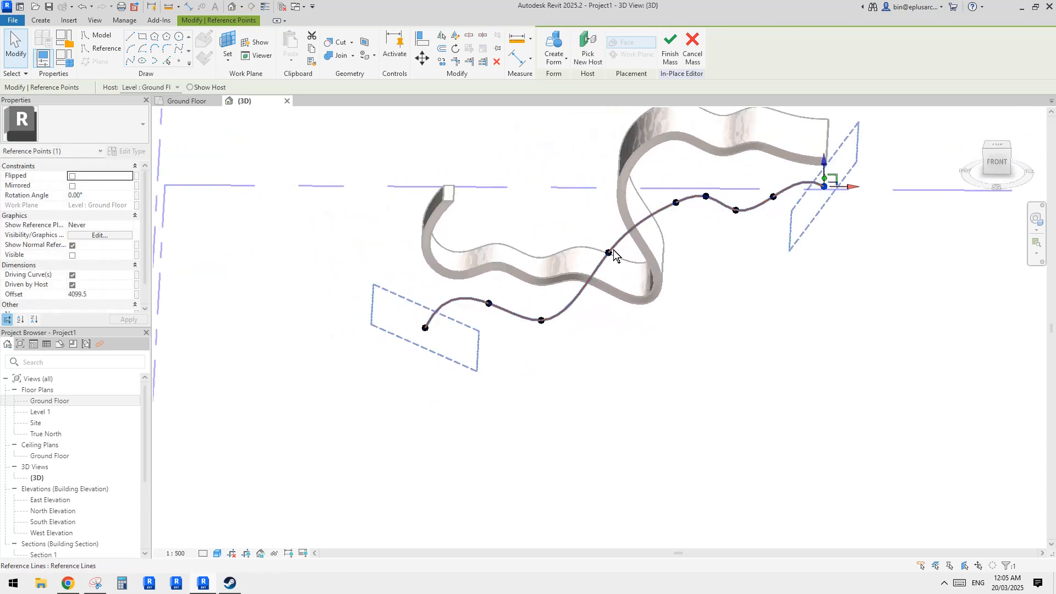
pyautogui.click(610, 253)
pyautogui.moveTo(619, 261); pyautogui.dragTo(669, 260)
pyautogui.click(678, 204)
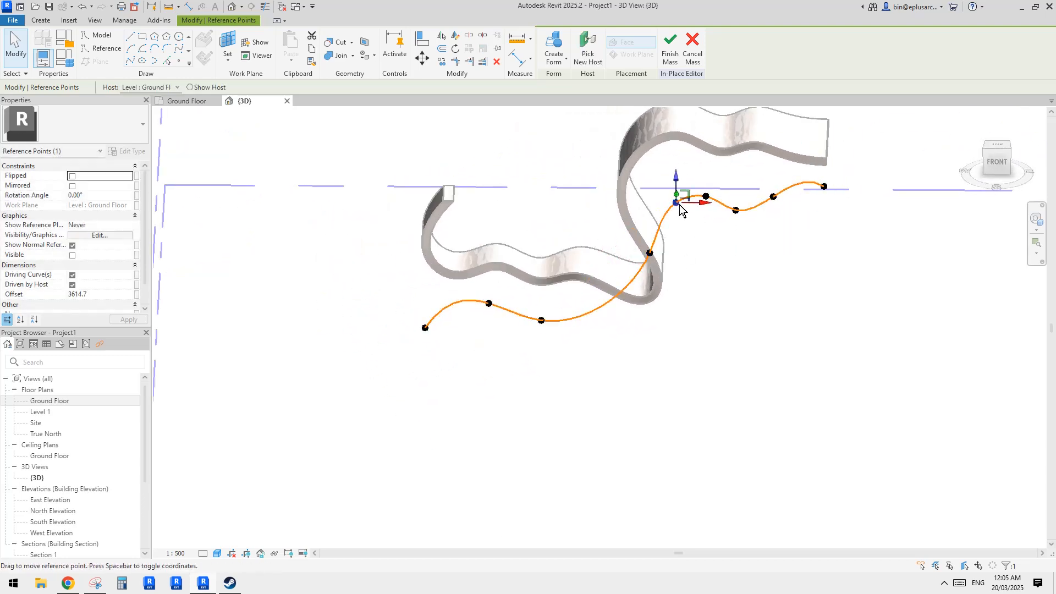
pyautogui.moveTo(698, 207); pyautogui.dragTo(657, 205)
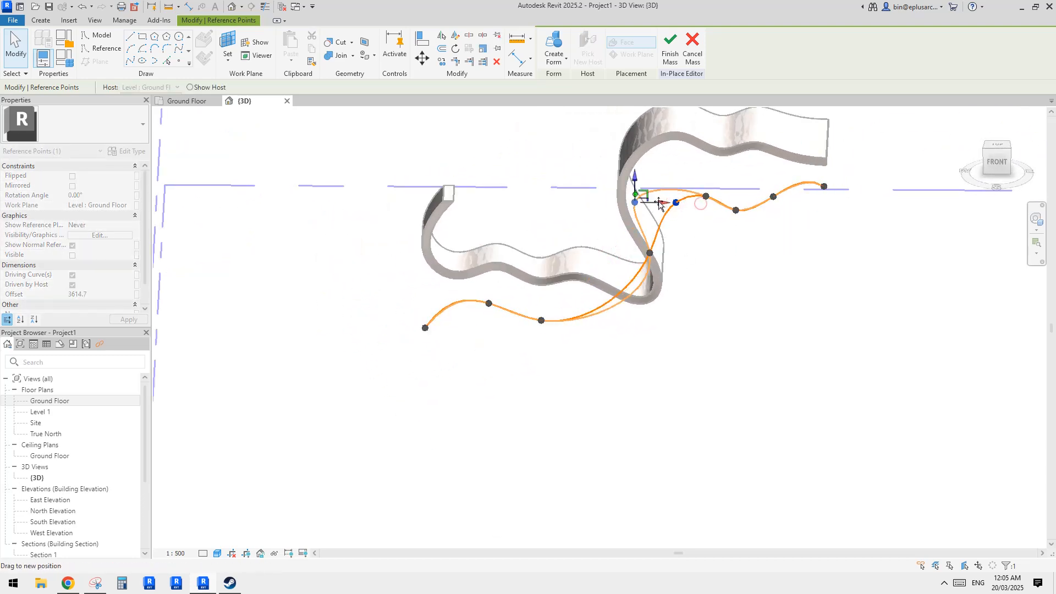
# Move the sixth point back toward the fifth and raise it to 3800 mm, and shift the third point horizontally toward the bend
pyautogui.click(706, 196)
pyautogui.moveTo(728, 204); pyautogui.dragTo(704, 195)
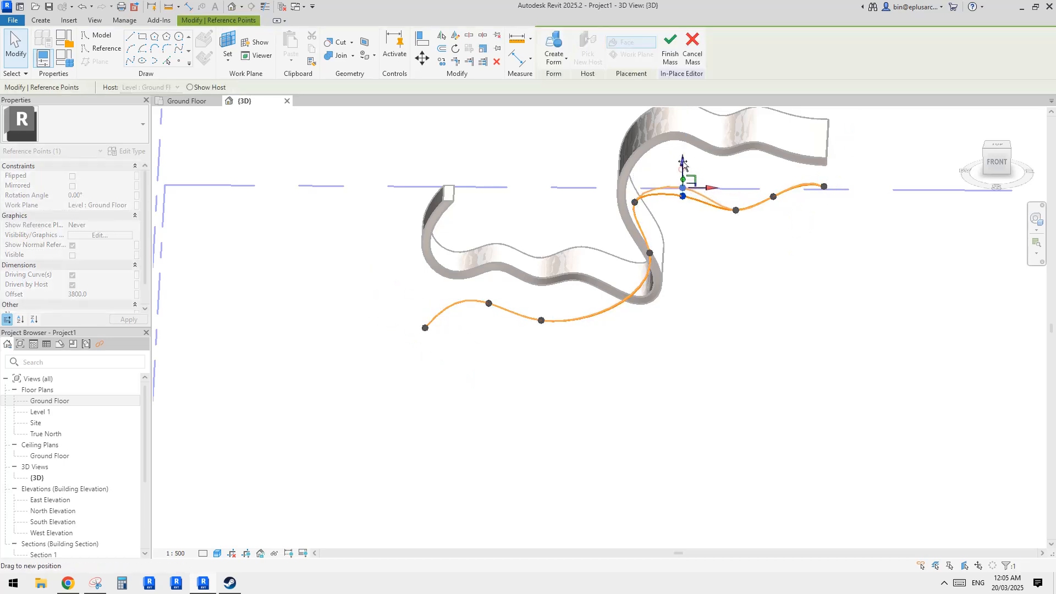
pyautogui.moveTo(688, 229); pyautogui.dragTo(705, 216, button='middle')
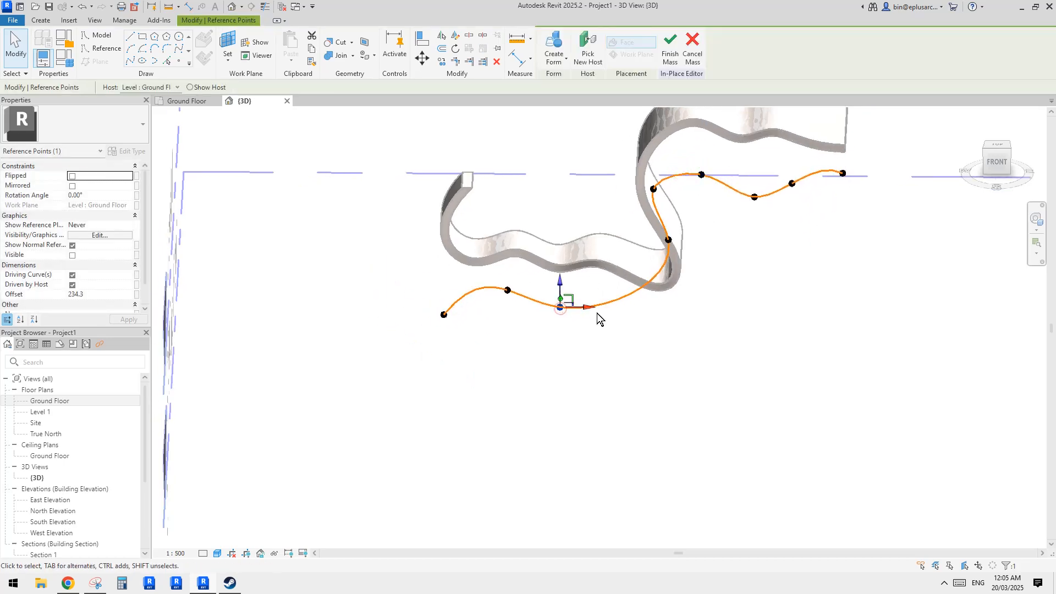
pyautogui.keyDown('shift'); pyautogui.moveTo(600, 317); pyautogui.dragTo(669, 233, button='middle'); pyautogui.keyUp('shift')
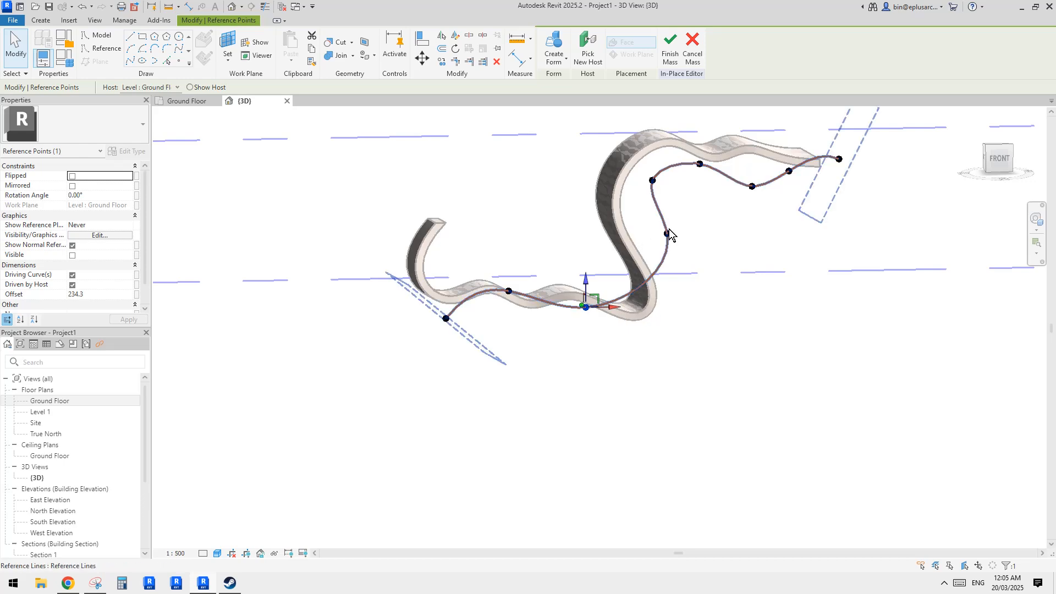
# Refine the curve by lowering the fourth point to an offset of about 1707 mm and raising the seventh and eighth points, the latter to about 4228 mm
pyautogui.click(668, 233)
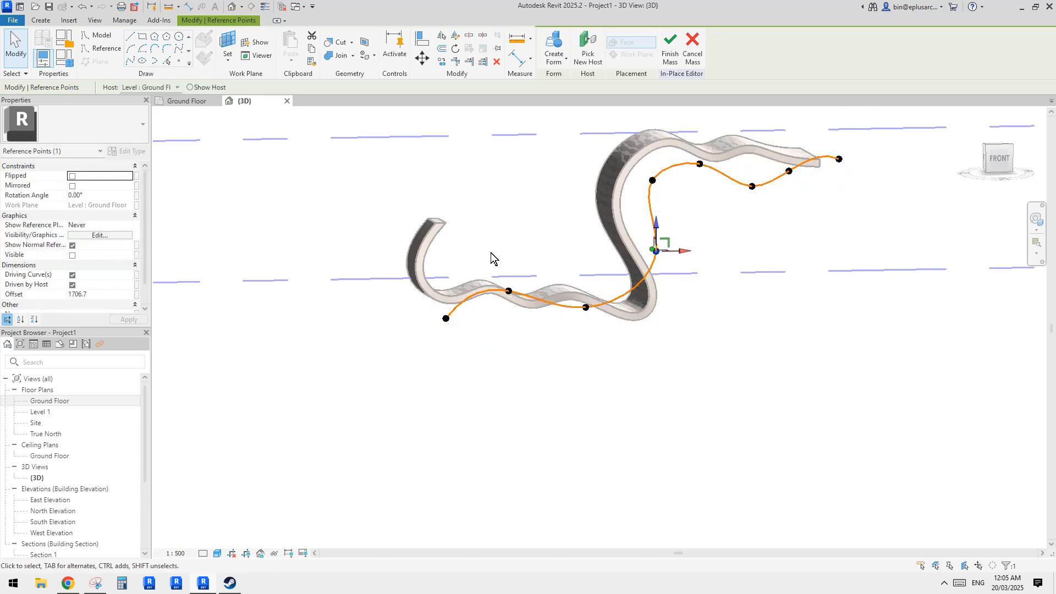
pyautogui.click(508, 290)
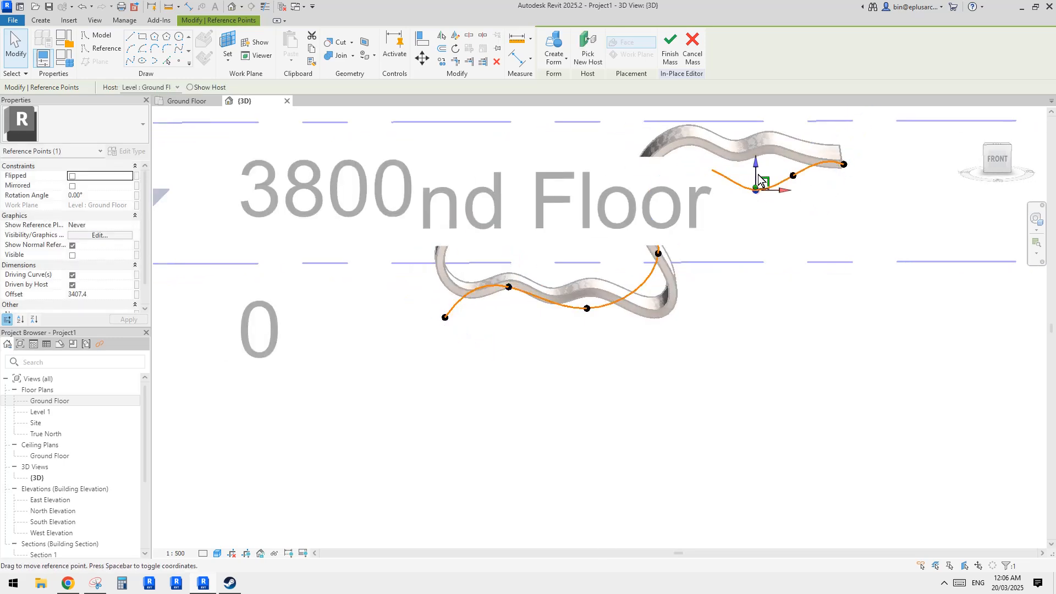
pyautogui.moveTo(759, 178); pyautogui.dragTo(797, 160)
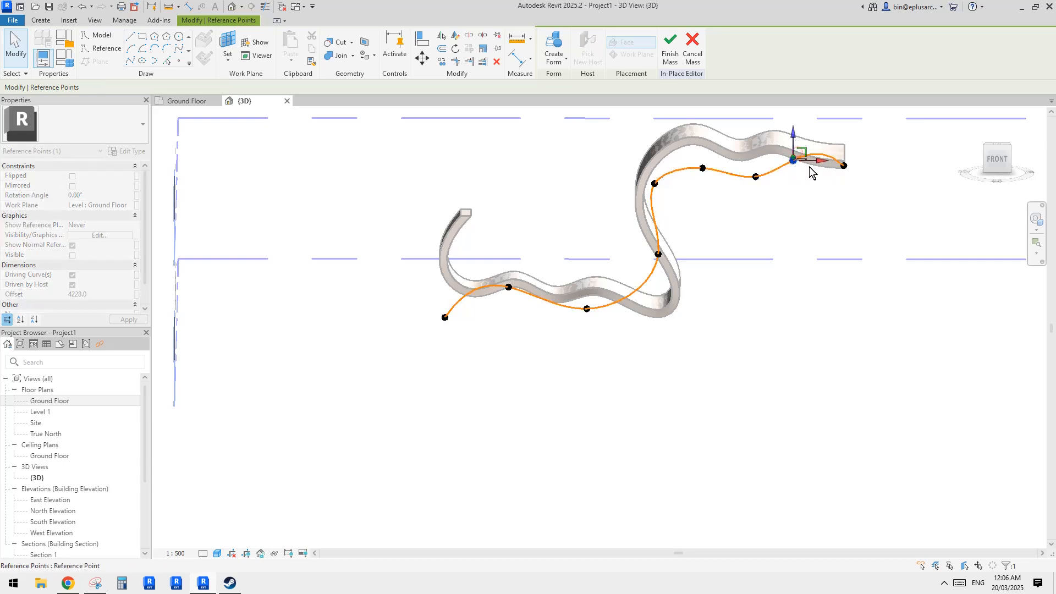
# Lower the spline's fifth point slightly, and lower its third point to an offset of about -28 mm
pyautogui.click(654, 185)
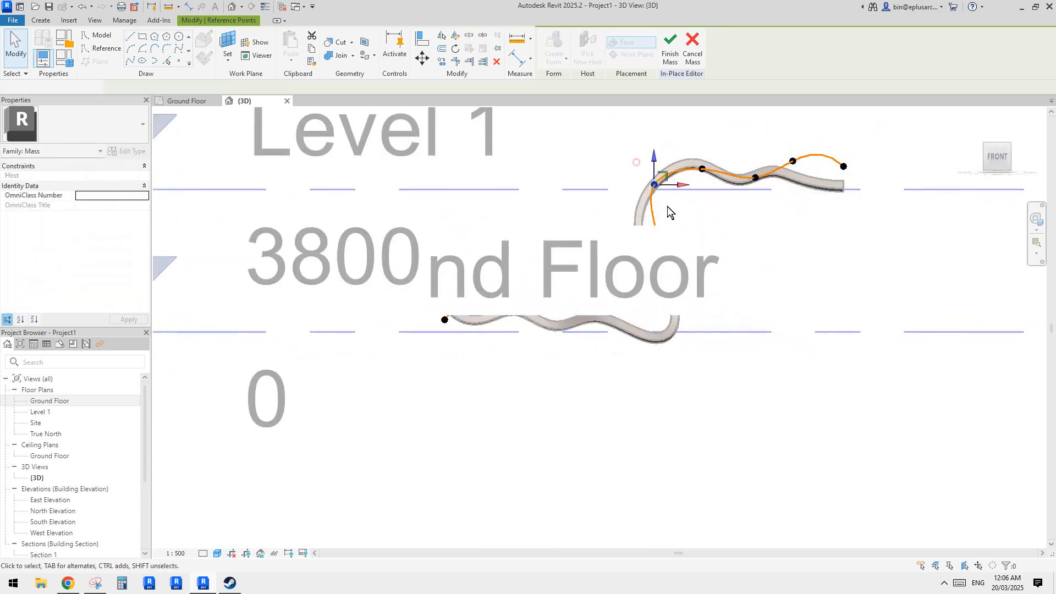
pyautogui.keyDown('shift'); pyautogui.moveTo(669, 212); pyautogui.dragTo(665, 236, button='middle'); pyautogui.keyUp('shift')
pyautogui.moveTo(661, 228); pyautogui.dragTo(662, 250)
pyautogui.click(527, 285)
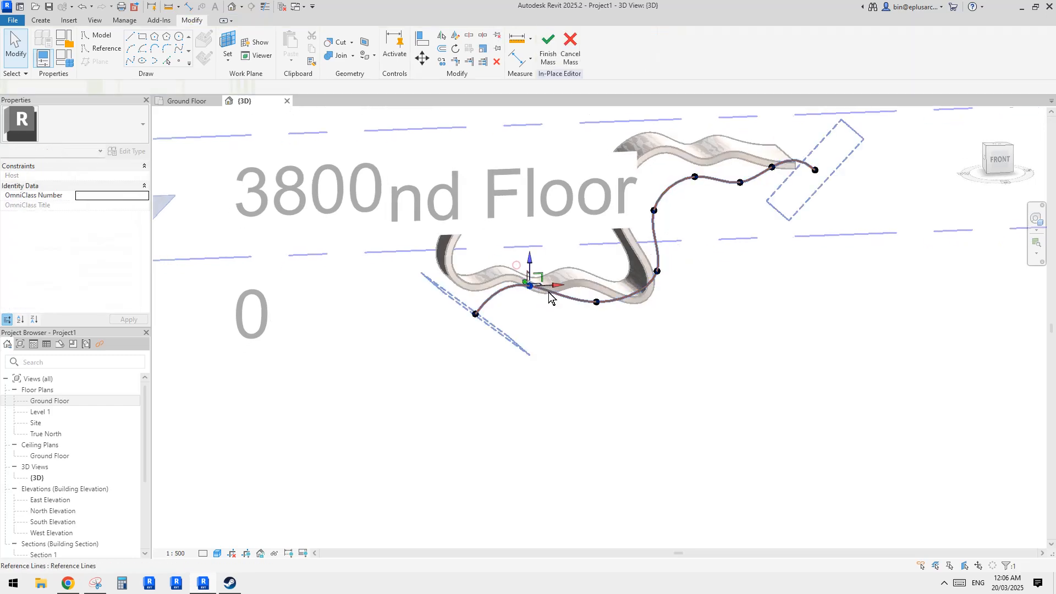
pyautogui.keyDown('shift'); pyautogui.moveTo(543, 278); pyautogui.dragTo(579, 285, button='middle'); pyautogui.keyUp('shift')
pyautogui.click(598, 305)
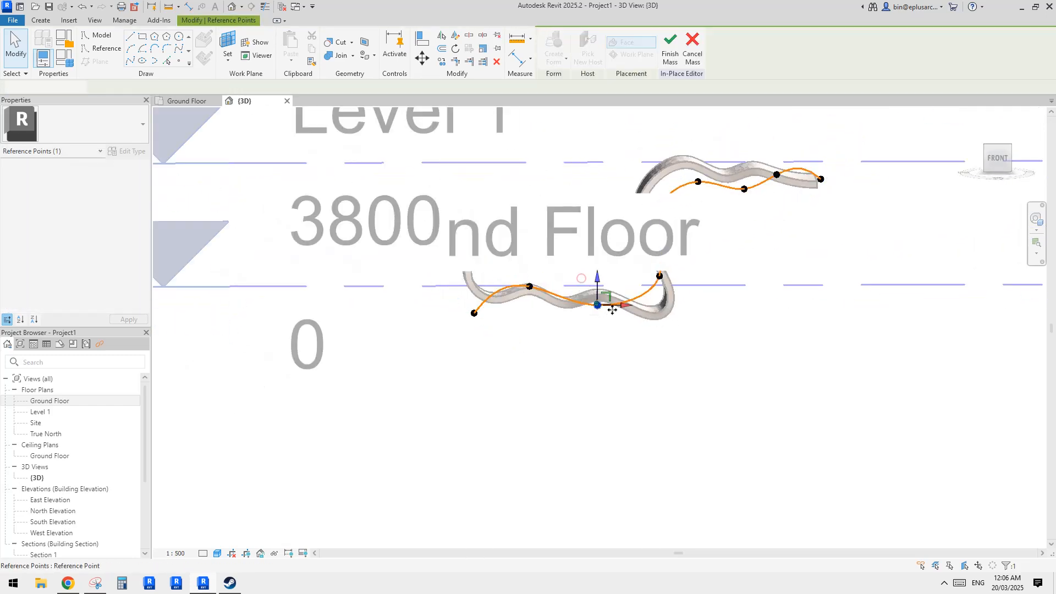
pyautogui.moveTo(596, 289); pyautogui.dragTo(622, 272)
pyautogui.keyDown('shift'); pyautogui.moveTo(622, 272); pyautogui.dragTo(742, 217, button='middle'); pyautogui.keyUp('shift')
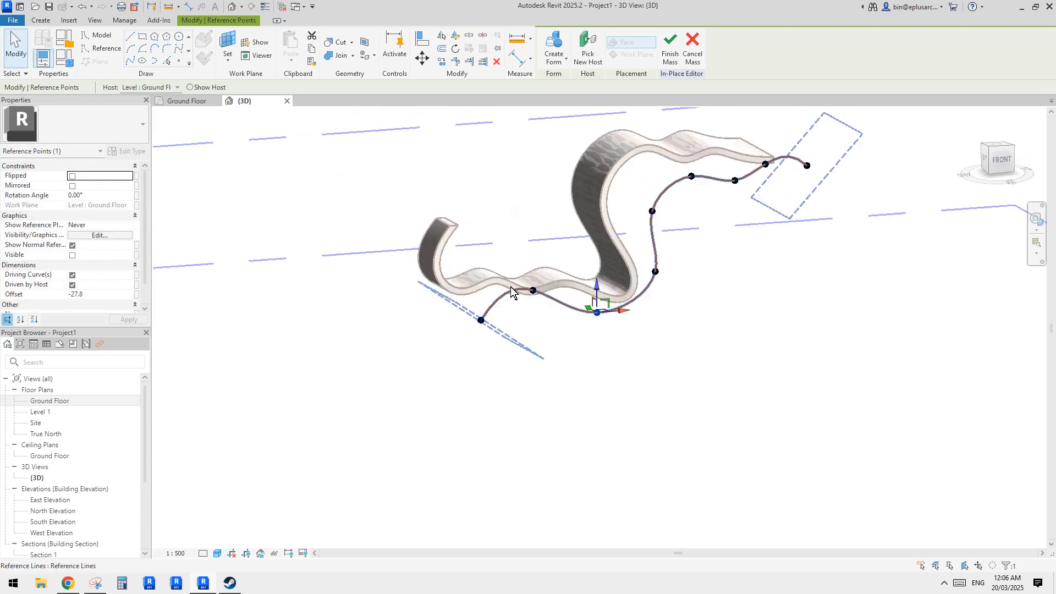
pyautogui.keyDown('shift'); pyautogui.moveTo(497, 304); pyautogui.dragTo(833, 204, button='middle'); pyautogui.keyUp('shift')
pyautogui.keyDown('shift'); pyautogui.moveTo(603, 196); pyautogui.dragTo(589, 277, button='middle'); pyautogui.keyUp('shift')
pyautogui.press('Escape')
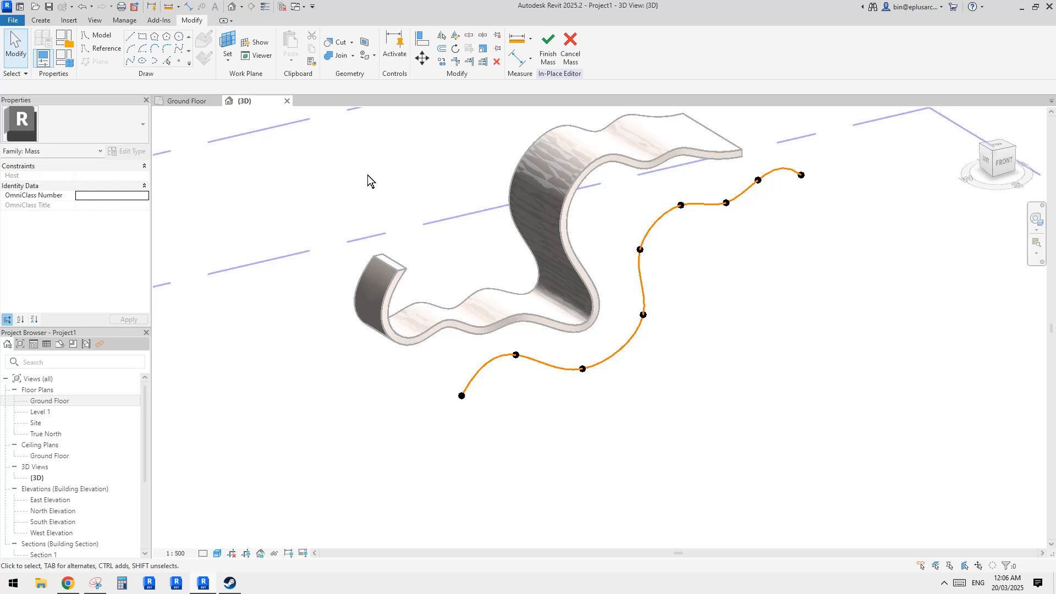
# Place a reference point hosted on the spline between its first and second points, drawing on face
pyautogui.click(182, 65)
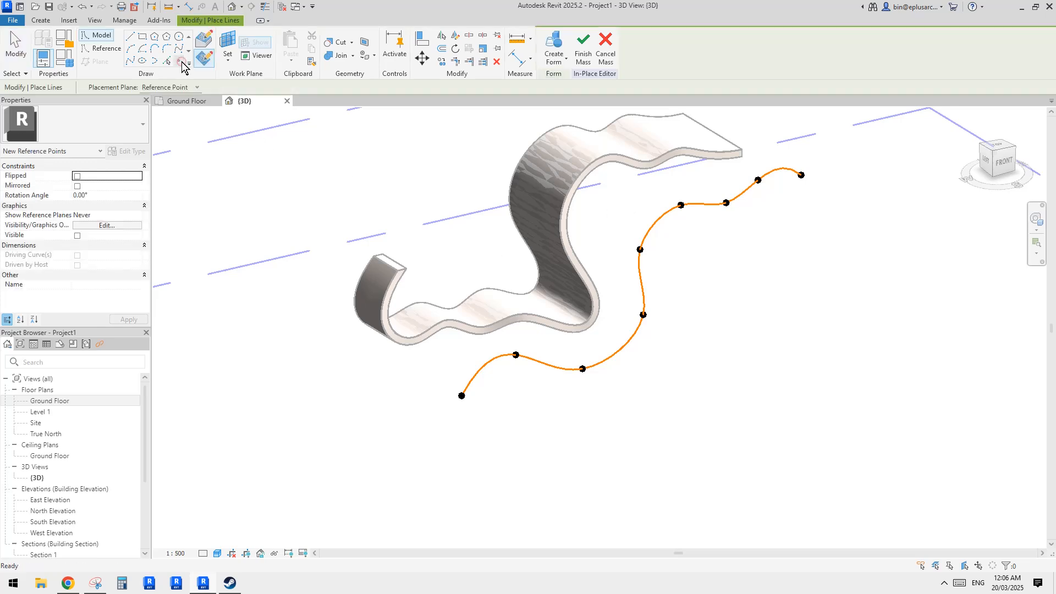
pyautogui.click(204, 44)
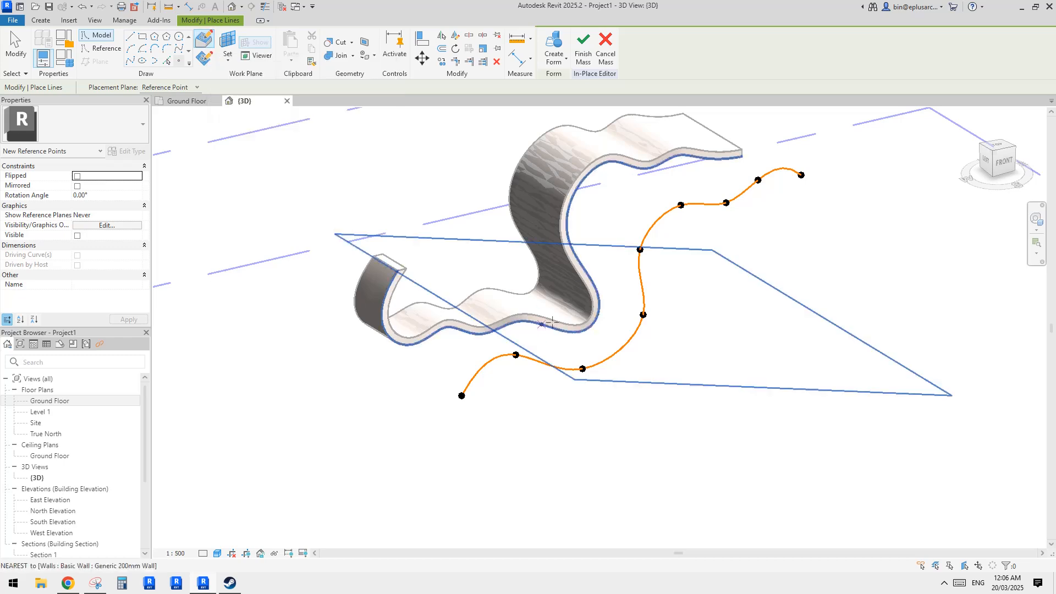
pyautogui.click(488, 373)
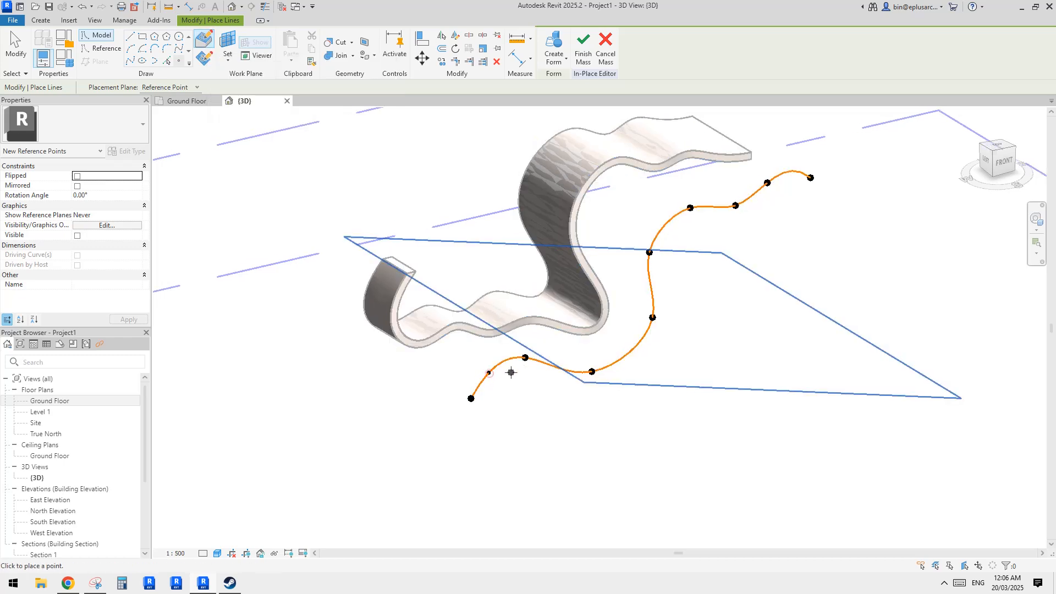
pyautogui.scroll(2, 489, 374)
pyautogui.moveTo(490, 372); pyautogui.dragTo(536, 351, button='middle')
pyautogui.press('Escape')
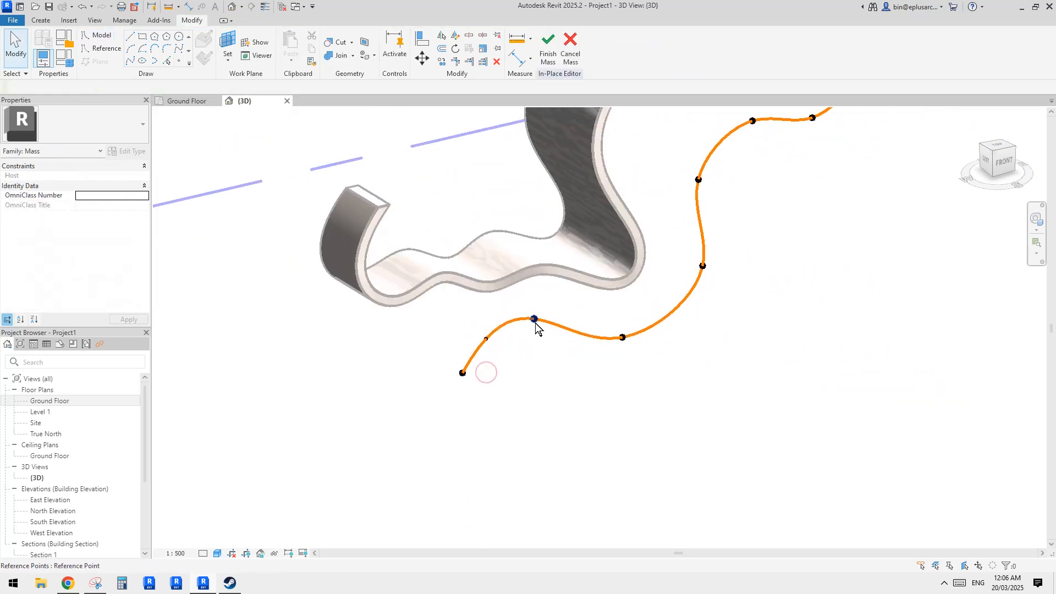
# Inspect the spline's second driving point and compare it with the newly hosted point
pyautogui.click(534, 318)
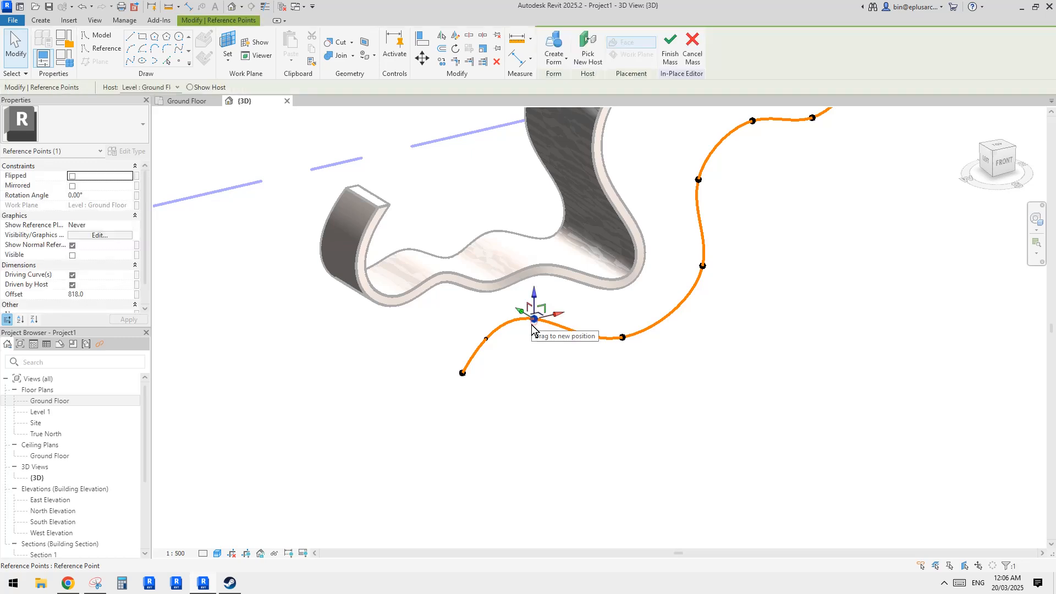
pyautogui.press('Escape')
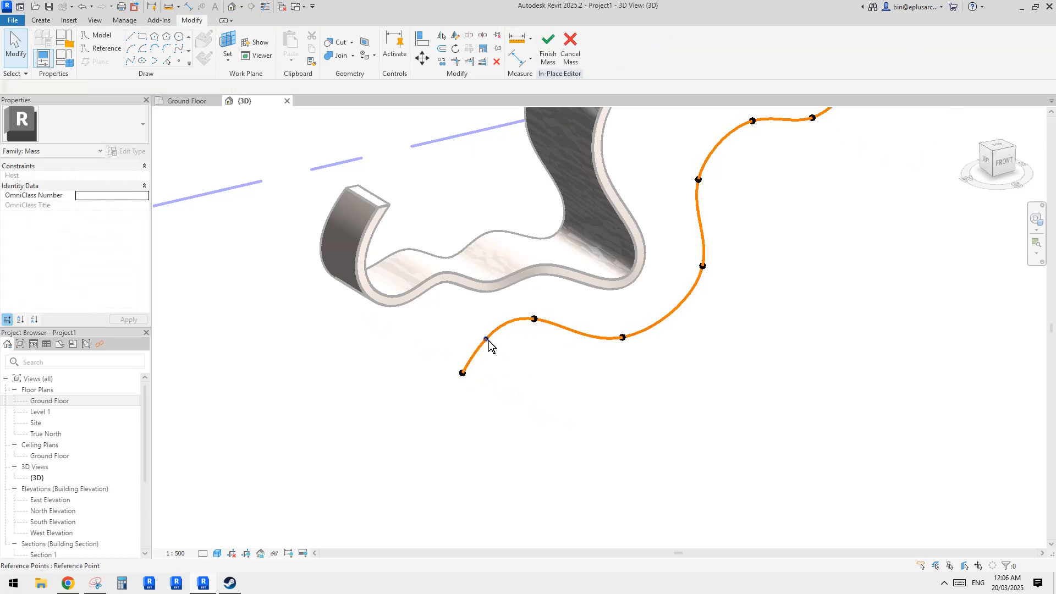
pyautogui.click(536, 324)
pyautogui.moveTo(534, 339); pyautogui.dragTo(521, 372, button='middle')
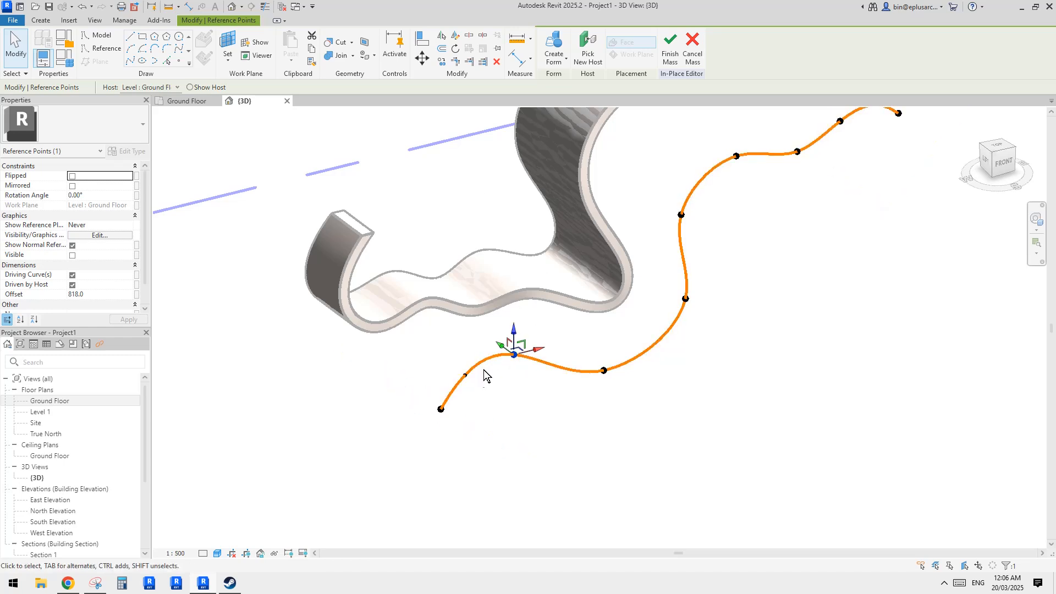
pyautogui.moveTo(550, 367); pyautogui.dragTo(545, 379, button='middle')
pyautogui.press('Escape')
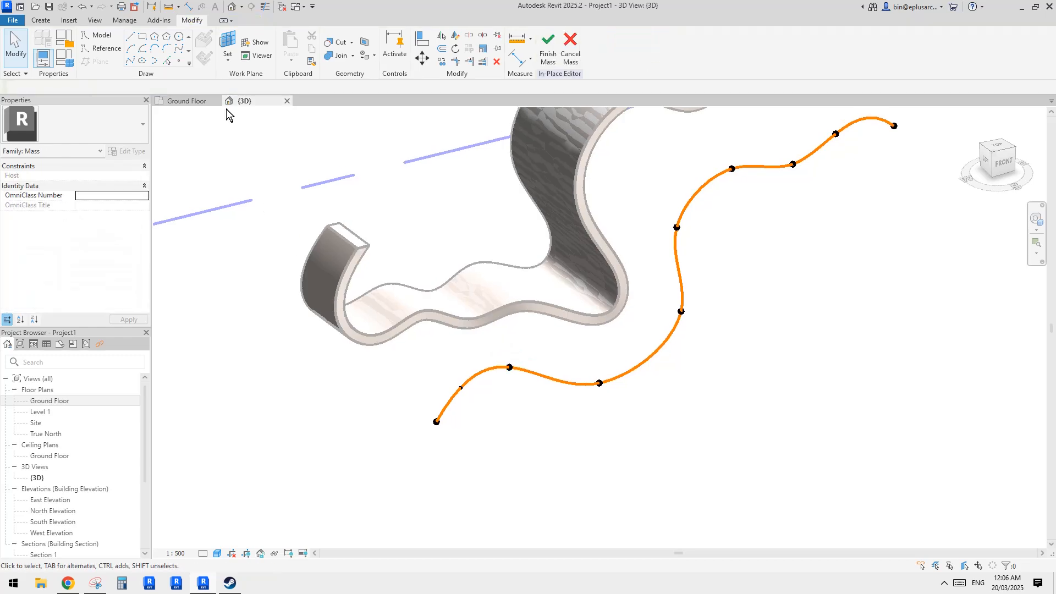
# Place another reference point hosted on the spline between its second and third points, drawing on face instead of on the work plane
pyautogui.click(179, 61)
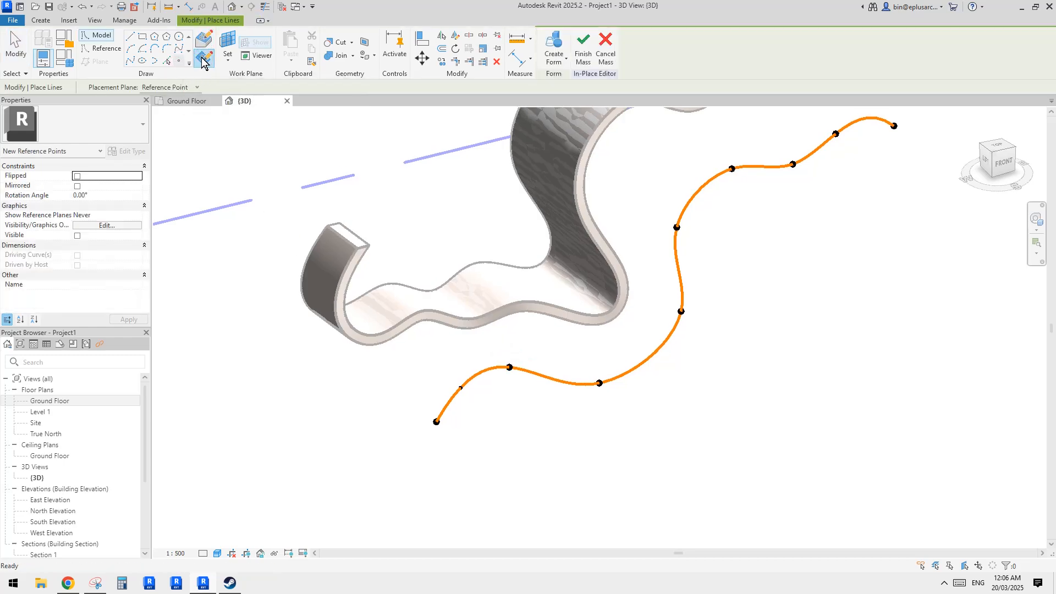
pyautogui.click(202, 59)
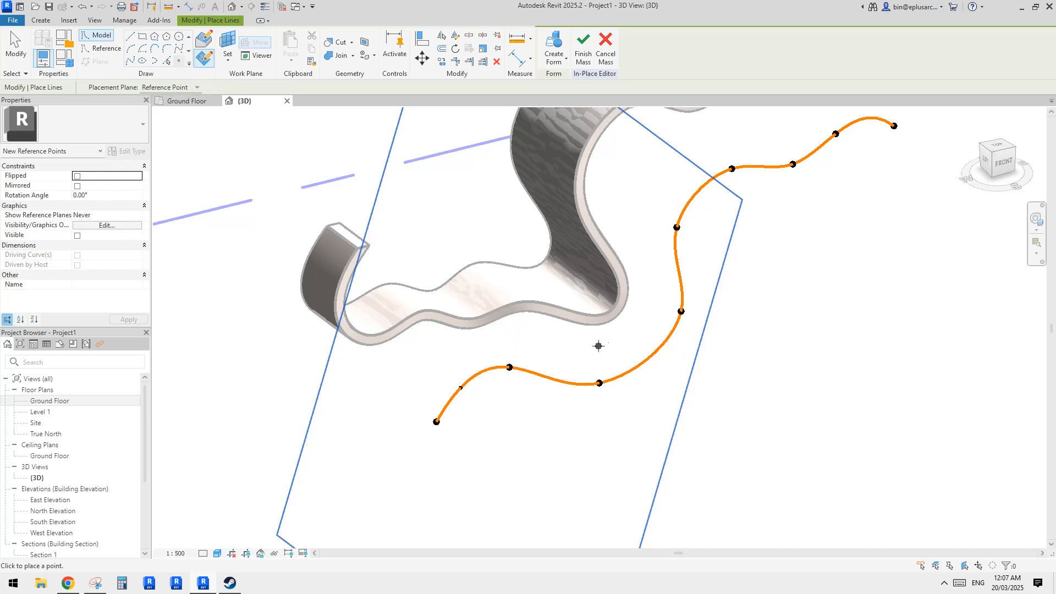
pyautogui.keyDown('shift'); pyautogui.moveTo(675, 333); pyautogui.dragTo(577, 358, button='middle'); pyautogui.keyUp('shift')
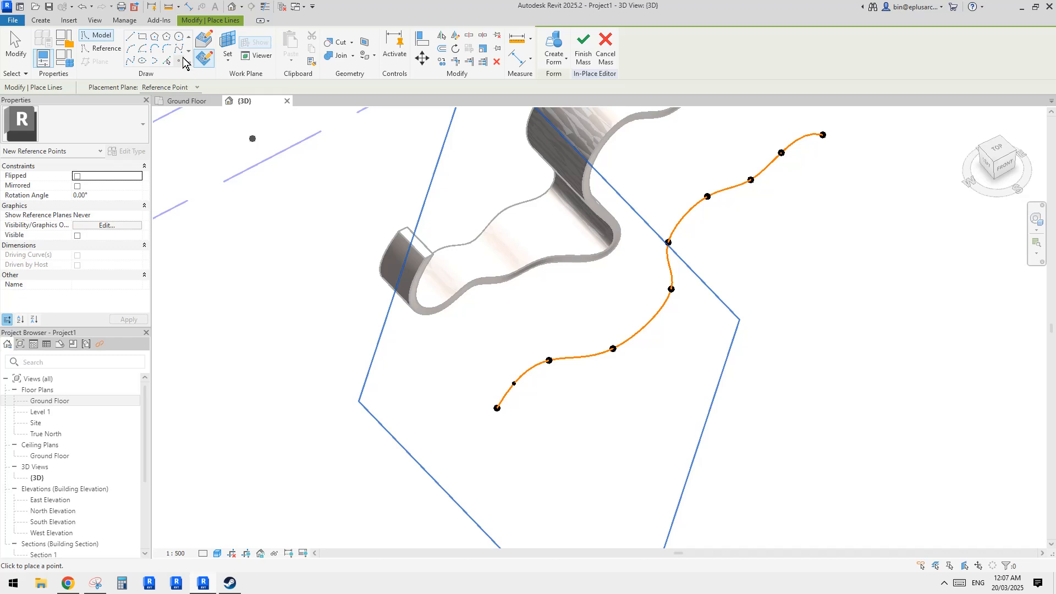
pyautogui.click(206, 42)
pyautogui.keyDown('shift'); pyautogui.moveTo(455, 242); pyautogui.dragTo(437, 233, button='middle'); pyautogui.keyUp('shift')
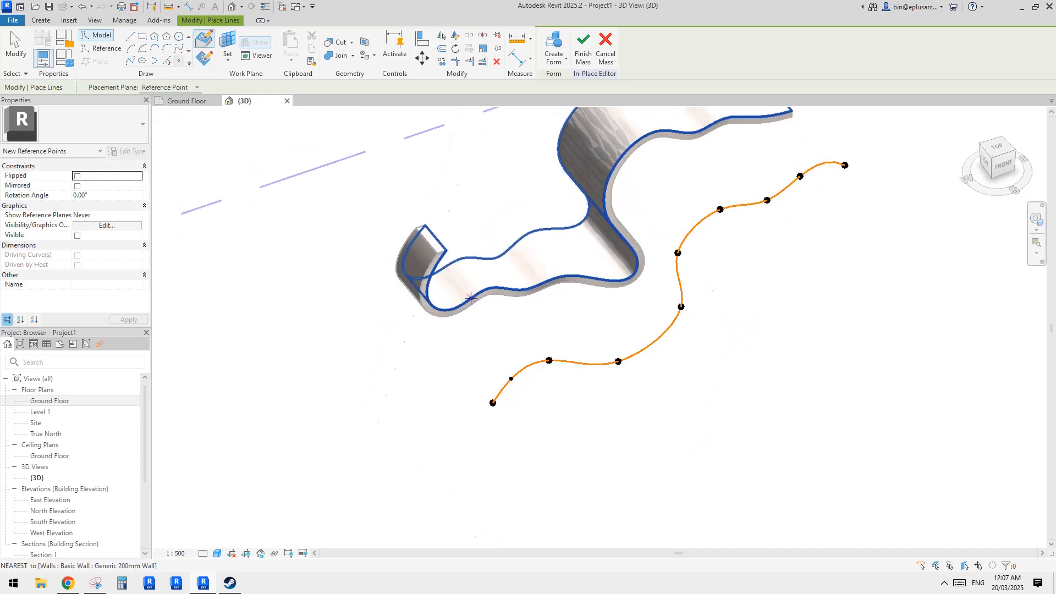
pyautogui.scroll(1, 621, 359)
pyautogui.click(575, 366)
pyautogui.press('Escape')
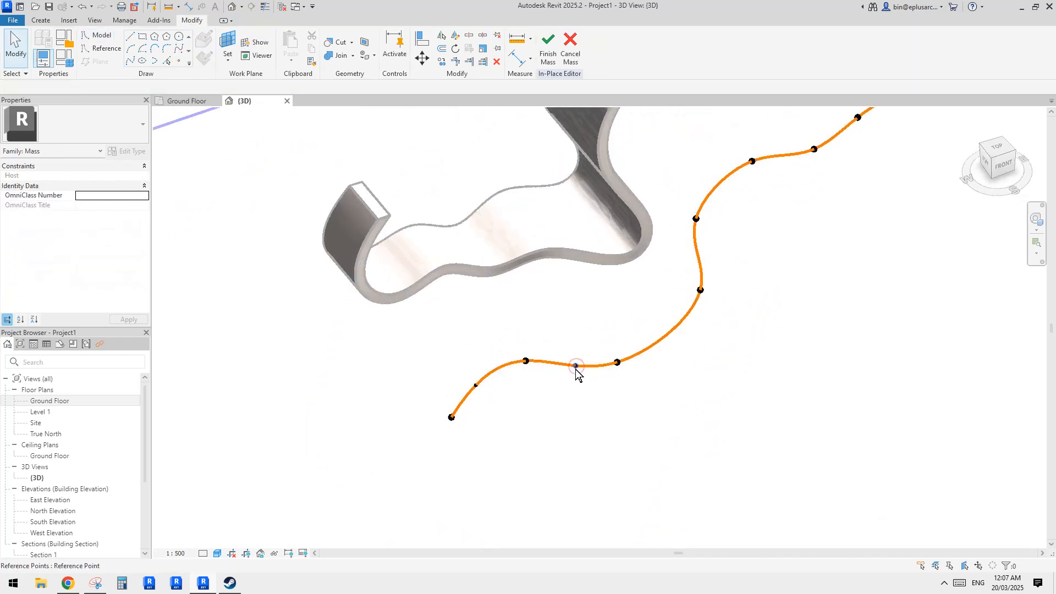
# Slide the point between the second and third points along the spline to a normalized curve parameter of about 0.219
pyautogui.click(575, 367)
pyautogui.keyDown('shift'); pyautogui.moveTo(575, 367); pyautogui.dragTo(584, 372, button='middle'); pyautogui.keyUp('shift')
pyautogui.moveTo(580, 355); pyautogui.dragTo(556, 369)
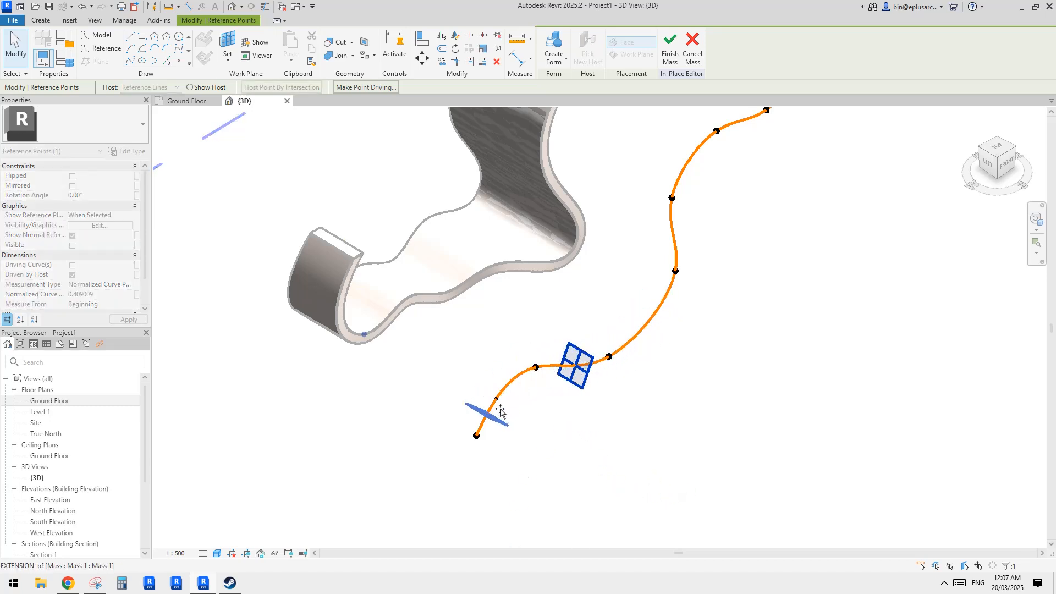
pyautogui.moveTo(501, 412); pyautogui.dragTo(571, 365)
pyautogui.keyDown('shift'); pyautogui.moveTo(617, 347); pyautogui.dragTo(599, 339, button='middle'); pyautogui.keyUp('shift')
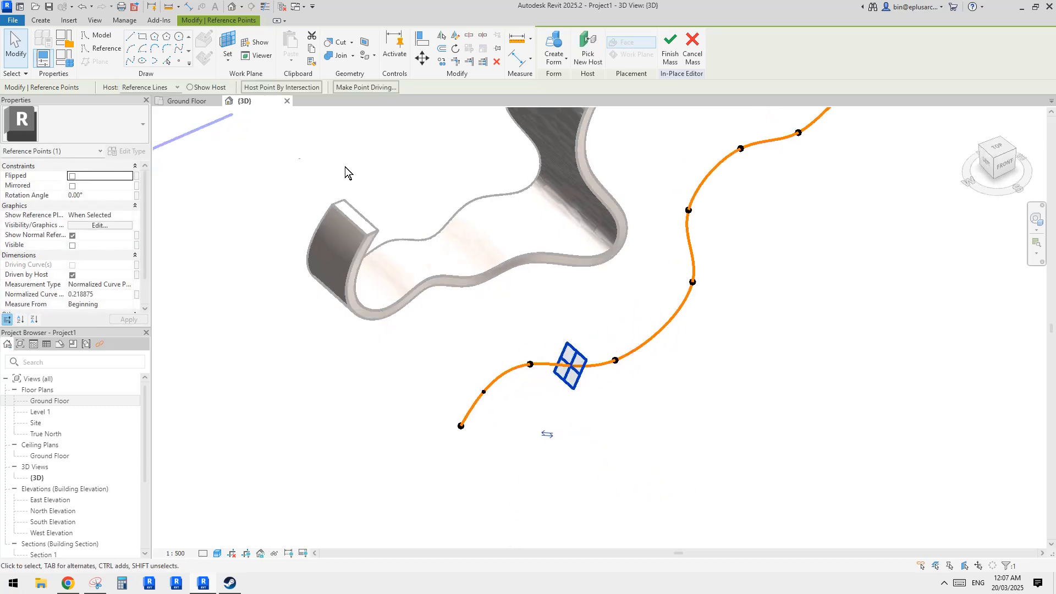
# Change the host of the point between the second and third points to <not associated>
pyautogui.click(157, 89)
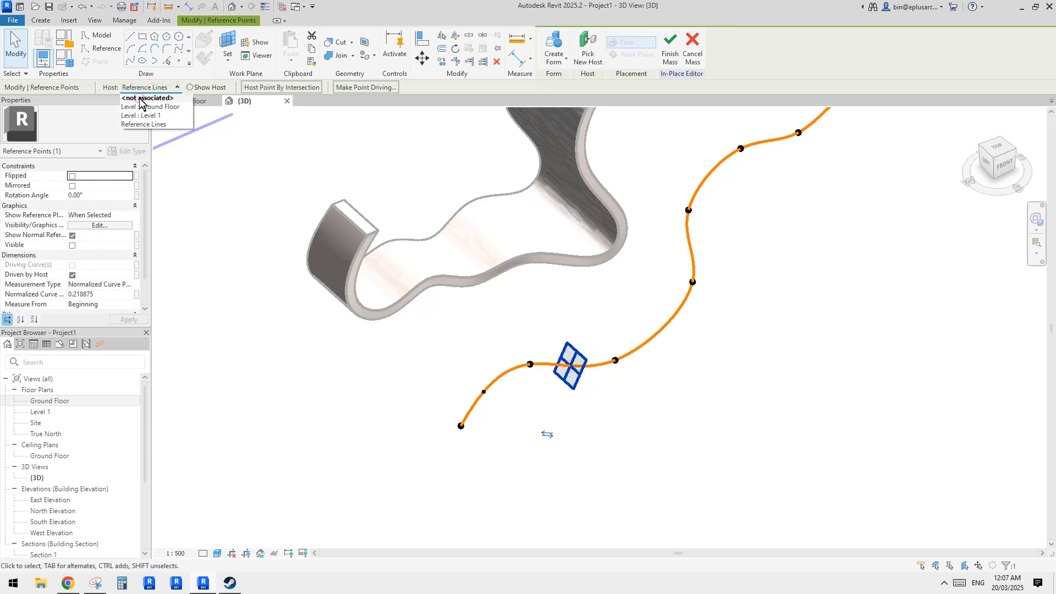
pyautogui.click(139, 99)
pyautogui.keyDown('shift'); pyautogui.moveTo(562, 369); pyautogui.dragTo(548, 365, button='middle'); pyautogui.keyUp('shift')
pyautogui.click(704, 433)
pyautogui.keyDown('shift'); pyautogui.moveTo(662, 428); pyautogui.dragTo(604, 410, button='middle'); pyautogui.keyUp('shift')
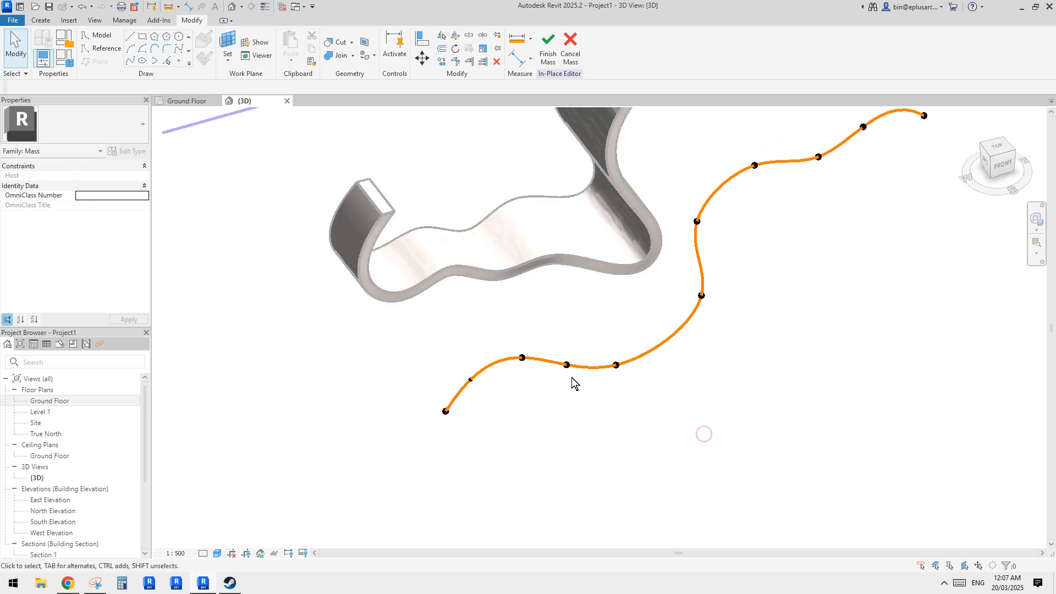
# Try moving the unhosted point off the spline to test whether it still follows the curve
pyautogui.click(567, 365)
pyautogui.keyDown('shift'); pyautogui.moveTo(567, 365); pyautogui.dragTo(562, 375, button='middle'); pyautogui.keyUp('shift')
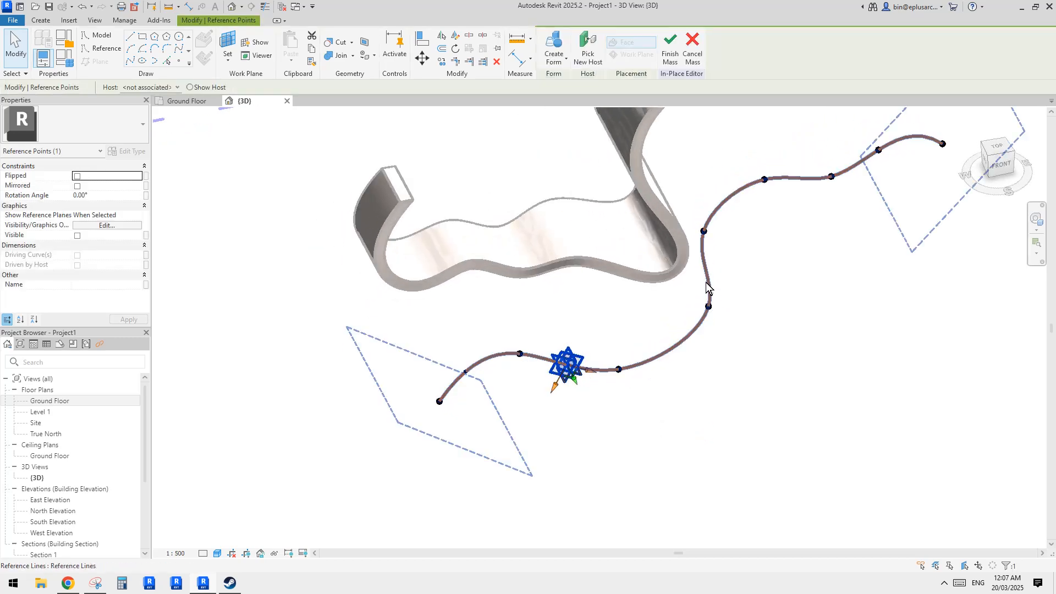
pyautogui.keyDown('shift'); pyautogui.moveTo(706, 283); pyautogui.dragTo(573, 394, button='middle'); pyautogui.keyUp('shift')
pyautogui.click(634, 424)
pyautogui.click(581, 367)
pyautogui.click(588, 377)
pyautogui.click(580, 367)
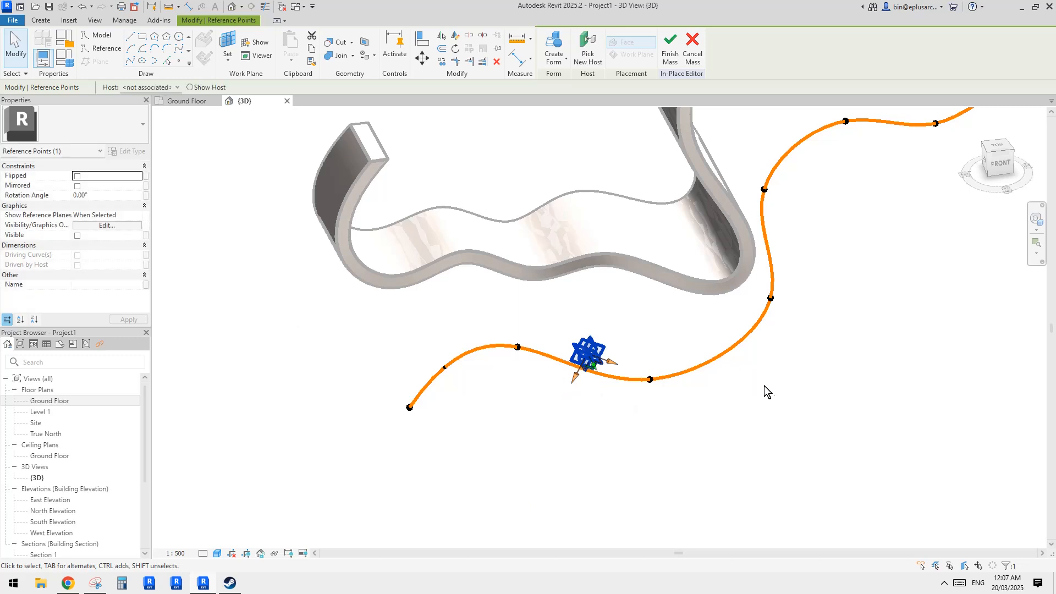
pyautogui.click(777, 395)
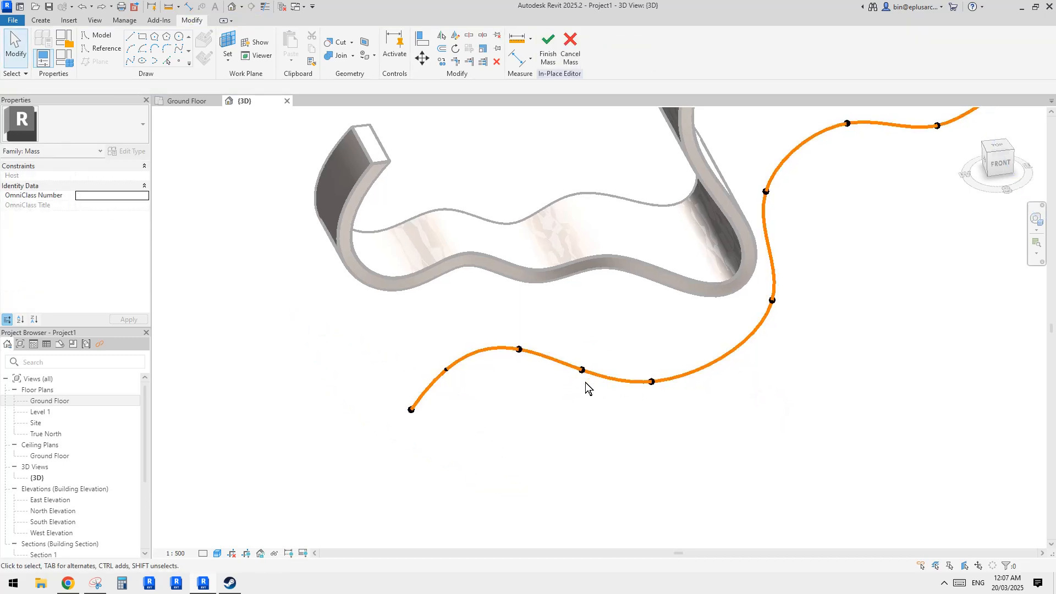
# Delete the unhosted reference point between the spline's second and third points
pyautogui.moveTo(570, 352); pyautogui.dragTo(595, 387)
pyautogui.moveTo(584, 378)
pyautogui.keyDown('shift'); pyautogui.mouseDown(button='middle')
pyautogui.moveTo(599, 401)
pyautogui.moveTo(590, 380)
pyautogui.mouseUp(button='middle'); pyautogui.keyUp('shift')
pyautogui.press('Escape')
pyautogui.click(583, 372)
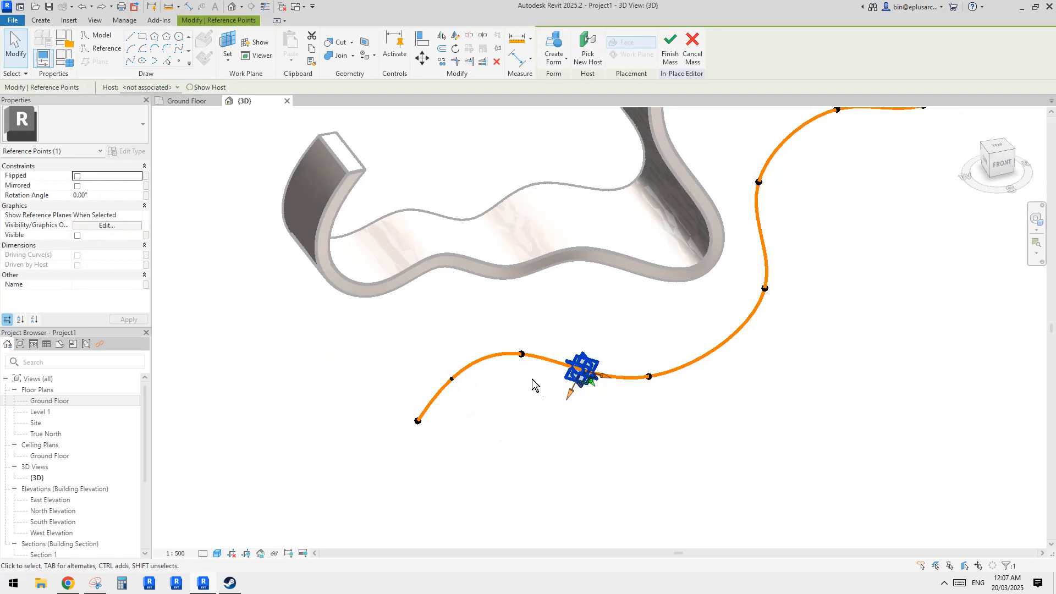
pyautogui.click(650, 442)
pyautogui.moveTo(627, 407); pyautogui.dragTo(624, 407, button='middle')
pyautogui.moveTo(562, 339); pyautogui.dragTo(606, 398)
pyautogui.moveTo(634, 376); pyautogui.dragTo(540, 417, button='middle')
pyautogui.press('Delete')
# Slide the remaining hosted point toward the spline's second point, to a normalized curve parameter of about 0.059
pyautogui.moveTo(457, 386); pyautogui.dragTo(469, 385)
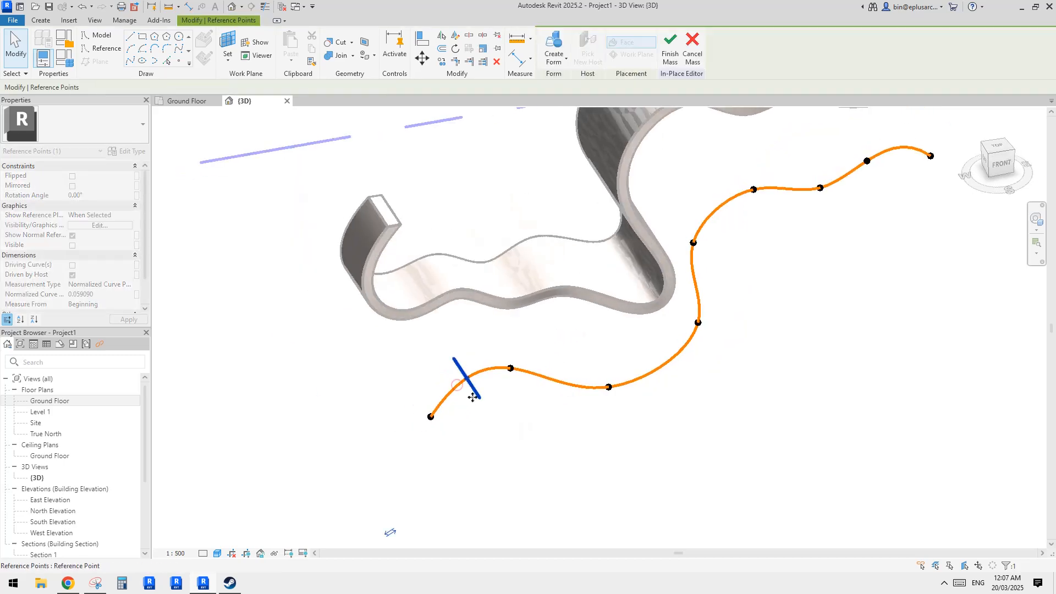
pyautogui.scroll(1, 474, 396)
pyautogui.keyDown('shift'); pyautogui.moveTo(474, 396); pyautogui.dragTo(502, 378, button='middle'); pyautogui.keyUp('shift')
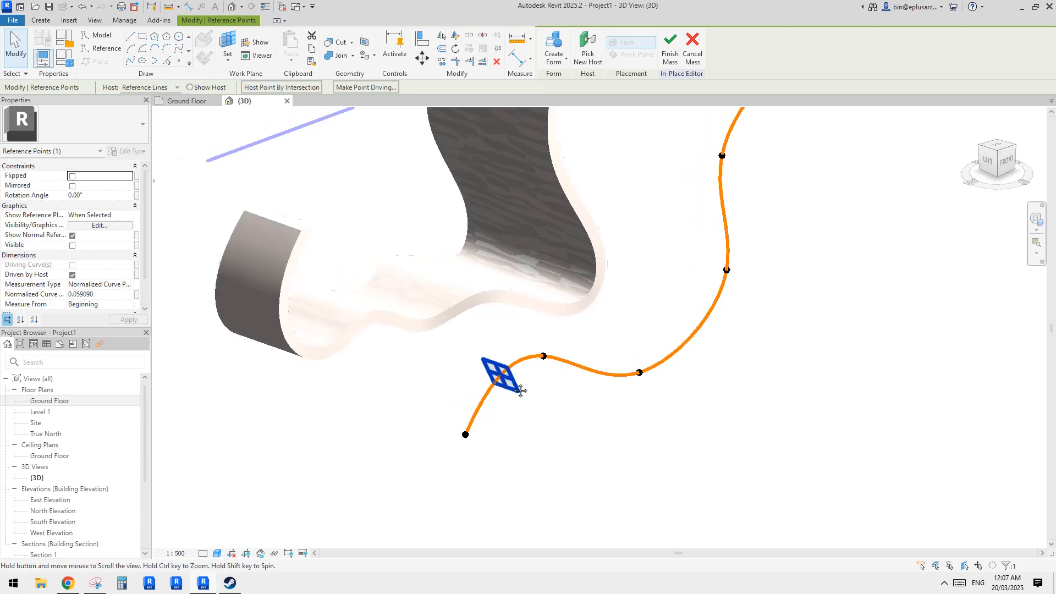
# Draw a start-end-radius reference arc of about 2535 mm radius from the hosted point, using that point's plane as the work plane
pyautogui.click(100, 54)
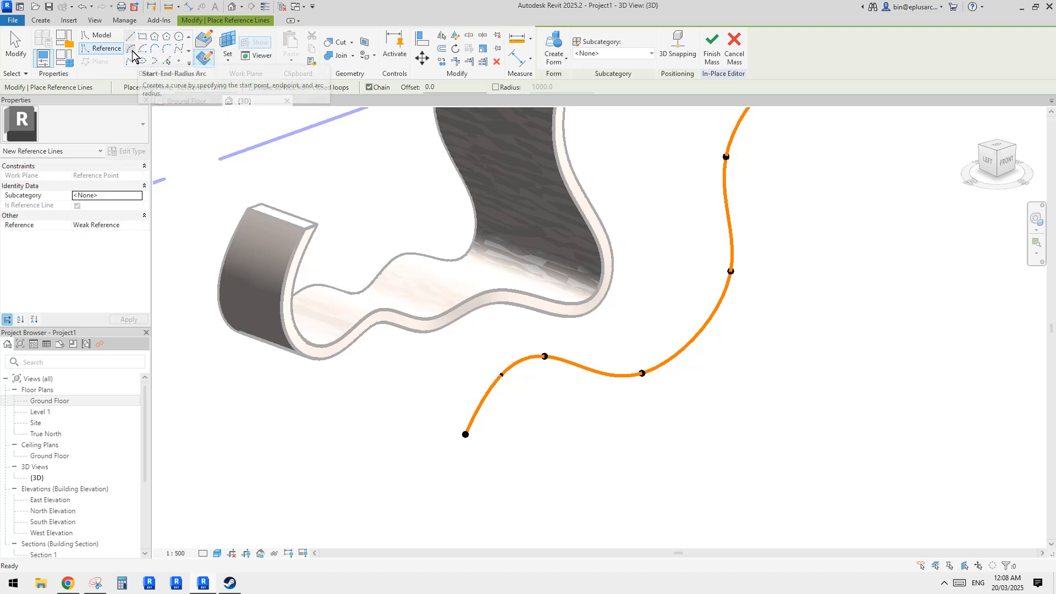
pyautogui.click(131, 49)
pyautogui.moveTo(223, 122); pyautogui.dragTo(283, 135, button='middle')
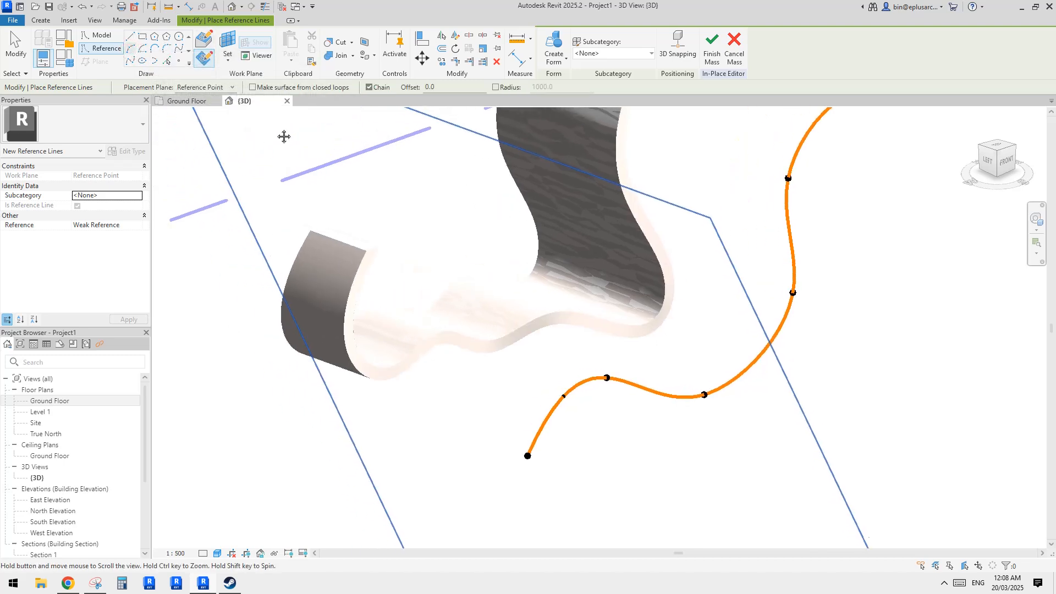
pyautogui.click(228, 43)
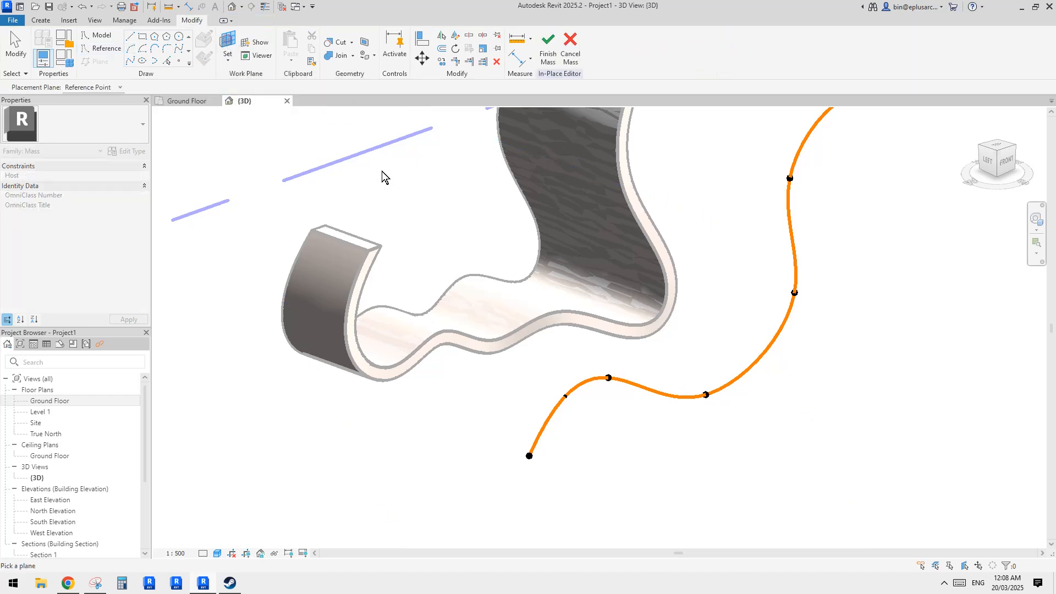
pyautogui.click(565, 396)
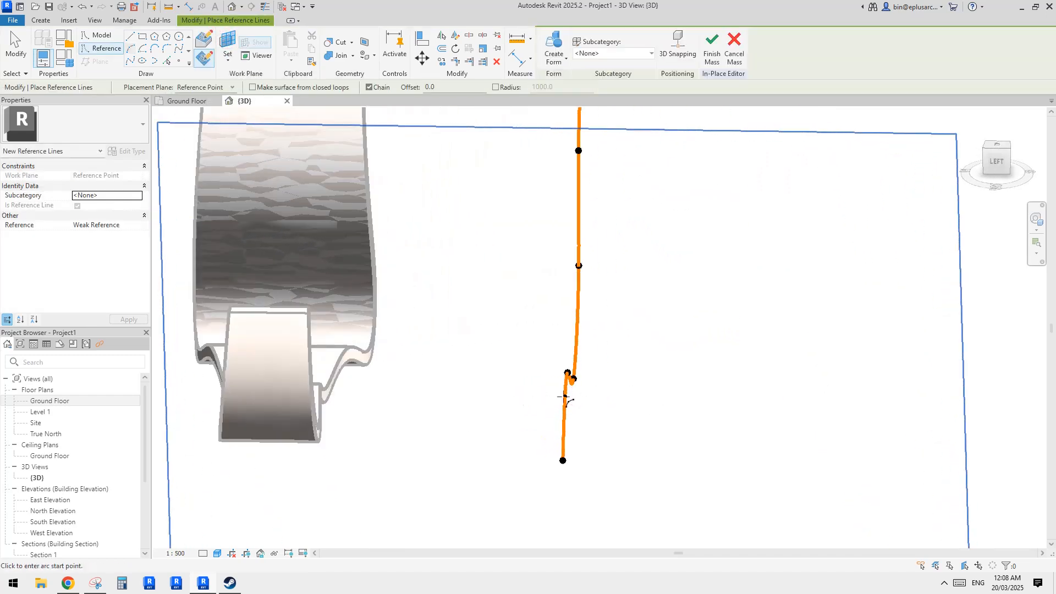
pyautogui.click(565, 396)
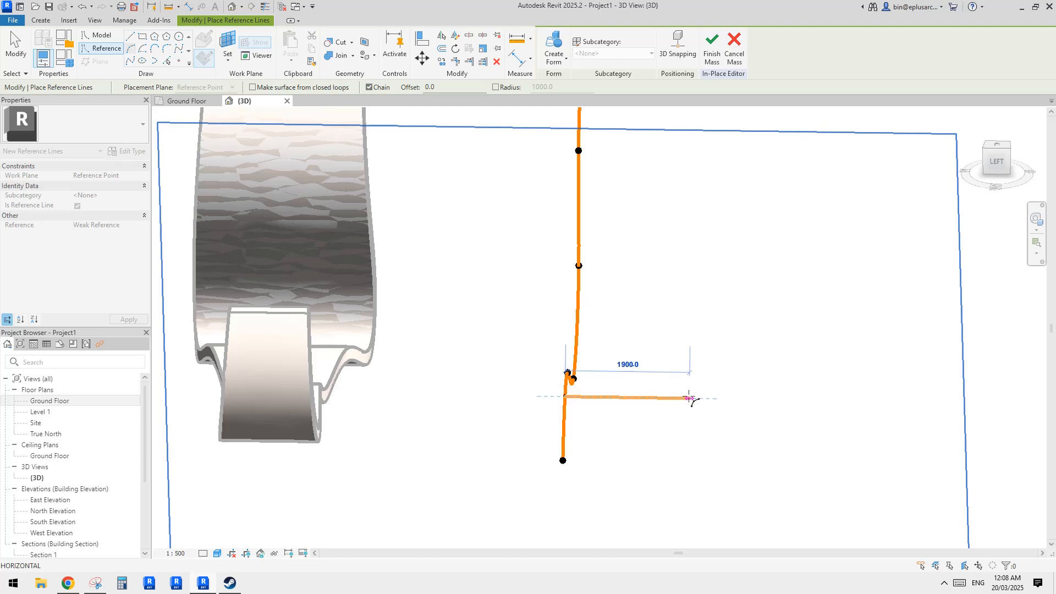
pyautogui.click(696, 398)
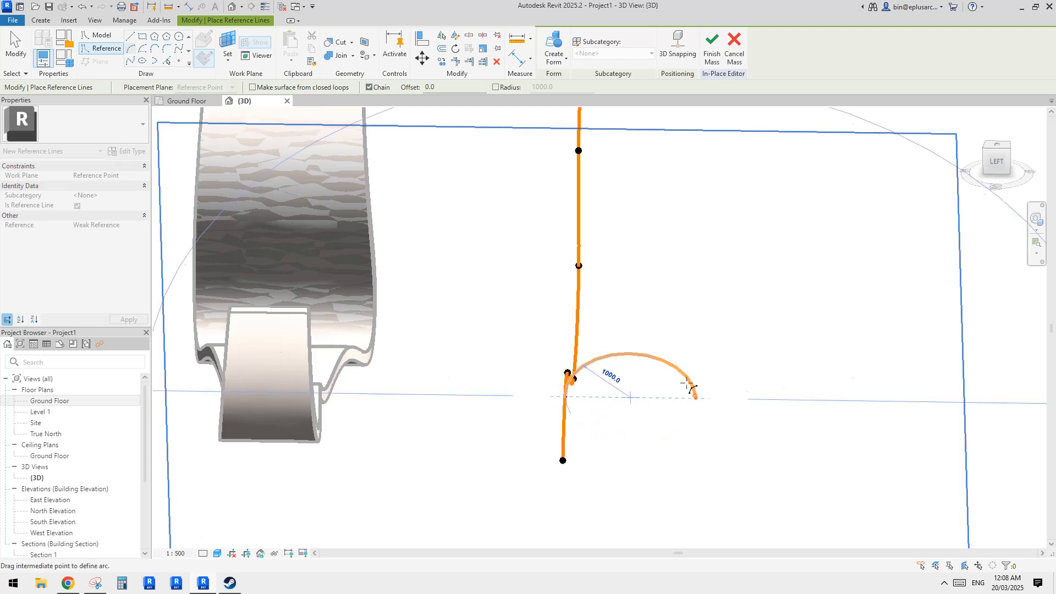
pyautogui.click(647, 392)
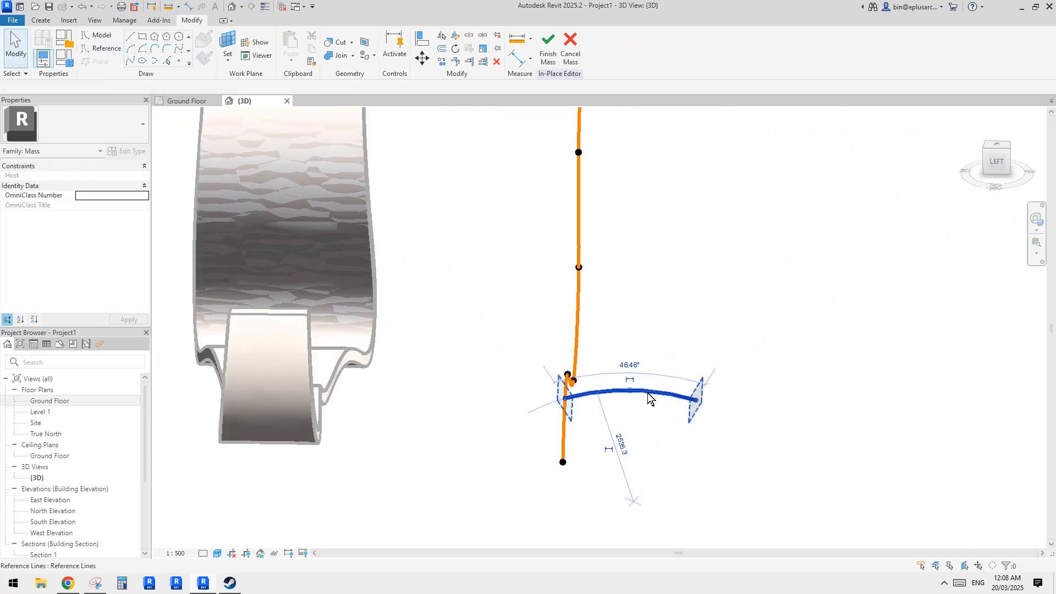
# Move the reference arc sideways so its midpoint lines up with the hosted point on the spline
pyautogui.press('m')
pyautogui.press('v')
pyautogui.click(664, 417)
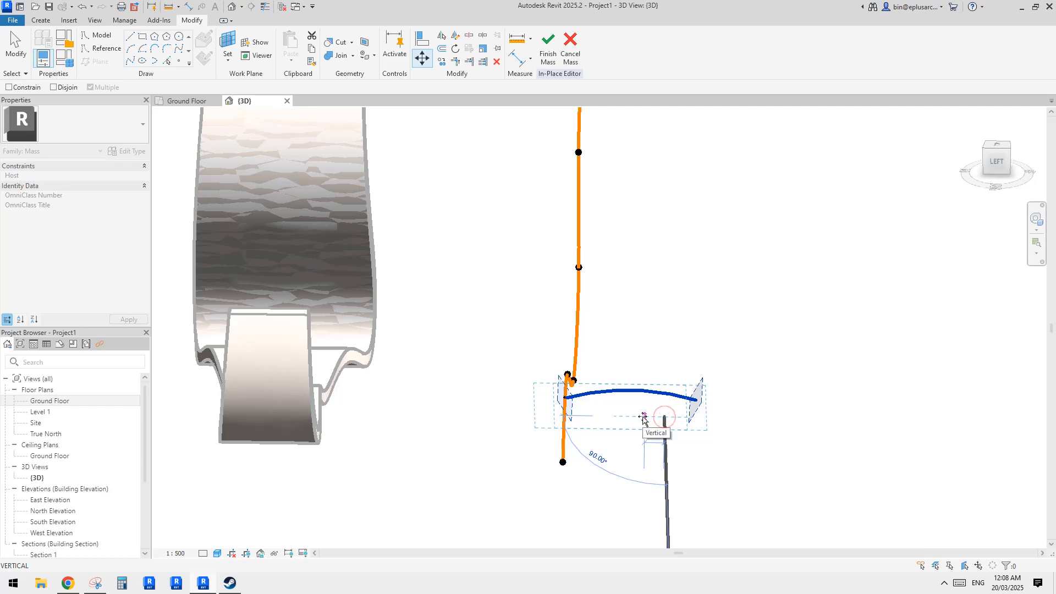
pyautogui.press('Return')
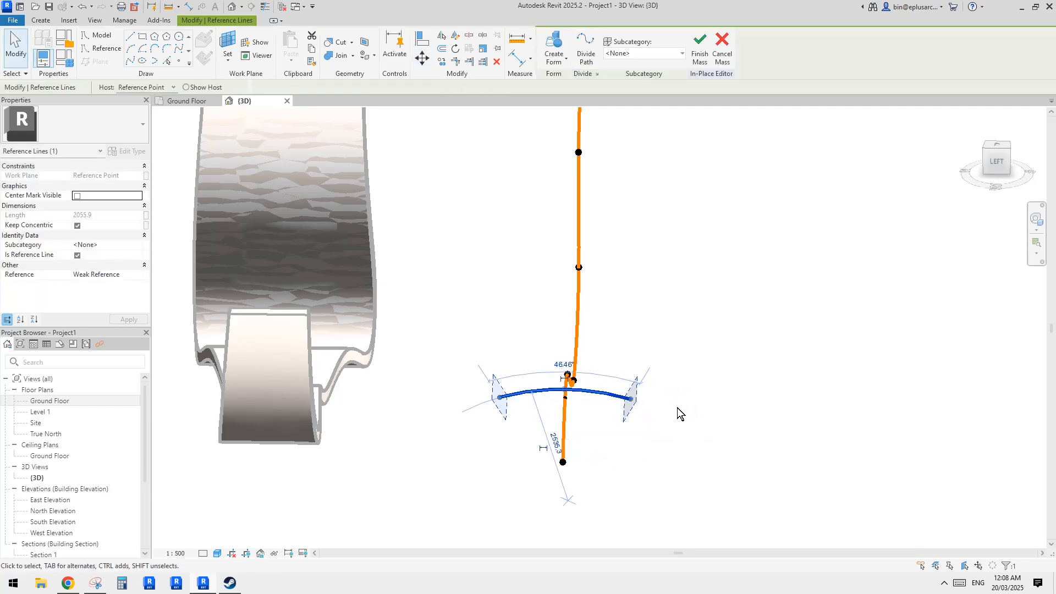
pyautogui.click(677, 407)
pyautogui.scroll(-1, 677, 407)
pyautogui.keyDown('shift'); pyautogui.moveTo(677, 408); pyautogui.dragTo(499, 421, button='middle'); pyautogui.keyUp('shift')
pyautogui.scroll(2, 599, 391)
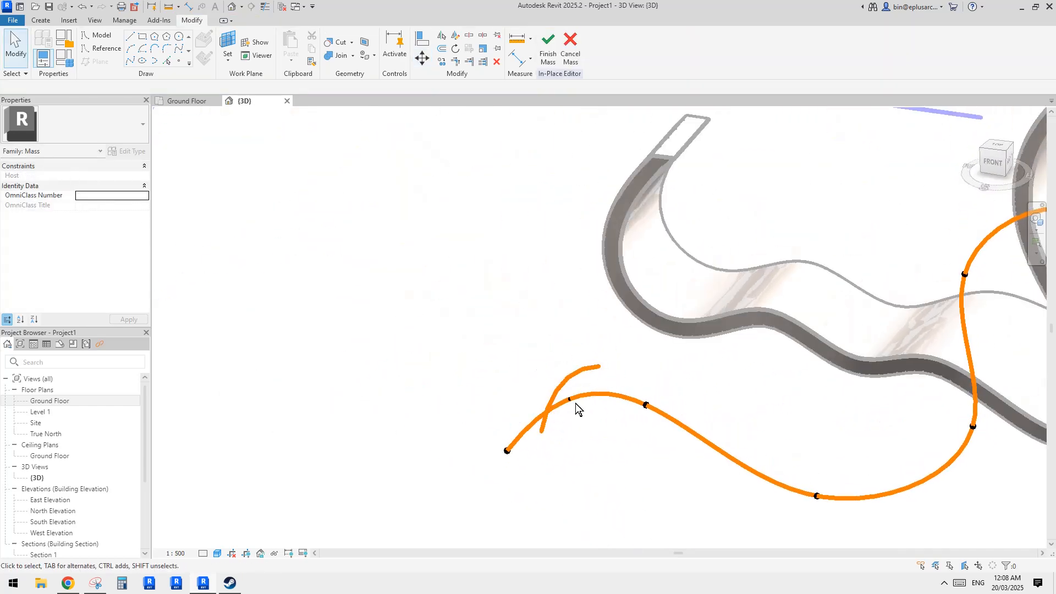
# Slide the hosted point, together with its arc, along the path closer to the spline's second point
pyautogui.moveTo(571, 400); pyautogui.dragTo(614, 398)
pyautogui.keyDown('shift'); pyautogui.moveTo(619, 405); pyautogui.dragTo(695, 428, button='middle'); pyautogui.keyUp('shift')
pyautogui.press('Escape')
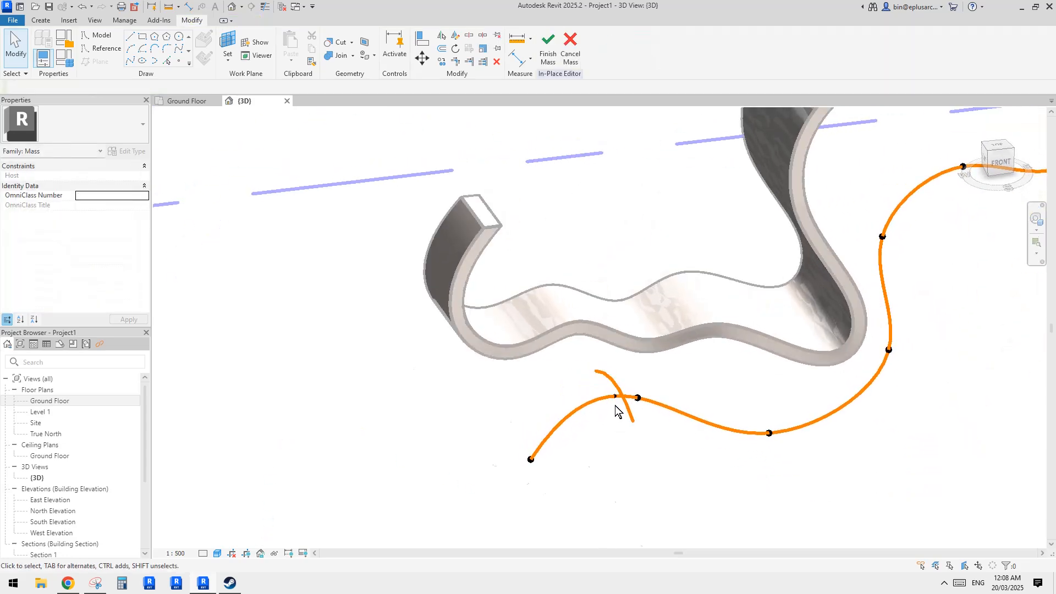
# Create a form from the reference arc and the 3D spline path
pyautogui.scroll(-1, 614, 388)
pyautogui.click(615, 387)
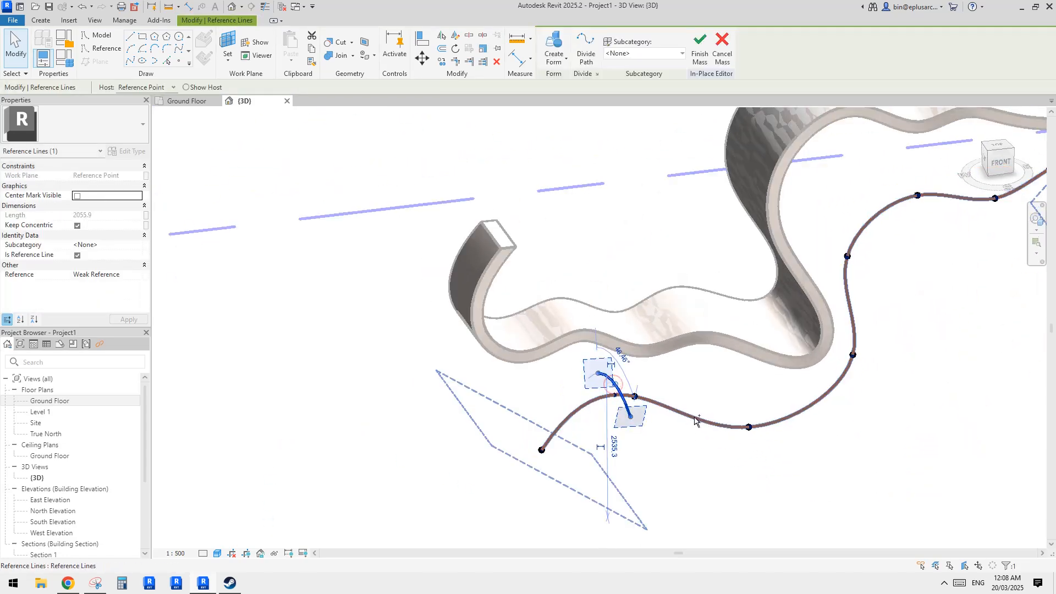
pyautogui.keyDown('ctrl'); pyautogui.click(695, 419); pyautogui.keyUp('ctrl')
pyautogui.scroll(-1, 668, 407)
pyautogui.keyDown('shift'); pyautogui.moveTo(671, 404); pyautogui.dragTo(693, 415, button='middle'); pyautogui.keyUp('shift')
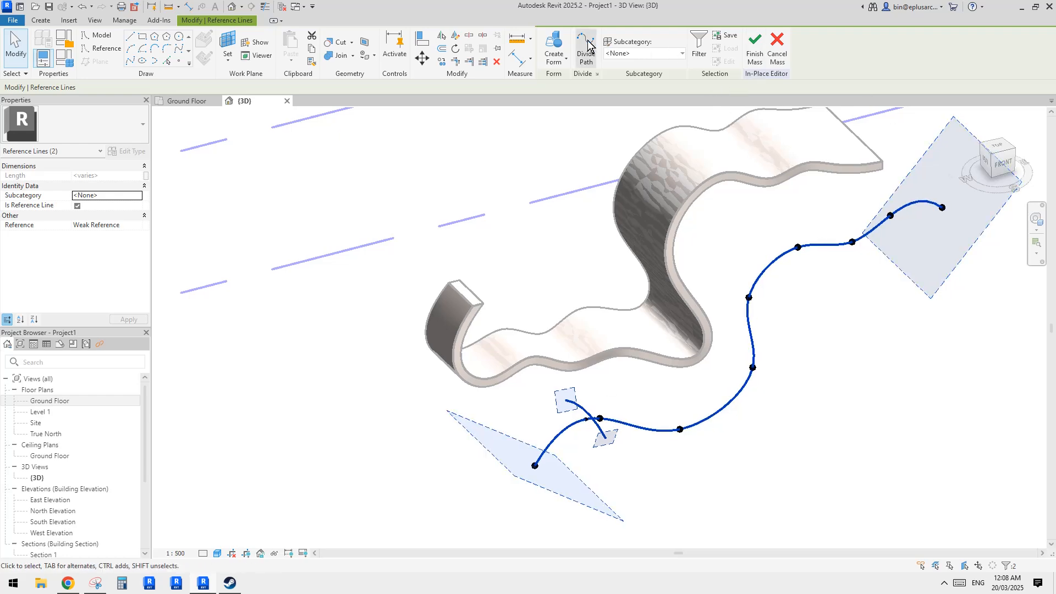
pyautogui.click(553, 46)
pyautogui.keyDown('shift'); pyautogui.moveTo(860, 329); pyautogui.dragTo(707, 242, button='middle'); pyautogui.keyUp('shift')
pyautogui.scroll(2, 725, 286)
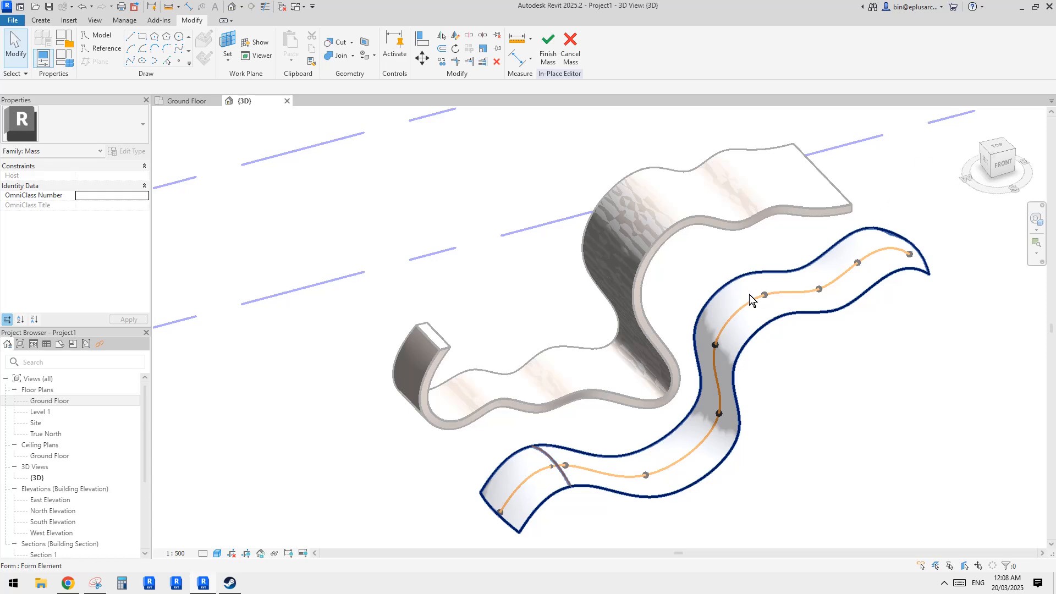
# Finish the in-place mass and select the swept form to check it as one mass
pyautogui.keyDown('shift'); pyautogui.moveTo(728, 307); pyautogui.dragTo(696, 262, button='middle'); pyautogui.keyUp('shift')
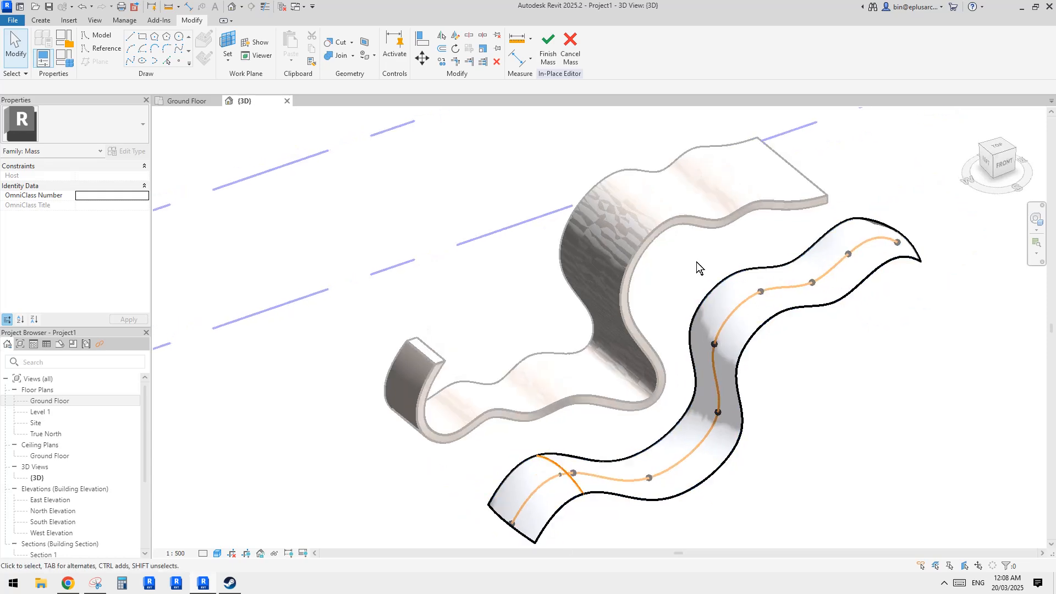
pyautogui.click(550, 68)
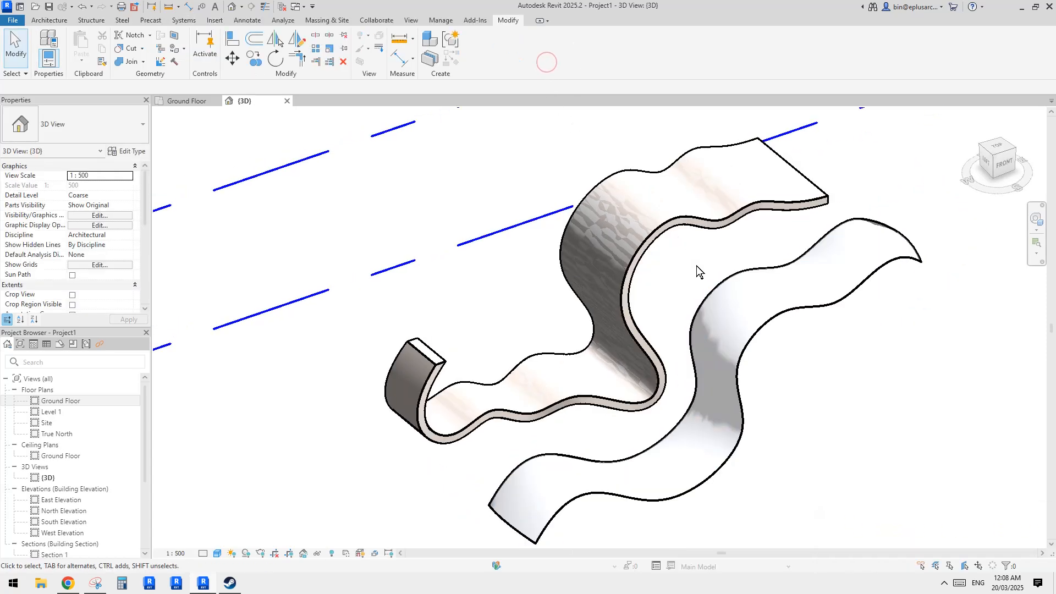
pyautogui.click(705, 381)
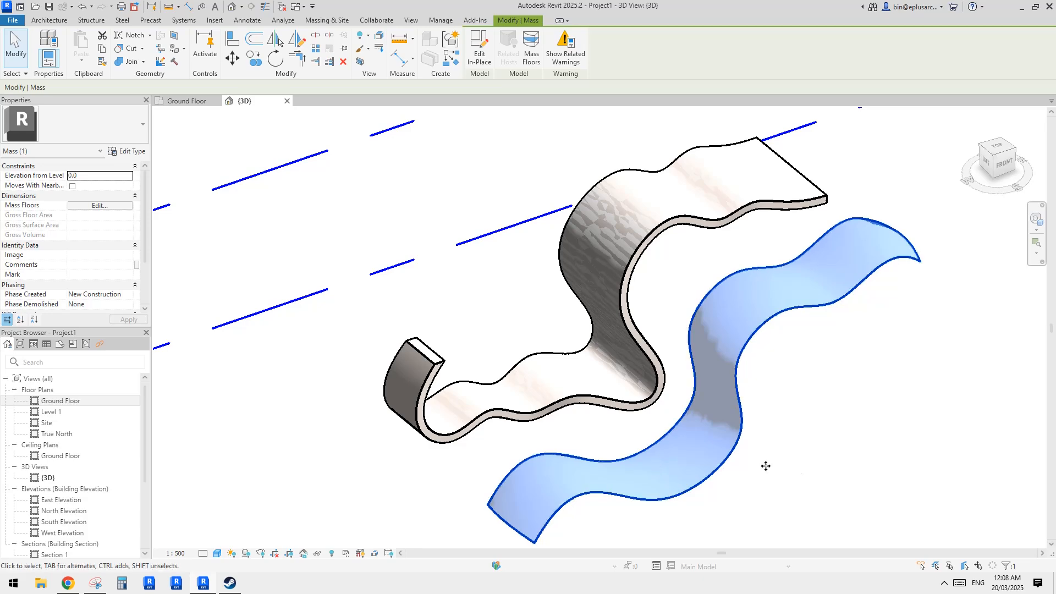
pyautogui.click(802, 458)
pyautogui.scroll(-5, 802, 458)
pyautogui.scroll(5, 589, 327)
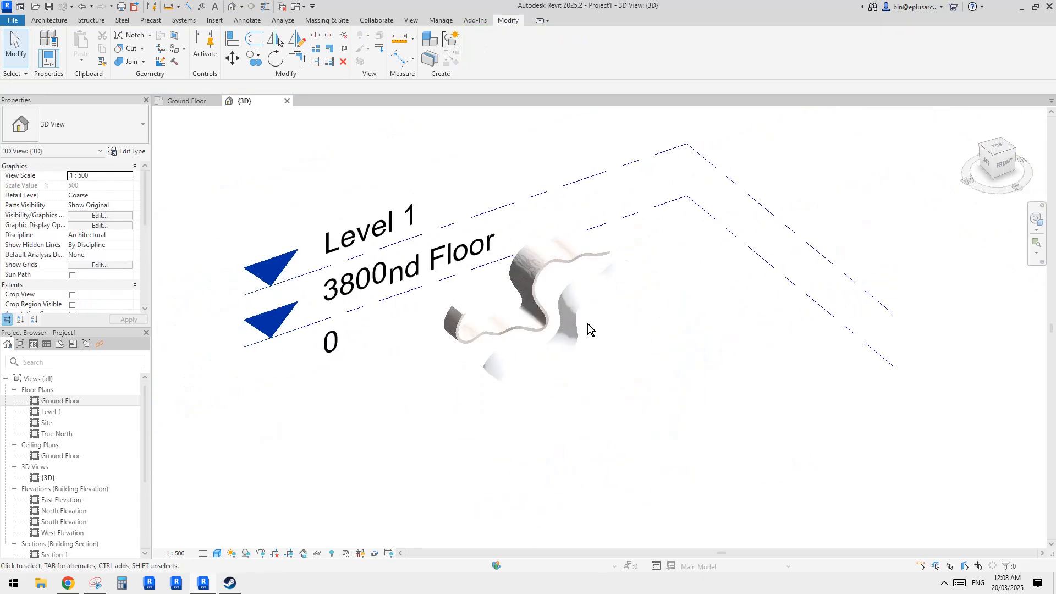
# Place a Generic 200mm Wall by face on the new curved mass, with the exterior finish face as location line
pyautogui.click(596, 316)
pyautogui.press('w')
pyautogui.press('a')
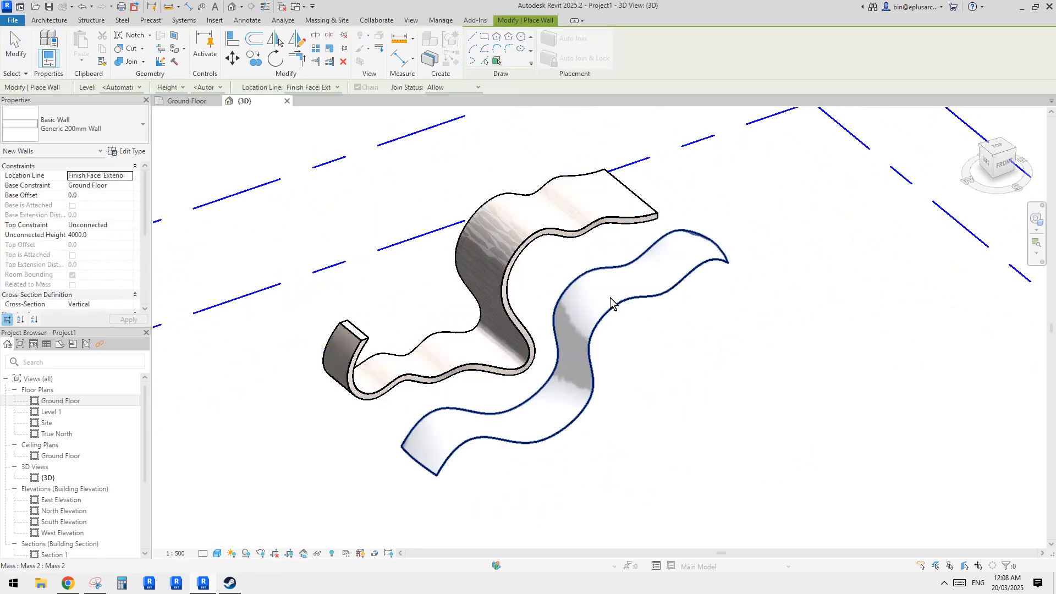
pyautogui.click(602, 306)
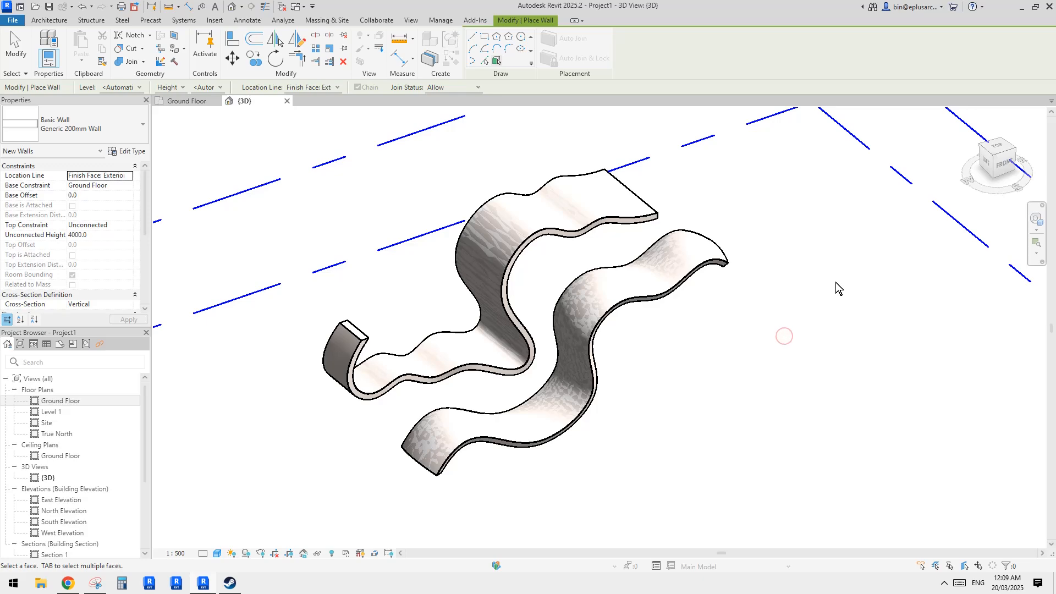
pyautogui.press('Escape')
pyautogui.scroll(-2, 687, 385)
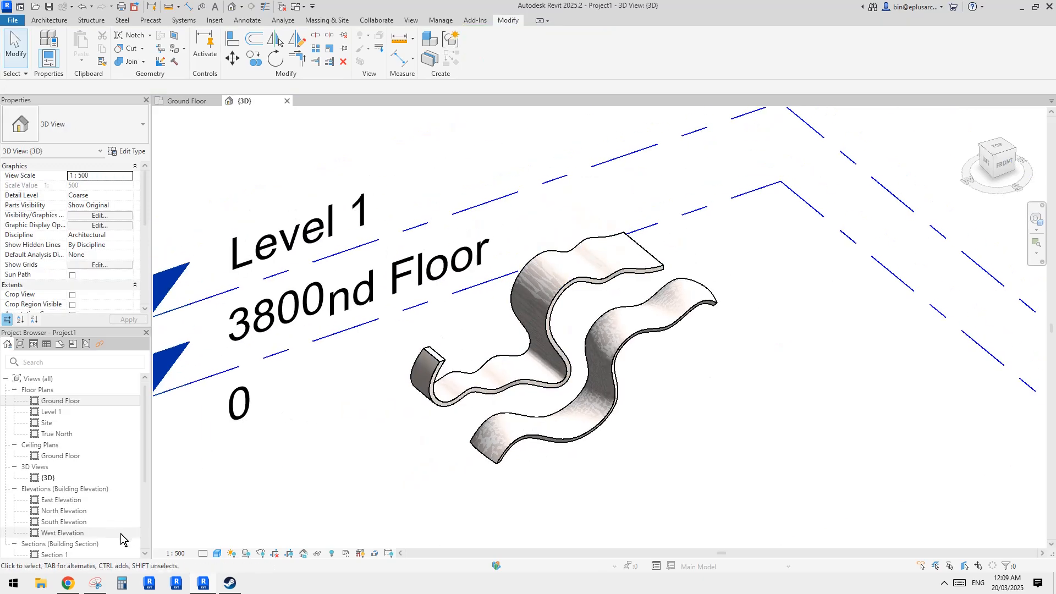
# Compare the two wavy walls in Revit with the photo of the organic perforated shape in the Reddit post in Chrome
pyautogui.click(69, 584)
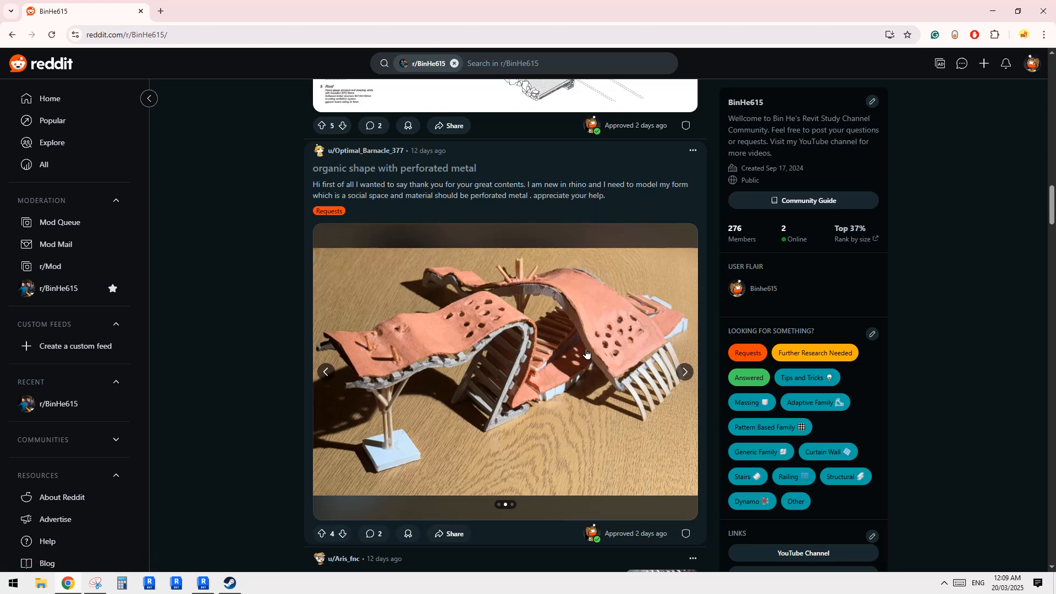
pyautogui.click(202, 584)
pyautogui.moveTo(605, 358)
pyautogui.keyDown('shift'); pyautogui.mouseDown(button='middle')
pyautogui.moveTo(660, 389)
pyautogui.moveTo(495, 341)
pyautogui.moveTo(341, 325)
pyautogui.moveTo(647, 388)
pyautogui.moveTo(594, 438)
pyautogui.moveTo(557, 402)
pyautogui.moveTo(571, 424)
pyautogui.mouseUp(button='middle'); pyautogui.keyUp('shift')
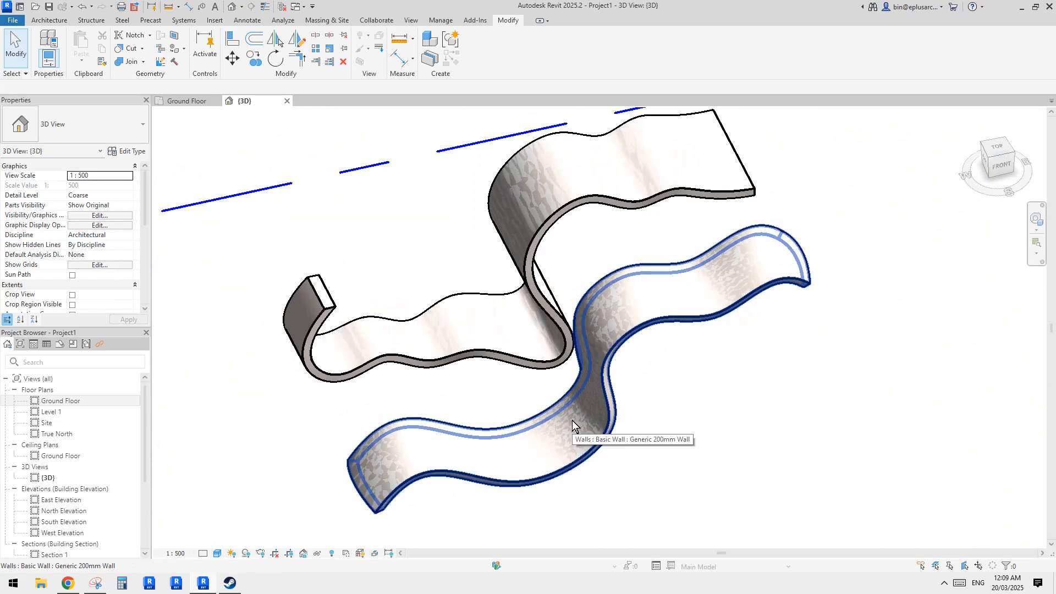
pyautogui.moveTo(356, 456); pyautogui.dragTo(354, 485, button='middle')
pyautogui.click(549, 213)
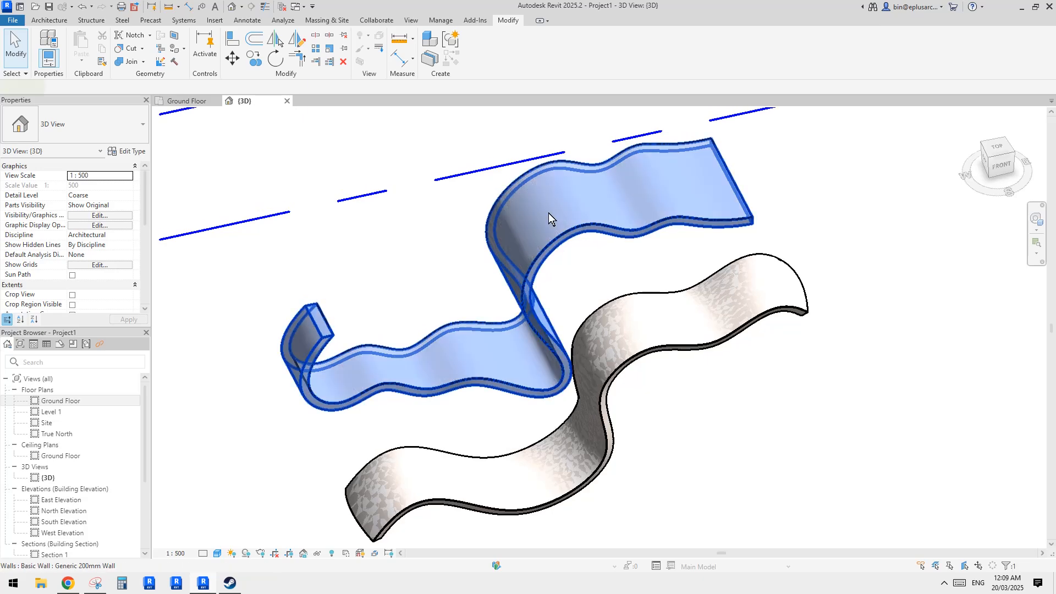
pyautogui.click(648, 325)
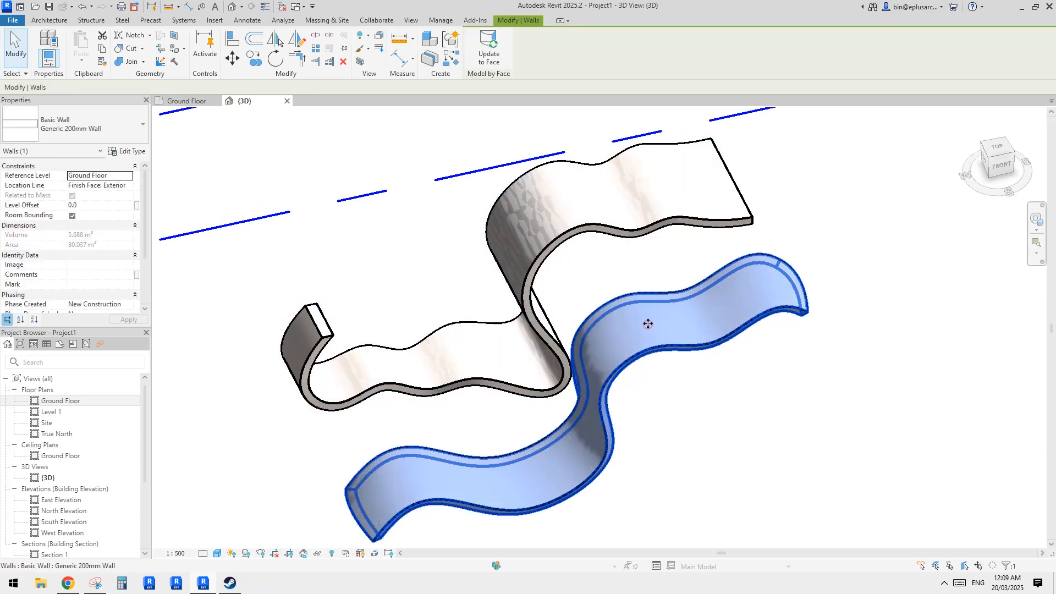
pyautogui.moveTo(466, 408); pyautogui.dragTo(449, 414, button='middle')
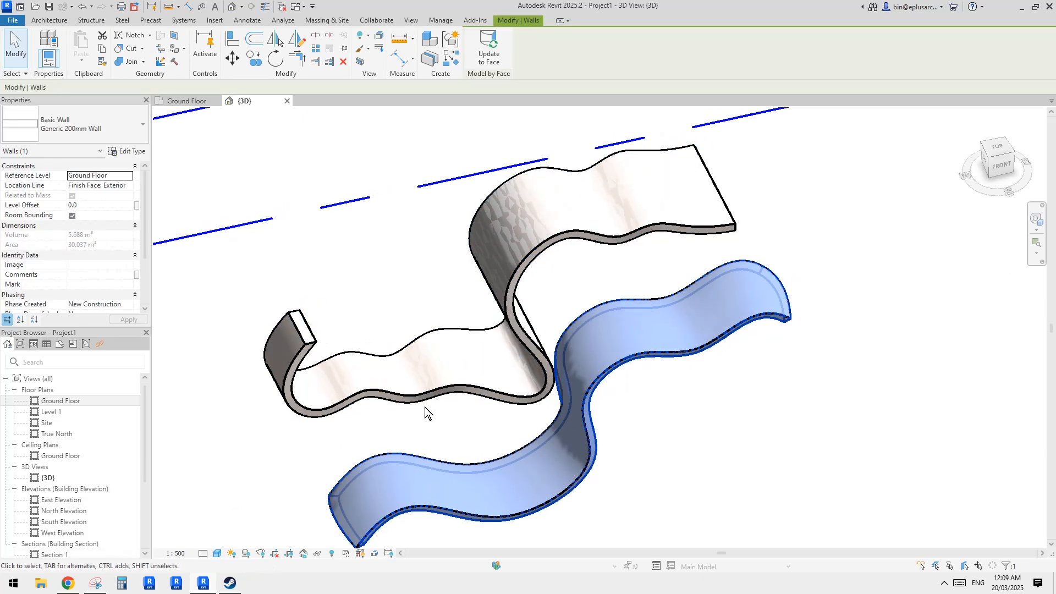
pyautogui.click(67, 584)
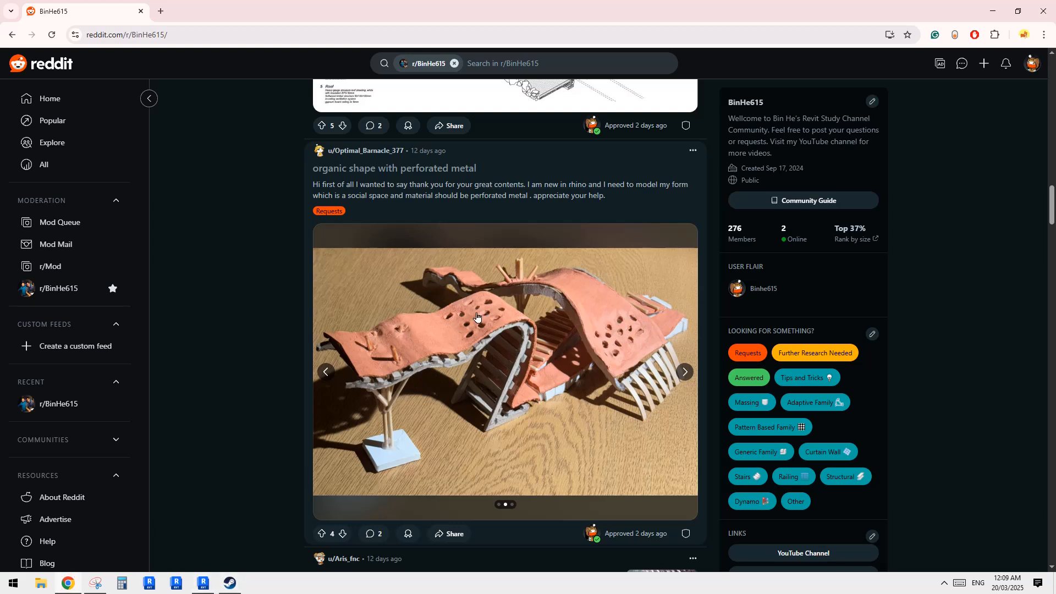
pyautogui.click(207, 577)
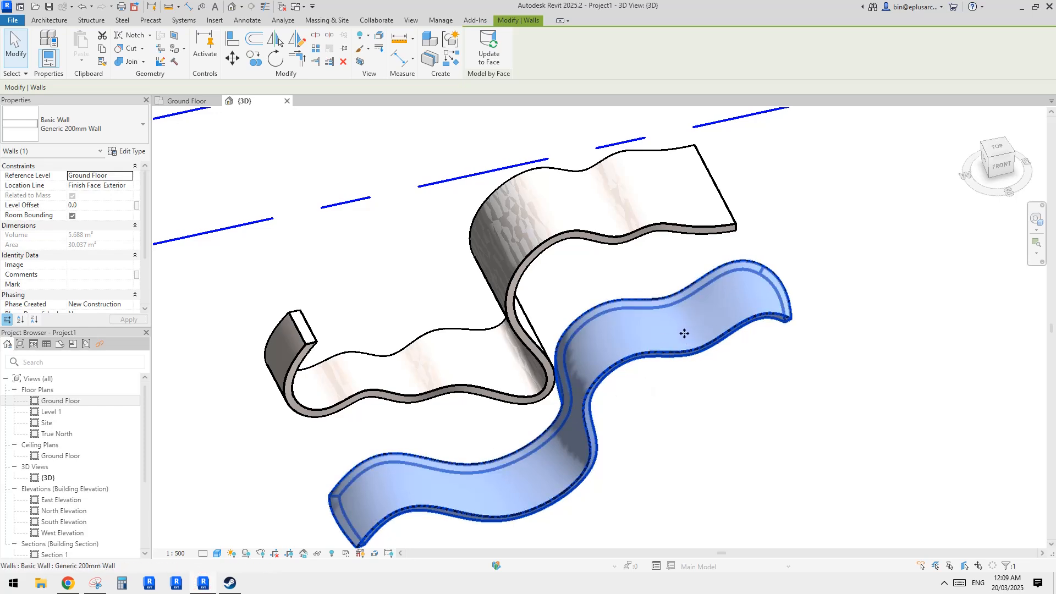
# Temporarily hide the original wavy wall and open its underlying mass for in-place editing
pyautogui.click(599, 229)
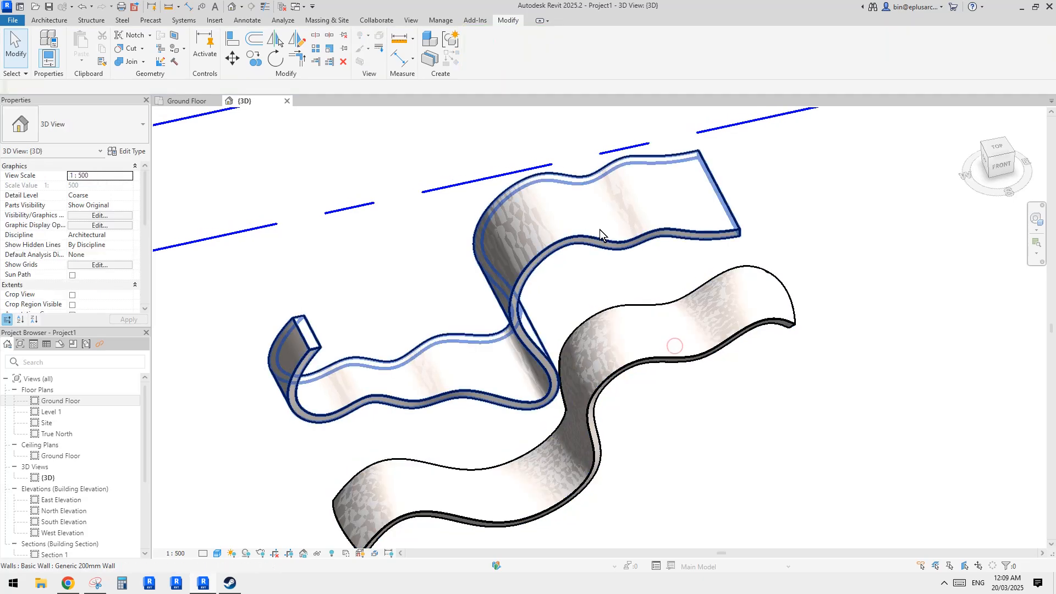
pyautogui.keyDown('shift'); pyautogui.moveTo(536, 245); pyautogui.dragTo(565, 252, button='middle'); pyautogui.keyUp('shift')
pyautogui.press('h')
pyautogui.press('h')
pyautogui.click(615, 292)
pyautogui.scroll(3, 651, 287)
pyautogui.click(480, 58)
pyautogui.scroll(5, 583, 237)
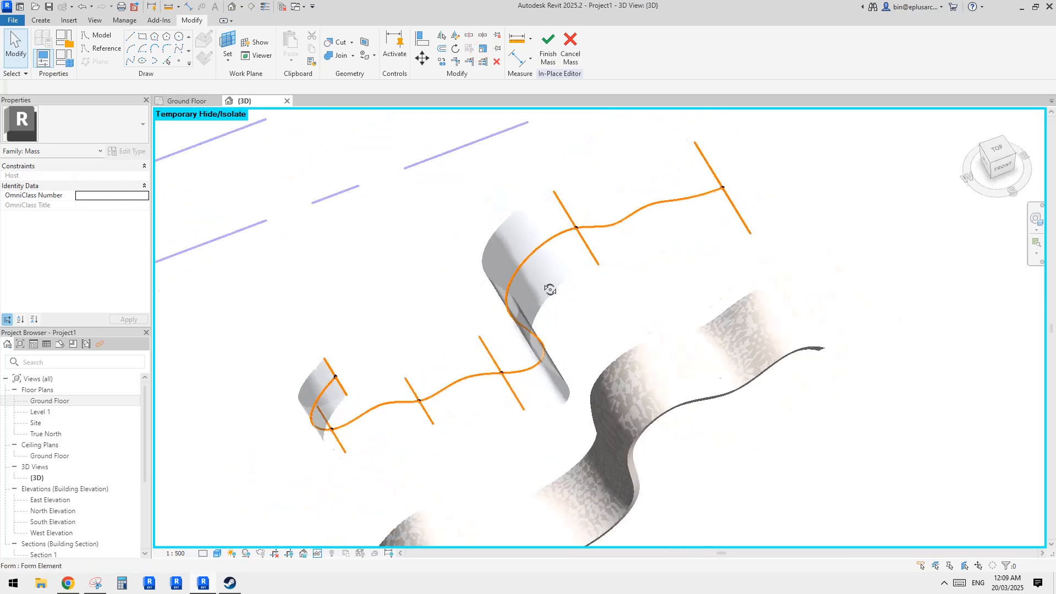
# In top view, draw a circle about 503 mm in circumference on the Ground Floor plane, below the mass's wide flared end
pyautogui.scroll(-2, 580, 224)
pyautogui.keyDown('shift'); pyautogui.moveTo(580, 242); pyautogui.dragTo(628, 246, button='middle'); pyautogui.keyUp('shift')
pyautogui.moveTo(536, 181); pyautogui.dragTo(521, 394, button='middle')
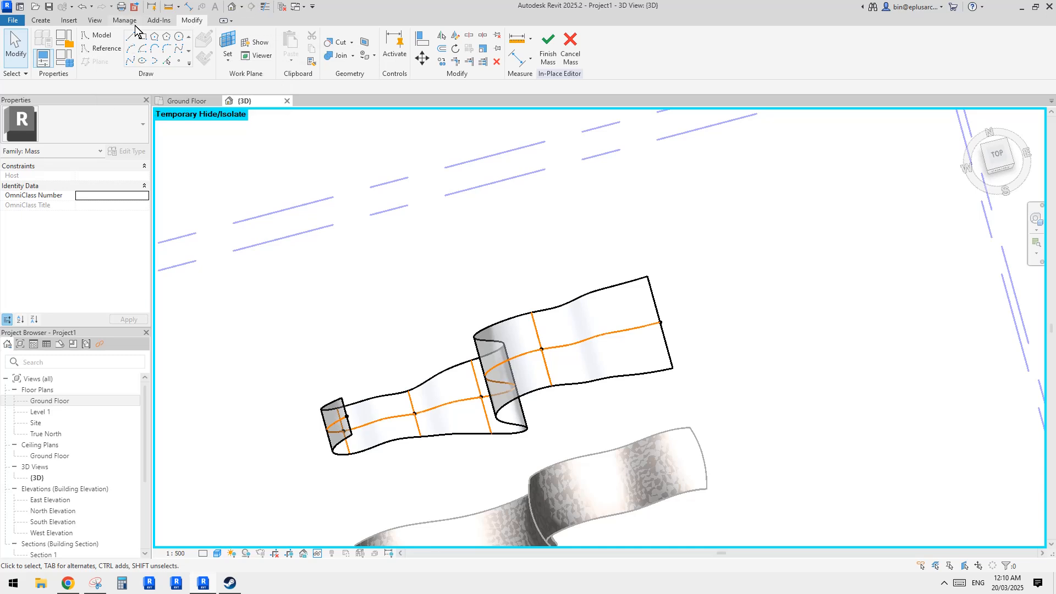
pyautogui.click(179, 36)
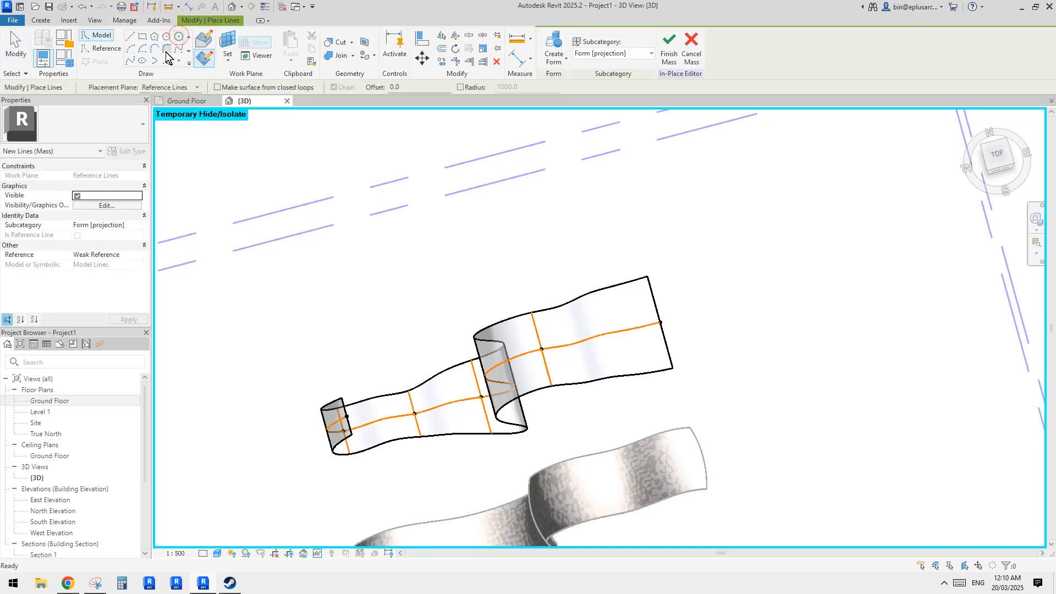
pyautogui.scroll(-2, 876, 285)
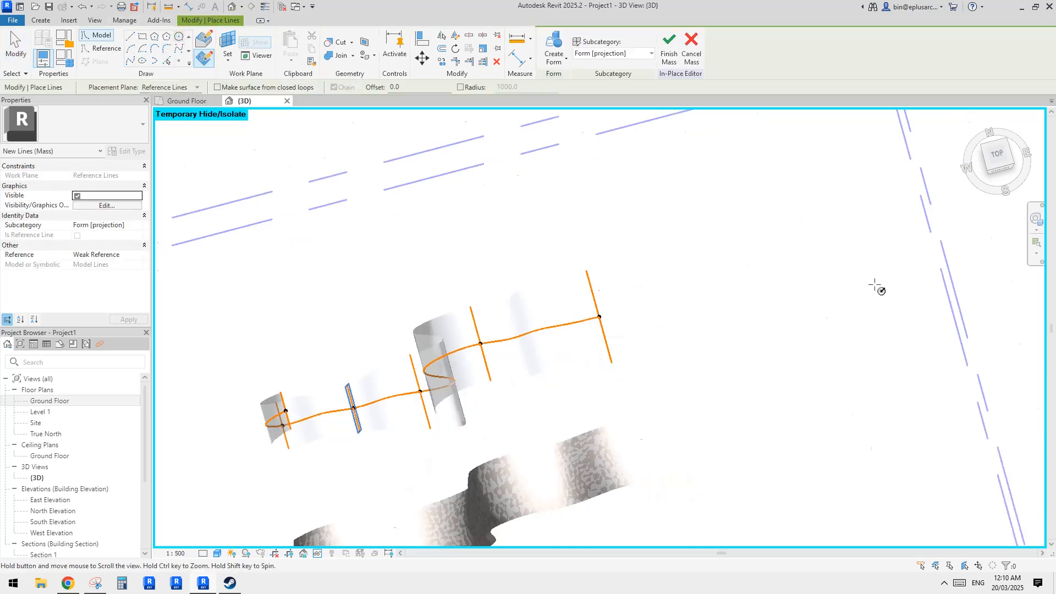
pyautogui.moveTo(876, 285); pyautogui.dragTo(683, 320, button='middle')
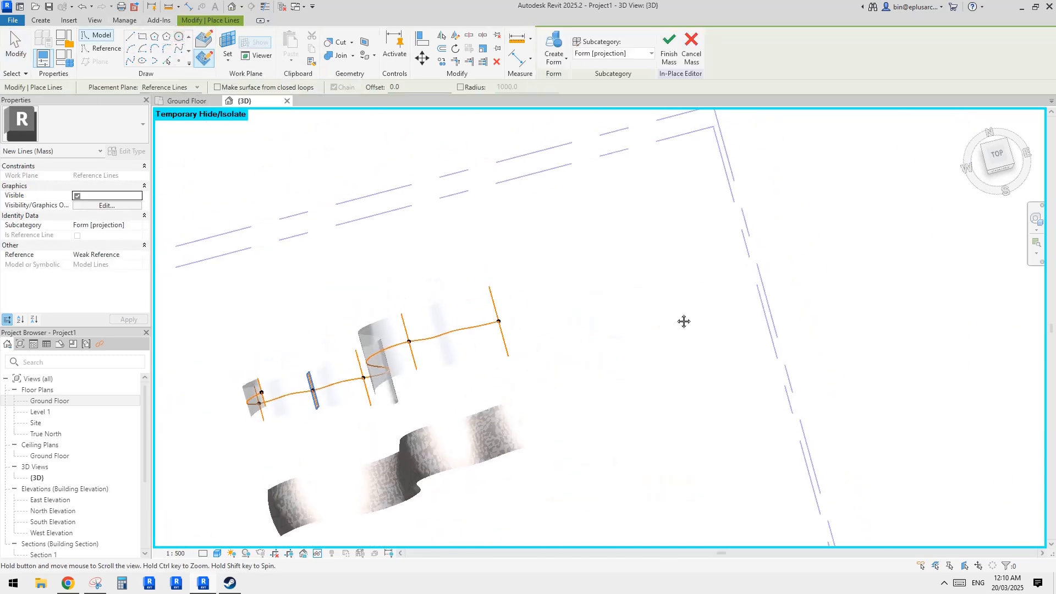
pyautogui.click(168, 99)
pyautogui.keyDown('shift'); pyautogui.moveTo(330, 197); pyautogui.dragTo(537, 325, button='middle'); pyautogui.keyUp('shift')
pyautogui.click(997, 158)
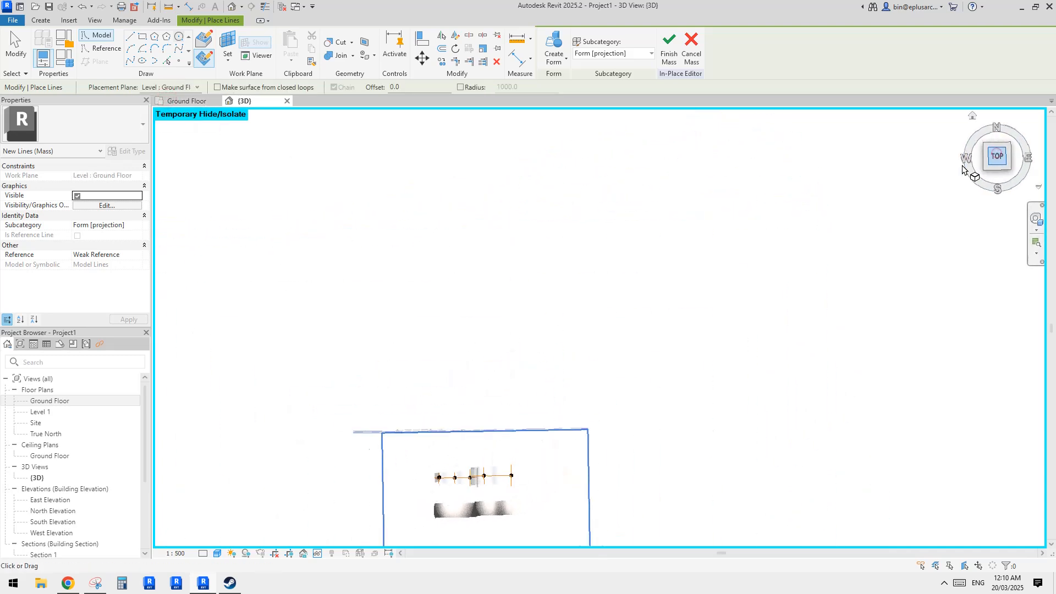
pyautogui.scroll(5, 659, 302)
pyautogui.scroll(4, 660, 303)
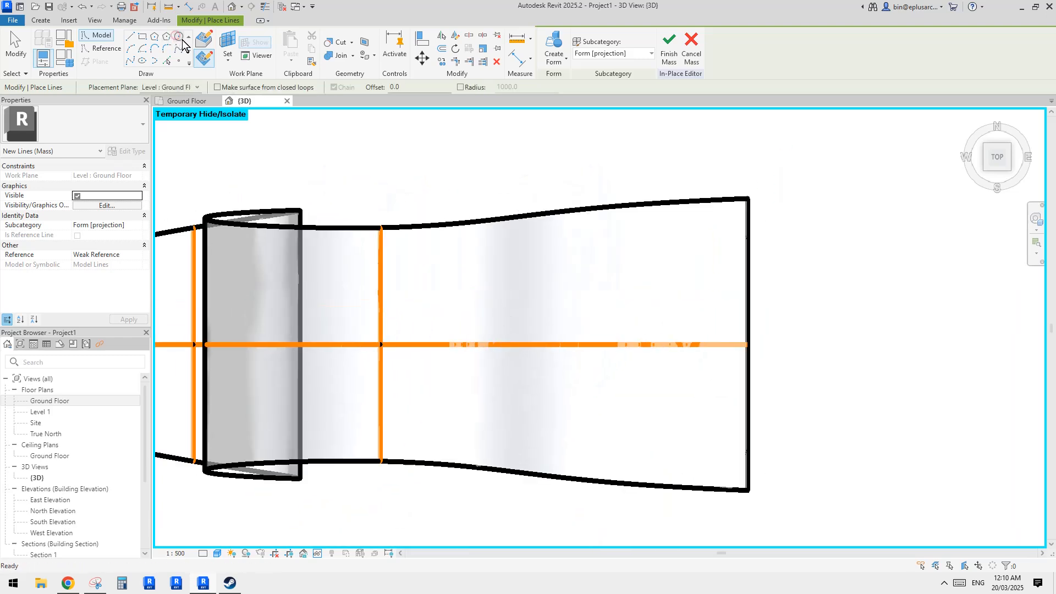
pyautogui.click(180, 39)
pyautogui.scroll(1, 612, 335)
pyautogui.click(566, 278)
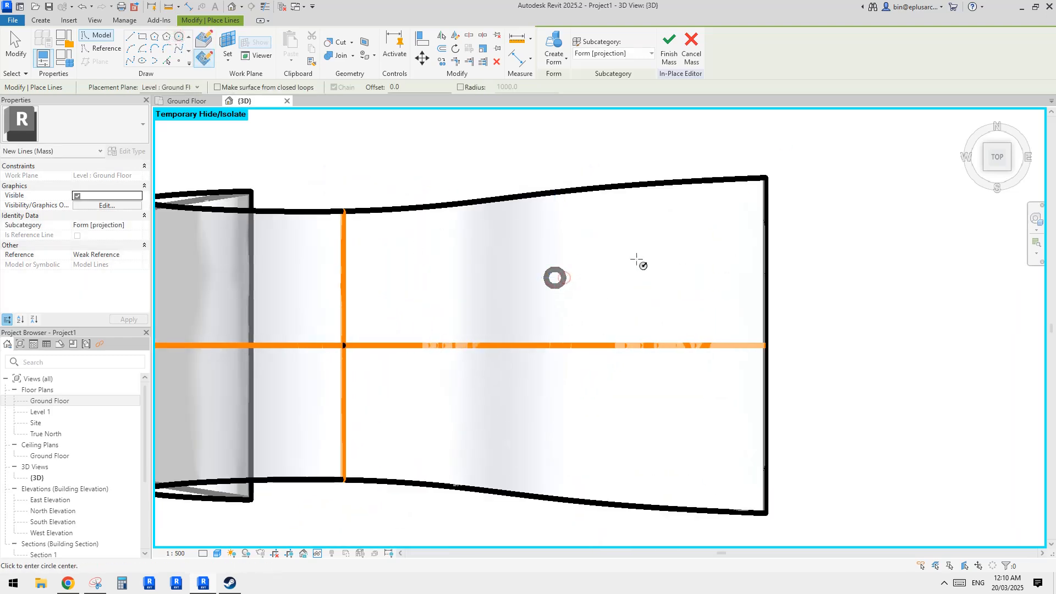
# Convert the new circle into a reference line
pyautogui.press('Escape')
pyautogui.press('Escape')
pyautogui.click(79, 265)
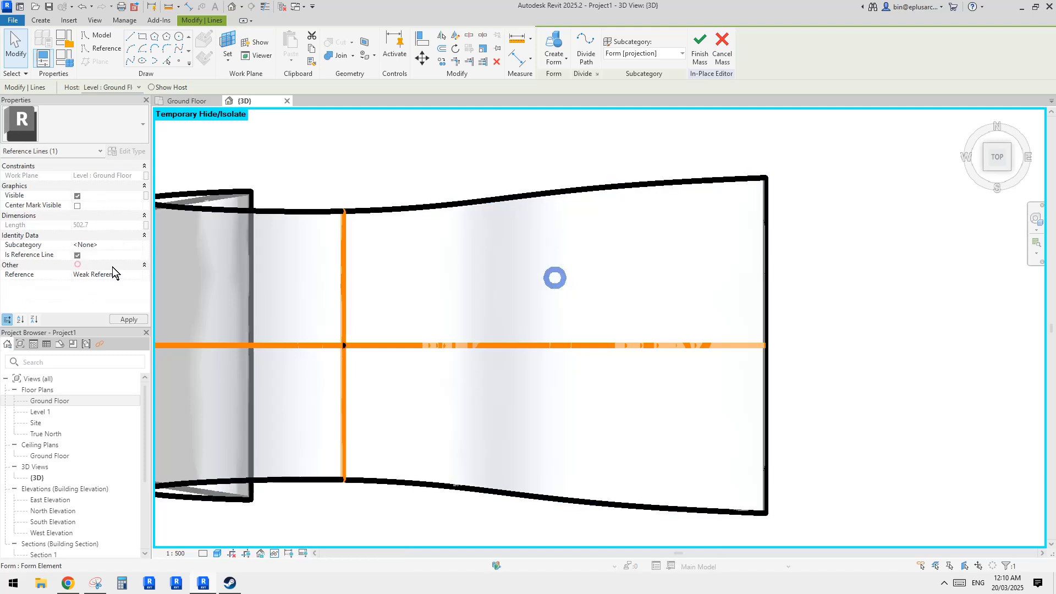
# Copy the reference circle repeatedly into an irregular scattered cluster across both sides of the path at the mass's wide end
pyautogui.moveTo(558, 296); pyautogui.dragTo(560, 282, button='middle')
pyautogui.keyDown('ctrl'); pyautogui.moveTo(555, 278); pyautogui.dragTo(600, 257); pyautogui.keyUp('ctrl')
pyautogui.keyDown('ctrl'); pyautogui.moveTo(600, 258); pyautogui.dragTo(581, 310); pyautogui.keyUp('ctrl')
pyautogui.click(580, 310)
pyautogui.click(643, 289)
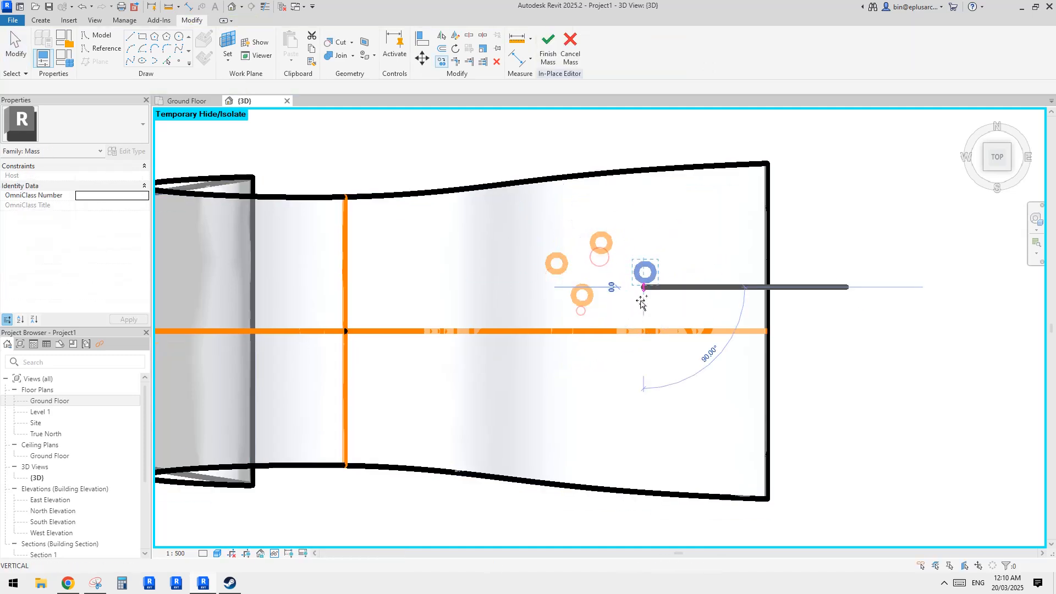
pyautogui.click(569, 383)
pyautogui.click(623, 313)
pyautogui.click(633, 381)
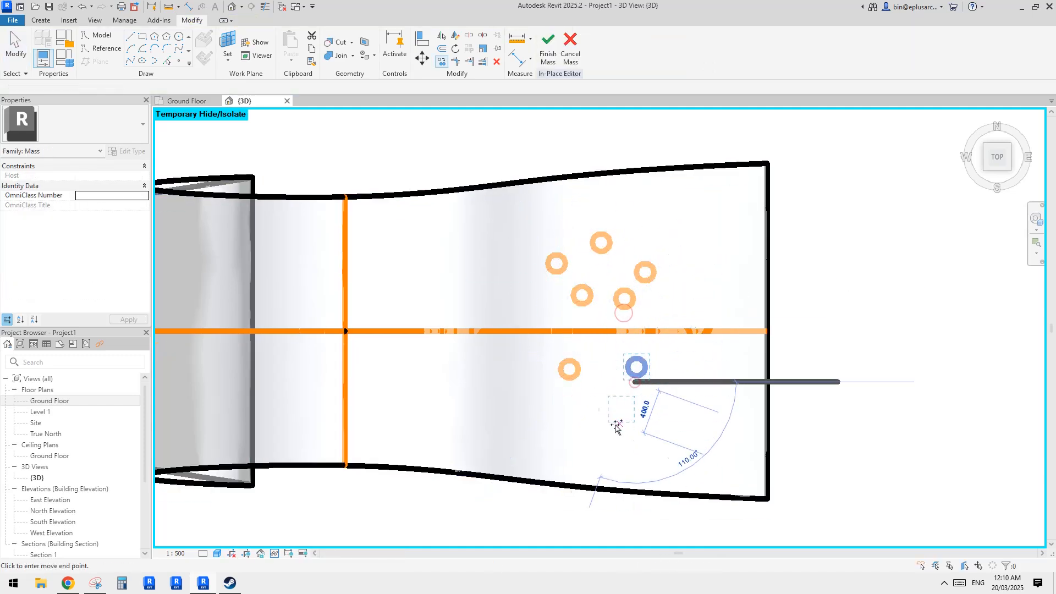
pyautogui.click(610, 422)
pyautogui.click(603, 357)
pyautogui.click(539, 358)
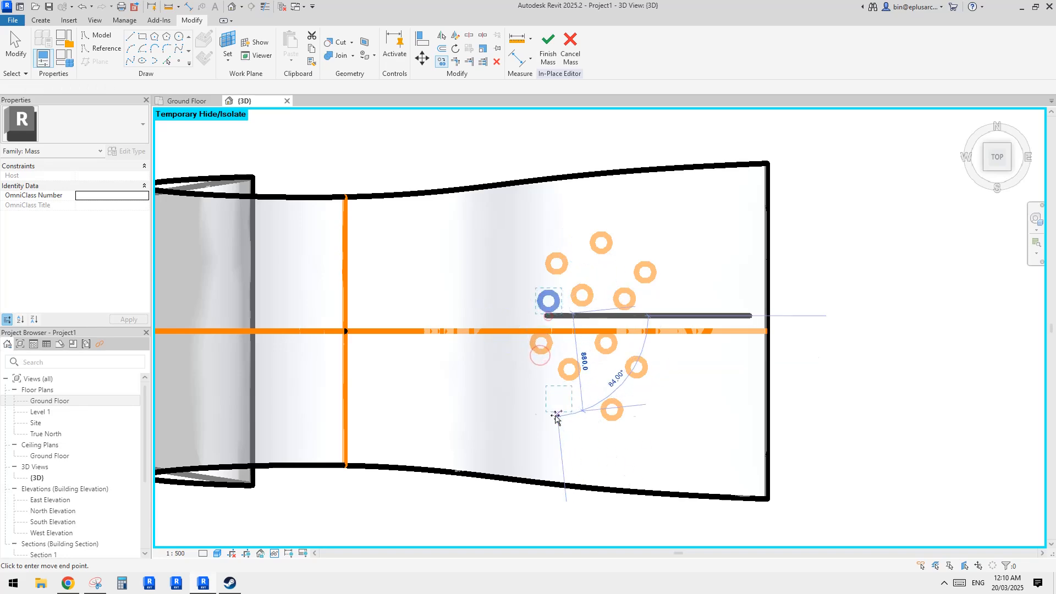
pyautogui.click(545, 314)
pyautogui.click(546, 418)
pyautogui.press('Escape')
pyautogui.press('Escape')
pyautogui.keyDown('shift'); pyautogui.moveTo(660, 299); pyautogui.dragTo(713, 384, button='middle'); pyautogui.keyUp('shift')
pyautogui.keyDown('shift'); pyautogui.moveTo(738, 343); pyautogui.dragTo(542, 295, button='middle'); pyautogui.keyUp('shift')
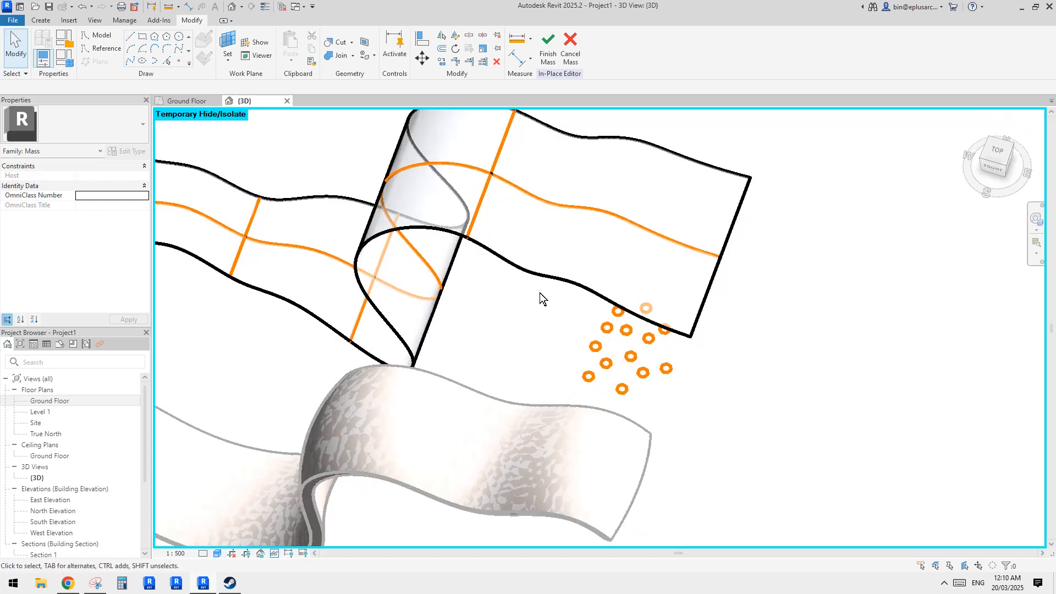
# Try to create a single form from all thirteen scattered reference circles at once
pyautogui.moveTo(540, 292); pyautogui.dragTo(693, 408)
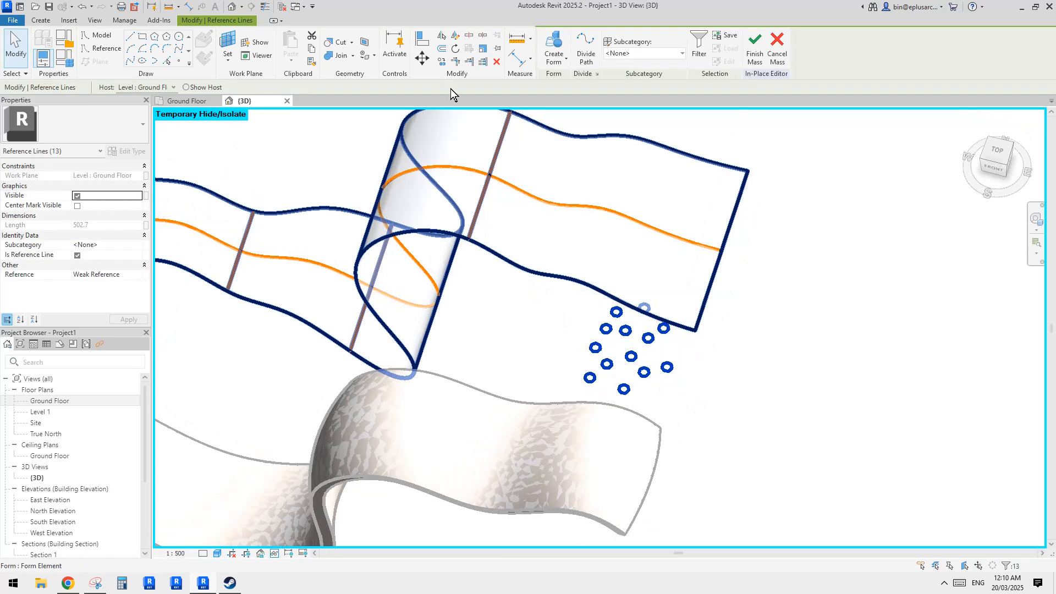
pyautogui.click(554, 49)
pyautogui.click(624, 325)
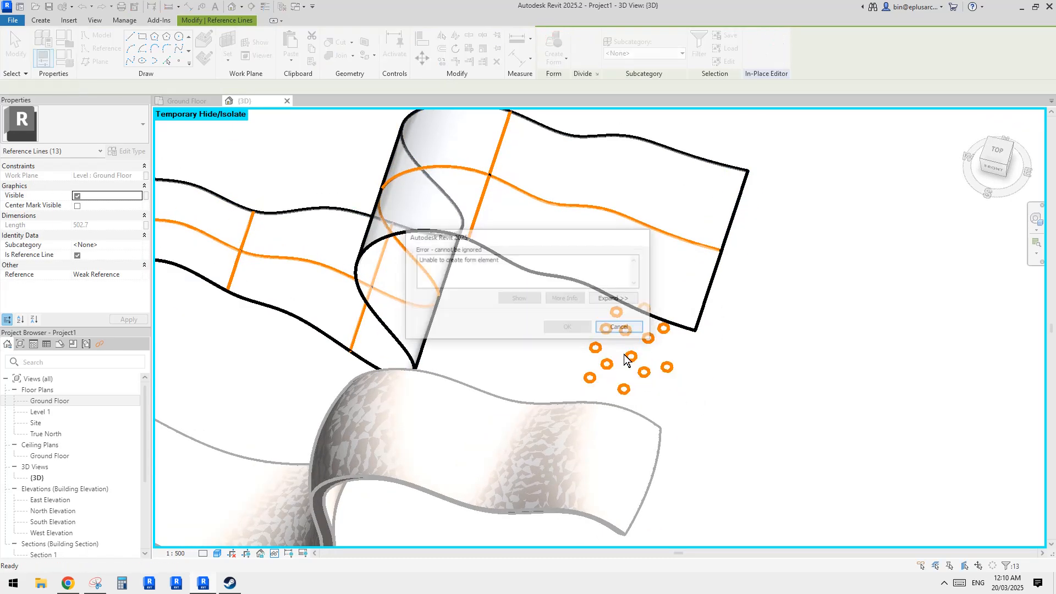
# Create a solid cylinder form from one reference circle at the outer edge of the cluster
pyautogui.click(666, 367)
pyautogui.click(716, 371)
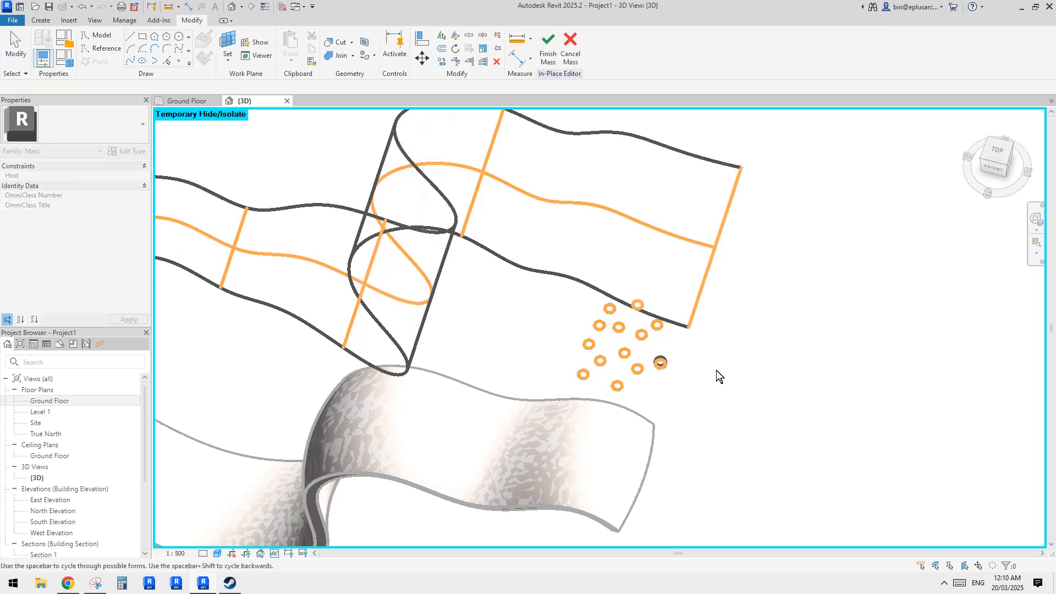
pyautogui.click(710, 386)
pyautogui.keyDown('shift'); pyautogui.moveTo(712, 386); pyautogui.dragTo(754, 332, button='middle'); pyautogui.keyUp('shift')
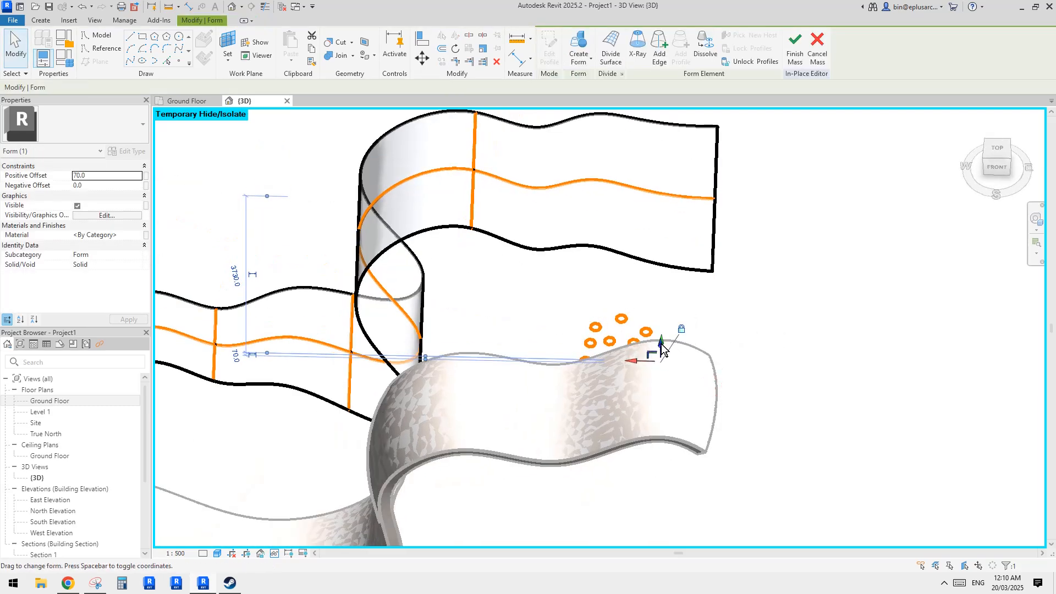
# Stretch the cylinder's top face upward to a height of about 5088 mm so it passes through the wavy mass
pyautogui.keyDown('shift'); pyautogui.moveTo(664, 343); pyautogui.dragTo(641, 355, button='middle'); pyautogui.keyUp('shift')
pyautogui.click(691, 242)
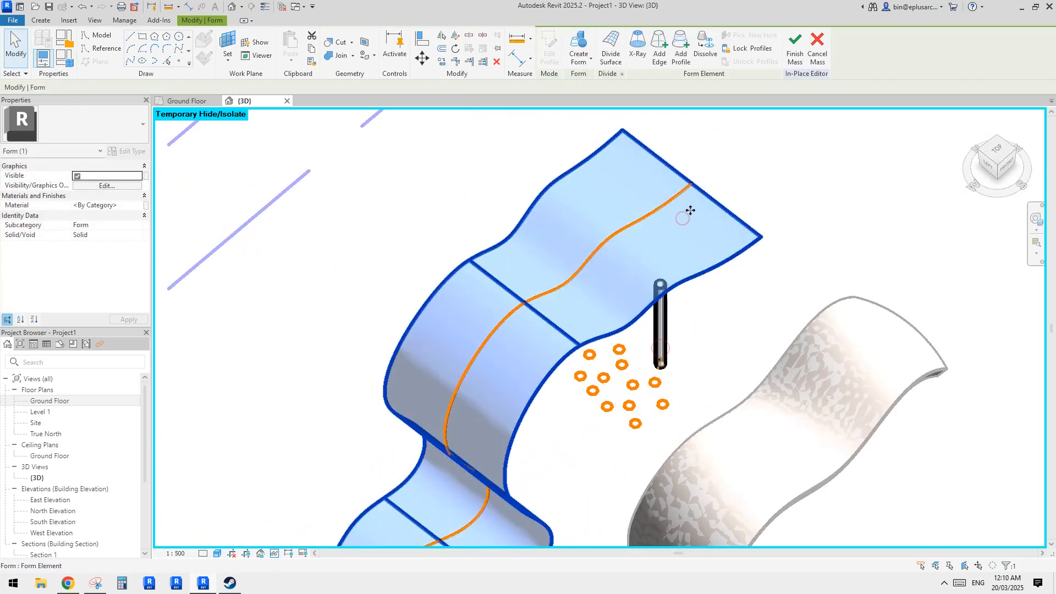
pyautogui.keyDown('shift'); pyautogui.moveTo(707, 367); pyautogui.dragTo(680, 358, button='middle'); pyautogui.keyUp('shift')
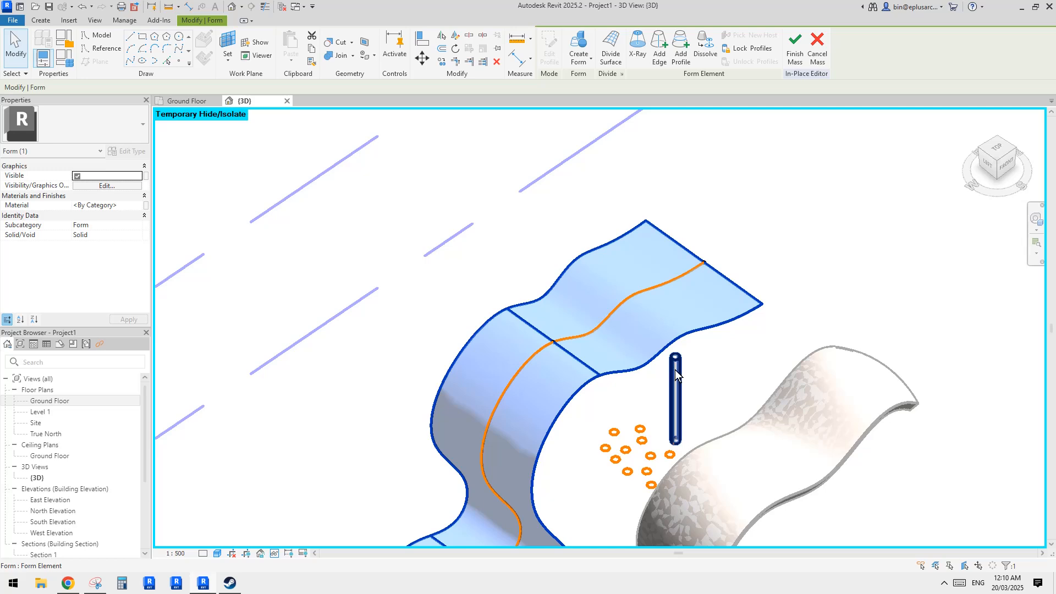
pyautogui.scroll(3, 675, 362)
pyautogui.click(676, 360)
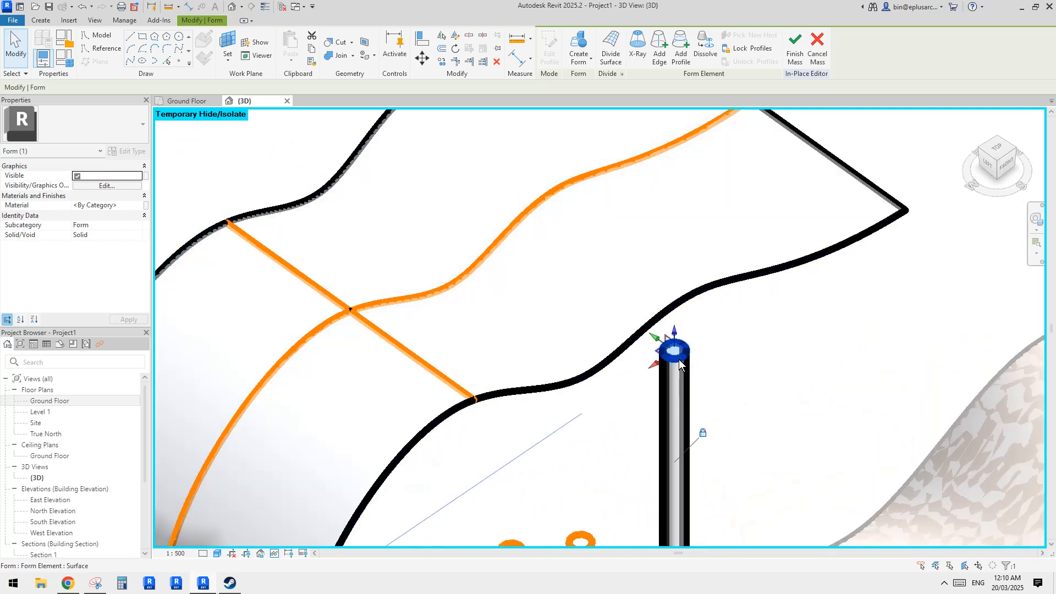
pyautogui.scroll(-2, 677, 352)
pyautogui.moveTo(675, 304); pyautogui.dragTo(672, 179)
pyautogui.keyDown('shift'); pyautogui.moveTo(672, 179); pyautogui.dragTo(757, 219, button='middle'); pyautogui.keyUp('shift')
pyautogui.click(756, 218)
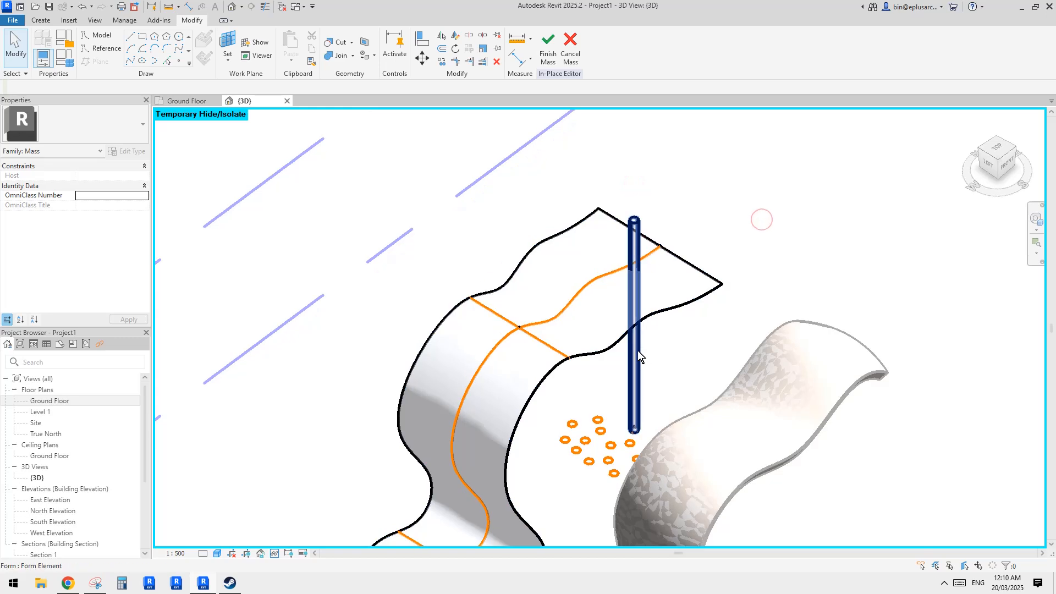
# Change the tall cylinder form from solid to void
pyautogui.click(636, 351)
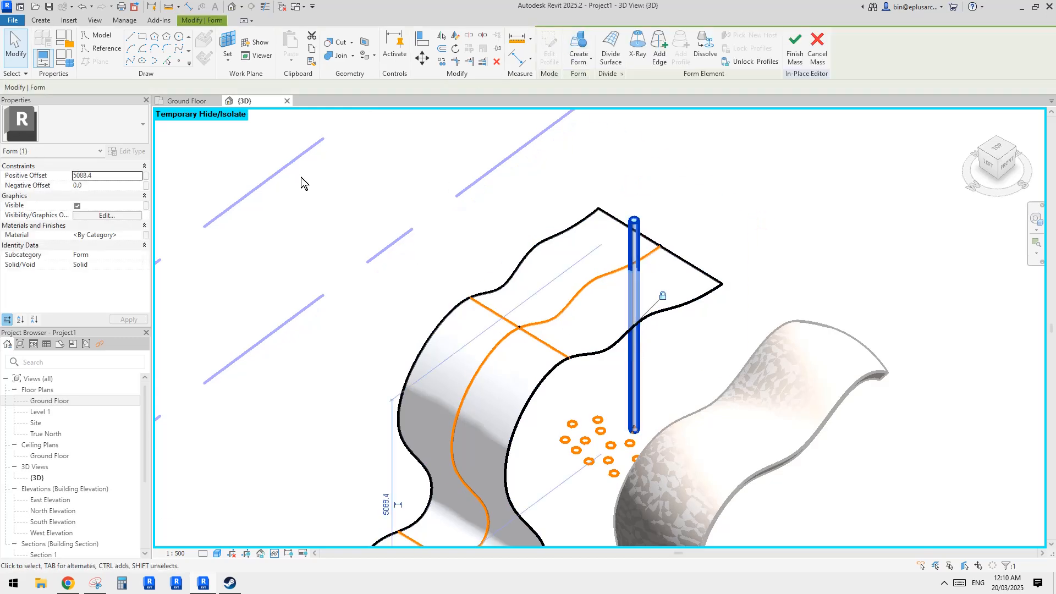
pyautogui.moveTo(201, 244); pyautogui.dragTo(196, 248, button='middle')
pyautogui.click(138, 265)
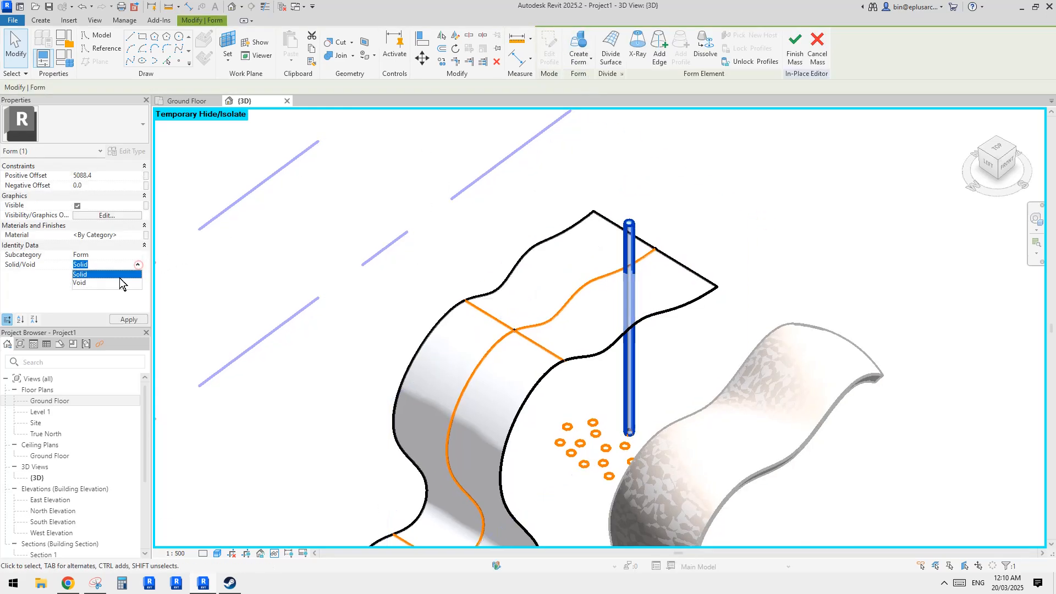
pyautogui.click(92, 283)
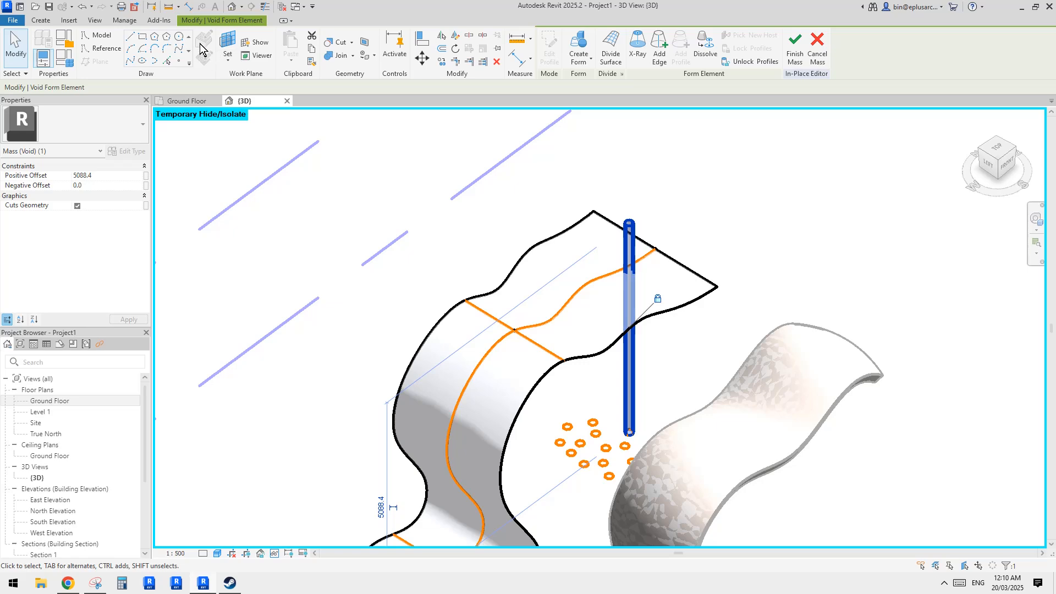
# Cut the wavy mass form with the void cylinder and inspect the intersection
pyautogui.click(330, 43)
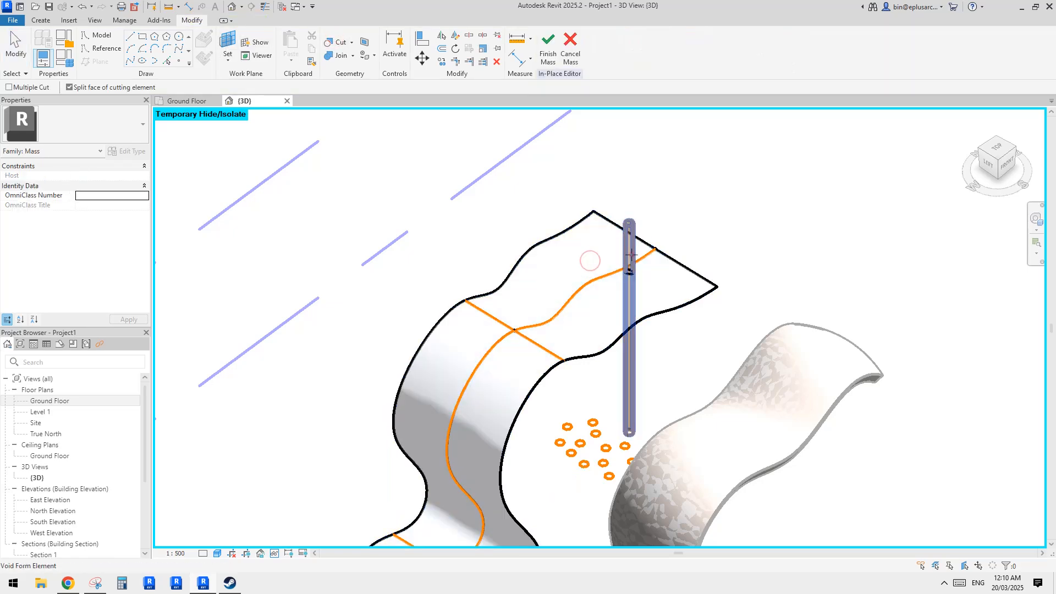
pyautogui.click(603, 251)
pyautogui.click(714, 229)
pyautogui.press('Escape')
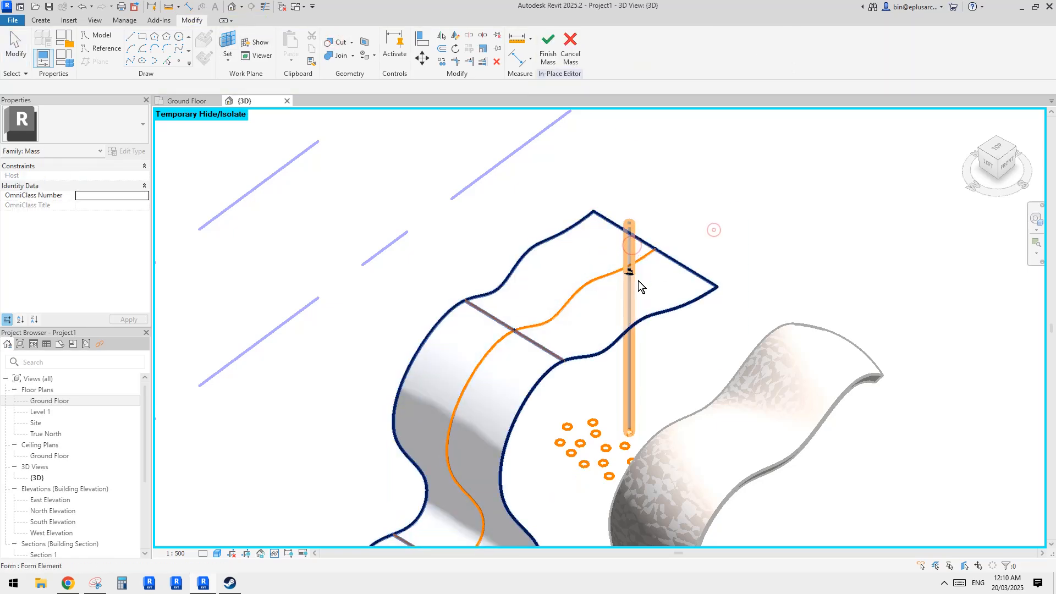
pyautogui.scroll(2, 638, 283)
pyautogui.keyDown('shift'); pyautogui.moveTo(638, 285); pyautogui.dragTo(648, 364, button='middle'); pyautogui.keyUp('shift')
pyautogui.scroll(3, 698, 337)
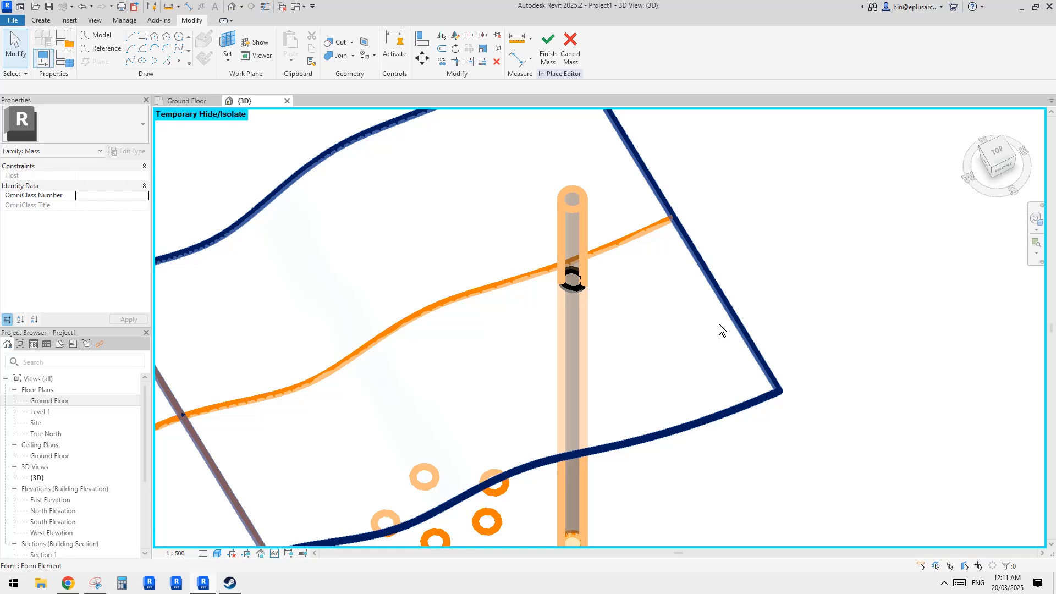
pyautogui.scroll(-4, 719, 324)
pyautogui.keyDown('shift'); pyautogui.moveTo(719, 325); pyautogui.dragTo(484, 146, button='middle'); pyautogui.keyUp('shift')
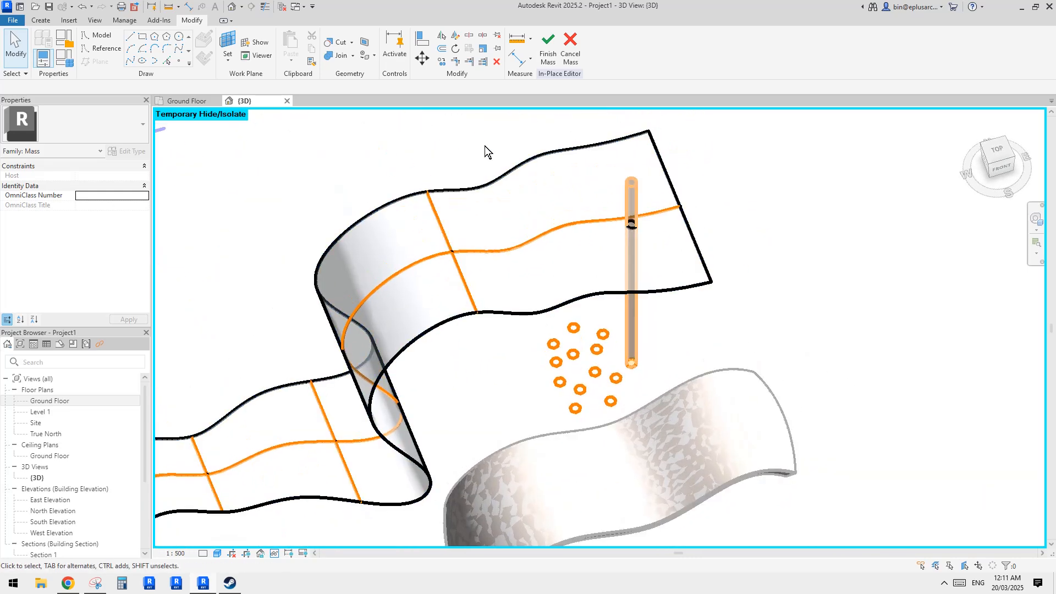
# Finish the in-place mass and update the original wavy wall to match its perforated face
pyautogui.click(549, 55)
pyautogui.keyDown('shift'); pyautogui.moveTo(763, 184); pyautogui.dragTo(746, 229, button='middle'); pyautogui.keyUp('shift')
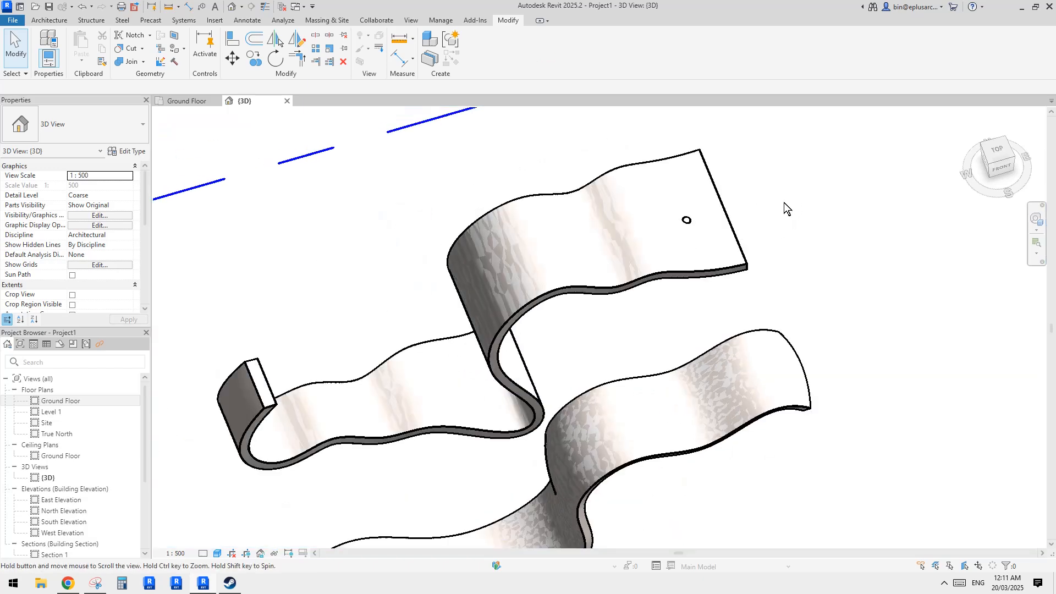
pyautogui.click(683, 278)
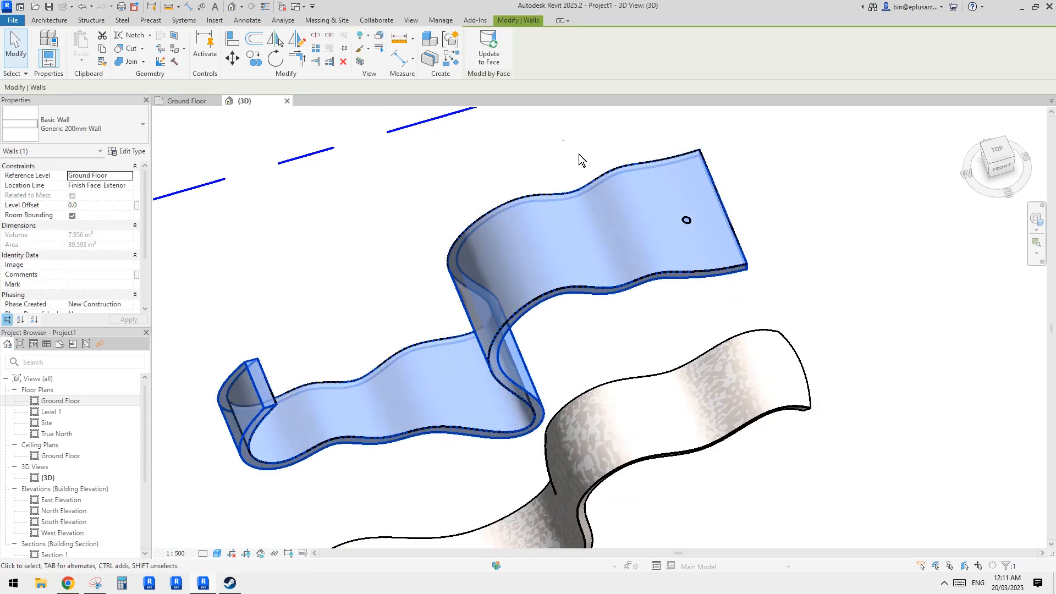
pyautogui.click(493, 61)
pyautogui.keyDown('shift'); pyautogui.moveTo(782, 220); pyautogui.dragTo(729, 240, button='middle'); pyautogui.keyUp('shift')
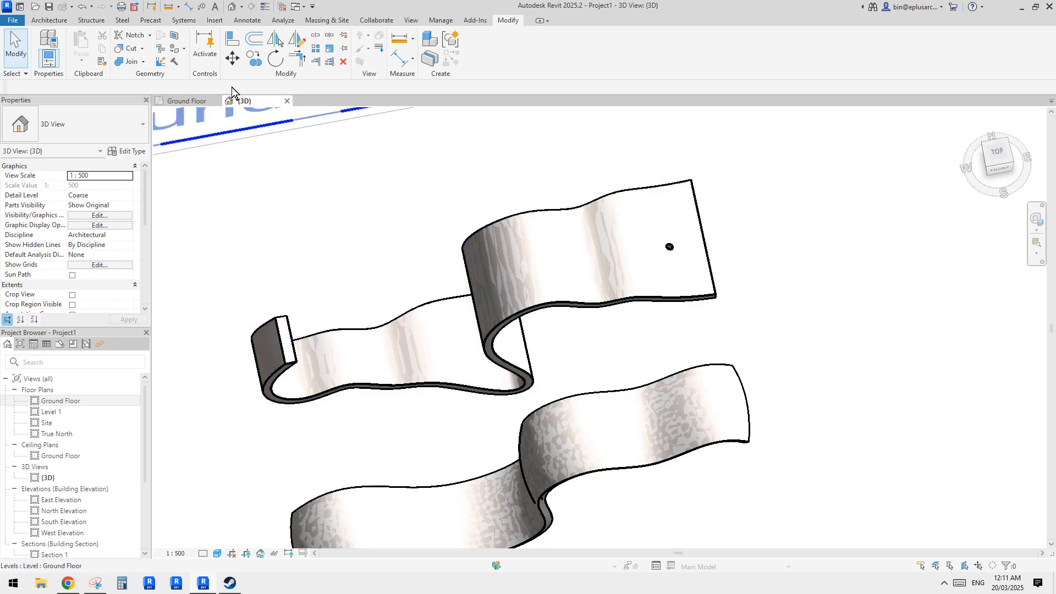
# Start an in-place model component in the Walls category, named Walls 1
pyautogui.click(49, 20)
pyautogui.click(132, 59)
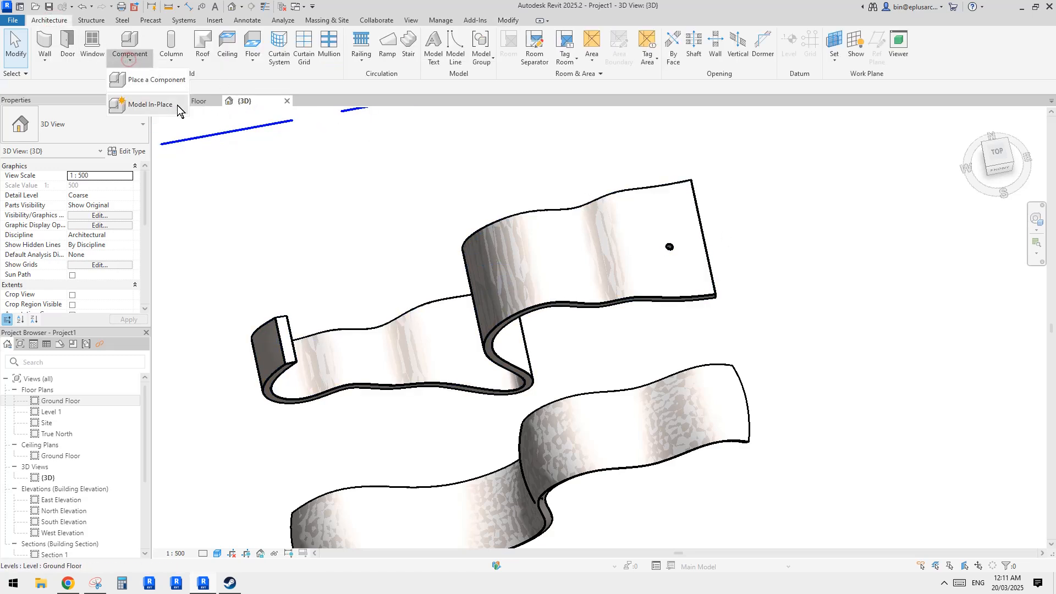
pyautogui.click(158, 108)
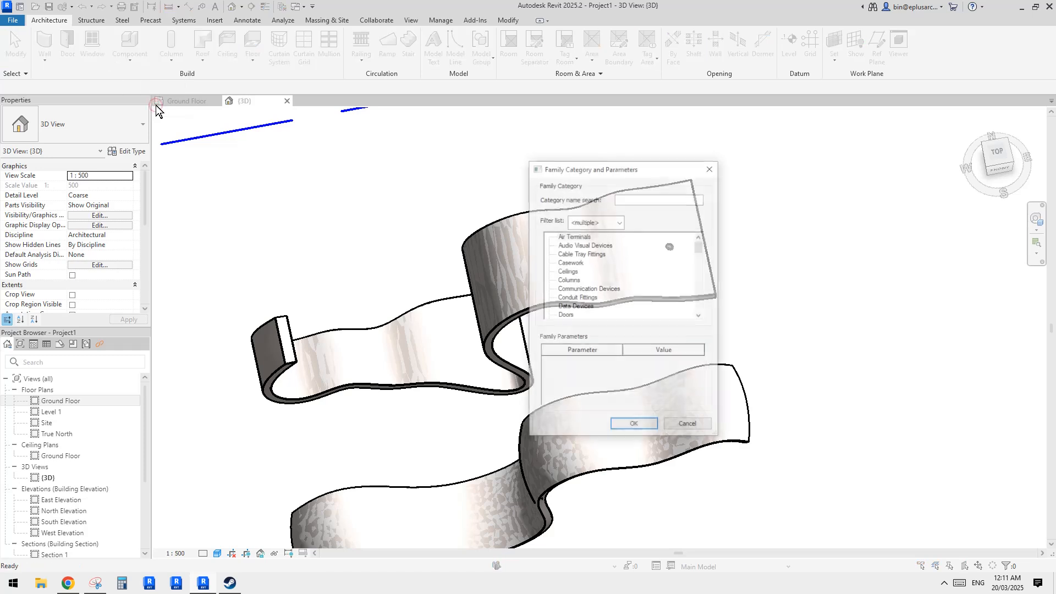
pyautogui.press('w')
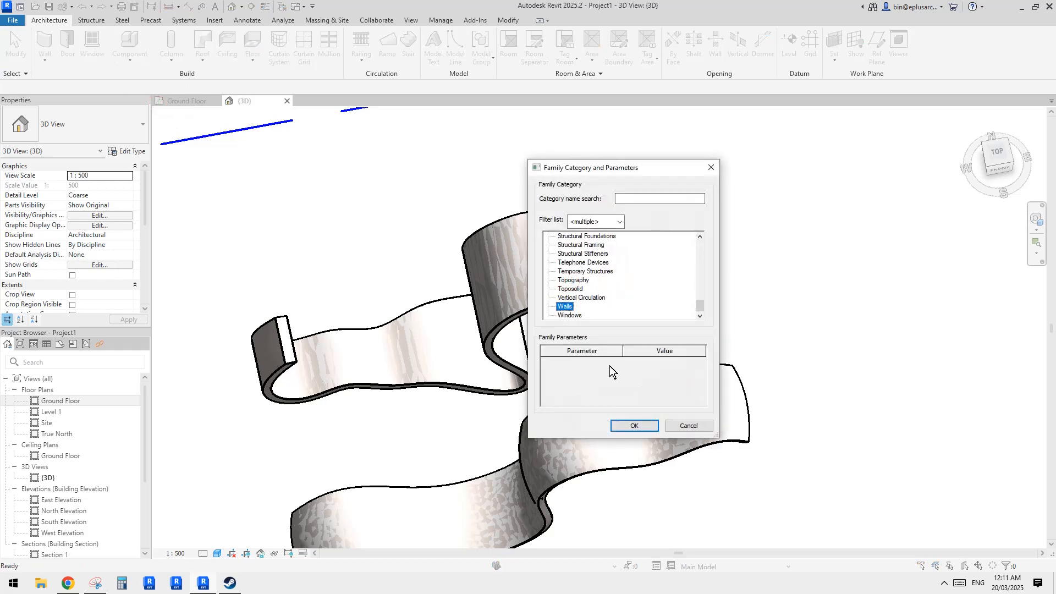
pyautogui.click(643, 423)
pyautogui.click(484, 355)
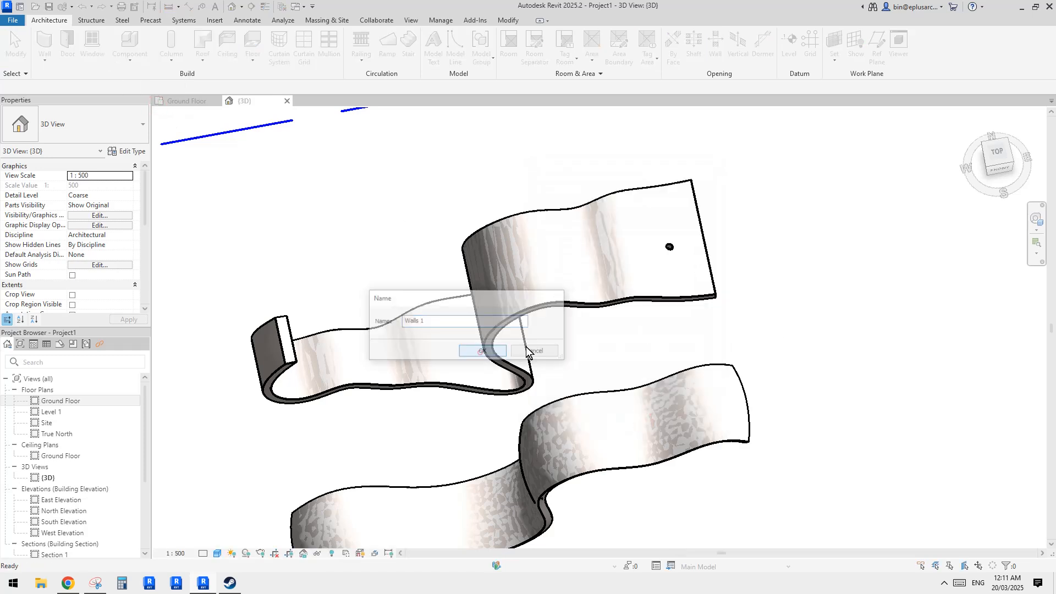
# In top view, sketch a void-extrusion circle of about 80 mm radius near the wall's existing hole and set the view scale to 1:200
pyautogui.click(216, 59)
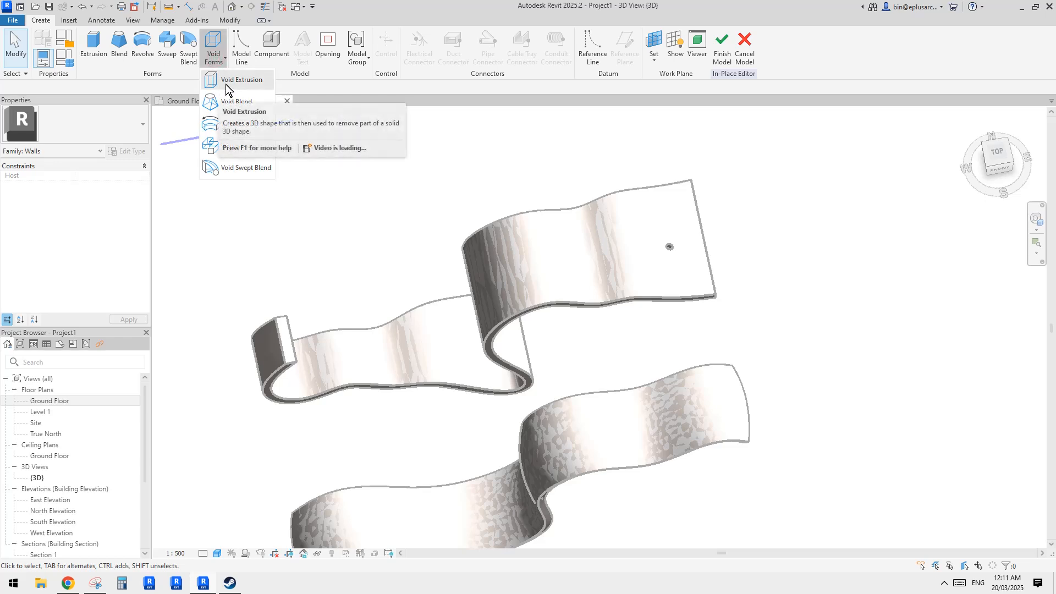
pyautogui.click(227, 83)
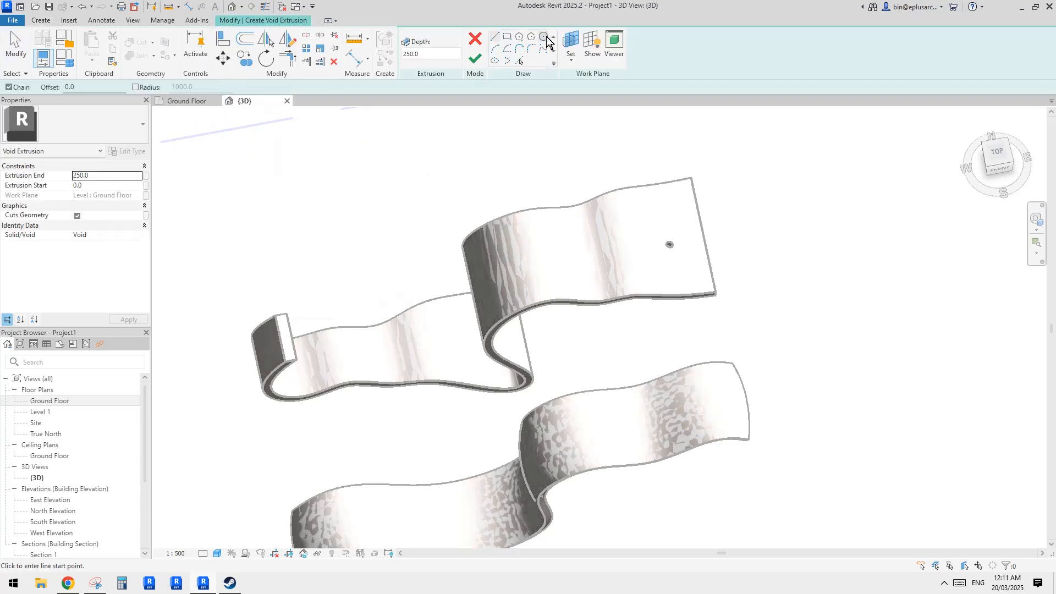
pyautogui.click(996, 155)
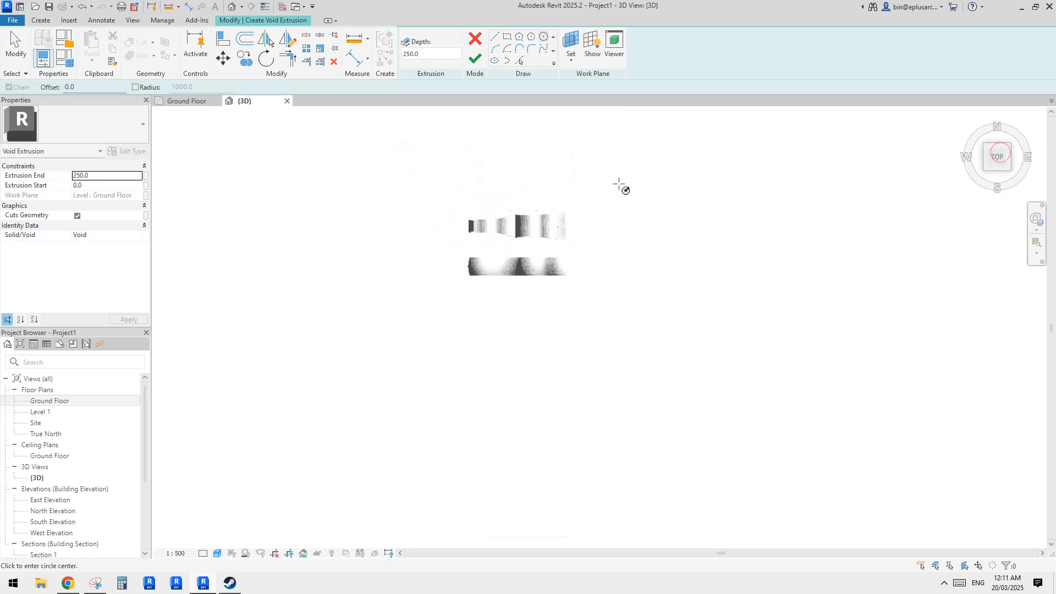
pyautogui.scroll(8, 638, 322)
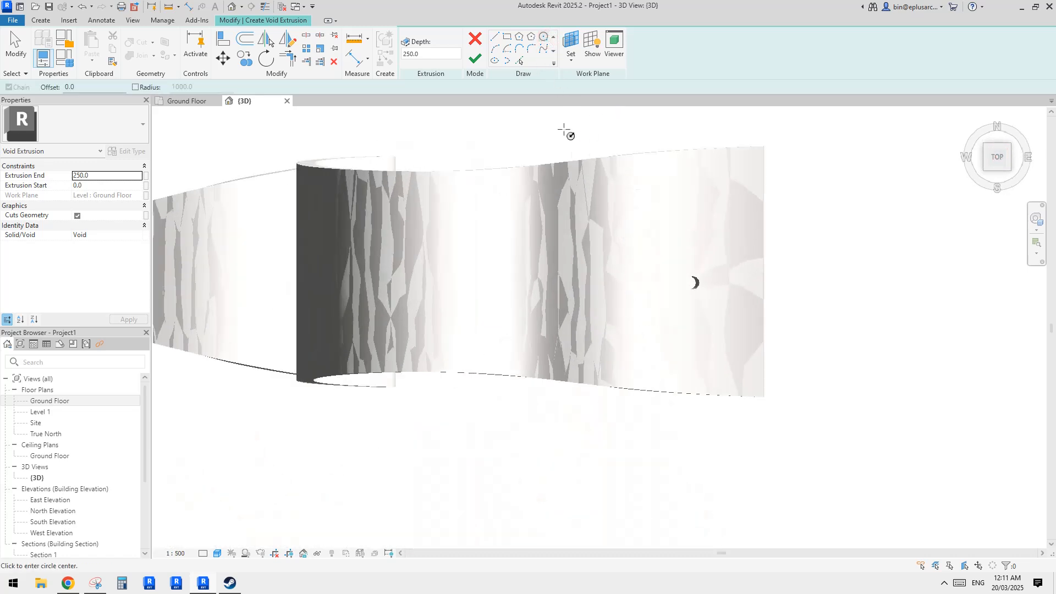
pyautogui.click(644, 227)
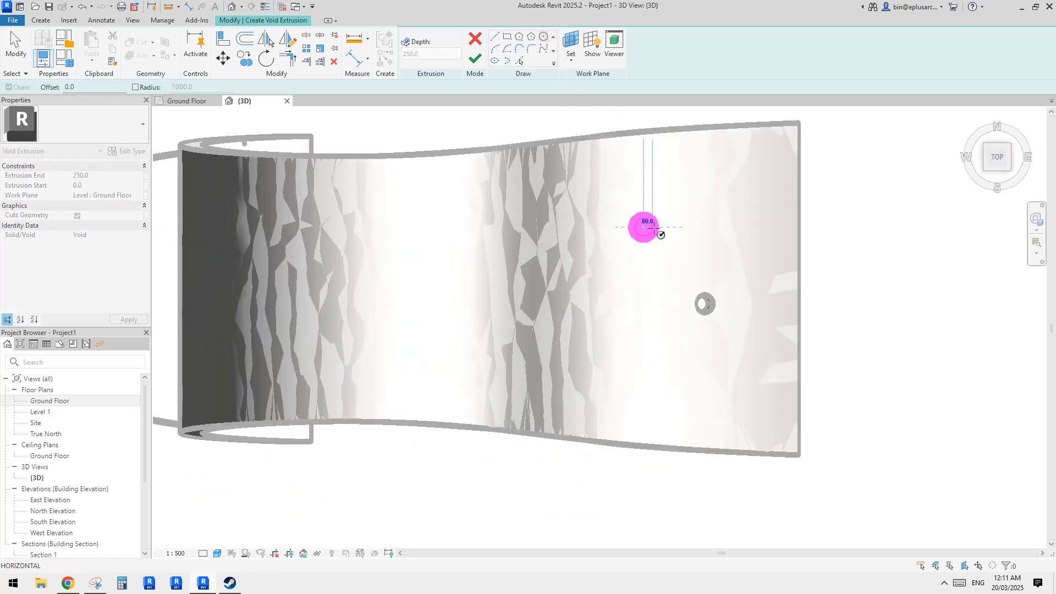
pyautogui.click(658, 227)
pyautogui.press('Escape')
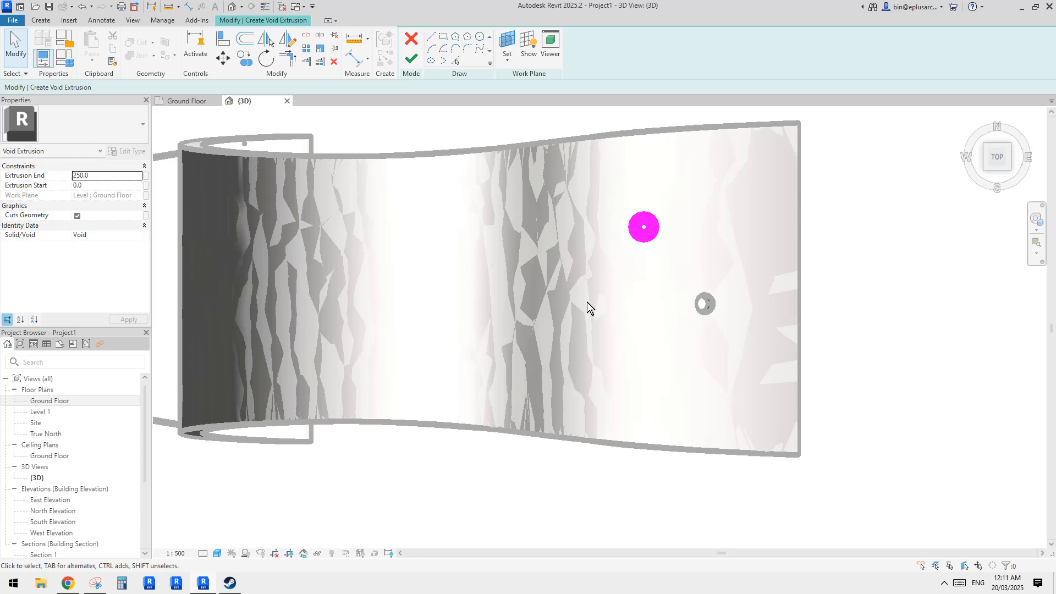
pyautogui.click(177, 552)
pyautogui.click(194, 492)
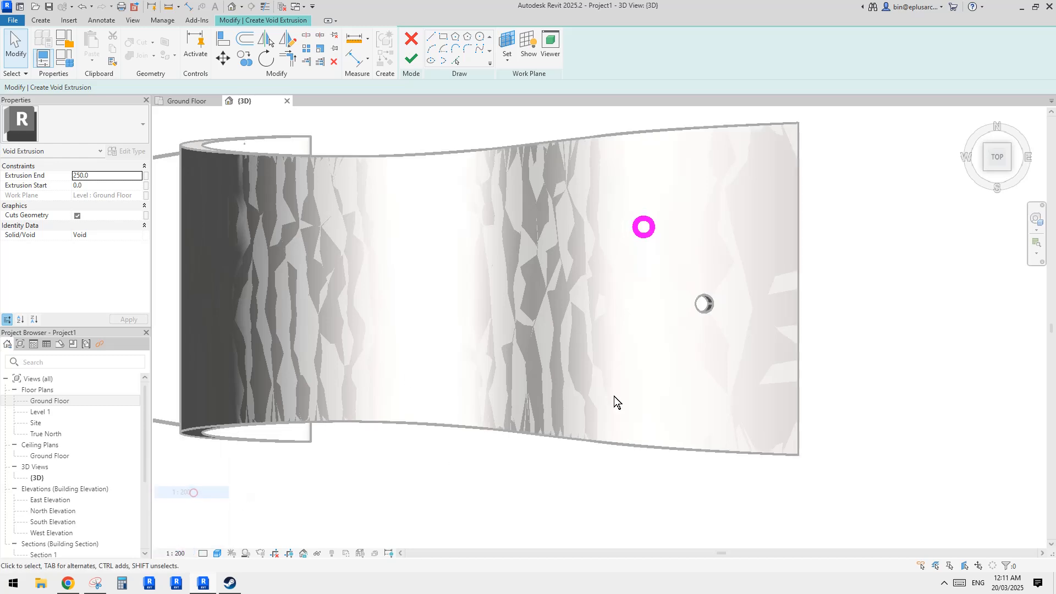
# Copy the void-extrusion circle repeatedly into an irregular scattered cluster over the wall's wide end, beside the existing hole
pyautogui.click(640, 230)
pyautogui.press('c')
pyautogui.press('o')
pyautogui.click(639, 238)
pyautogui.click(677, 232)
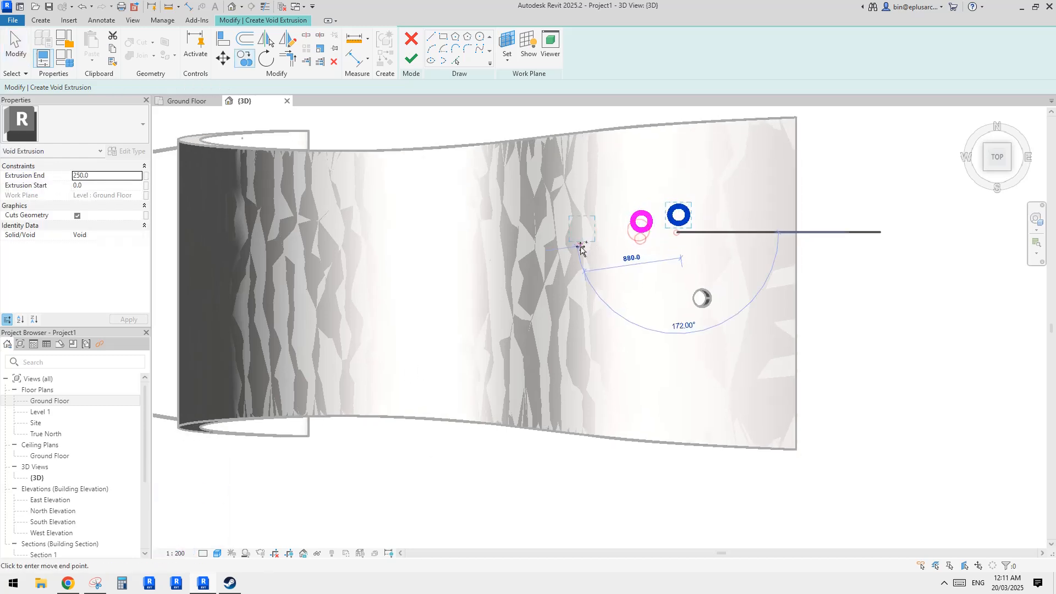
pyautogui.click(580, 245)
pyautogui.click(665, 304)
pyautogui.click(614, 291)
pyautogui.click(636, 269)
pyautogui.click(606, 200)
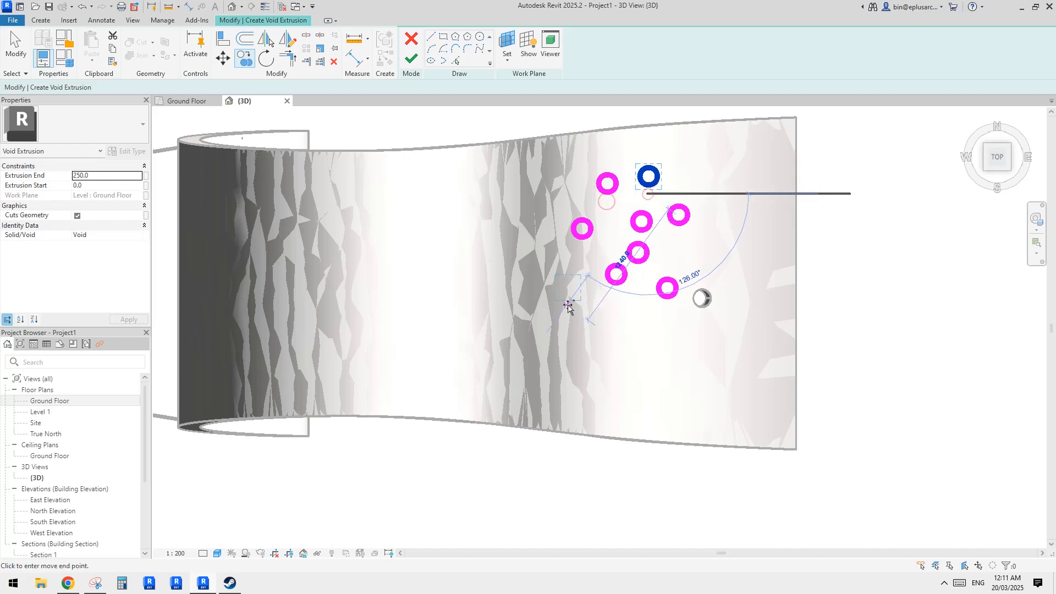
pyautogui.click(646, 193)
pyautogui.click(606, 248)
pyautogui.click(566, 304)
pyautogui.click(640, 323)
pyautogui.click(657, 387)
pyautogui.click(609, 387)
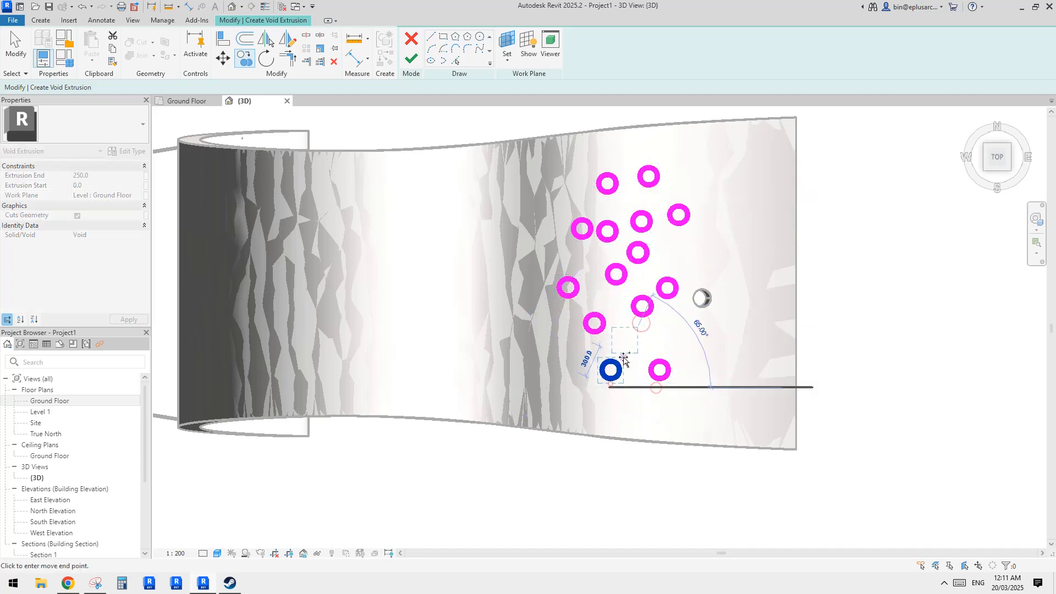
pyautogui.click(631, 349)
pyautogui.click(561, 358)
pyautogui.click(589, 432)
pyautogui.click(675, 348)
pyautogui.click(539, 249)
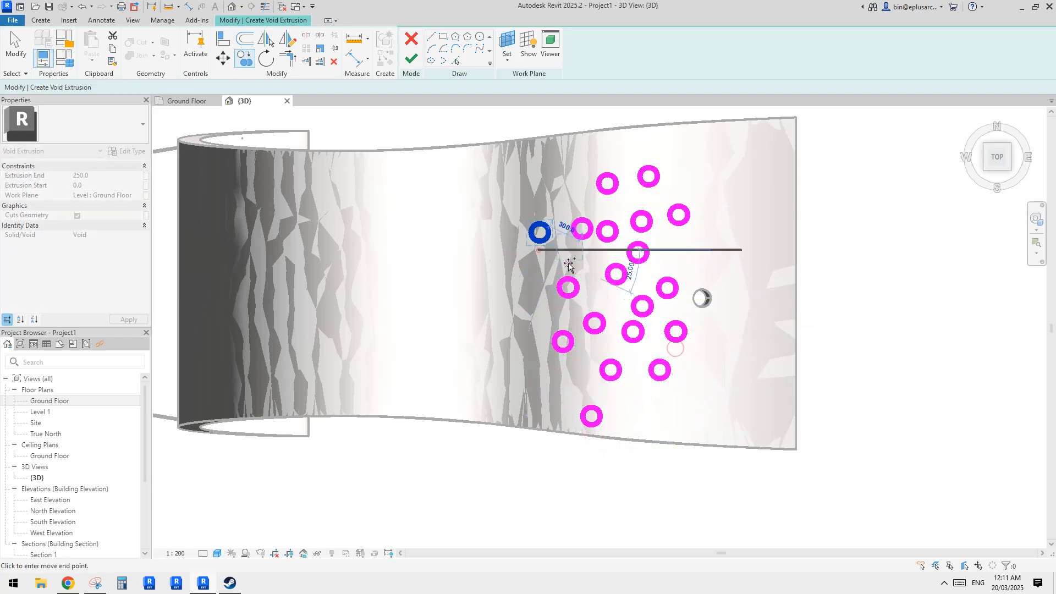
pyautogui.click(534, 316)
pyautogui.click(533, 349)
pyautogui.press('Escape')
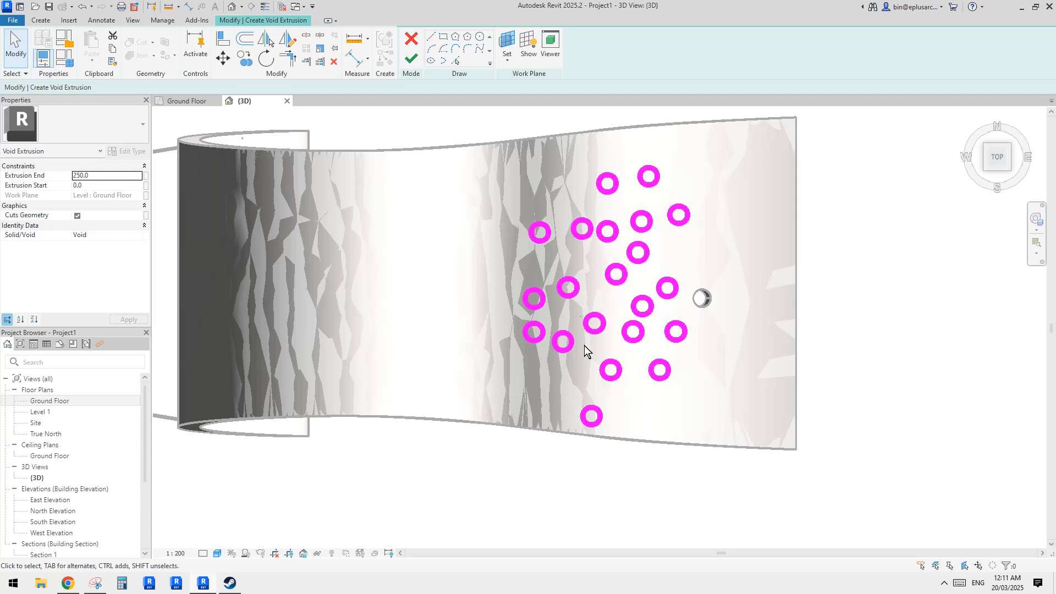
pyautogui.scroll(-2, 603, 335)
pyautogui.keyDown('shift'); pyautogui.moveTo(596, 356); pyautogui.dragTo(638, 213, button='middle'); pyautogui.keyUp('shift')
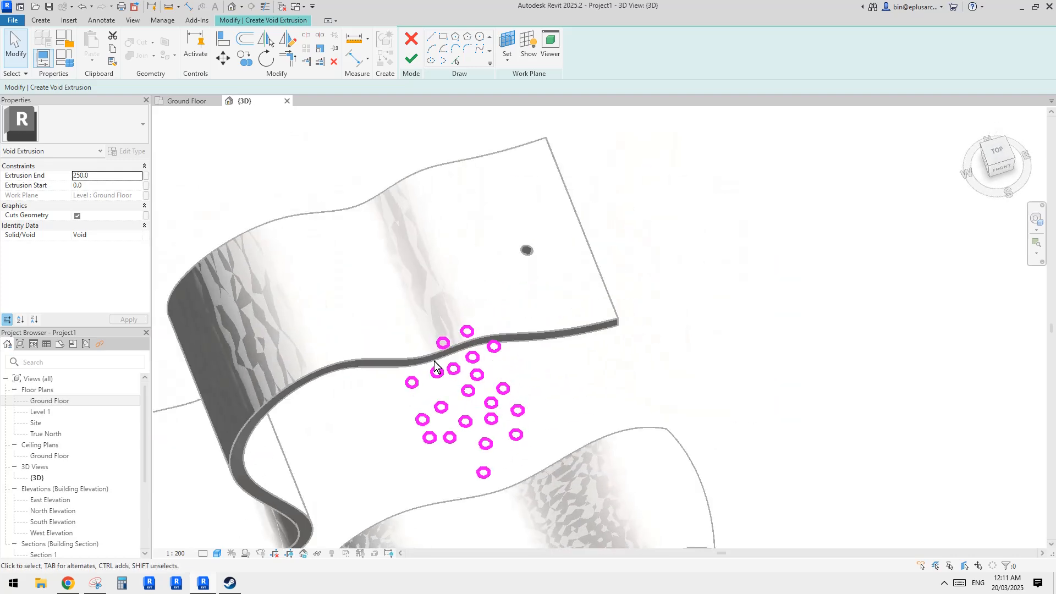
# Finish the circle sketch and stretch the void extrusion up past the wall's wide end, to a depth of about 5240 mm
pyautogui.moveTo(483, 408); pyautogui.dragTo(585, 385, button='middle')
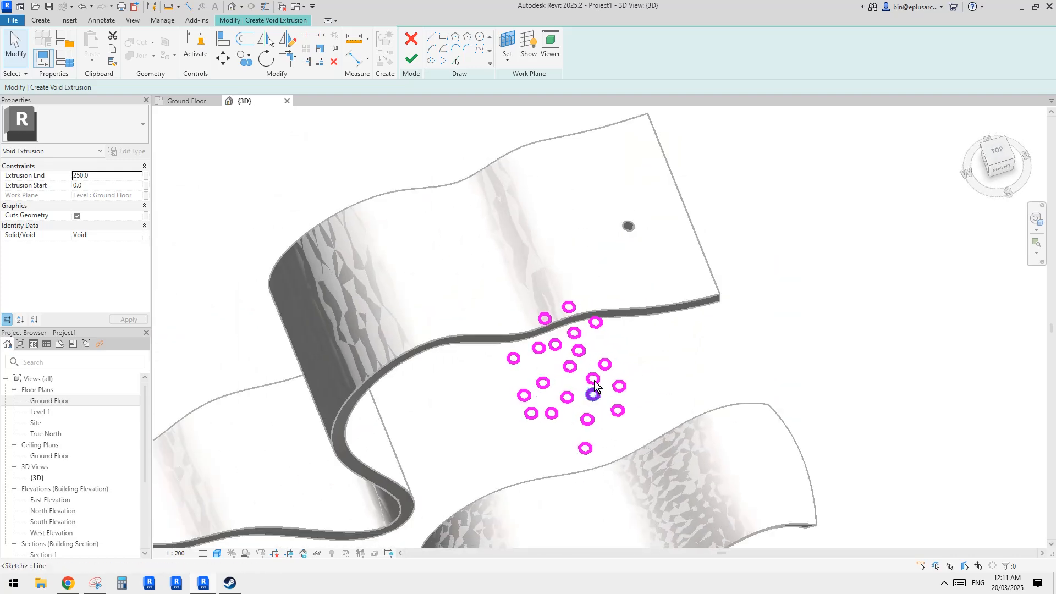
pyautogui.click(414, 61)
pyautogui.moveTo(558, 352)
pyautogui.mouseDown(button='middle')
pyautogui.moveTo(582, 353)
pyautogui.moveTo(676, 288)
pyautogui.mouseUp(button='middle')
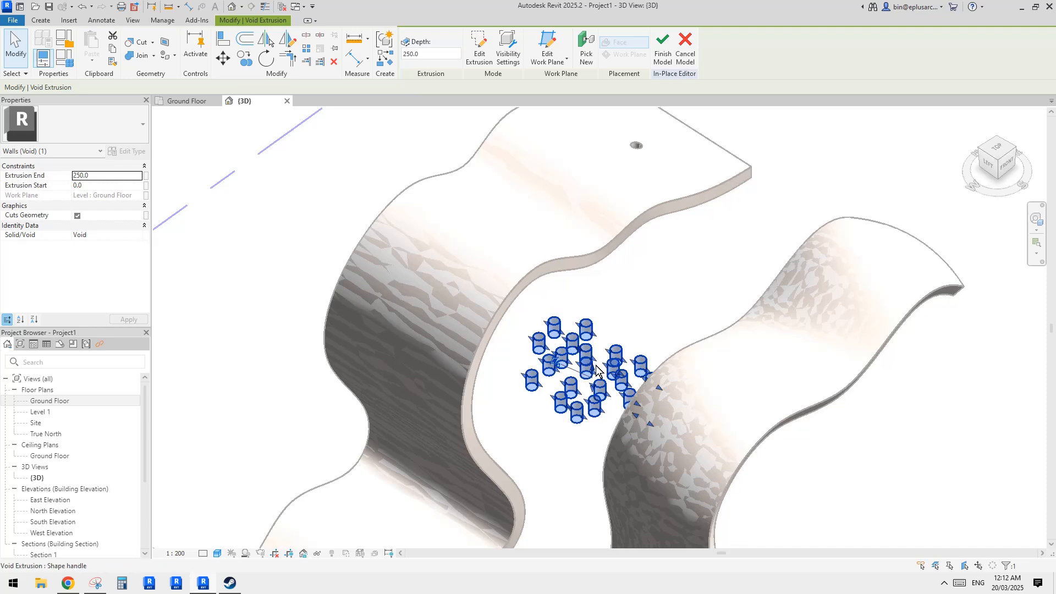
pyautogui.moveTo(596, 370); pyautogui.dragTo(592, 118)
pyautogui.keyDown('shift'); pyautogui.moveTo(591, 118); pyautogui.dragTo(586, 250, button='middle'); pyautogui.keyUp('shift')
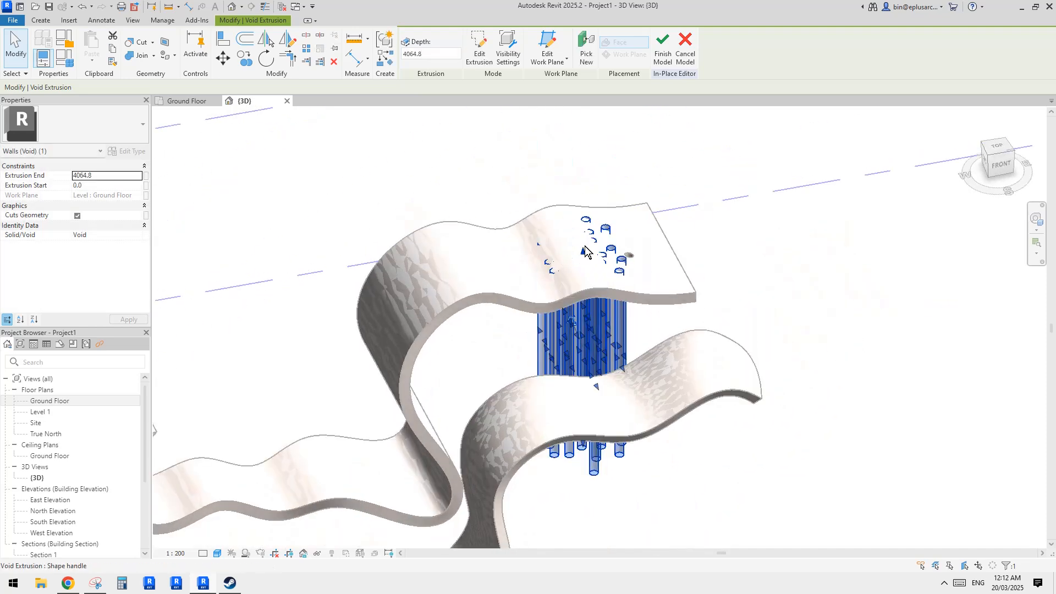
pyautogui.moveTo(586, 250); pyautogui.dragTo(585, 182)
pyautogui.keyDown('shift'); pyautogui.moveTo(585, 181); pyautogui.dragTo(551, 251, button='middle'); pyautogui.keyUp('shift')
pyautogui.moveTo(637, 141); pyautogui.dragTo(634, 149, button='middle')
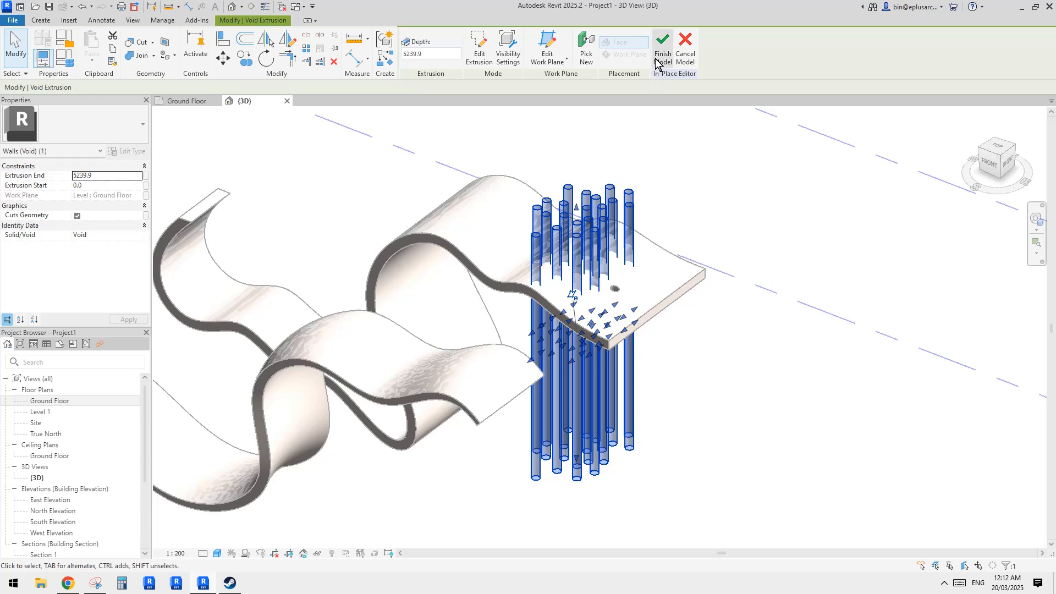
# Cut the wavy wall with the void extrusion and finish the in-place wall model
pyautogui.click(140, 44)
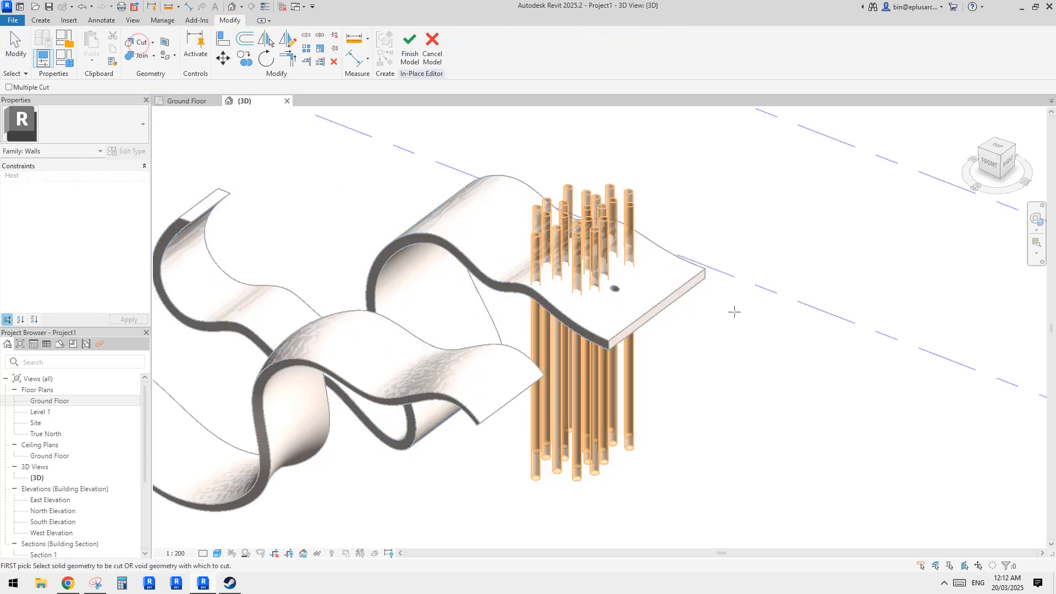
pyautogui.click(682, 290)
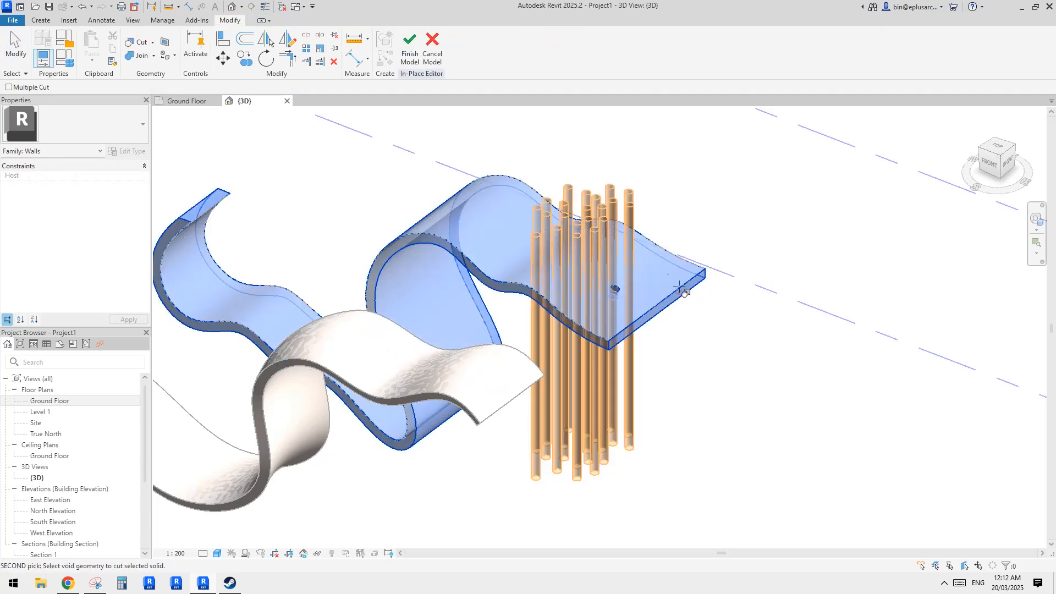
pyautogui.click(637, 208)
pyautogui.keyDown('shift'); pyautogui.moveTo(726, 219); pyautogui.dragTo(585, 311, button='middle'); pyautogui.keyUp('shift')
pyautogui.press('Escape')
pyautogui.scroll(3, 614, 316)
pyautogui.click(605, 306)
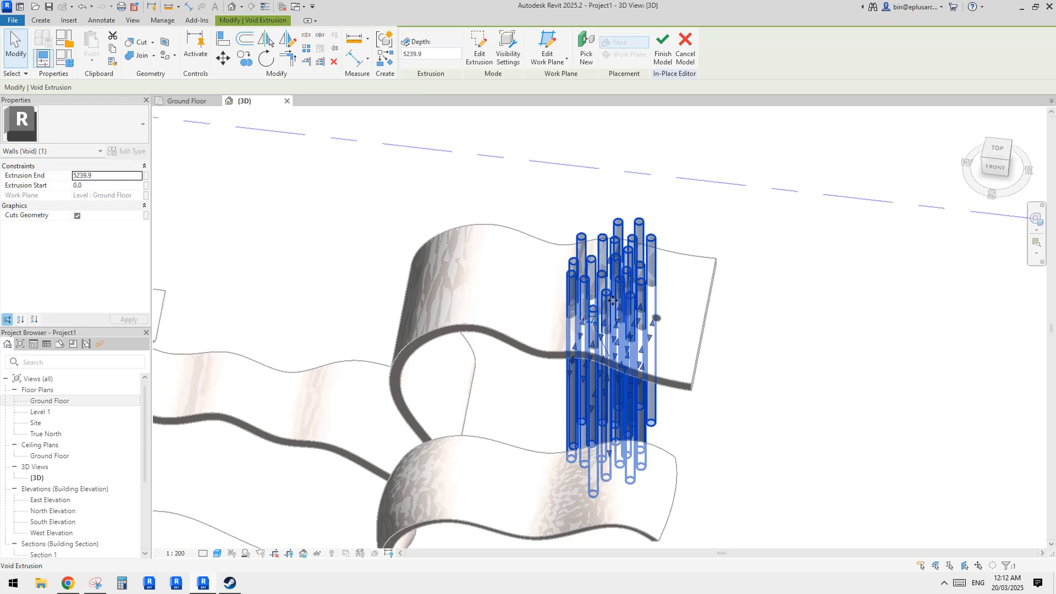
pyautogui.keyDown('shift'); pyautogui.moveTo(612, 299); pyautogui.dragTo(547, 325, button='middle'); pyautogui.keyUp('shift')
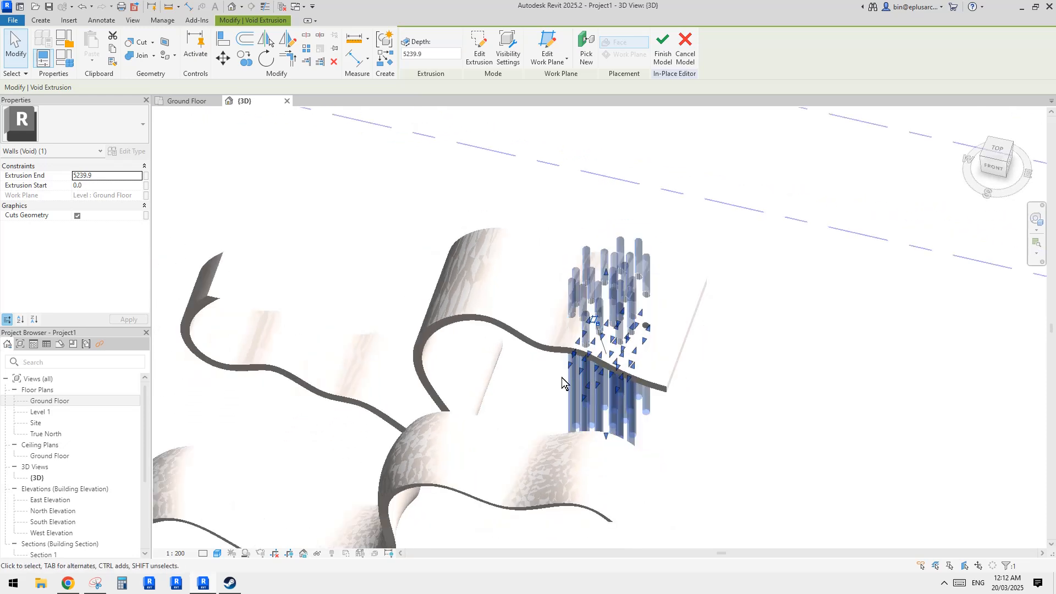
pyautogui.click(662, 60)
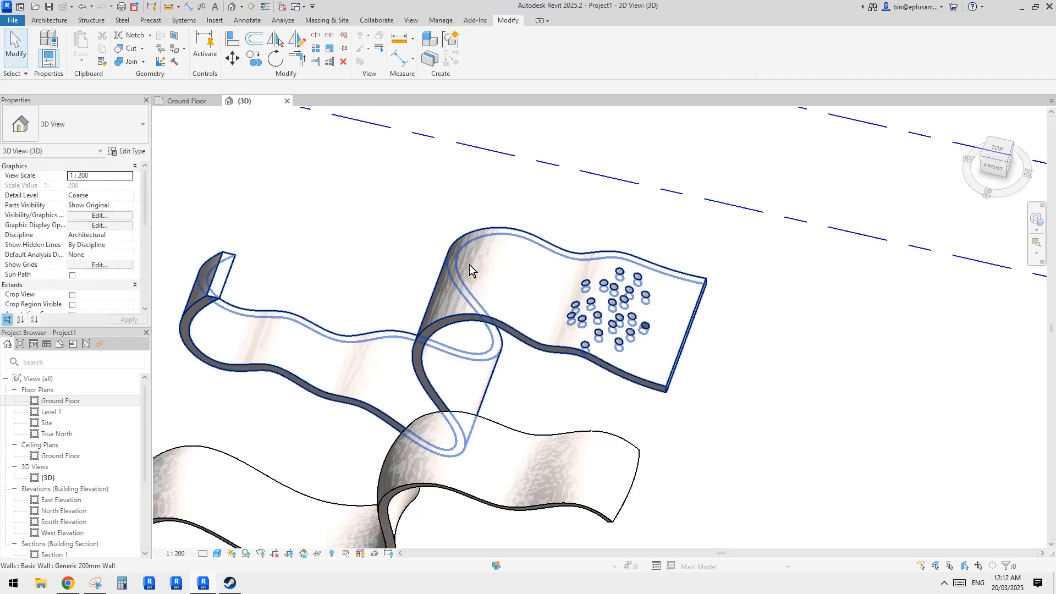
# Examine the in-place void component and the wavy wall it cuts by selecting each one around the perforated end
pyautogui.keyDown('shift'); pyautogui.moveTo(473, 264); pyautogui.dragTo(650, 271, button='middle'); pyautogui.keyUp('shift')
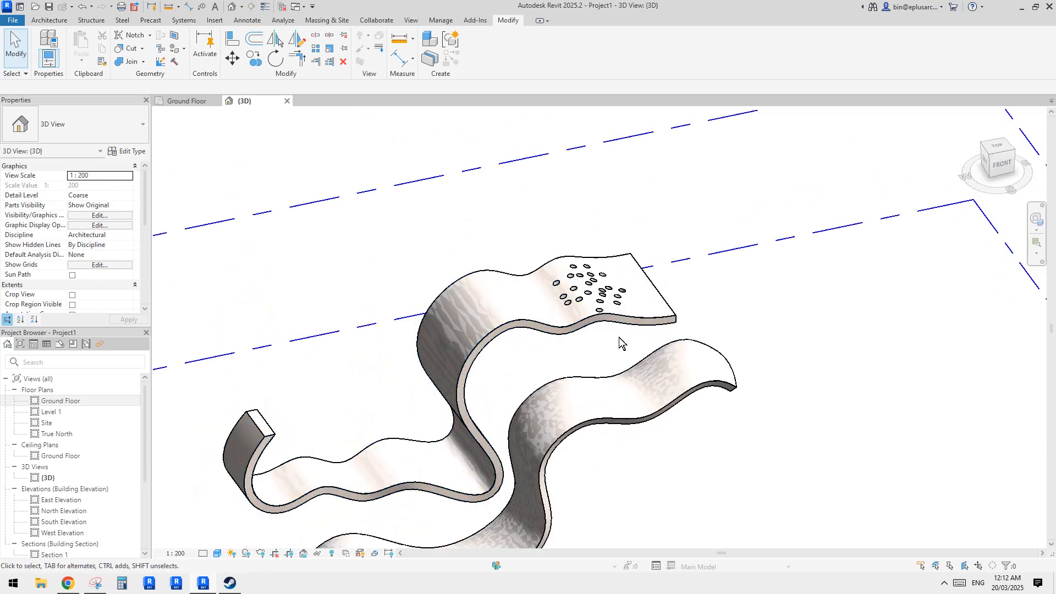
pyautogui.click(602, 311)
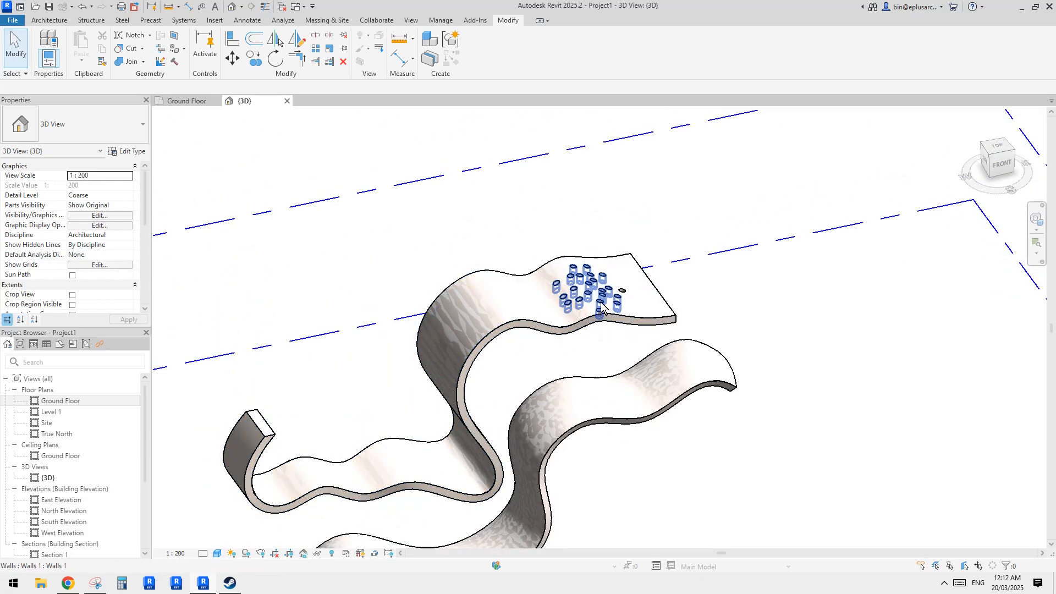
pyautogui.keyDown('shift'); pyautogui.moveTo(602, 311); pyautogui.dragTo(660, 275, button='middle'); pyautogui.keyUp('shift')
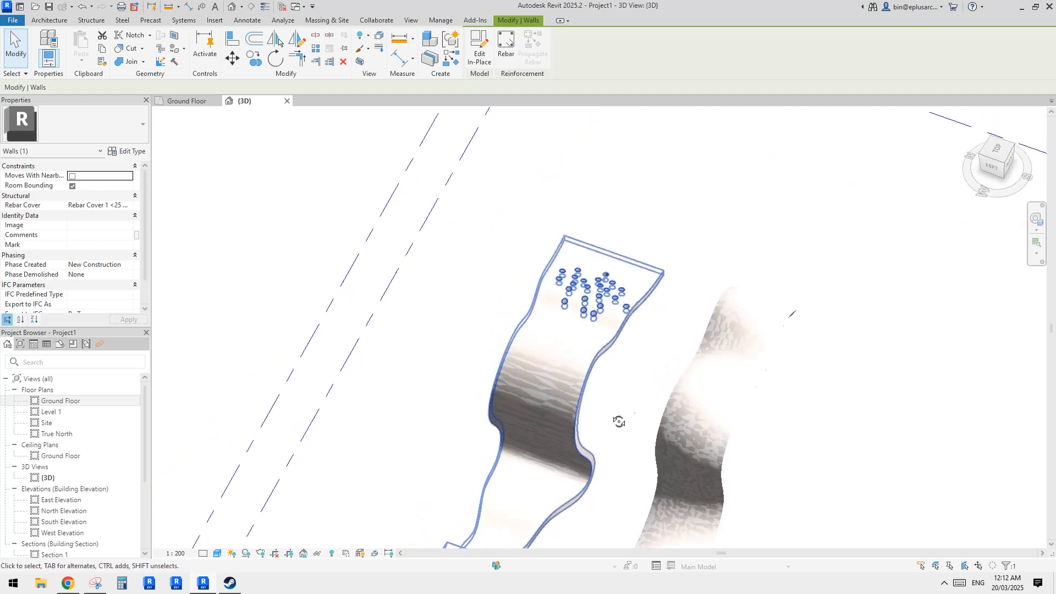
pyautogui.click(682, 266)
pyautogui.click(533, 330)
pyautogui.keyDown('shift'); pyautogui.moveTo(533, 330); pyautogui.dragTo(671, 365, button='middle'); pyautogui.keyUp('shift')
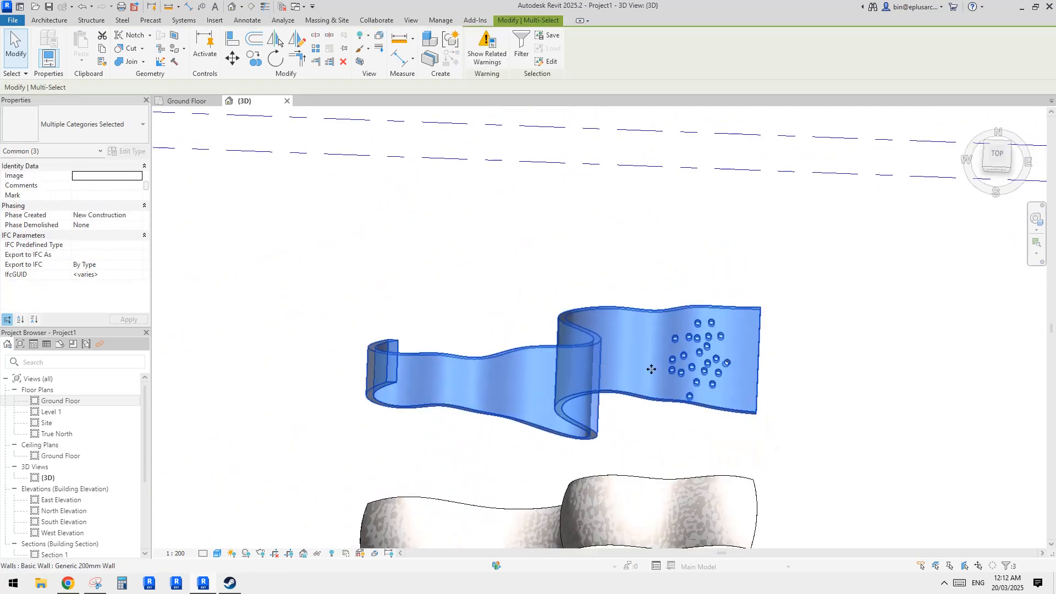
pyautogui.press('Escape')
pyautogui.scroll(3, 693, 360)
pyautogui.click(703, 357)
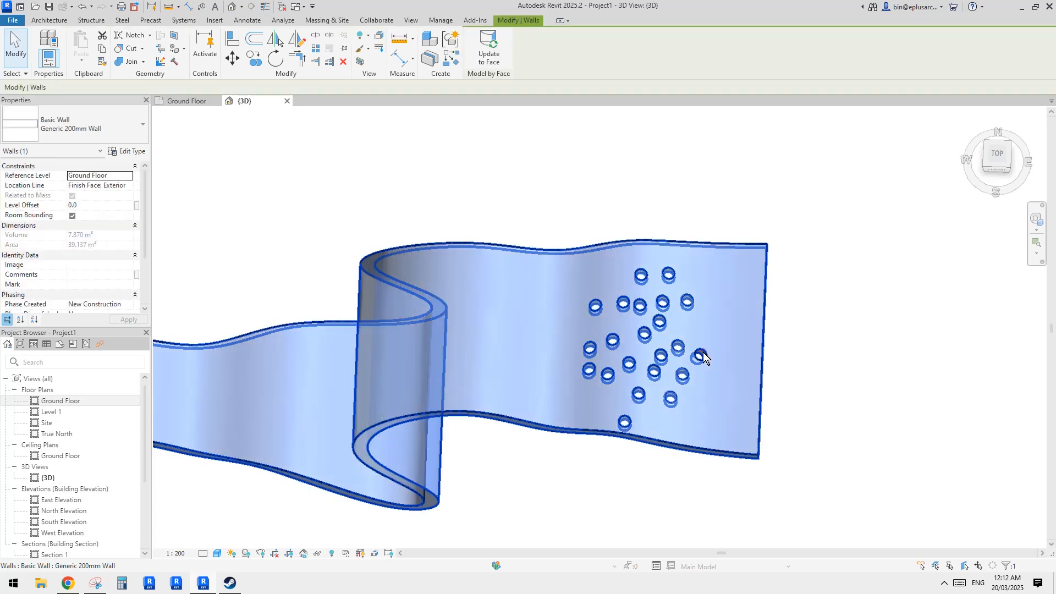
pyautogui.keyDown('shift'); pyautogui.moveTo(703, 356); pyautogui.dragTo(667, 243, button='middle'); pyautogui.keyUp('shift')
pyautogui.press('Escape')
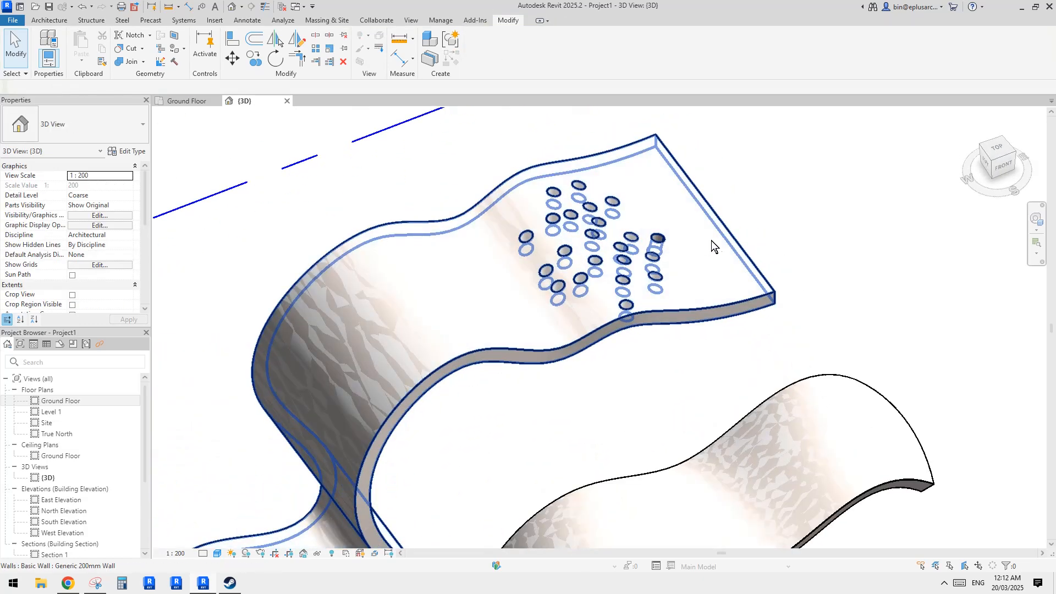
# Examine the perforated wall from several angles, including the steep curved section and the low curled end
pyautogui.keyDown('shift'); pyautogui.moveTo(750, 256); pyautogui.dragTo(722, 284, button='middle'); pyautogui.keyUp('shift')
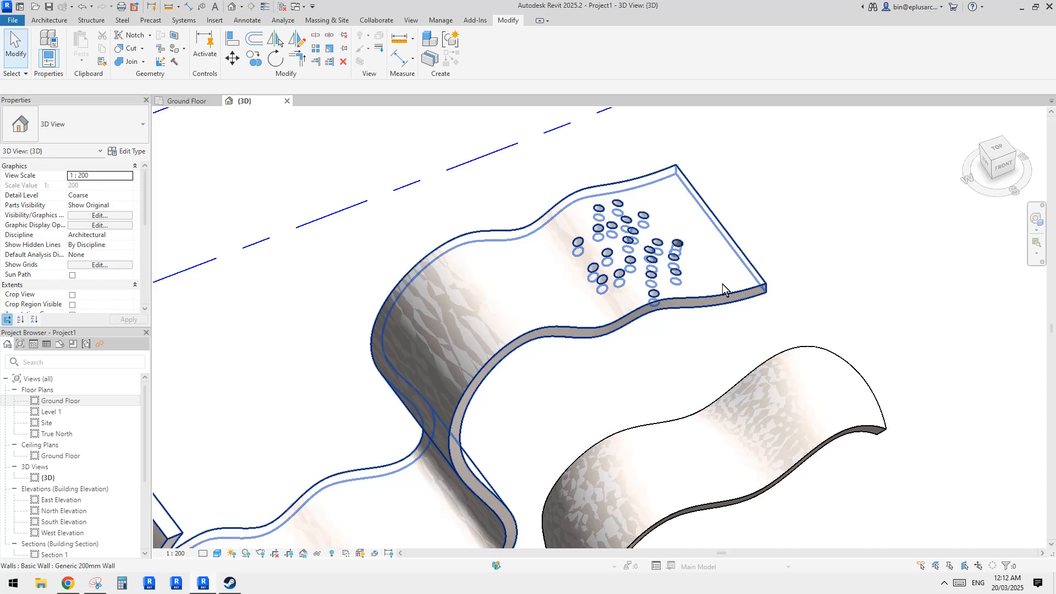
pyautogui.click(722, 284)
pyautogui.click(823, 266)
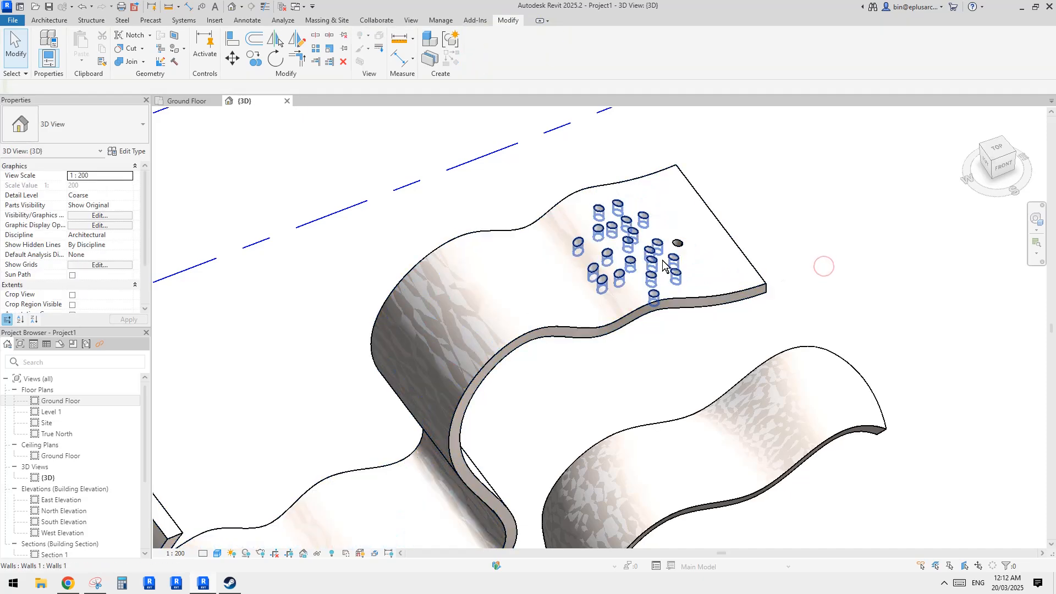
pyautogui.keyDown('shift'); pyautogui.moveTo(662, 260); pyautogui.dragTo(607, 285, button='middle'); pyautogui.keyUp('shift')
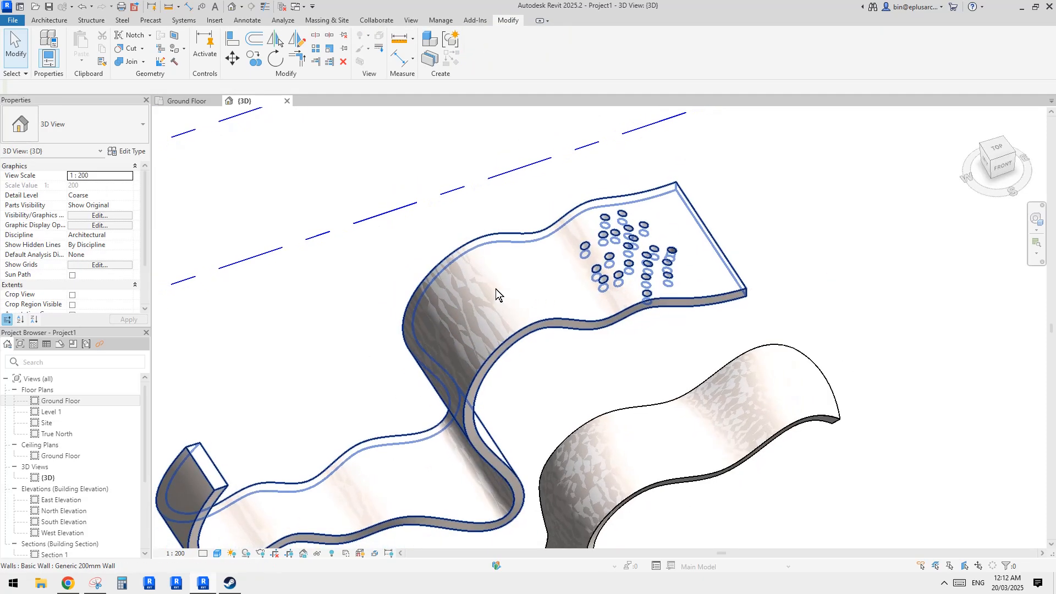
pyautogui.click(592, 329)
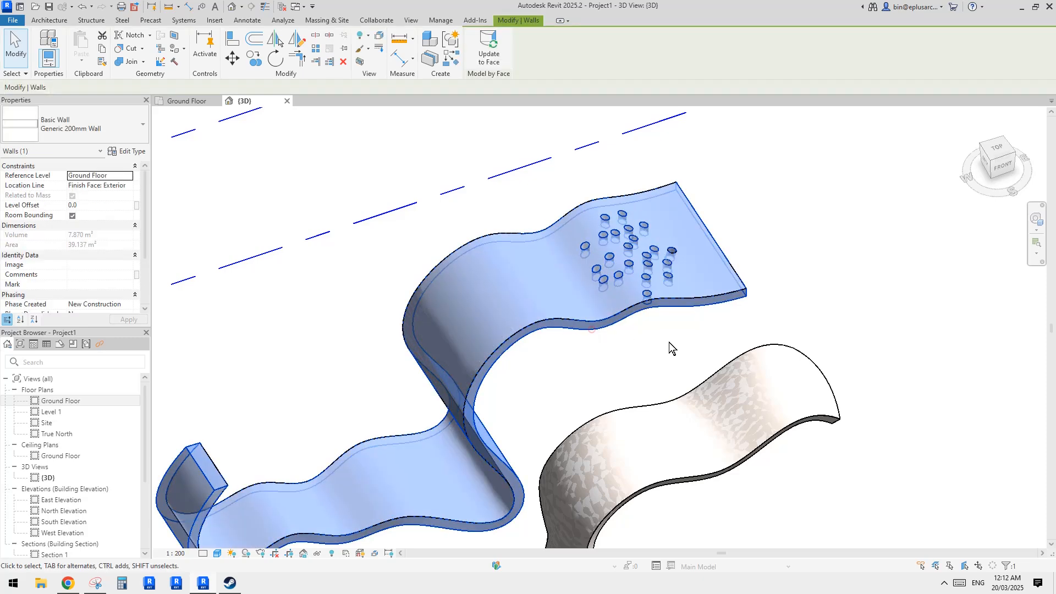
pyautogui.click(669, 342)
pyautogui.keyDown('shift'); pyautogui.moveTo(668, 342); pyautogui.dragTo(721, 315, button='middle'); pyautogui.keyUp('shift')
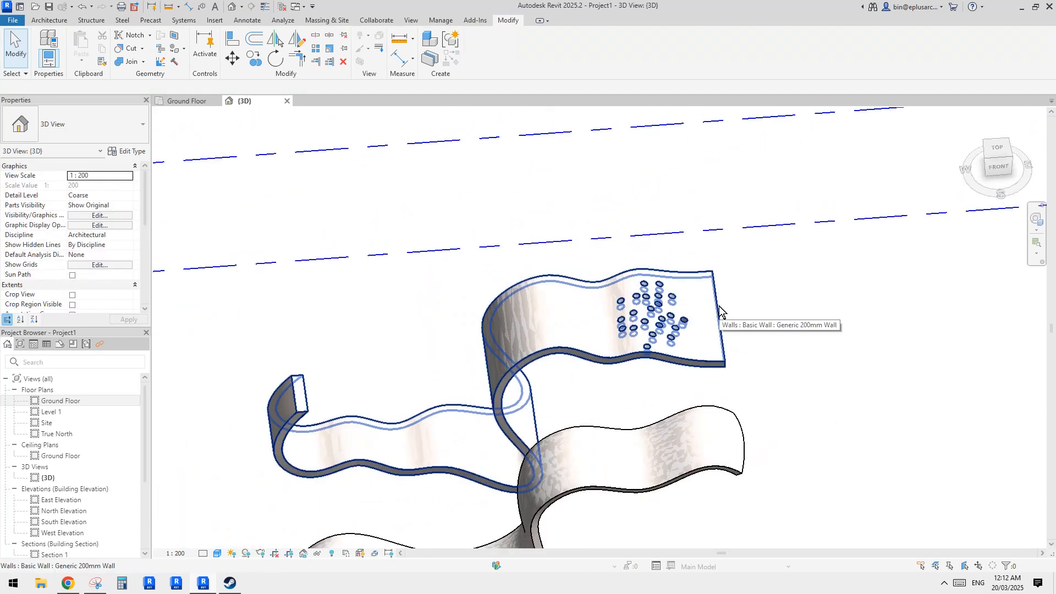
pyautogui.keyDown('shift'); pyautogui.moveTo(719, 306); pyautogui.dragTo(698, 307, button='middle'); pyautogui.keyUp('shift')
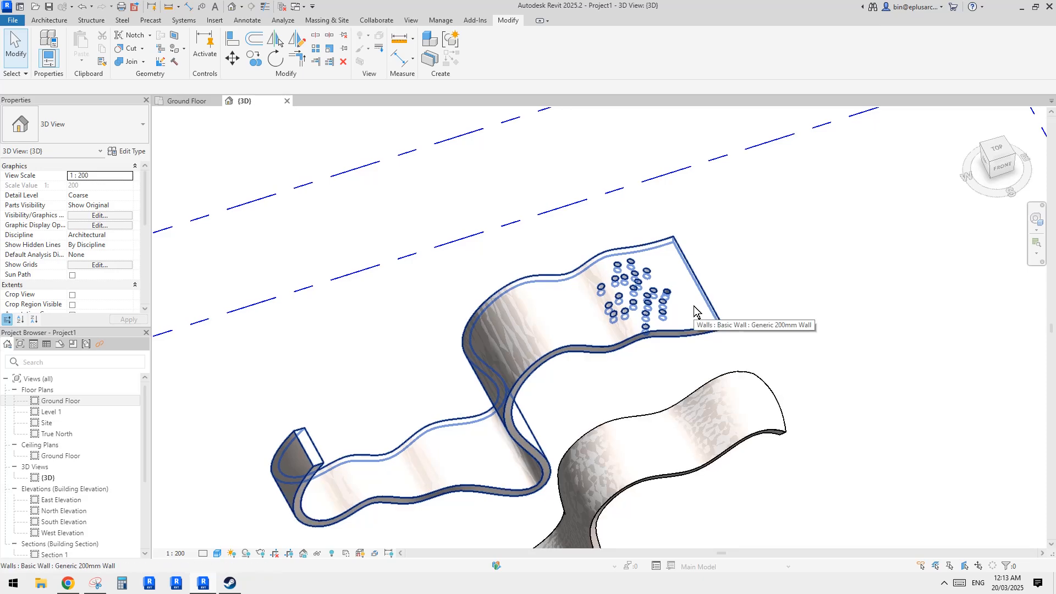
pyautogui.keyDown('shift'); pyautogui.moveTo(694, 311); pyautogui.dragTo(580, 289, button='middle'); pyautogui.keyUp('shift')
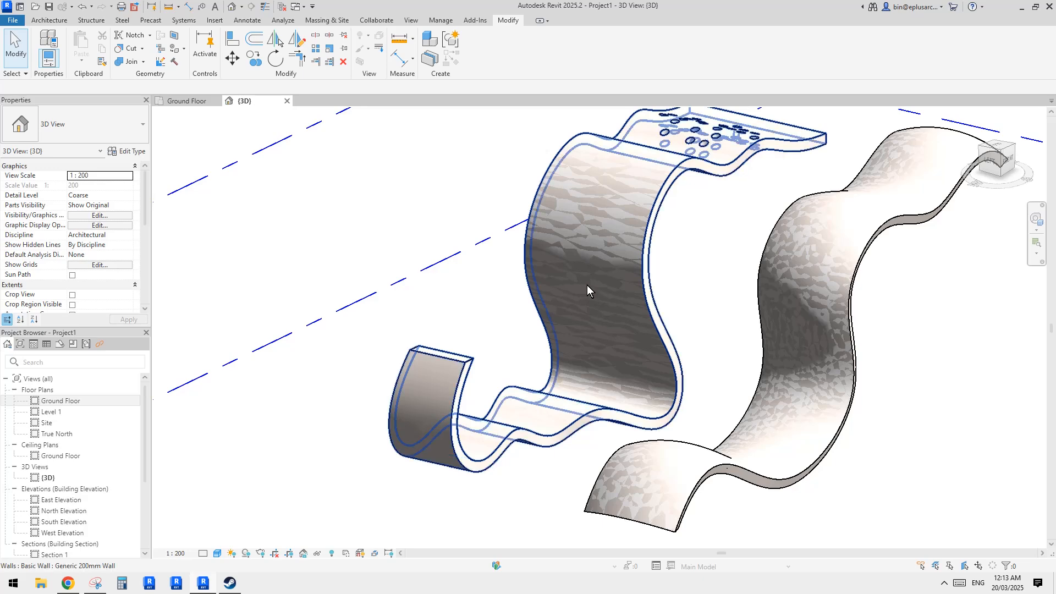
pyautogui.moveTo(586, 284)
pyautogui.keyDown('shift'); pyautogui.mouseDown(button='middle')
pyautogui.moveTo(593, 298)
pyautogui.moveTo(695, 306)
pyautogui.moveTo(860, 220)
pyautogui.moveTo(596, 311)
pyautogui.moveTo(648, 276)
pyautogui.moveTo(617, 302)
pyautogui.moveTo(600, 300)
pyautogui.mouseUp(button='middle'); pyautogui.keyUp('shift')
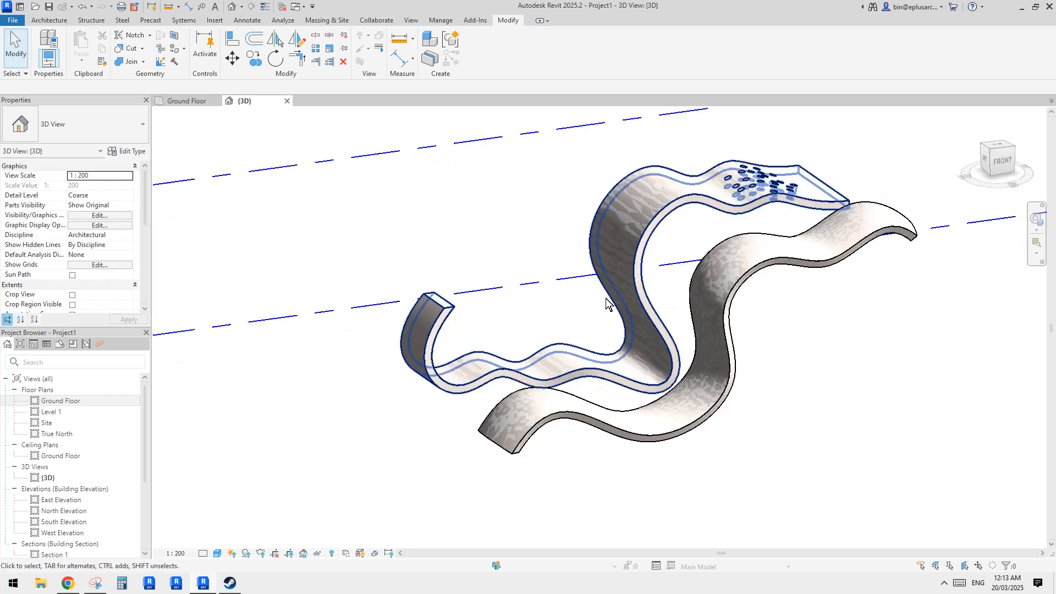
pyautogui.moveTo(645, 289)
pyautogui.keyDown('shift'); pyautogui.mouseDown(button='middle')
pyautogui.moveTo(615, 340)
pyautogui.moveTo(608, 307)
pyautogui.mouseUp(button='middle'); pyautogui.keyUp('shift')
# Temporarily hide the perforated wall and open the underlying mass surface for in-place editing
pyautogui.click(610, 301)
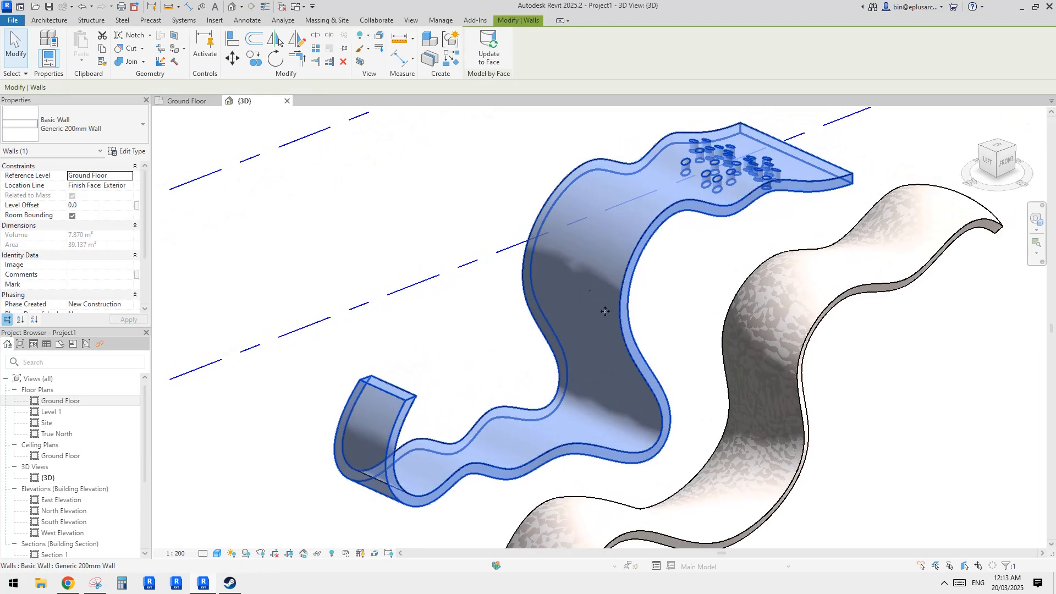
pyautogui.moveTo(596, 217); pyautogui.dragTo(584, 217, button='middle')
pyautogui.press('h')
pyautogui.press('h')
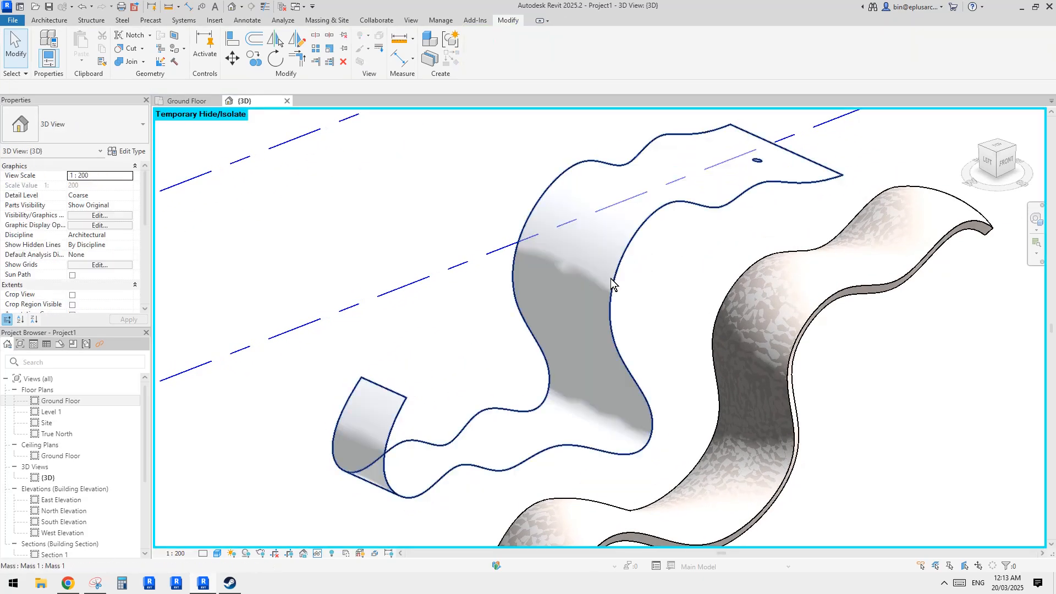
pyautogui.click(603, 278)
pyautogui.click(479, 49)
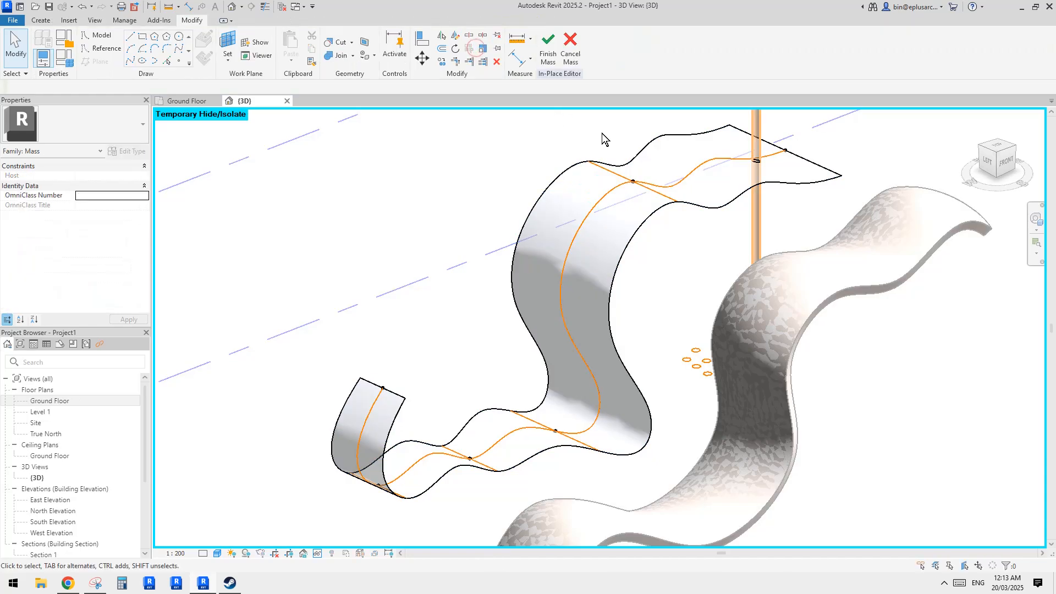
# Place a reference point on the mass's central reference line, on the steep middle section of the surface
pyautogui.keyDown('shift'); pyautogui.moveTo(602, 133); pyautogui.dragTo(594, 262, button='middle'); pyautogui.keyUp('shift')
pyautogui.click(497, 258)
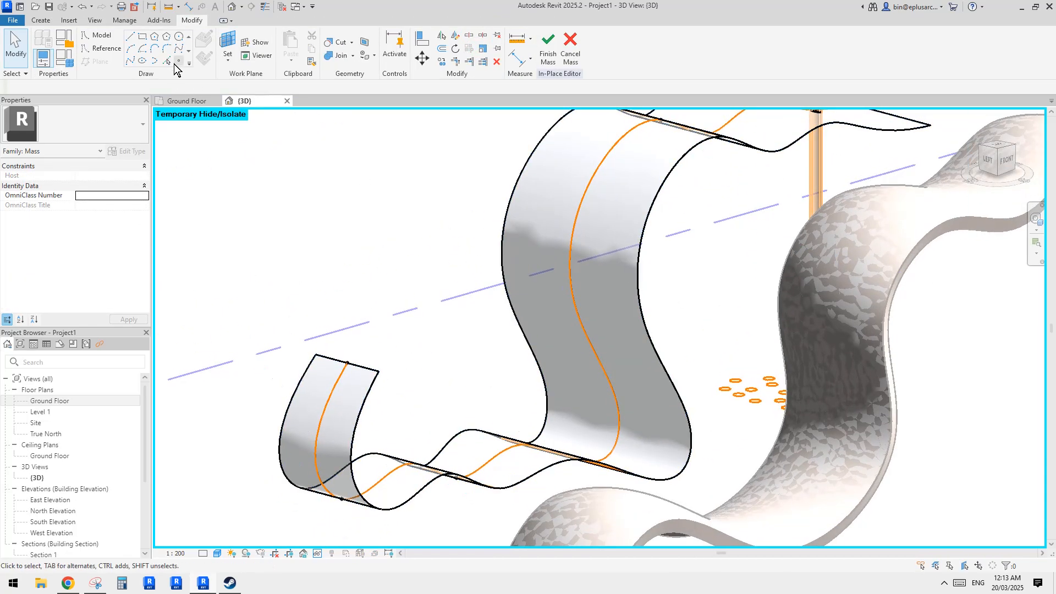
pyautogui.click(179, 62)
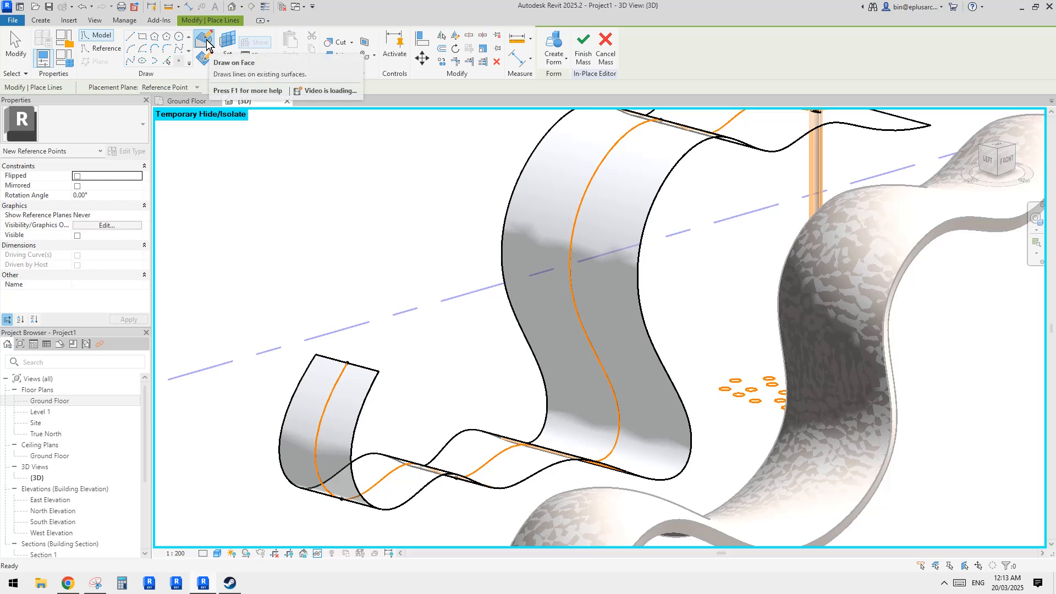
pyautogui.keyDown('shift'); pyautogui.moveTo(497, 224); pyautogui.dragTo(559, 263, button='middle'); pyautogui.keyUp('shift')
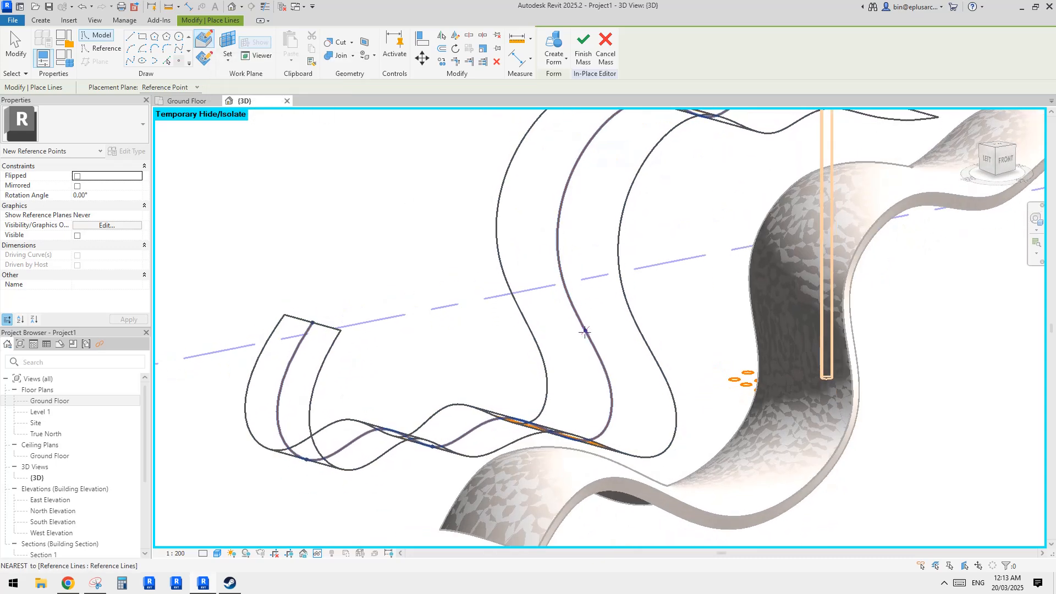
pyautogui.click(585, 331)
pyautogui.press('Escape')
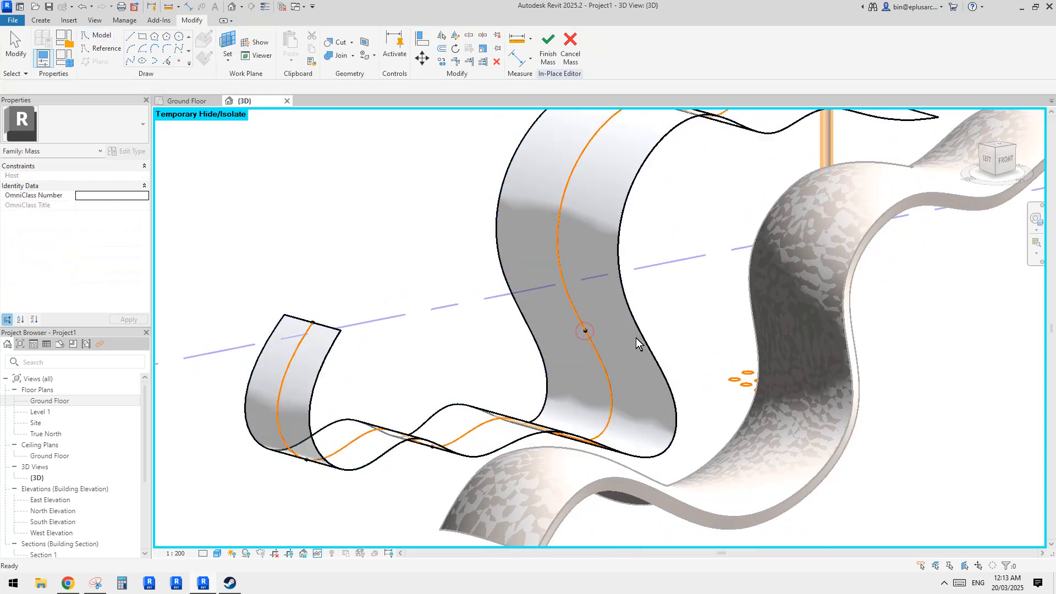
# Set the new reference point to show all its reference planes instead of only the normal one
pyautogui.click(585, 331)
pyautogui.keyDown('shift'); pyautogui.moveTo(586, 330); pyautogui.dragTo(206, 245, button='middle'); pyautogui.keyUp('shift')
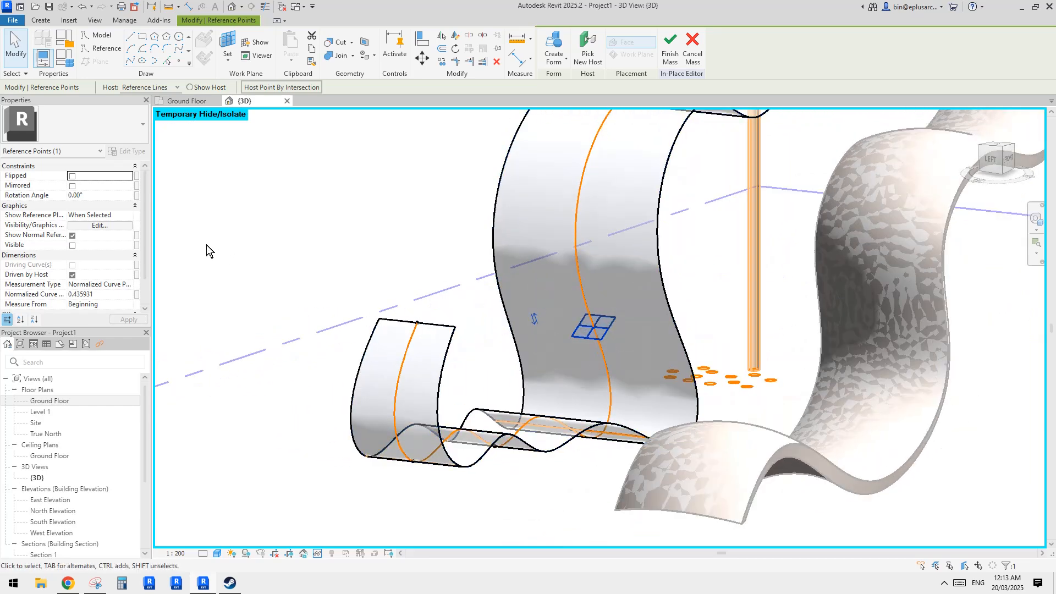
pyautogui.click(127, 216)
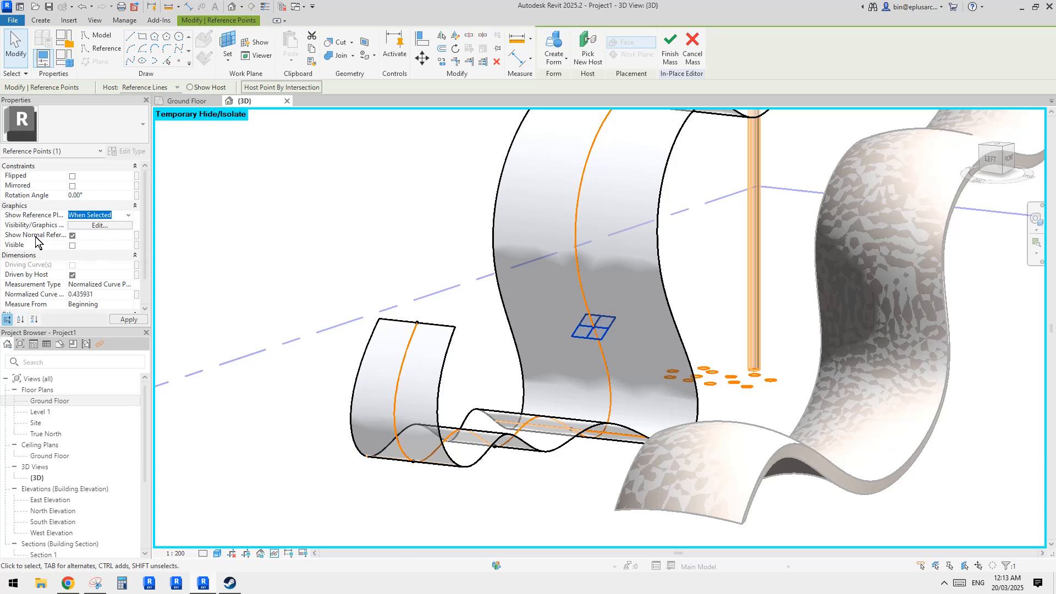
pyautogui.click(72, 237)
pyautogui.scroll(4, 604, 326)
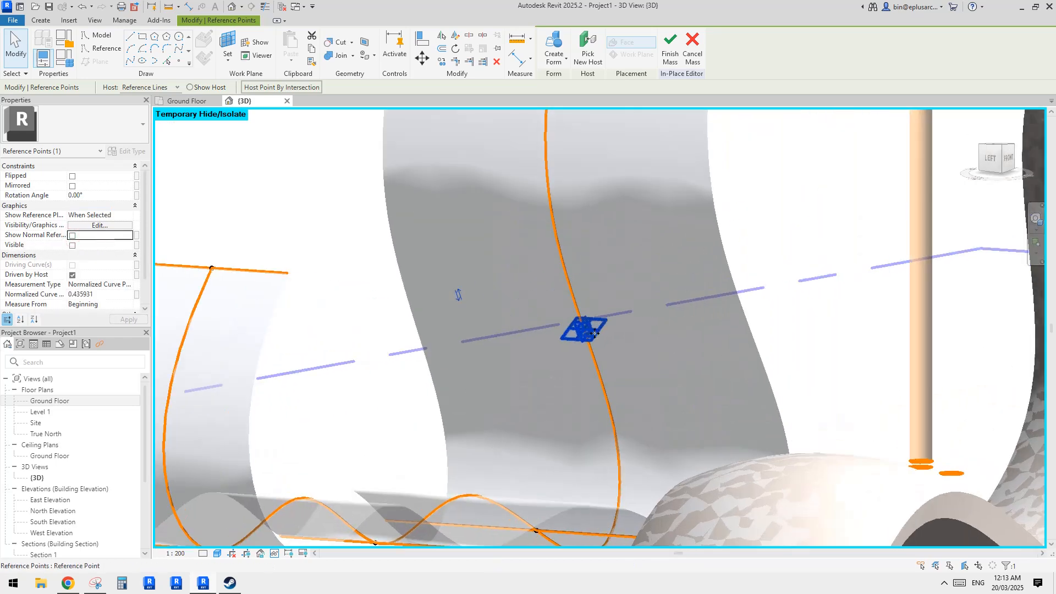
pyautogui.scroll(-2, 595, 333)
pyautogui.keyDown('shift'); pyautogui.moveTo(594, 333); pyautogui.dragTo(632, 425, button='middle'); pyautogui.keyUp('shift')
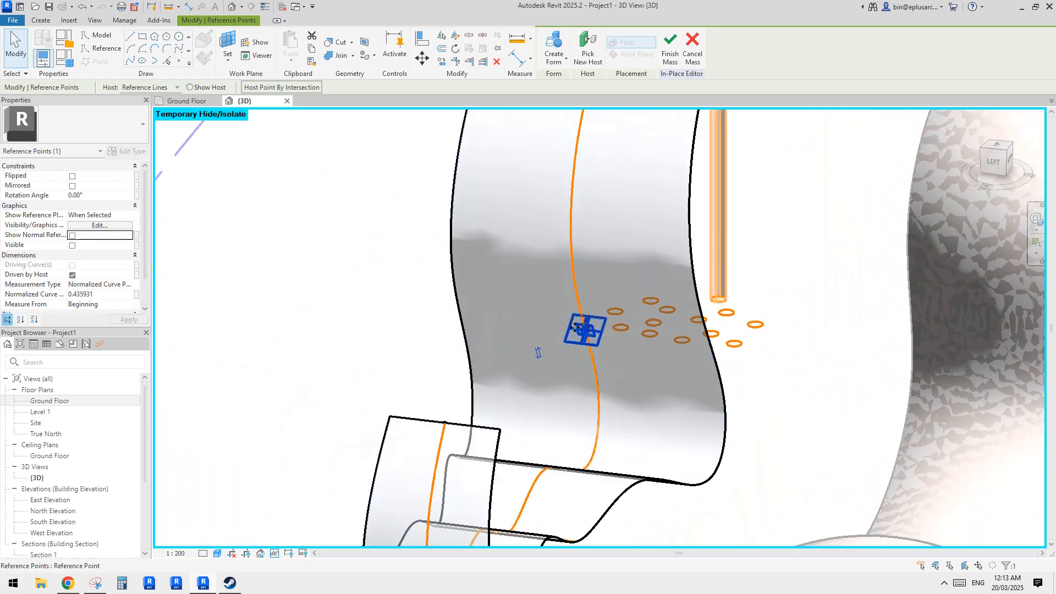
pyautogui.moveTo(571, 323)
pyautogui.keyDown('shift'); pyautogui.mouseDown(button='middle')
pyautogui.moveTo(586, 328)
pyautogui.moveTo(570, 336)
pyautogui.moveTo(582, 345)
pyautogui.moveTo(606, 332)
pyautogui.moveTo(562, 319)
pyautogui.mouseUp(button='middle'); pyautogui.keyUp('shift')
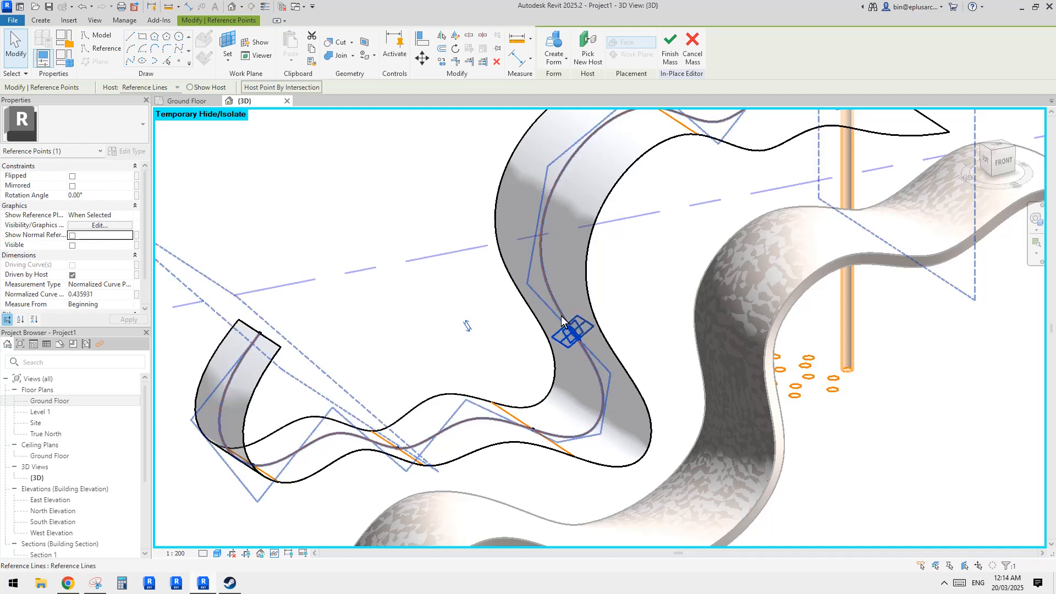
pyautogui.keyDown('shift'); pyautogui.moveTo(561, 318); pyautogui.dragTo(511, 211, button='middle'); pyautogui.keyUp('shift')
pyautogui.scroll(-8, 511, 211)
pyautogui.scroll(6, 617, 292)
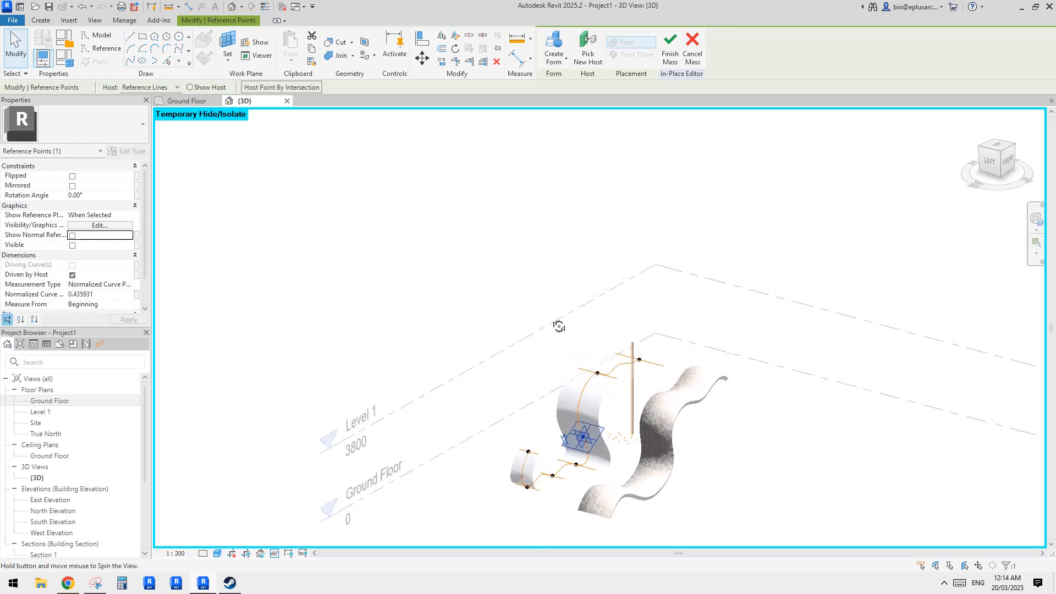
pyautogui.scroll(6, 632, 465)
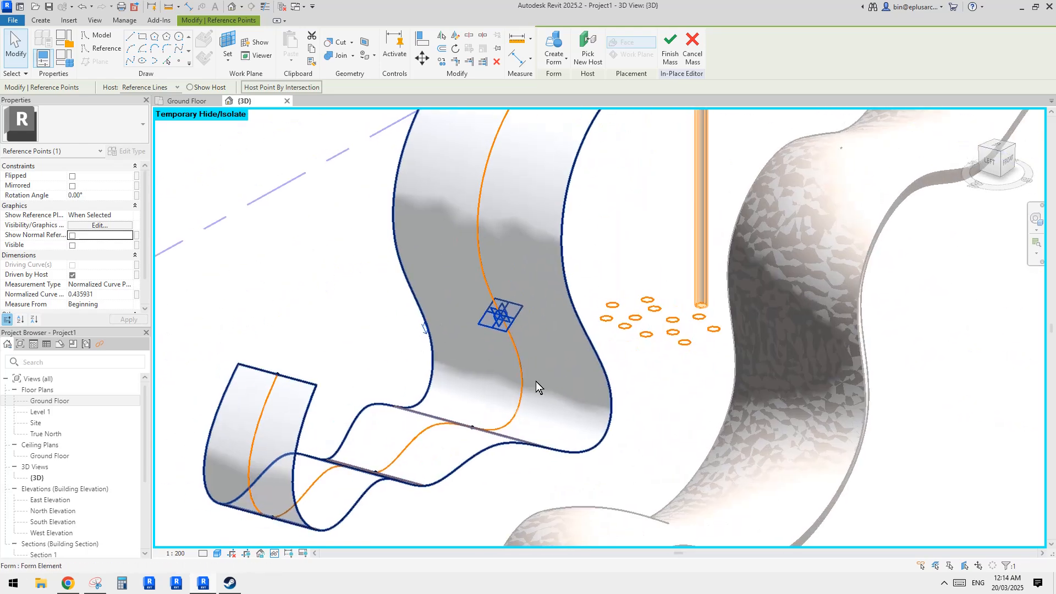
pyautogui.click(609, 309)
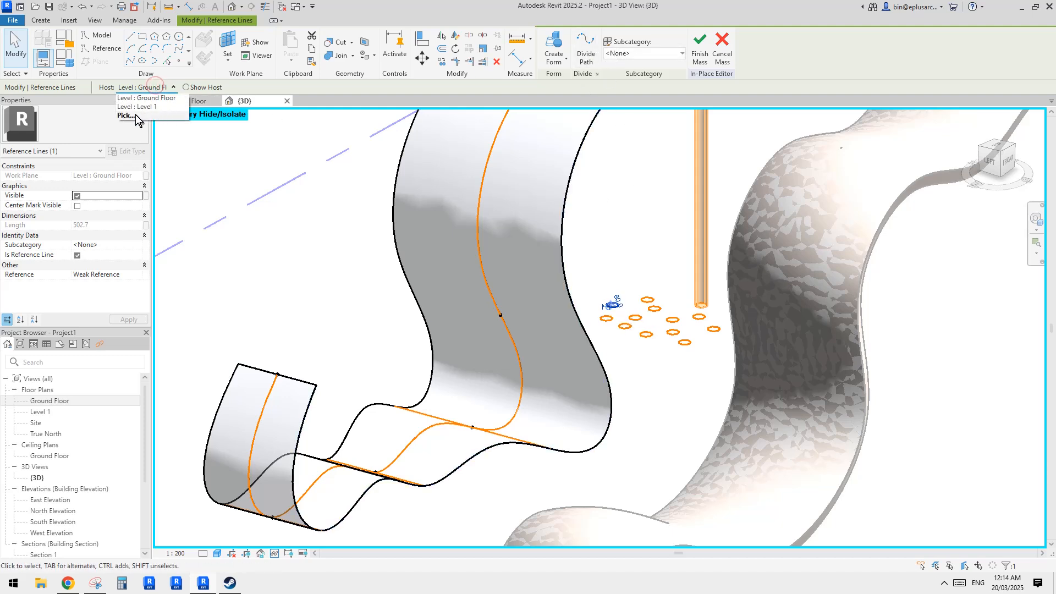
pyautogui.click(134, 116)
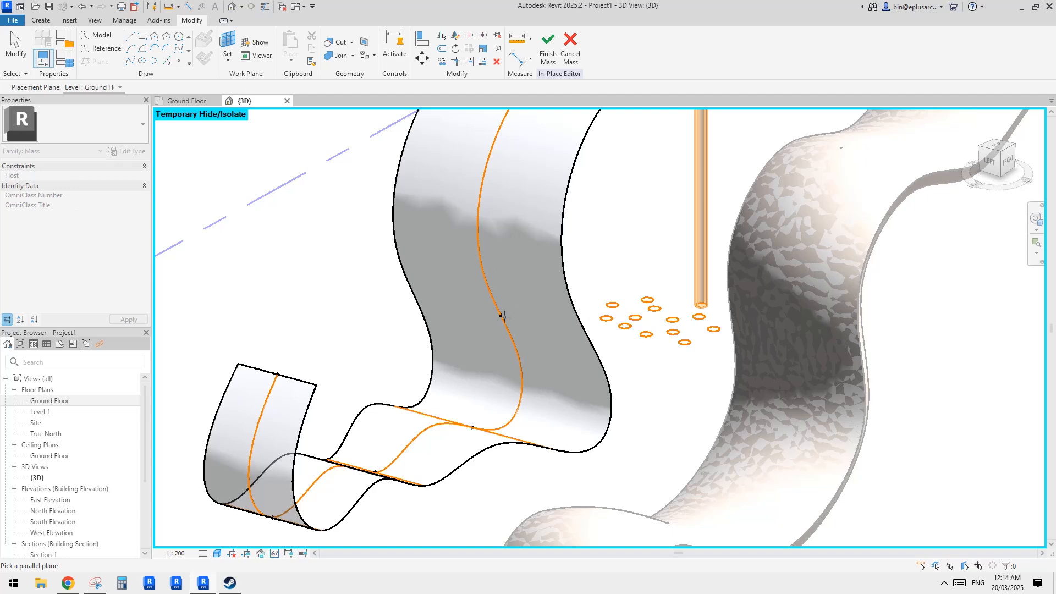
pyautogui.press('Escape')
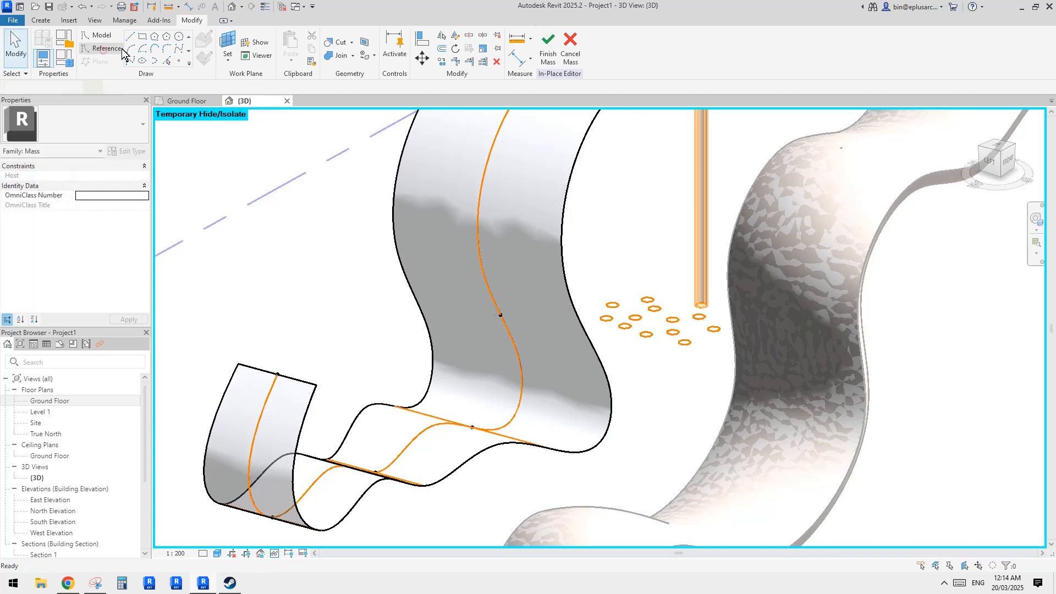
pyautogui.click(120, 50)
pyautogui.press('Escape')
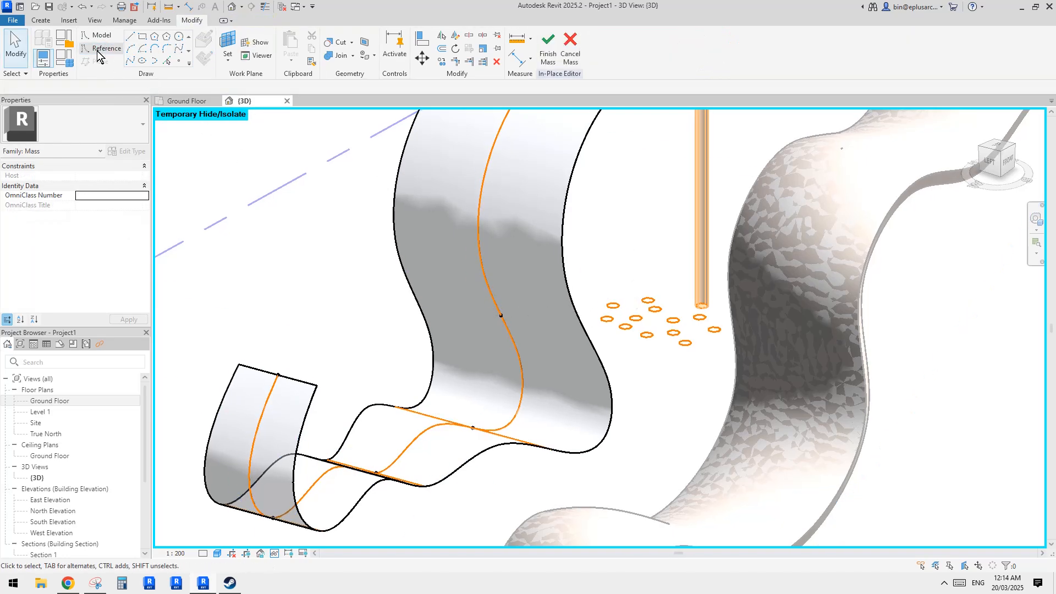
# Draw a reference circle with a radius of about 80 mm on the work plane of the new reference point on the steep section
pyautogui.click(98, 49)
pyautogui.click(179, 37)
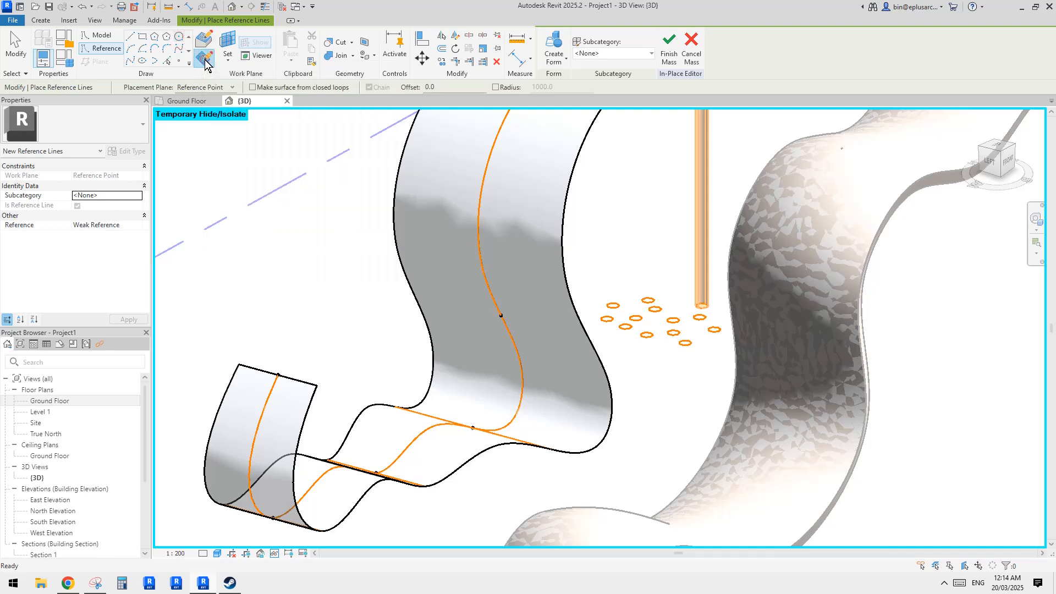
pyautogui.click(224, 44)
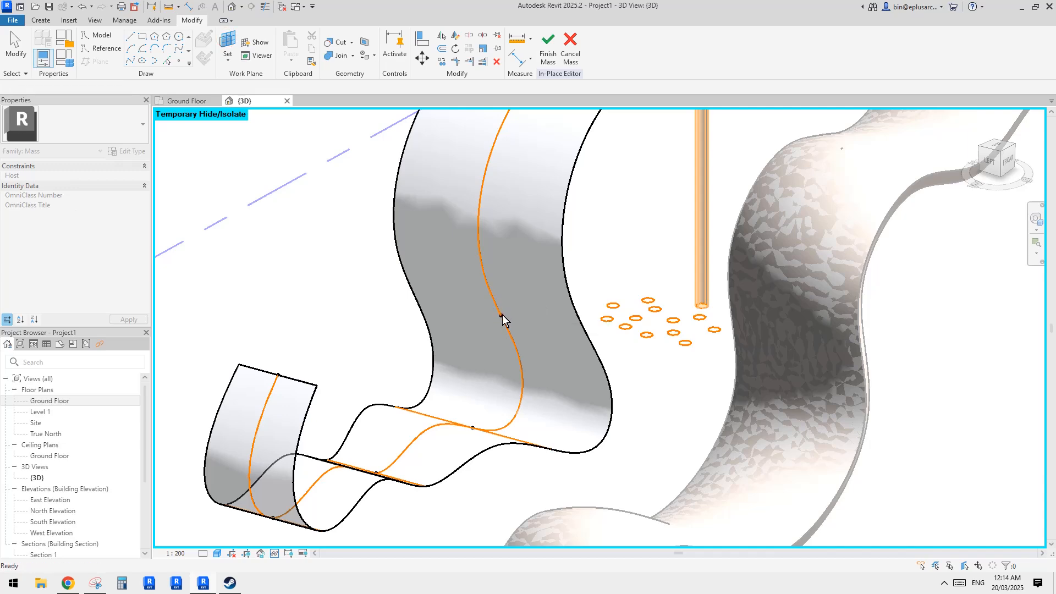
pyautogui.click(501, 315)
pyautogui.keyDown('shift'); pyautogui.moveTo(503, 306); pyautogui.dragTo(443, 247, button='middle'); pyautogui.keyUp('shift')
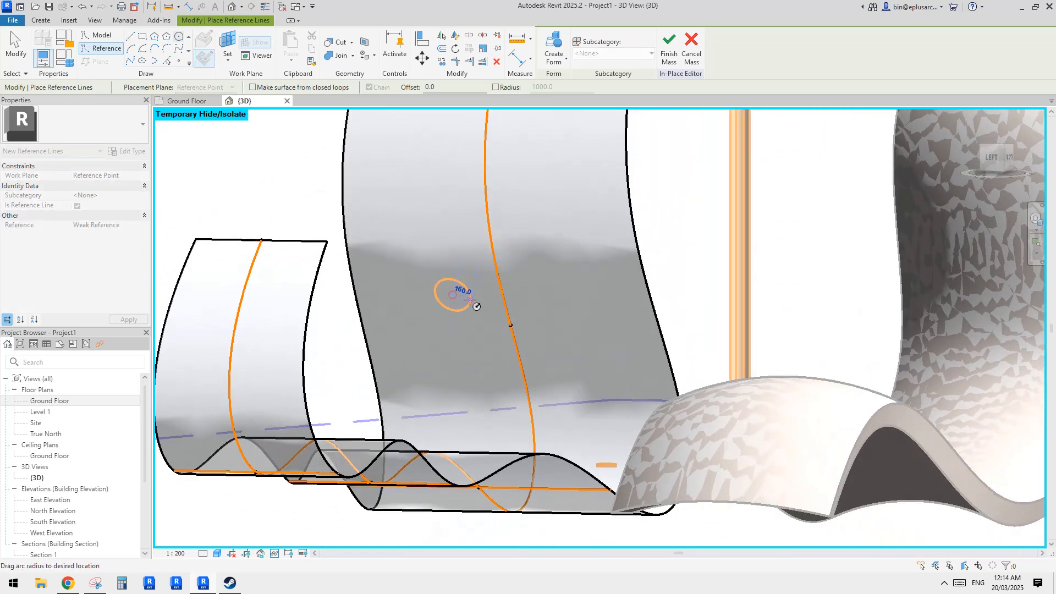
pyautogui.click(462, 295)
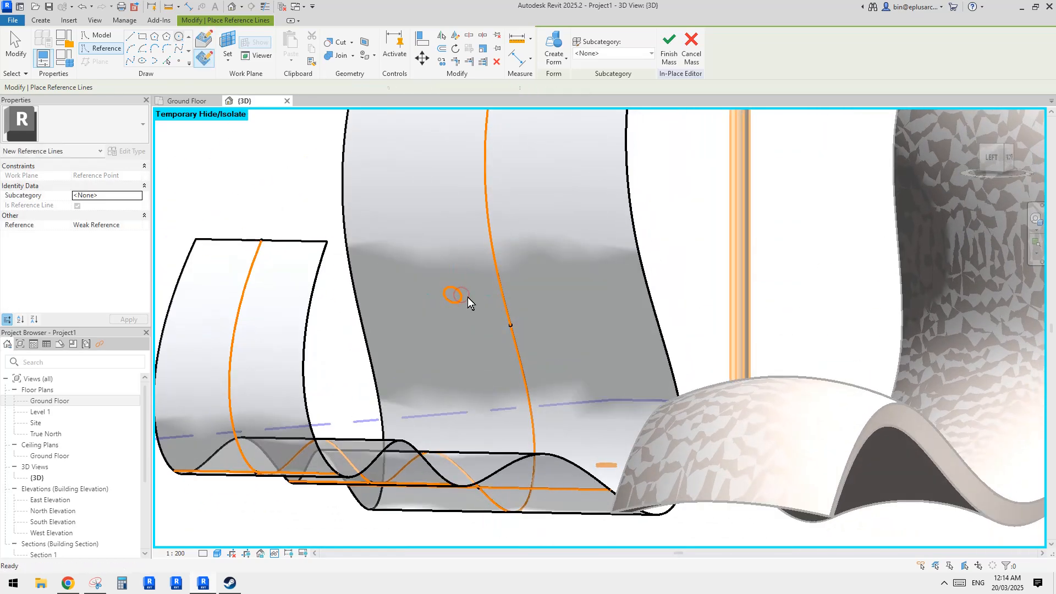
# Copy the reference circle fourteen times to scattered positions around the reference point on the steep section of the surface
pyautogui.press('Escape')
pyautogui.press('m')
pyautogui.press('v')
pyautogui.click(463, 300)
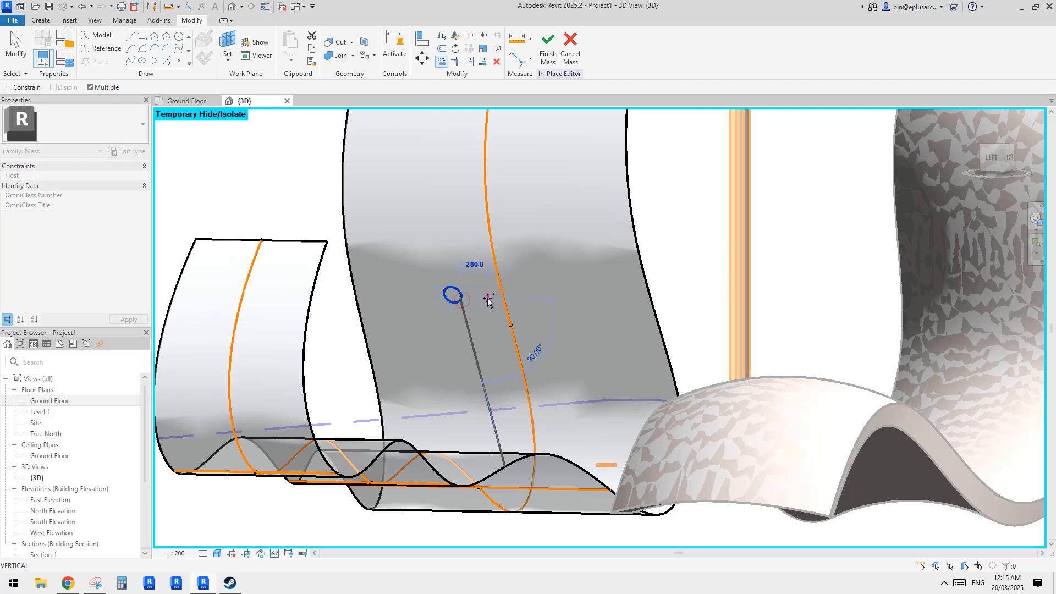
pyautogui.click(494, 312)
pyautogui.click(530, 279)
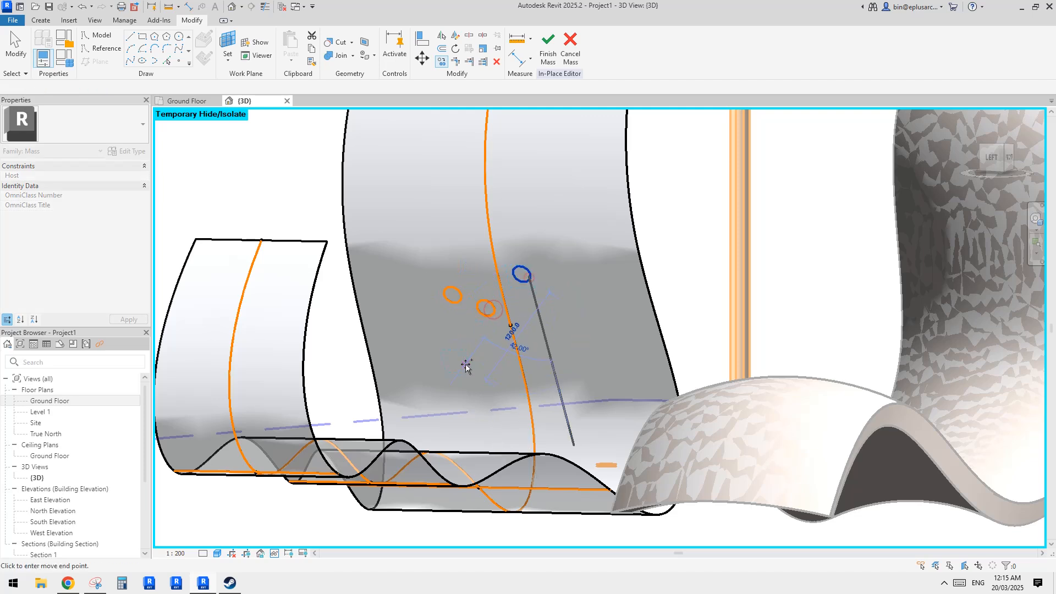
pyautogui.click(467, 366)
pyautogui.click(497, 349)
pyautogui.click(553, 350)
pyautogui.click(551, 305)
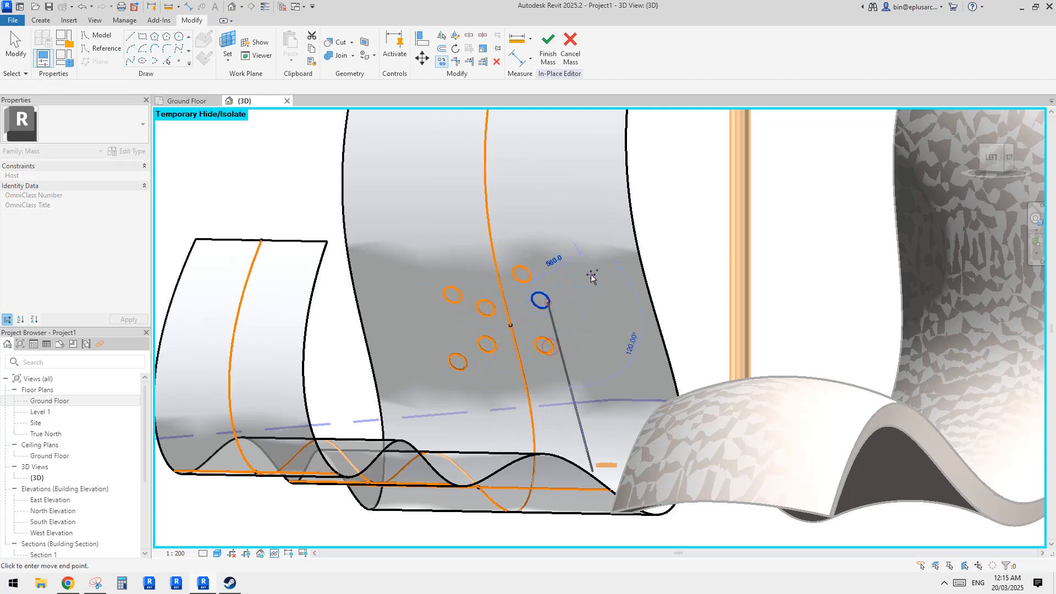
pyautogui.click(592, 274)
pyautogui.click(588, 311)
pyautogui.click(597, 363)
pyautogui.click(552, 384)
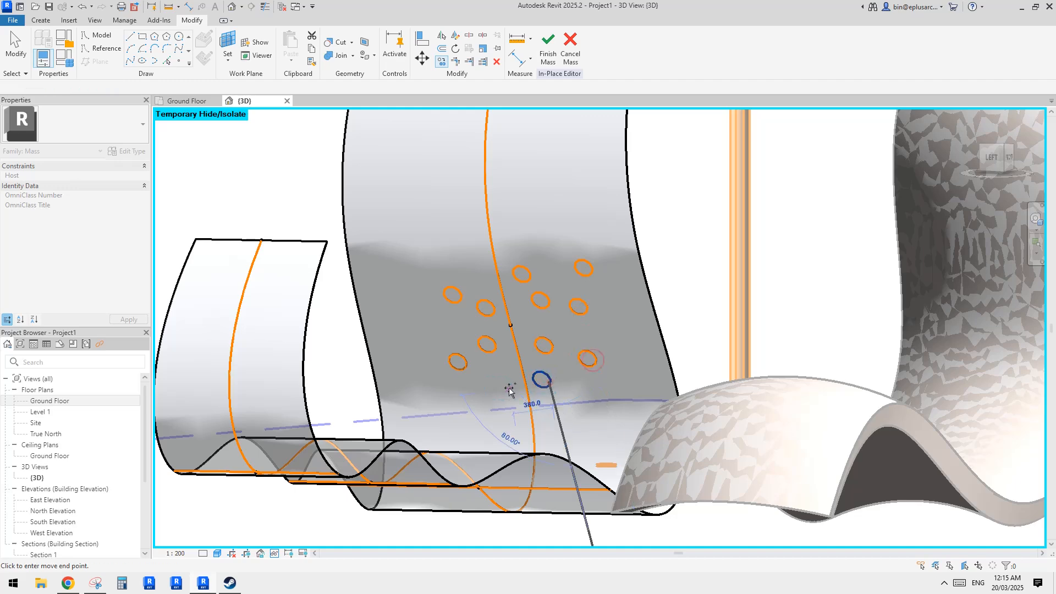
pyautogui.click(501, 383)
pyautogui.click(477, 272)
pyautogui.click(447, 334)
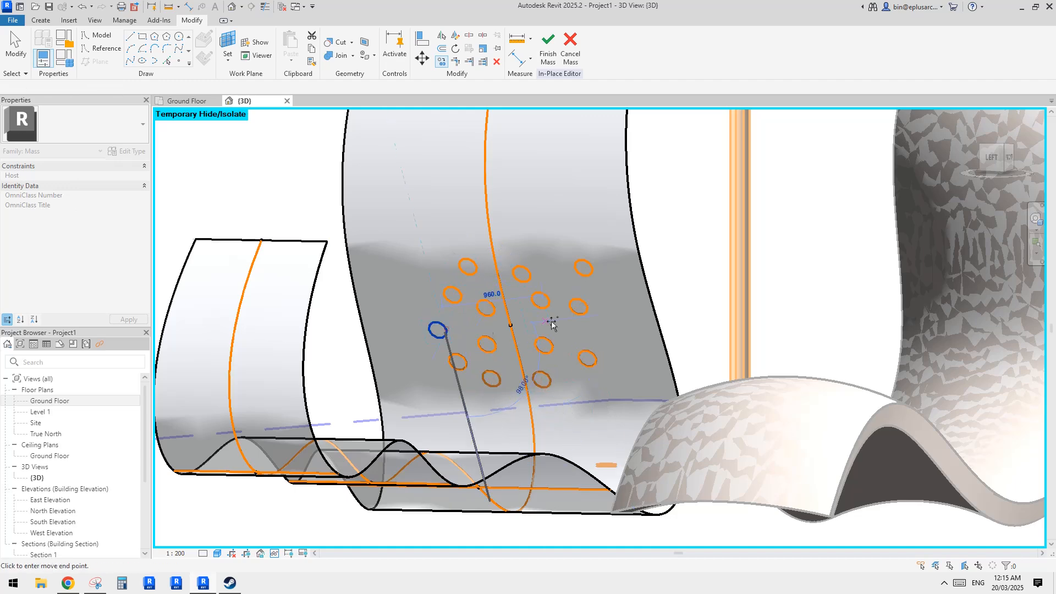
pyautogui.click(604, 333)
pyautogui.press('Escape')
# Create a void form from the reference circle just beside the central reference line, choosing the cylinder shape
pyautogui.keyDown('shift'); pyautogui.moveTo(550, 313); pyautogui.dragTo(495, 303, button='middle'); pyautogui.keyUp('shift')
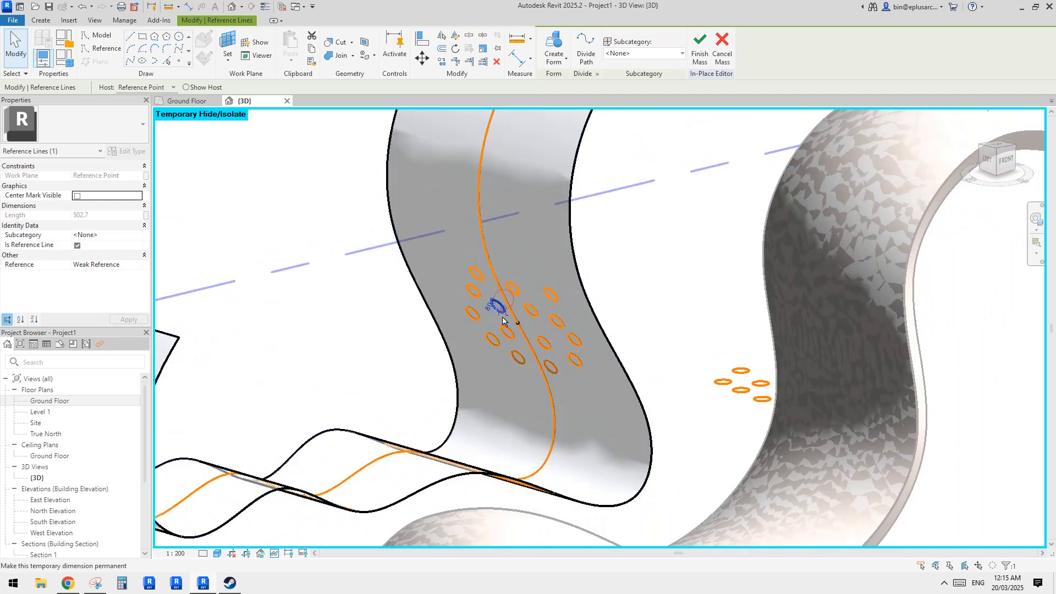
pyautogui.keyDown('shift'); pyautogui.moveTo(517, 173); pyautogui.dragTo(528, 154, button='middle'); pyautogui.keyUp('shift')
pyautogui.click(565, 58)
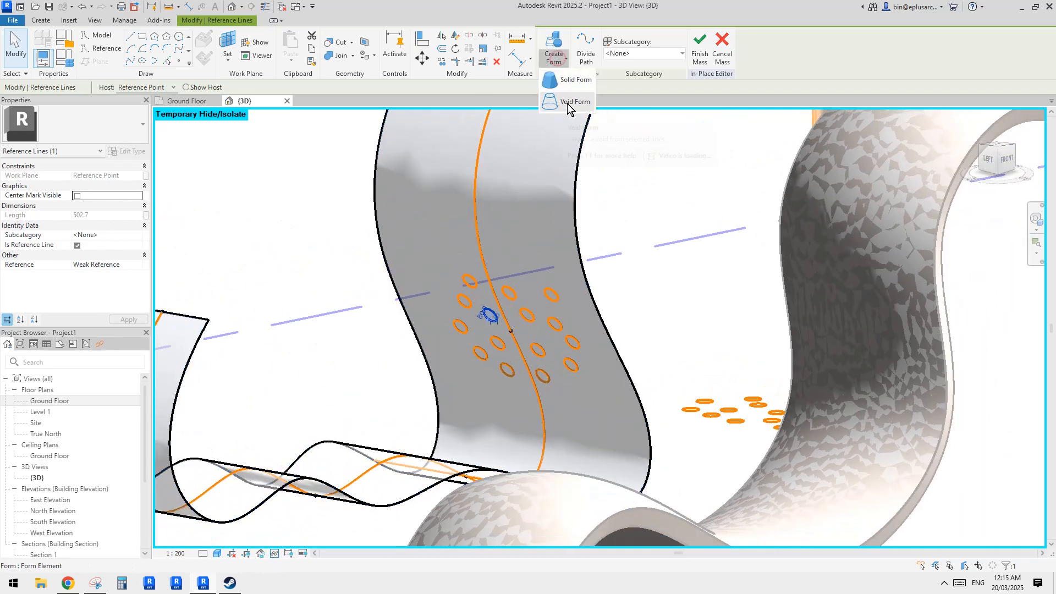
pyautogui.click(567, 104)
pyautogui.keyDown('shift'); pyautogui.moveTo(551, 281); pyautogui.dragTo(522, 313, button='middle'); pyautogui.keyUp('shift')
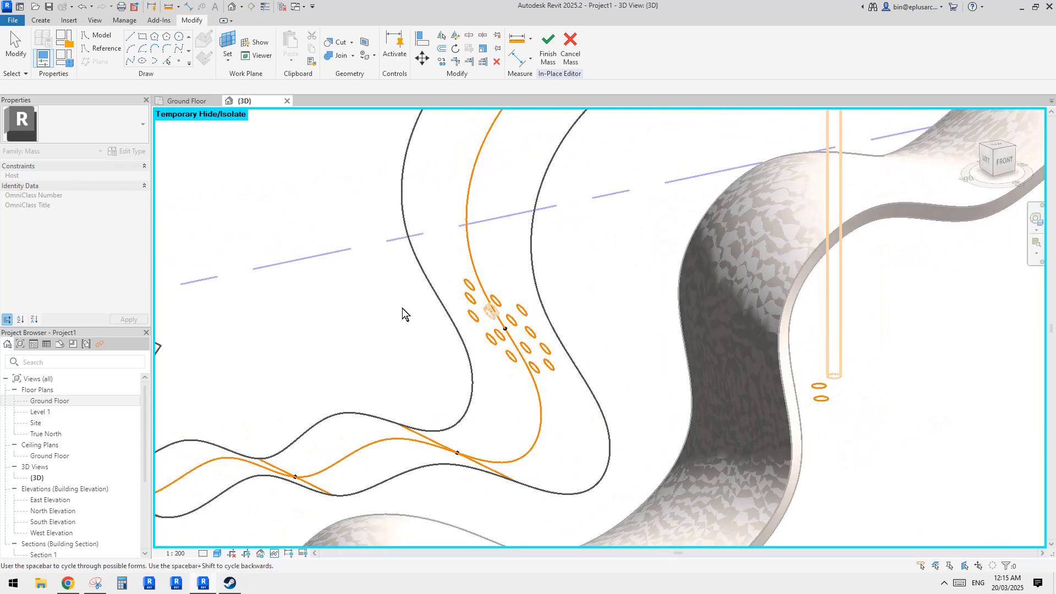
pyautogui.click(374, 303)
# Set both the positive and the negative offset of the new void cylinder to 100 mm
pyautogui.keyDown('shift'); pyautogui.moveTo(374, 303); pyautogui.dragTo(115, 193, button='middle'); pyautogui.keyUp('shift')
pyautogui.click(101, 185)
pyautogui.write('1')
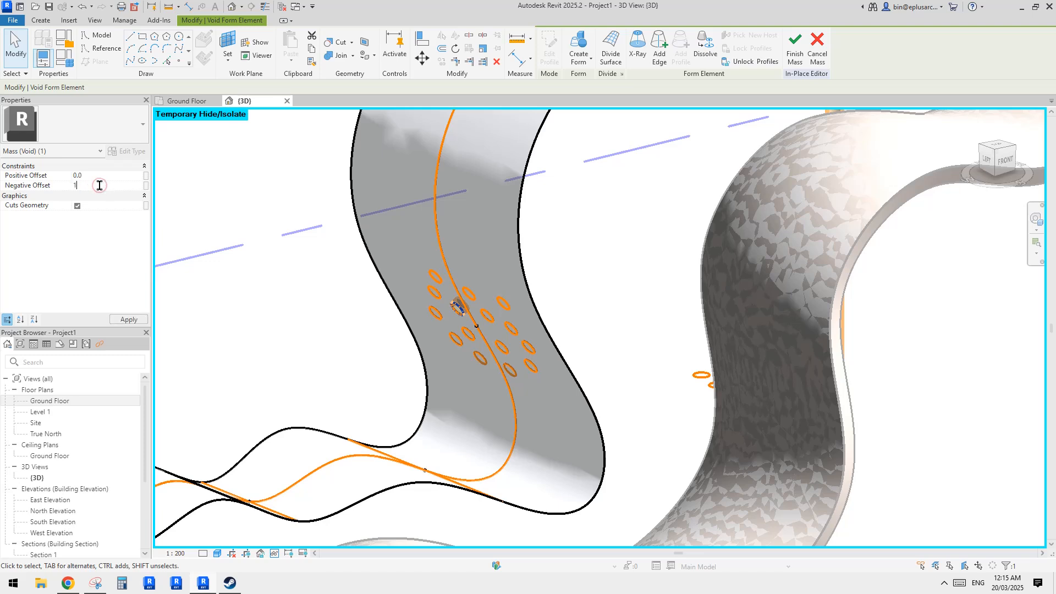
pyautogui.write('00')
pyautogui.keyDown('shift'); pyautogui.moveTo(241, 202); pyautogui.dragTo(308, 257, button='middle'); pyautogui.keyUp('shift')
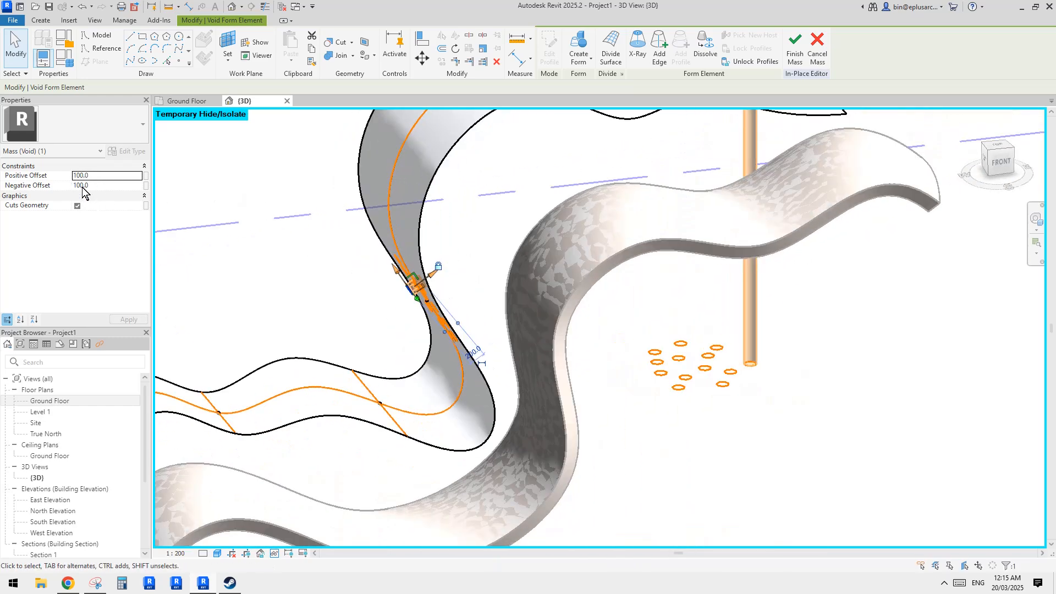
pyautogui.keyDown('shift'); pyautogui.moveTo(443, 288); pyautogui.dragTo(494, 204, button='middle'); pyautogui.keyUp('shift')
pyautogui.scroll(2, 421, 282)
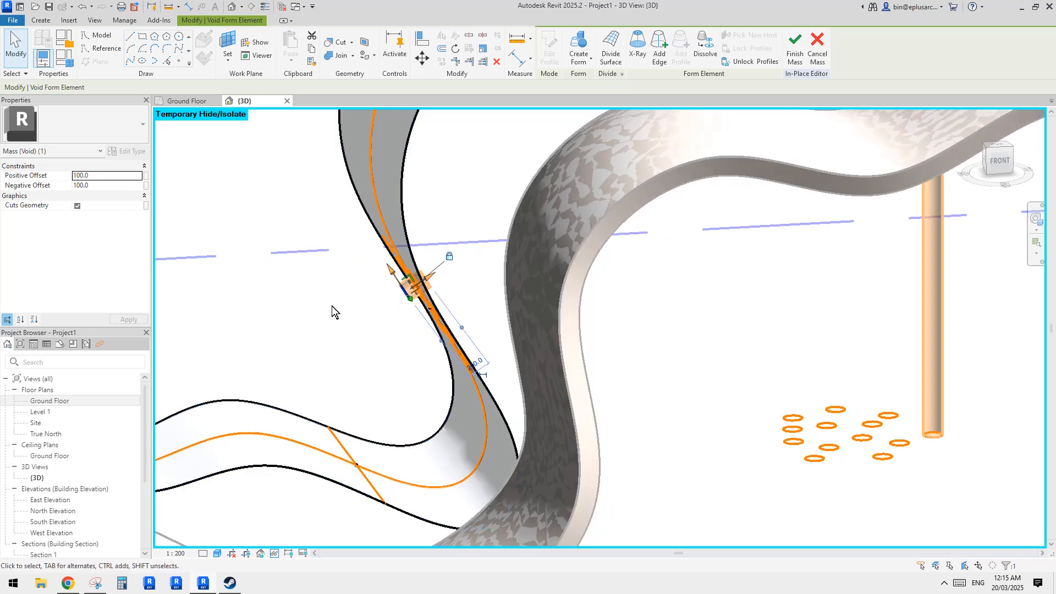
pyautogui.keyDown('shift'); pyautogui.moveTo(332, 306); pyautogui.dragTo(521, 297, button='middle'); pyautogui.keyUp('shift')
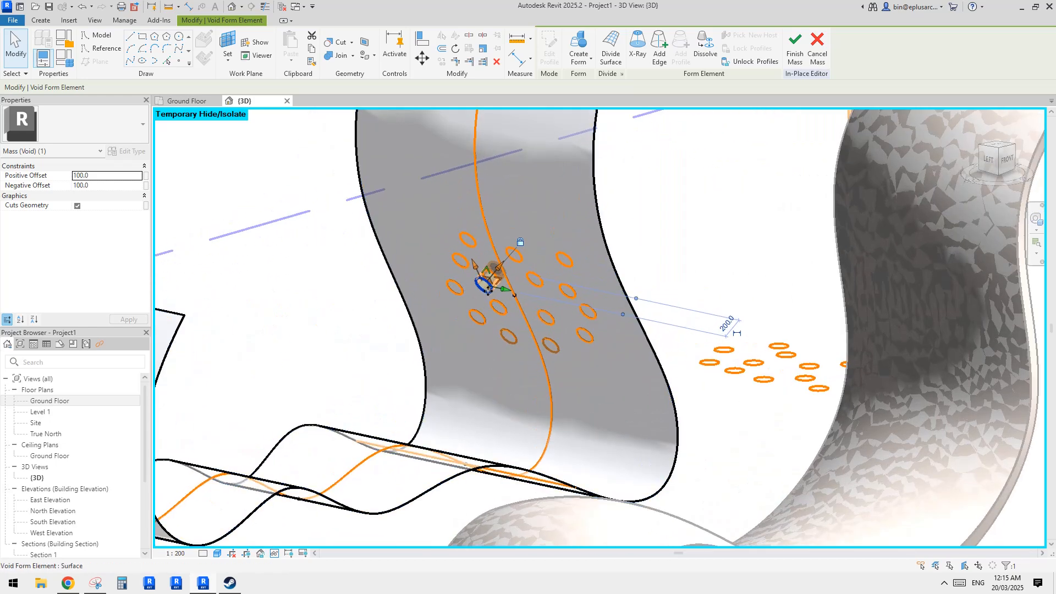
pyautogui.press('Escape')
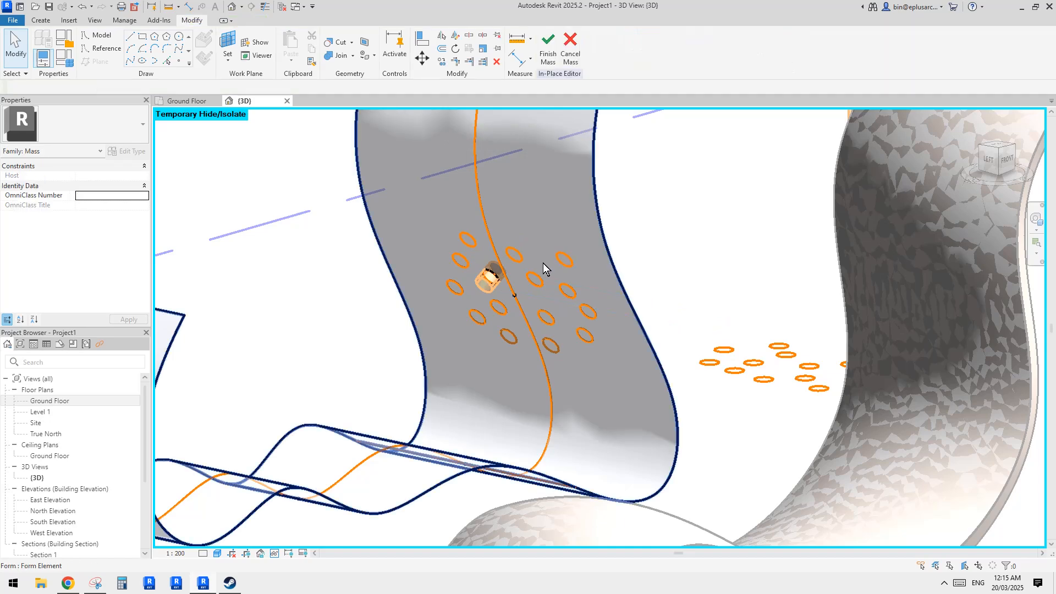
# Copy the void cylinder together with its reference circle to a higher spot on the other side of the central reference line
pyautogui.keyDown('shift'); pyautogui.moveTo(543, 263); pyautogui.dragTo(447, 237, button='middle'); pyautogui.keyUp('shift')
pyautogui.scroll(4, 472, 237)
pyautogui.scroll(-2, 478, 236)
pyautogui.scroll(2, 477, 240)
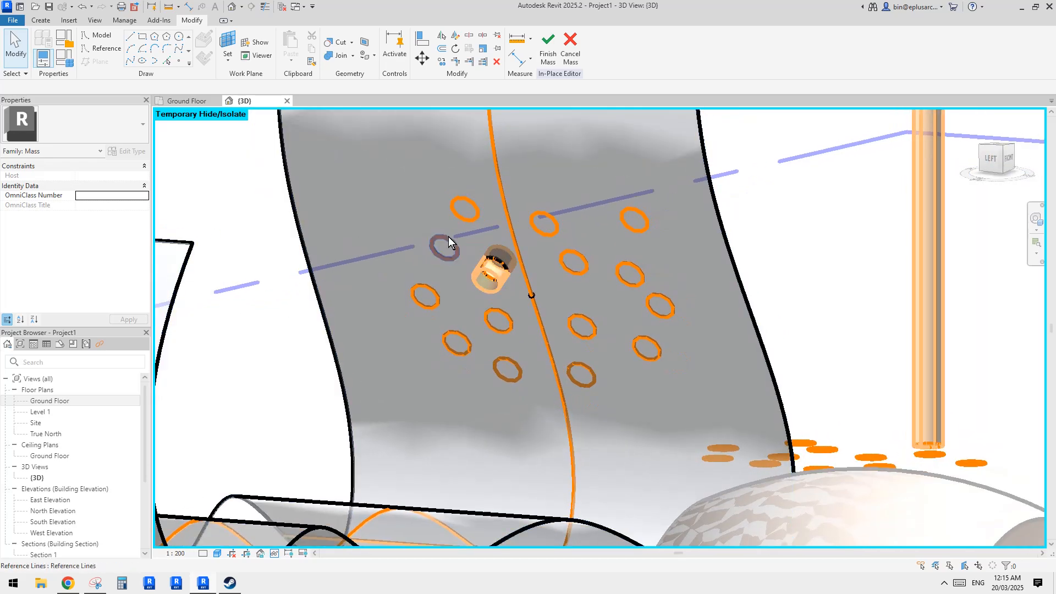
pyautogui.click(501, 263)
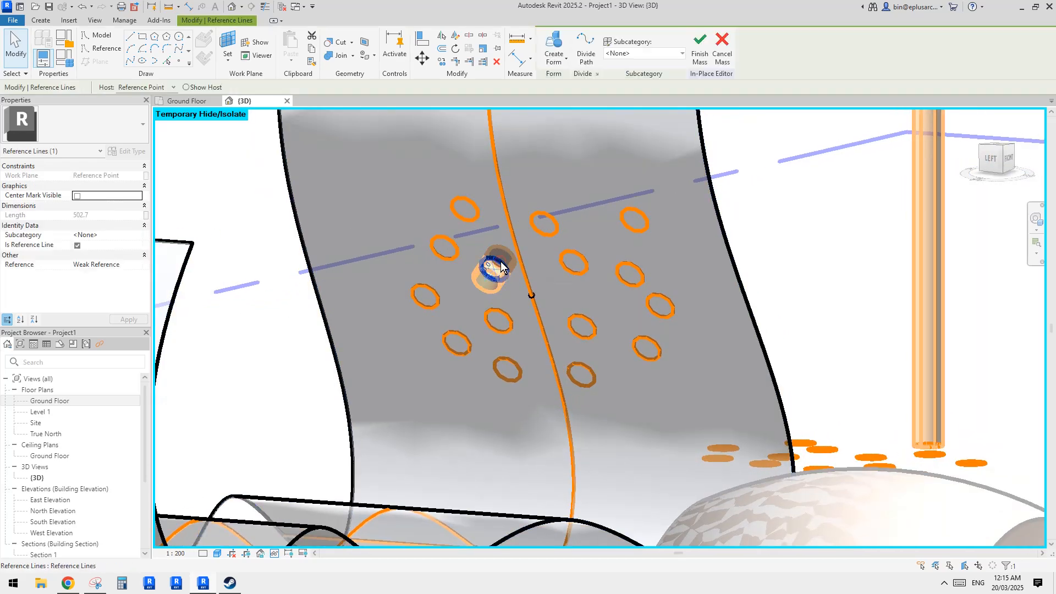
pyautogui.press('Tab')
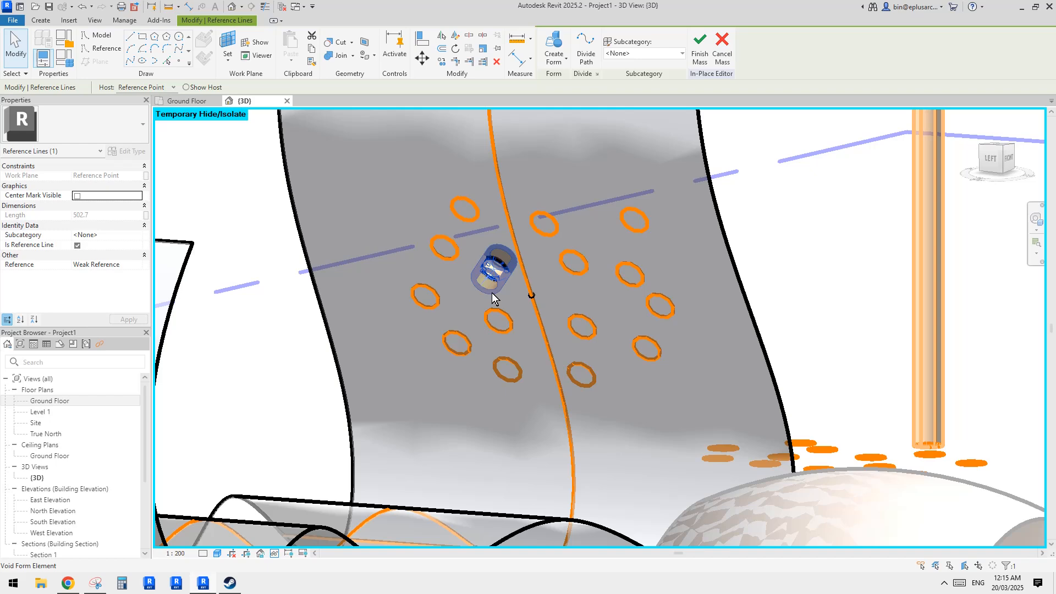
pyautogui.keyDown('ctrl'); pyautogui.click(491, 293); pyautogui.keyUp('ctrl')
pyautogui.scroll(-2, 493, 281)
pyautogui.keyDown('shift'); pyautogui.moveTo(495, 280); pyautogui.dragTo(516, 292, button='middle'); pyautogui.keyUp('shift')
pyautogui.press('c')
pyautogui.press('o')
pyautogui.click(495, 285)
pyautogui.click(552, 211)
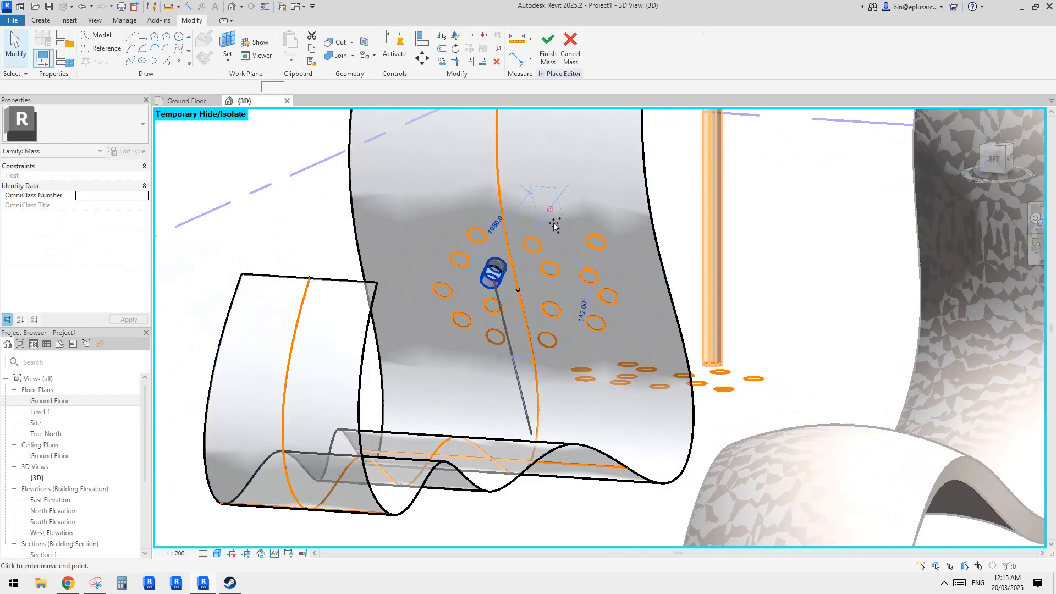
pyautogui.keyDown('shift'); pyautogui.moveTo(559, 230); pyautogui.dragTo(484, 257, button='middle'); pyautogui.keyUp('shift')
pyautogui.press('Escape')
pyautogui.press('Escape')
# Delete all the loose reference circles around the reference point, keeping only the two void cylinders
pyautogui.click(484, 255)
pyautogui.press('Delete')
pyautogui.click(536, 249)
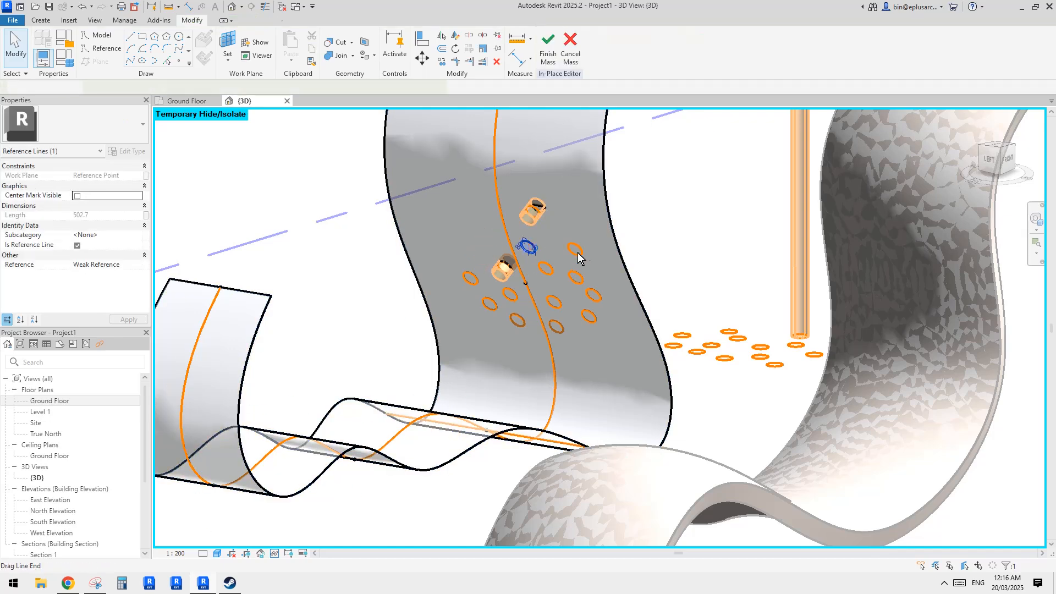
pyautogui.press('Delete')
pyautogui.click(580, 254)
pyautogui.press('Delete')
pyautogui.click(549, 265)
pyautogui.press('Delete')
pyautogui.click(579, 272)
pyautogui.press('Delete')
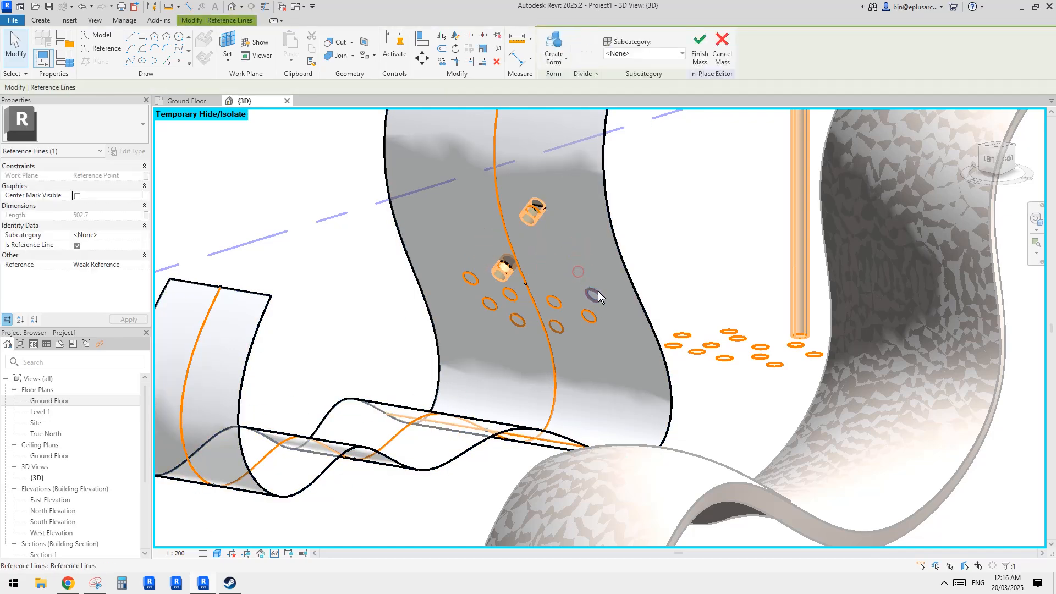
pyautogui.click(597, 292)
pyautogui.press('Delete')
pyautogui.click(592, 308)
pyautogui.press('Delete')
pyautogui.click(553, 301)
pyautogui.press('Delete')
pyautogui.click(557, 327)
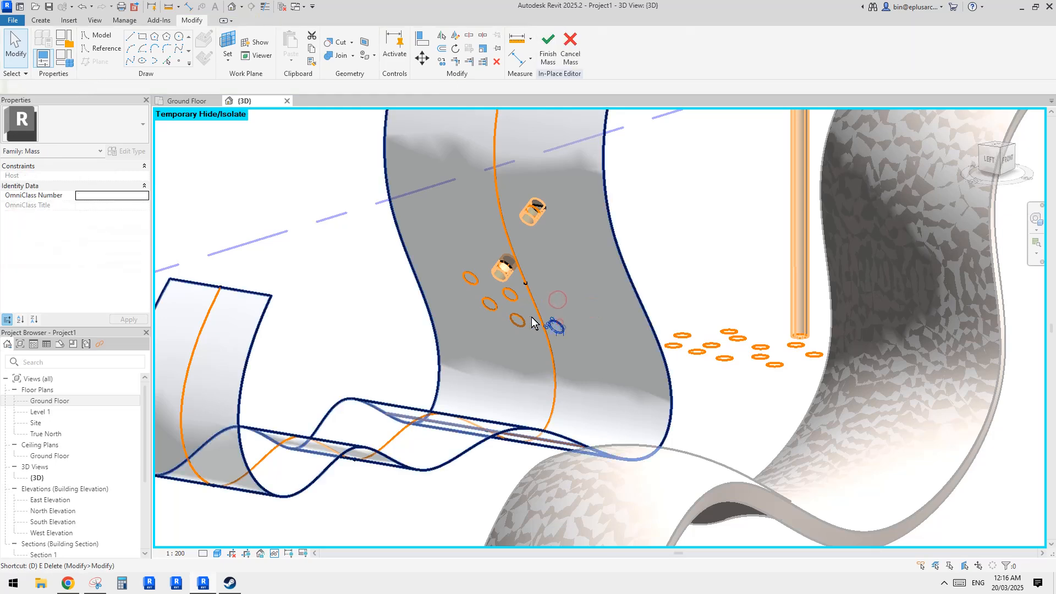
pyautogui.press('Delete')
pyautogui.click(517, 320)
pyautogui.press('Delete')
pyautogui.click(514, 297)
pyautogui.press('Delete')
pyautogui.click(491, 306)
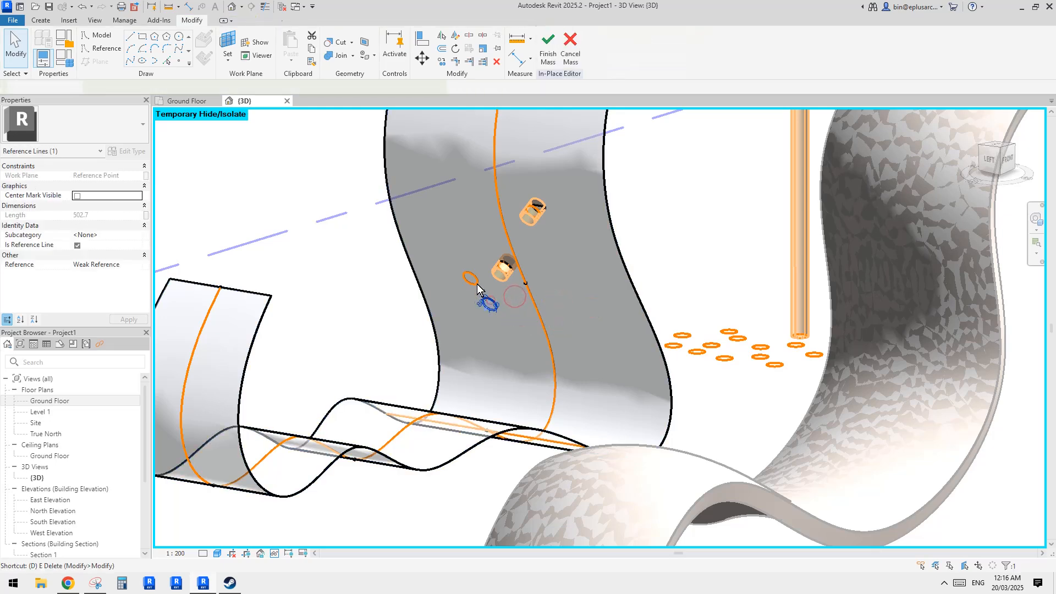
pyautogui.press('Delete')
pyautogui.click(475, 281)
pyautogui.press('Delete')
# Copy the void cylinder to seven more scattered spots around the reference point, on both sides of the central reference line
pyautogui.scroll(-1, 500, 287)
pyautogui.keyDown('shift'); pyautogui.moveTo(499, 287); pyautogui.dragTo(360, 252, button='middle'); pyautogui.keyUp('shift')
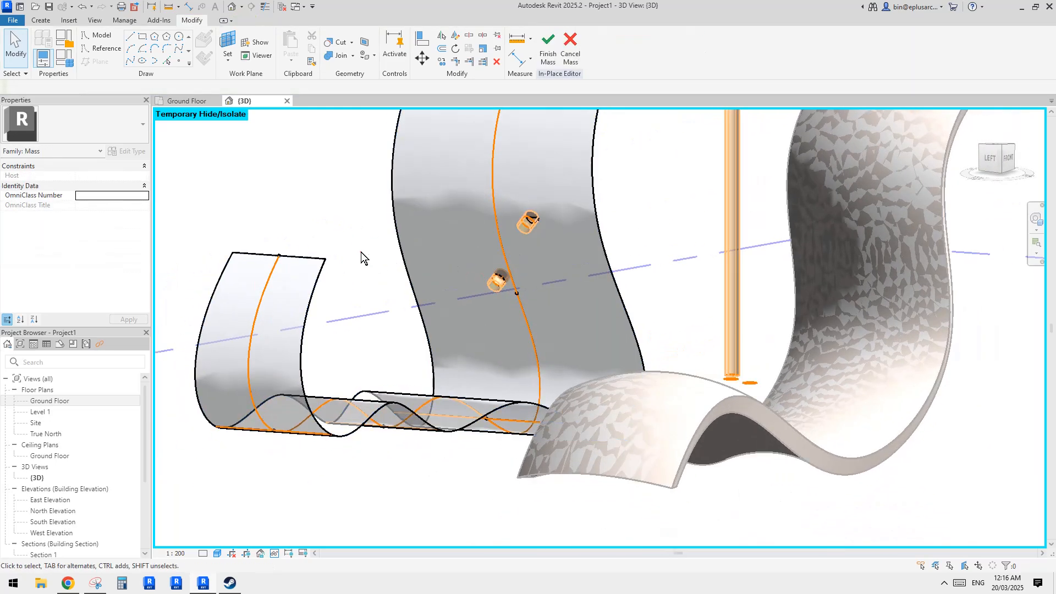
pyautogui.moveTo(361, 252); pyautogui.dragTo(510, 302)
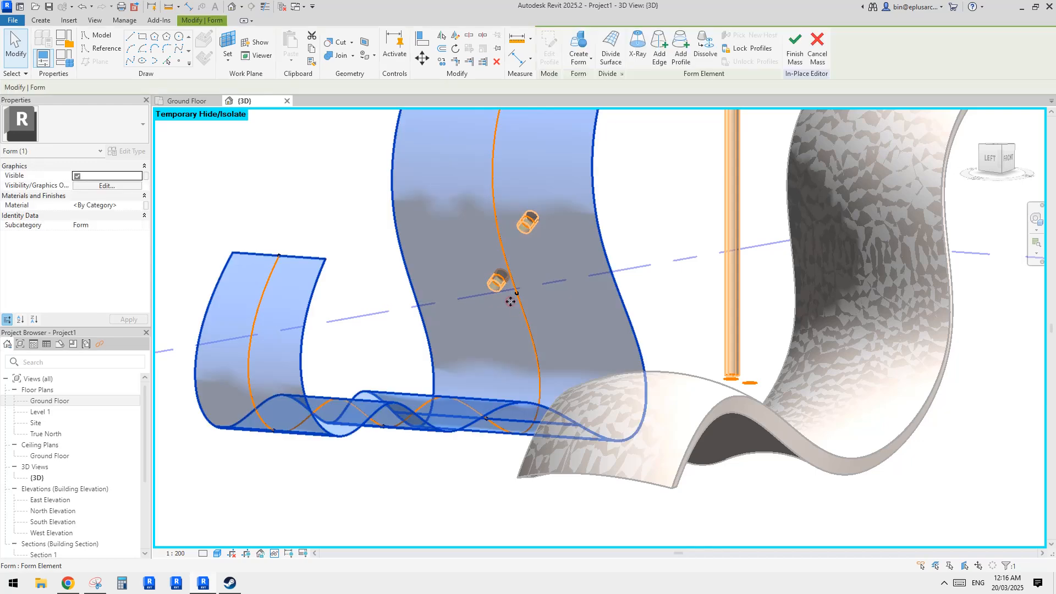
pyautogui.keyDown('shift'); pyautogui.moveTo(510, 302); pyautogui.dragTo(394, 274, button='middle'); pyautogui.keyUp('shift')
pyautogui.moveTo(394, 274); pyautogui.dragTo(380, 267)
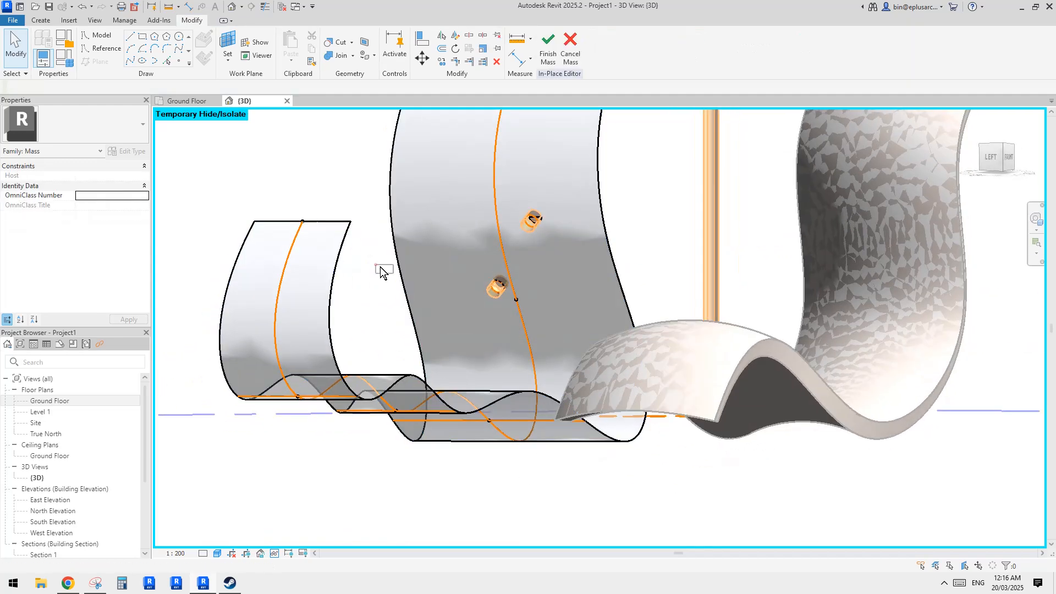
pyautogui.moveTo(505, 315); pyautogui.dragTo(544, 254)
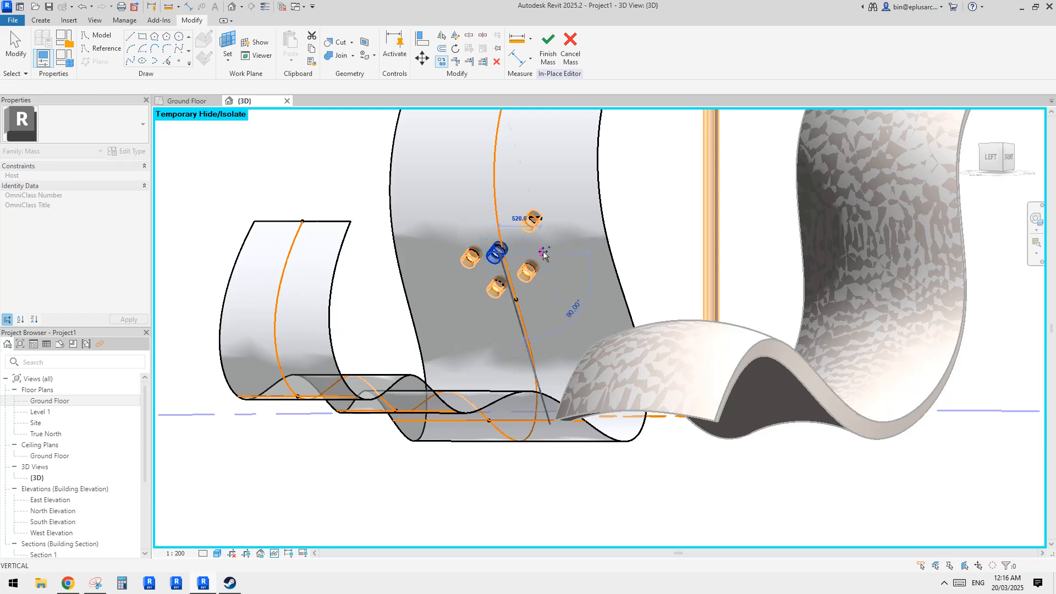
pyautogui.click(543, 252)
pyautogui.click(555, 303)
pyautogui.click(531, 303)
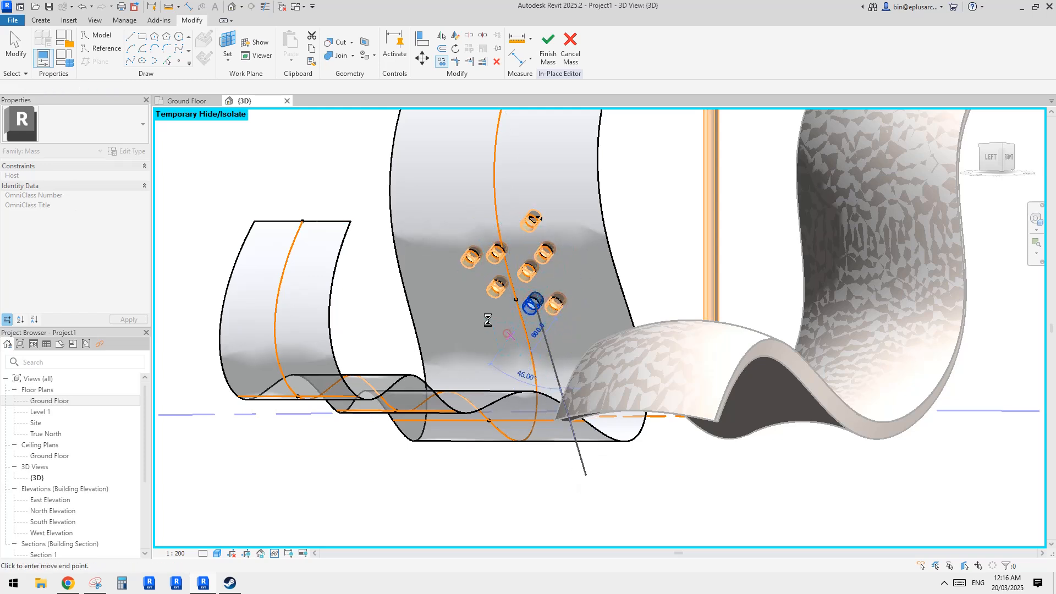
pyautogui.press('Escape')
pyautogui.click(394, 278)
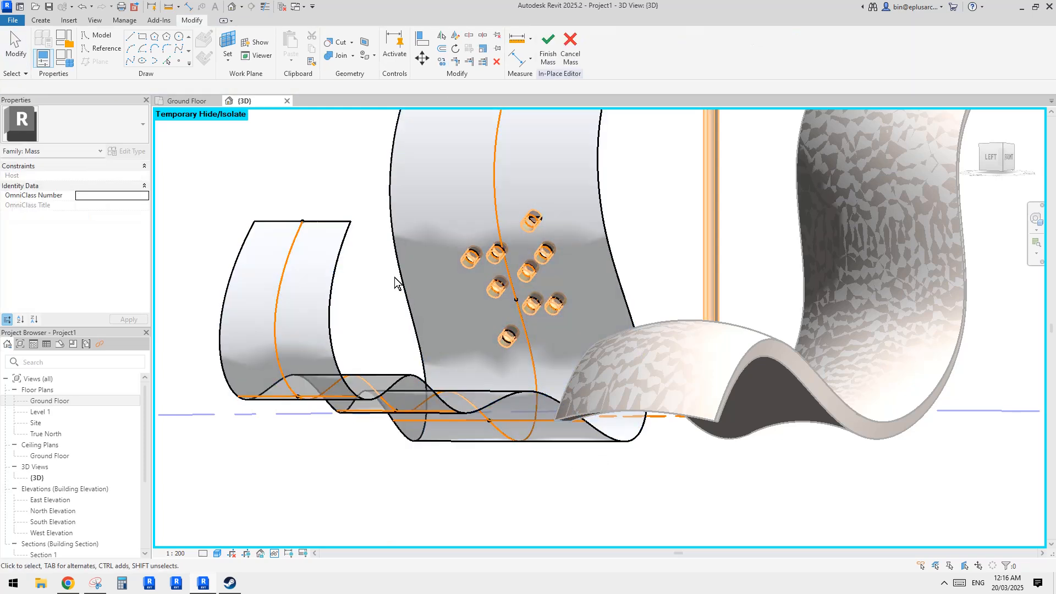
# Copy the lowest void cylinder to four more scattered spots up the side of the steep section
pyautogui.moveTo(520, 350); pyautogui.dragTo(519, 352)
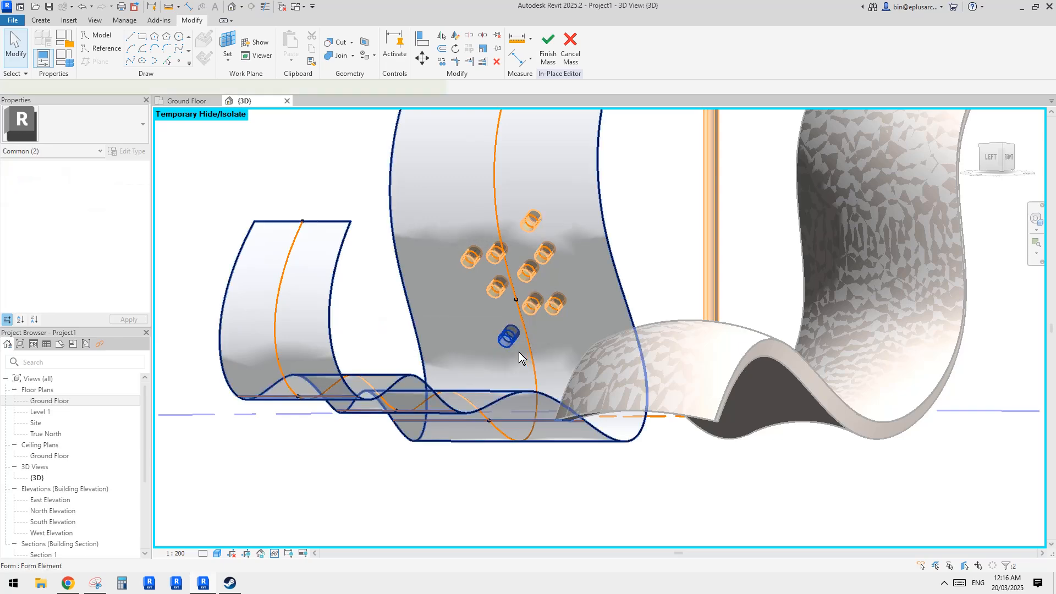
pyautogui.press('c')
pyautogui.press('o')
pyautogui.click(509, 334)
pyautogui.click(474, 319)
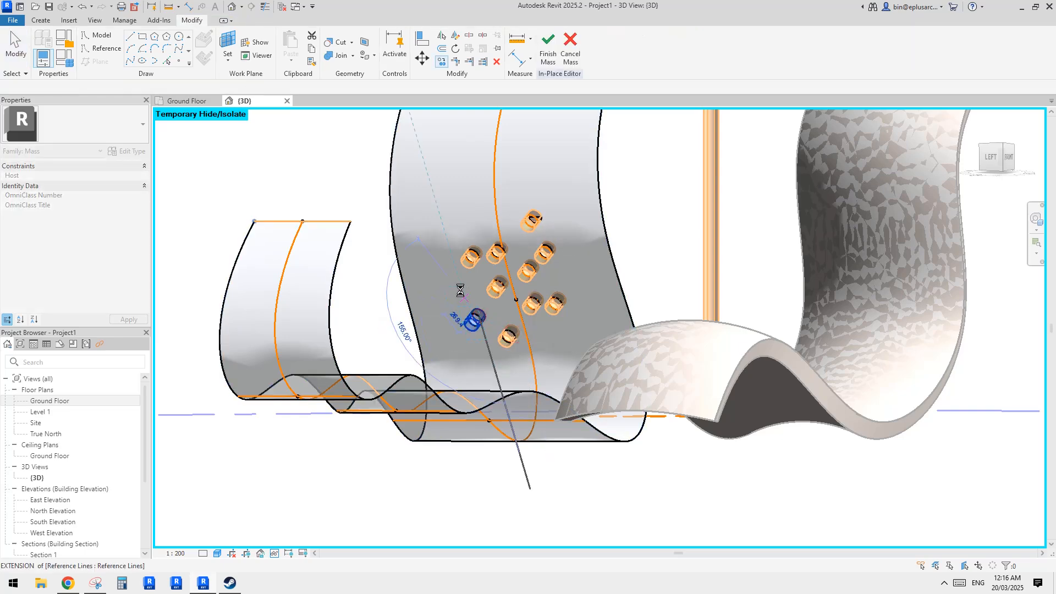
pyautogui.click(460, 301)
pyautogui.click(436, 258)
pyautogui.keyDown('shift'); pyautogui.moveTo(575, 275); pyautogui.dragTo(470, 339, button='middle'); pyautogui.keyUp('shift')
pyautogui.press('Escape')
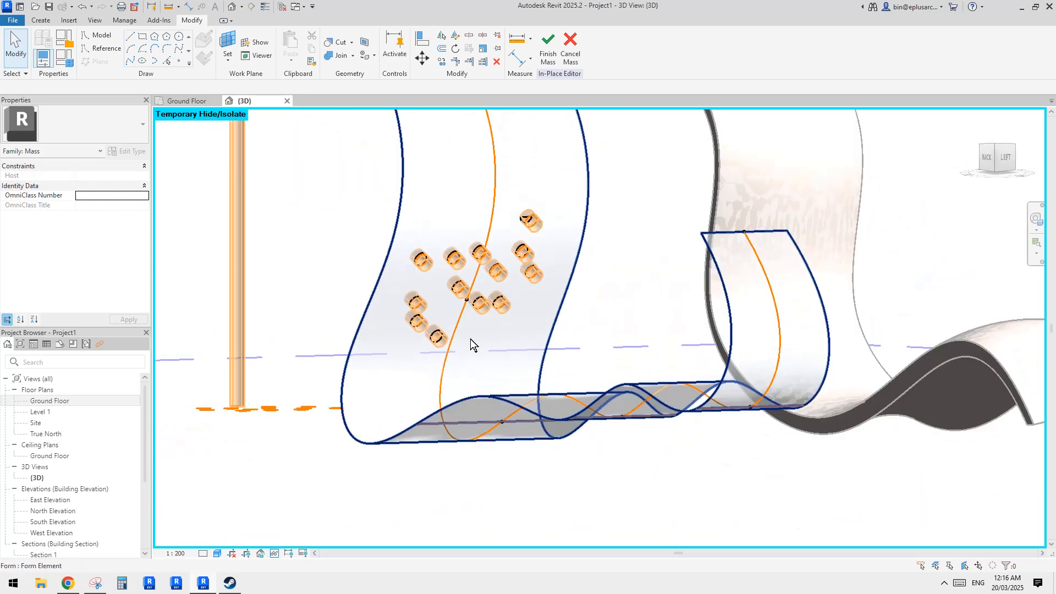
# Finish the in-place mass so the void cylinders cut the steep section
pyautogui.click(442, 215)
pyautogui.keyDown('shift'); pyautogui.moveTo(549, 183); pyautogui.dragTo(433, 316, button='middle'); pyautogui.keyUp('shift')
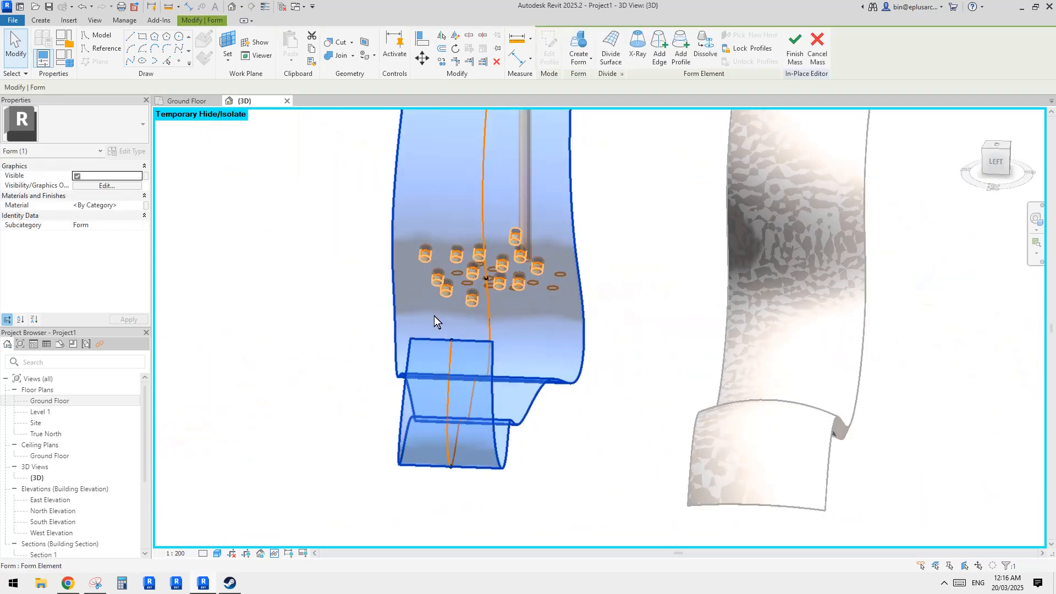
pyautogui.press('Escape')
pyautogui.click(543, 59)
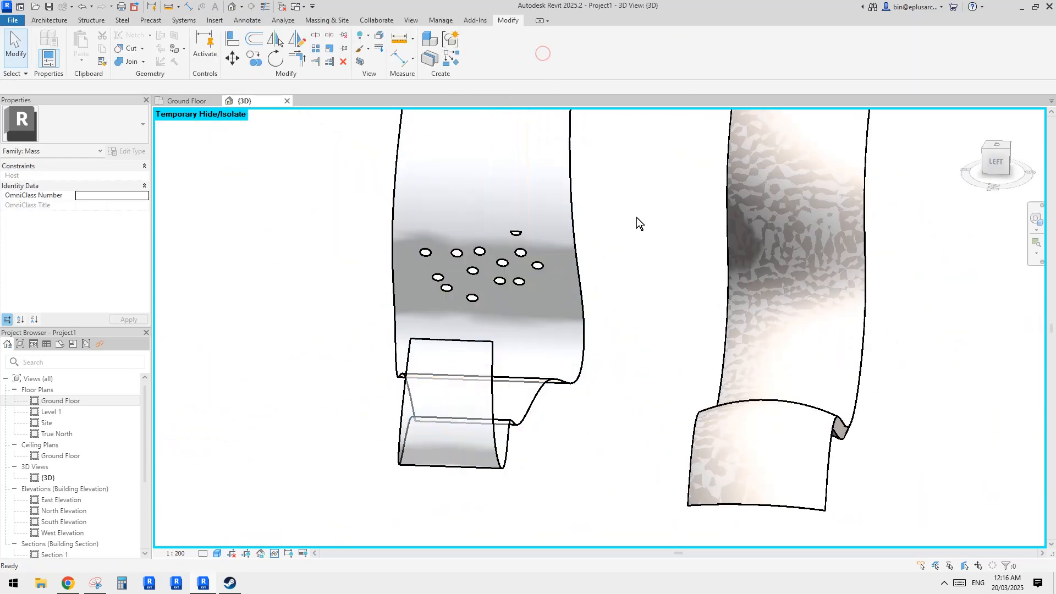
# Reopen the perforated wavy mass for in-place editing
pyautogui.keyDown('shift'); pyautogui.moveTo(622, 261); pyautogui.dragTo(519, 245, button='middle'); pyautogui.keyUp('shift')
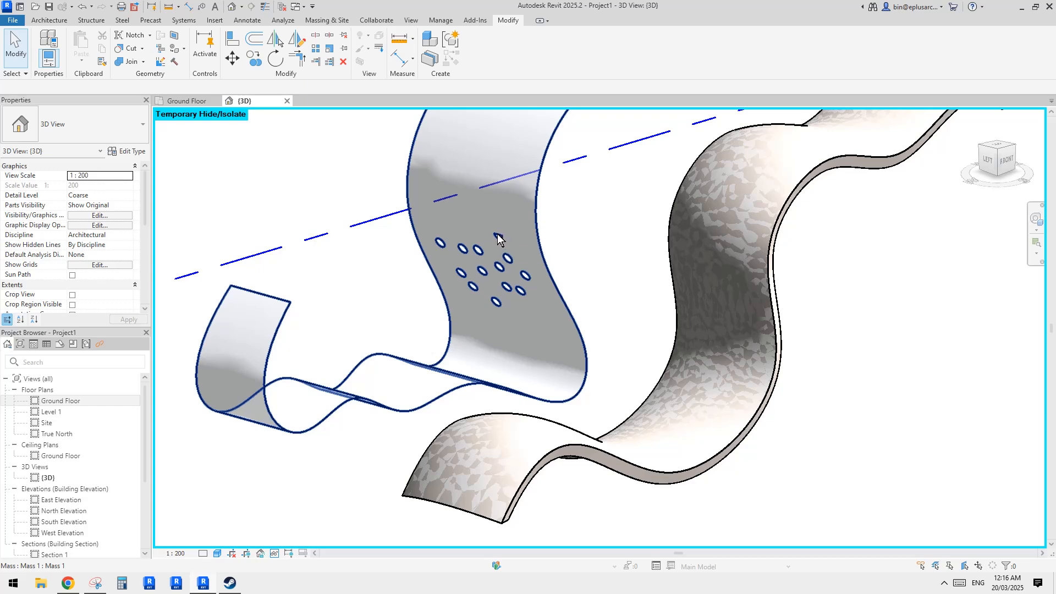
pyautogui.scroll(3, 498, 238)
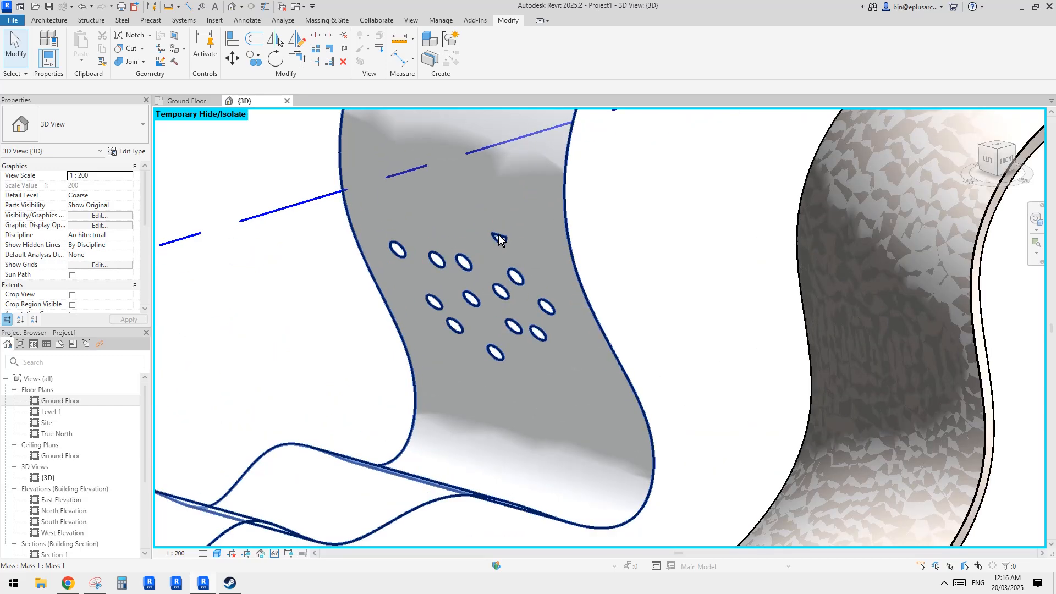
pyautogui.keyDown('shift'); pyautogui.moveTo(500, 236); pyautogui.dragTo(477, 209, button='middle'); pyautogui.keyUp('shift')
pyautogui.click(474, 205)
pyautogui.click(480, 50)
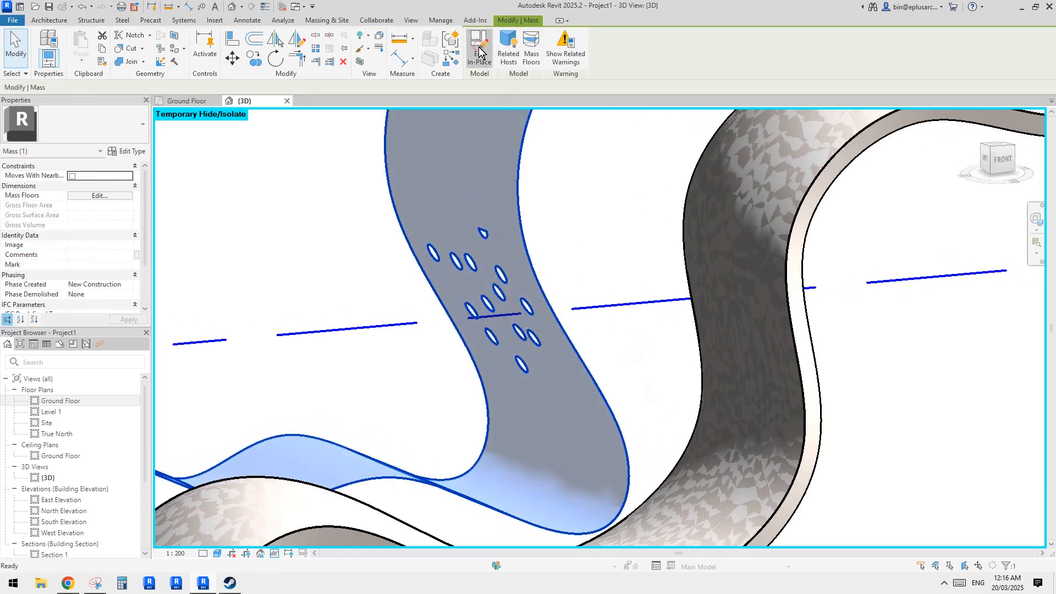
# Set the negative offset of the highest void cylinder to 200 mm and finish the mass
pyautogui.keyDown('shift'); pyautogui.moveTo(484, 236); pyautogui.dragTo(460, 236, button='middle'); pyautogui.keyUp('shift')
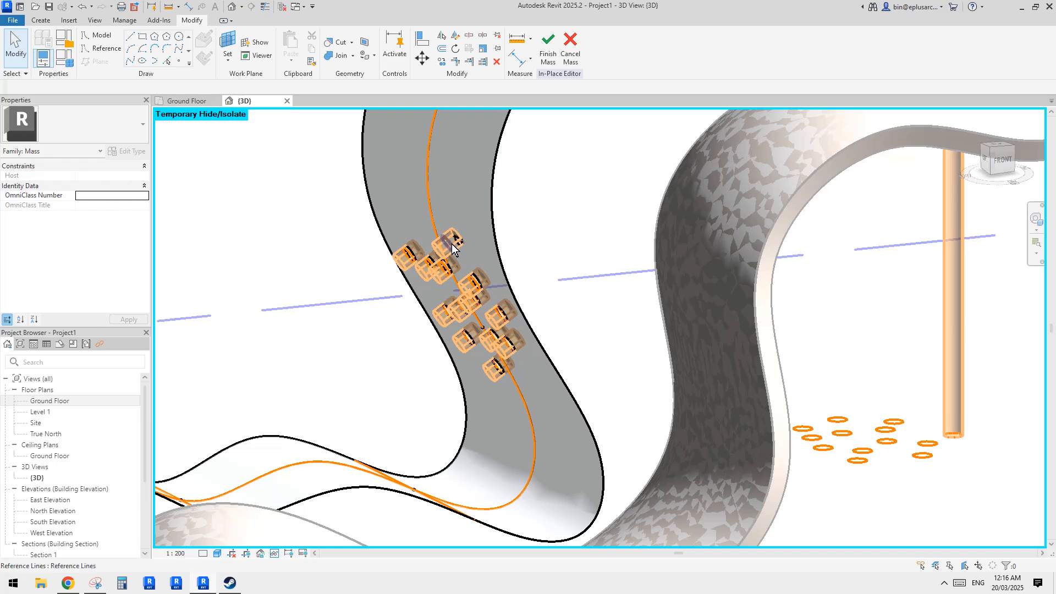
pyautogui.scroll(2, 458, 231)
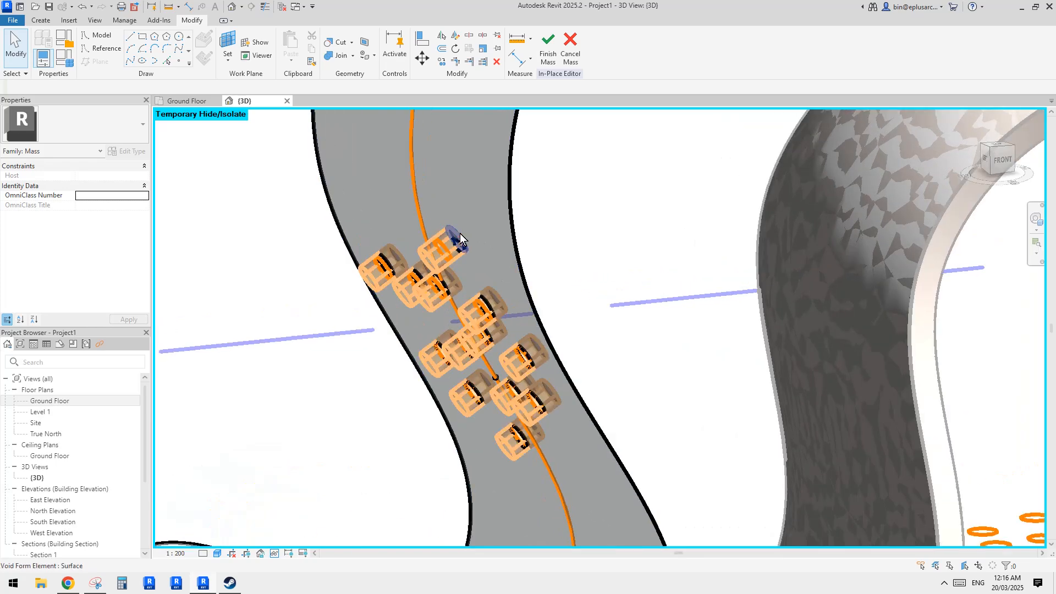
pyautogui.click(460, 238)
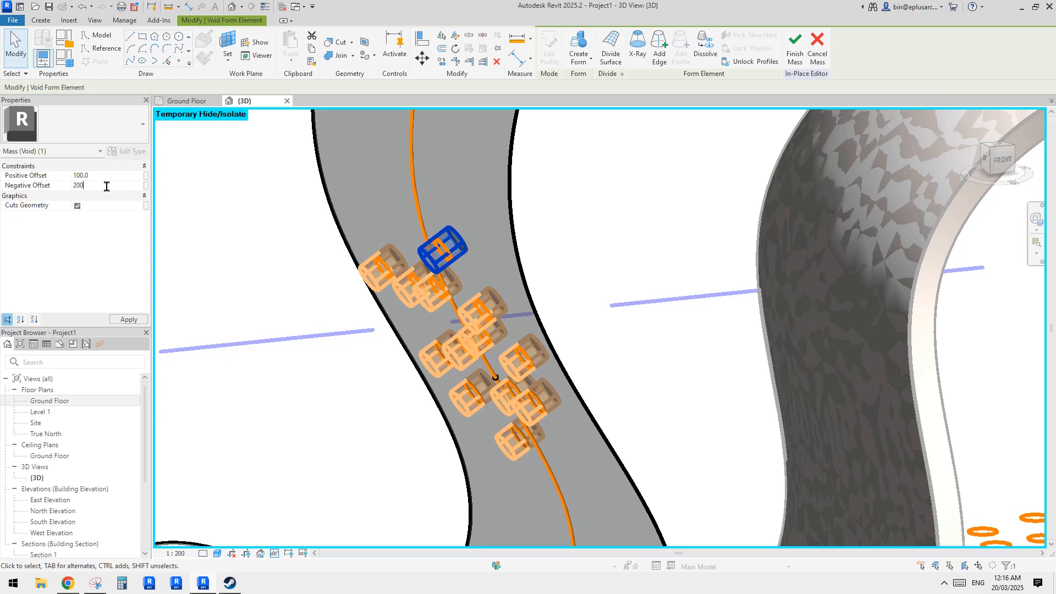
pyautogui.click(617, 166)
pyautogui.keyDown('shift'); pyautogui.moveTo(537, 160); pyautogui.dragTo(619, 180, button='middle'); pyautogui.keyUp('shift')
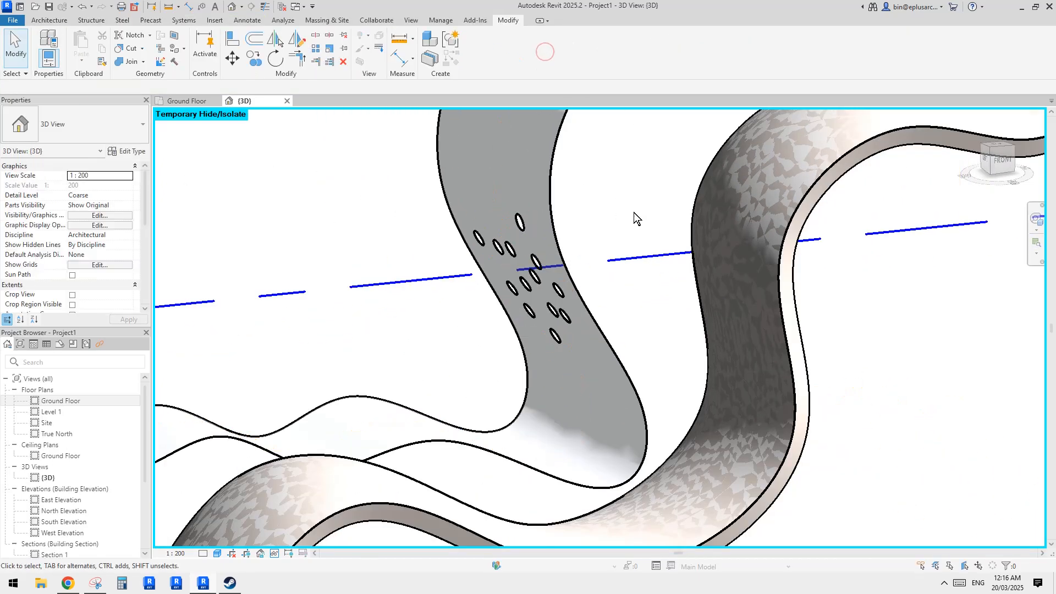
# Reset the temporary isolation and update the Generic 200mm wall to the face of the edited mass
pyautogui.keyDown('shift'); pyautogui.moveTo(634, 212); pyautogui.dragTo(583, 288, button='middle'); pyautogui.keyUp('shift')
pyautogui.click(594, 304)
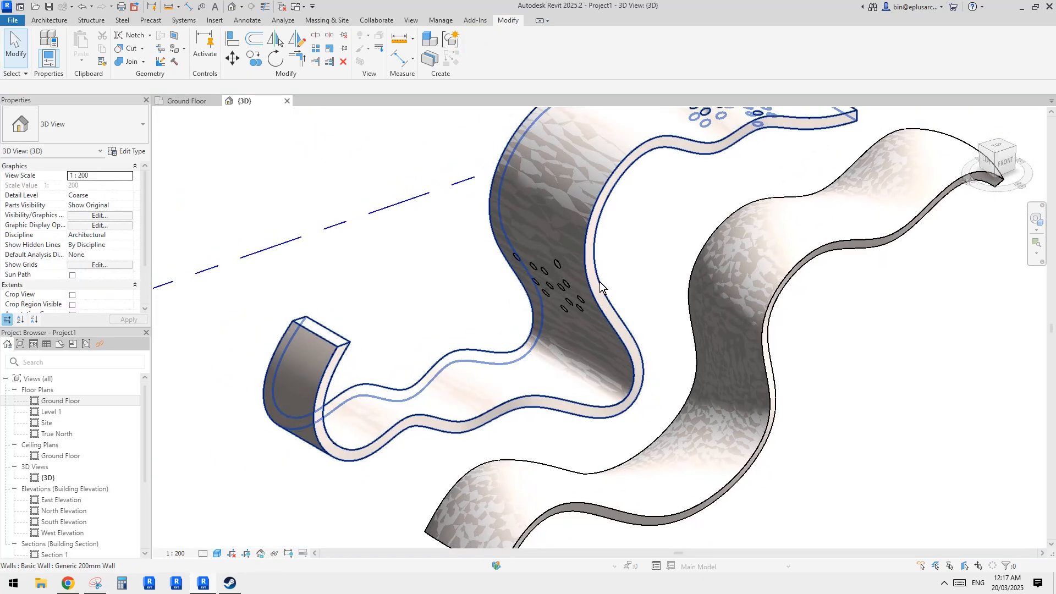
pyautogui.click(599, 281)
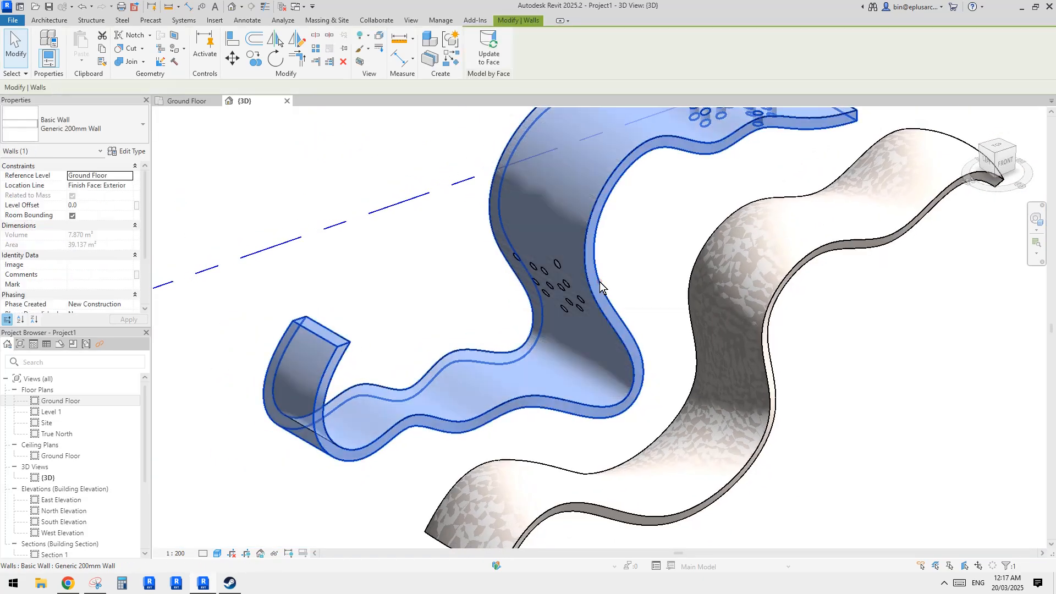
pyautogui.keyDown('shift'); pyautogui.moveTo(599, 282); pyautogui.dragTo(673, 250, button='middle'); pyautogui.keyUp('shift')
pyautogui.click(488, 60)
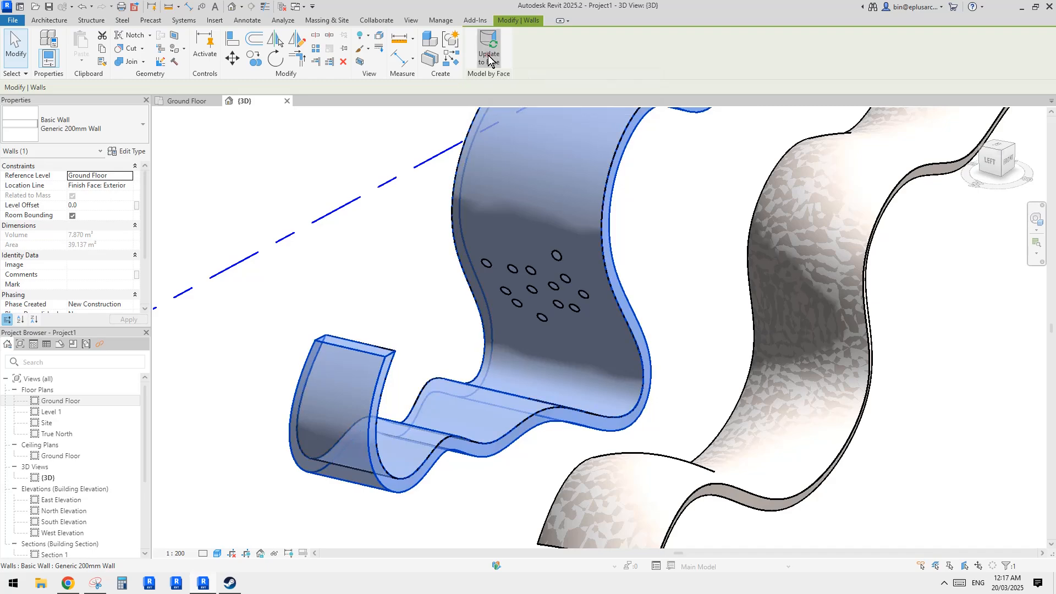
pyautogui.click(682, 226)
pyautogui.keyDown('shift'); pyautogui.moveTo(682, 225); pyautogui.dragTo(565, 320, button='middle'); pyautogui.keyUp('shift')
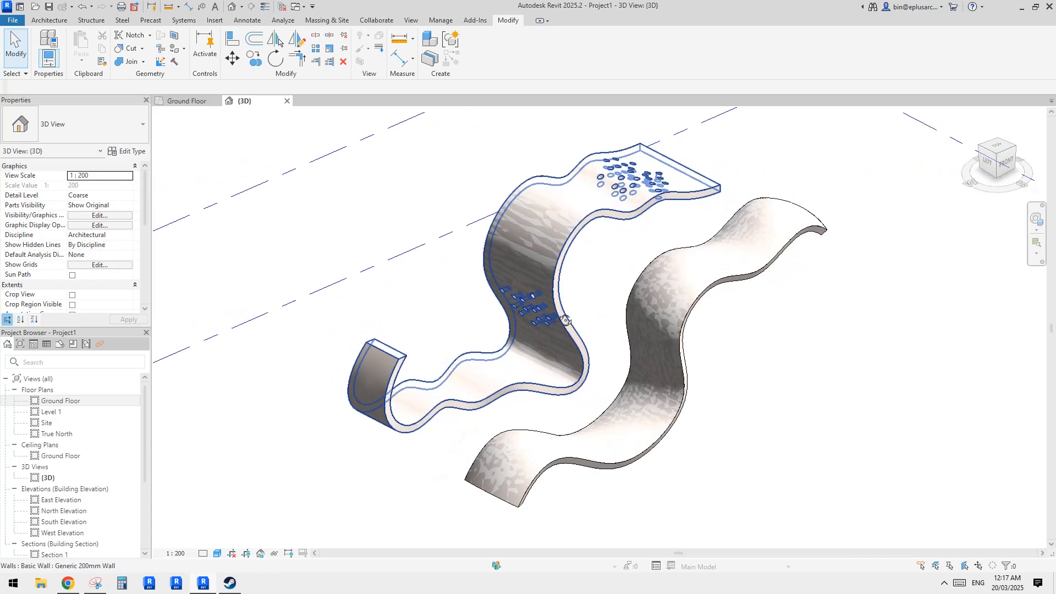
# Compare both wavy walls and their perforations with the reference photo in the Reddit post open in the browser
pyautogui.click(67, 583)
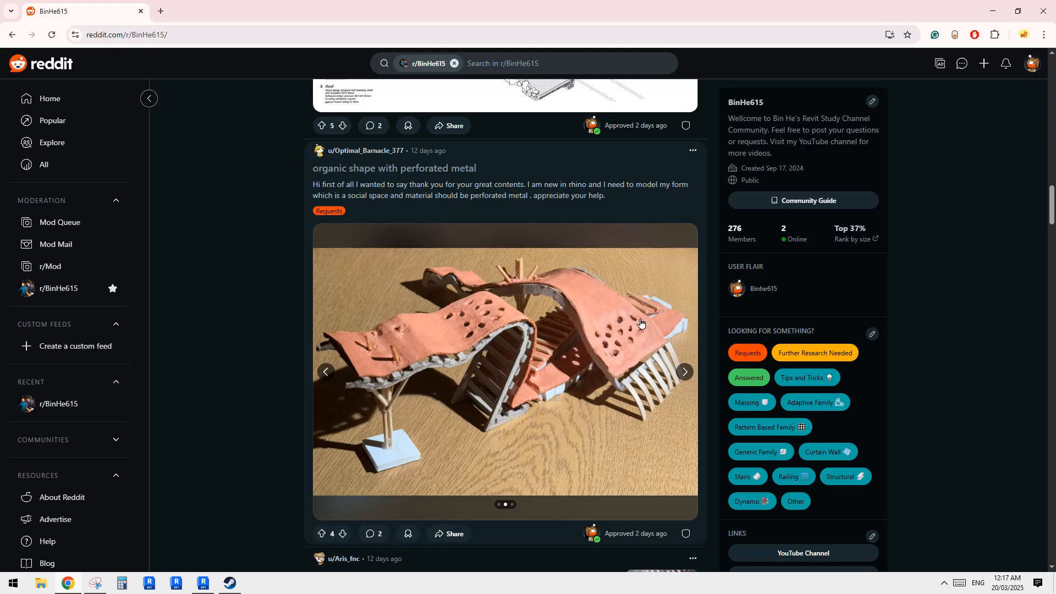
pyautogui.click(203, 583)
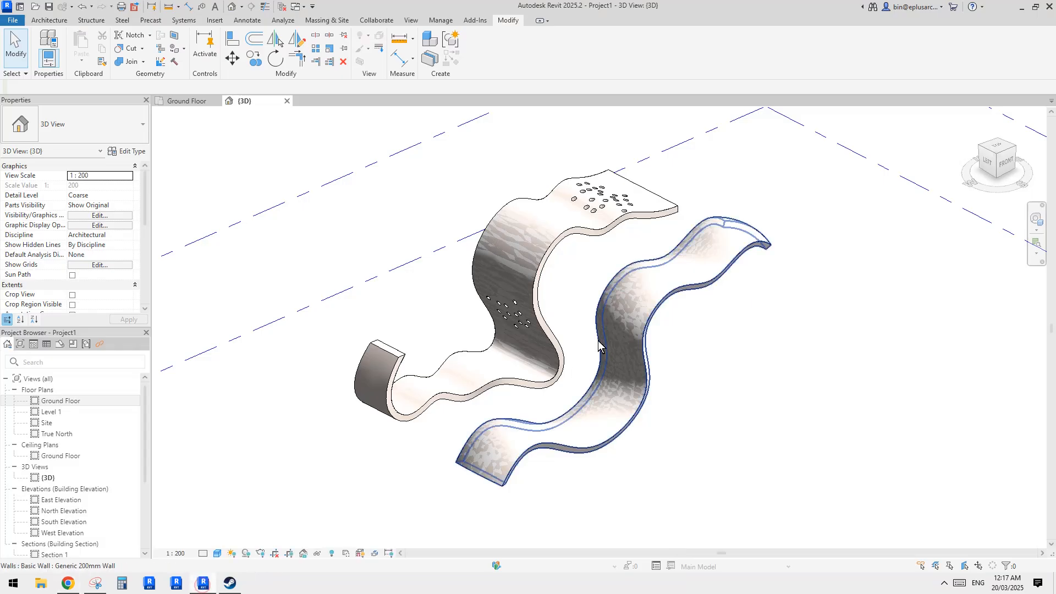
pyautogui.keyDown('shift'); pyautogui.moveTo(699, 379); pyautogui.dragTo(391, 286, button='middle'); pyautogui.keyUp('shift')
pyautogui.scroll(1, 390, 286)
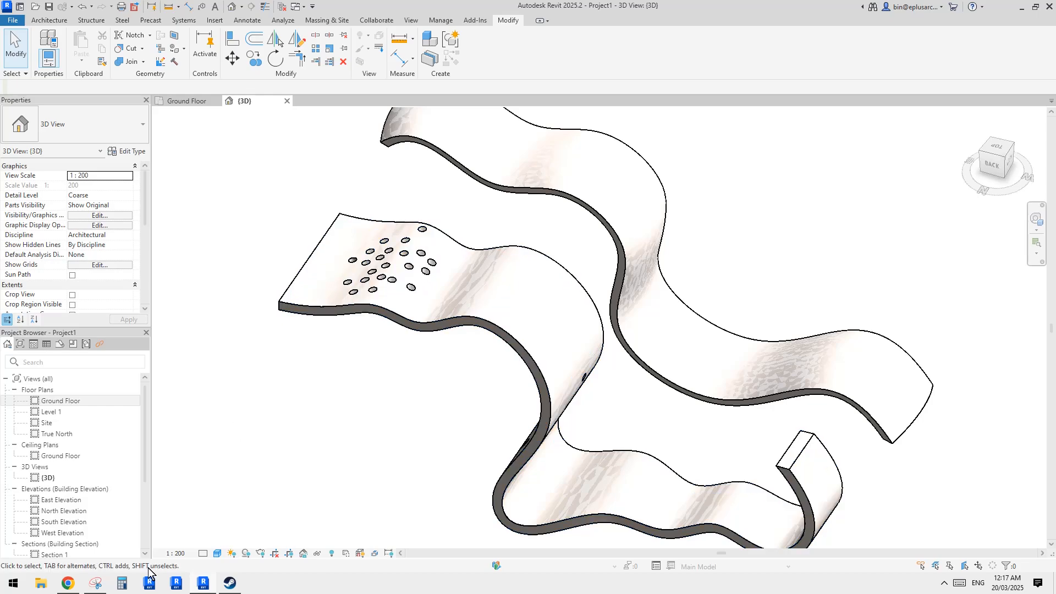
pyautogui.click(70, 585)
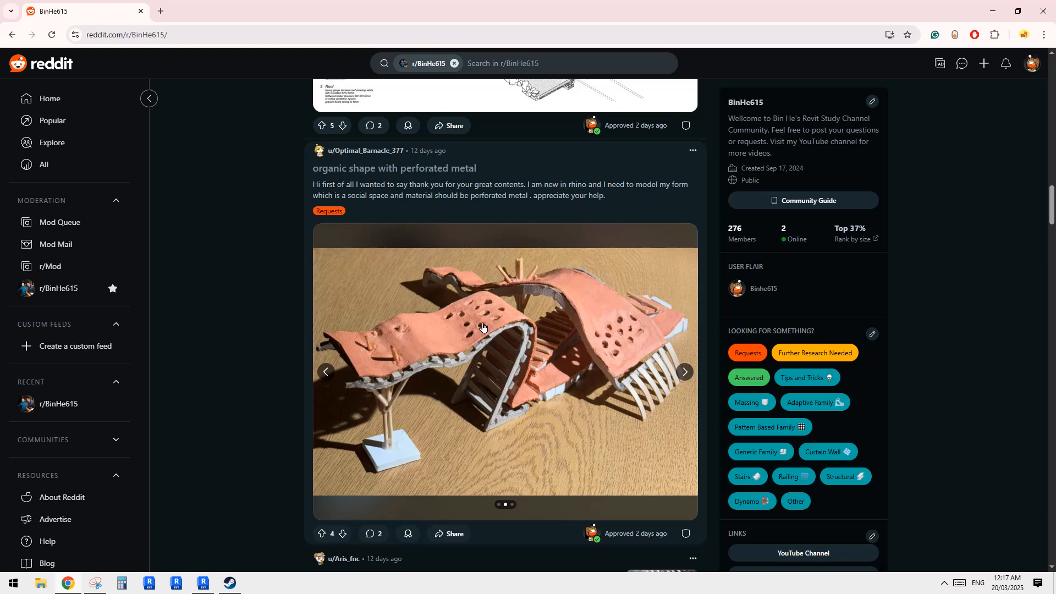
pyautogui.click(204, 588)
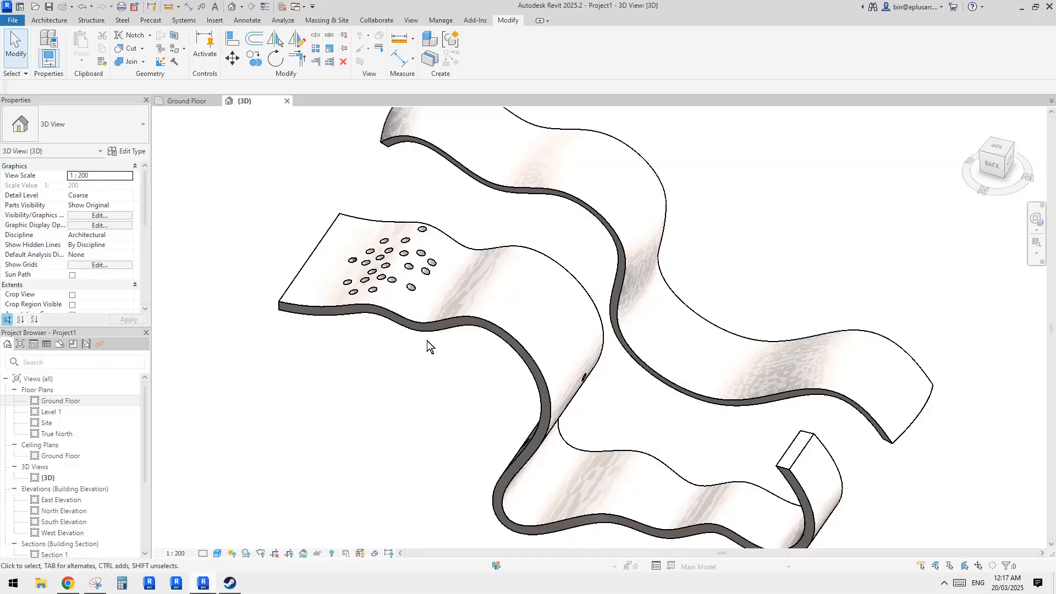
pyautogui.moveTo(533, 327); pyautogui.dragTo(462, 323, button='middle')
pyautogui.moveTo(630, 321)
pyautogui.mouseDown(button='middle')
pyautogui.moveTo(641, 337)
pyautogui.moveTo(460, 337)
pyautogui.moveTo(335, 313)
pyautogui.moveTo(268, 220)
pyautogui.moveTo(690, 316)
pyautogui.moveTo(572, 264)
pyautogui.moveTo(599, 349)
pyautogui.moveTo(603, 323)
pyautogui.moveTo(587, 346)
pyautogui.moveTo(777, 330)
pyautogui.moveTo(660, 388)
pyautogui.mouseUp(button='middle')
pyautogui.click(663, 391)
pyautogui.moveTo(762, 365)
pyautogui.mouseDown(button='middle')
pyautogui.moveTo(726, 366)
pyautogui.moveTo(697, 325)
pyautogui.moveTo(601, 306)
pyautogui.moveTo(632, 370)
pyautogui.moveTo(667, 349)
pyautogui.mouseUp(button='middle')
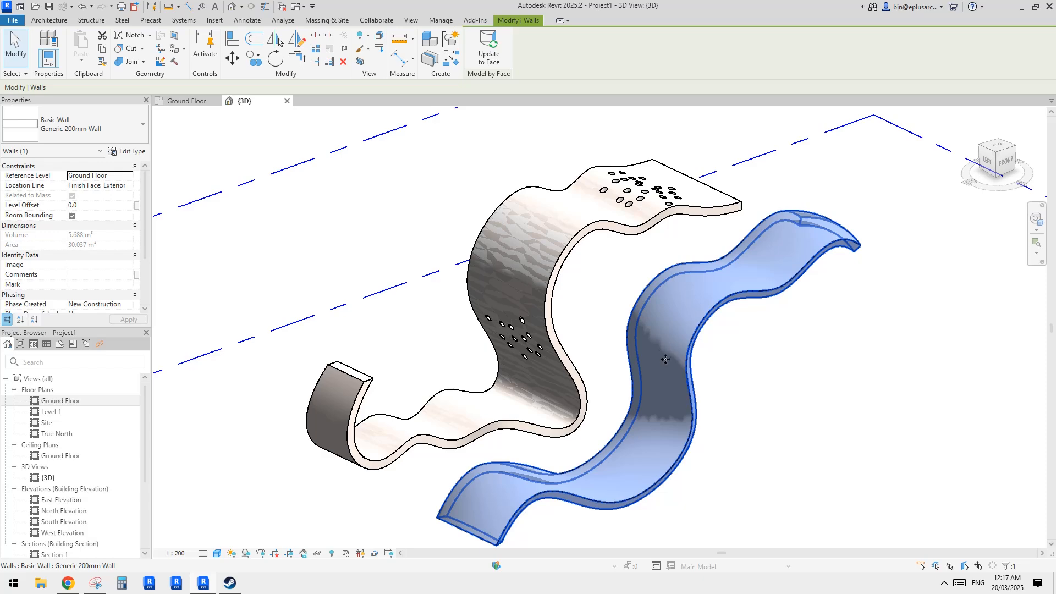
pyautogui.scroll(2, 665, 359)
pyautogui.click(582, 329)
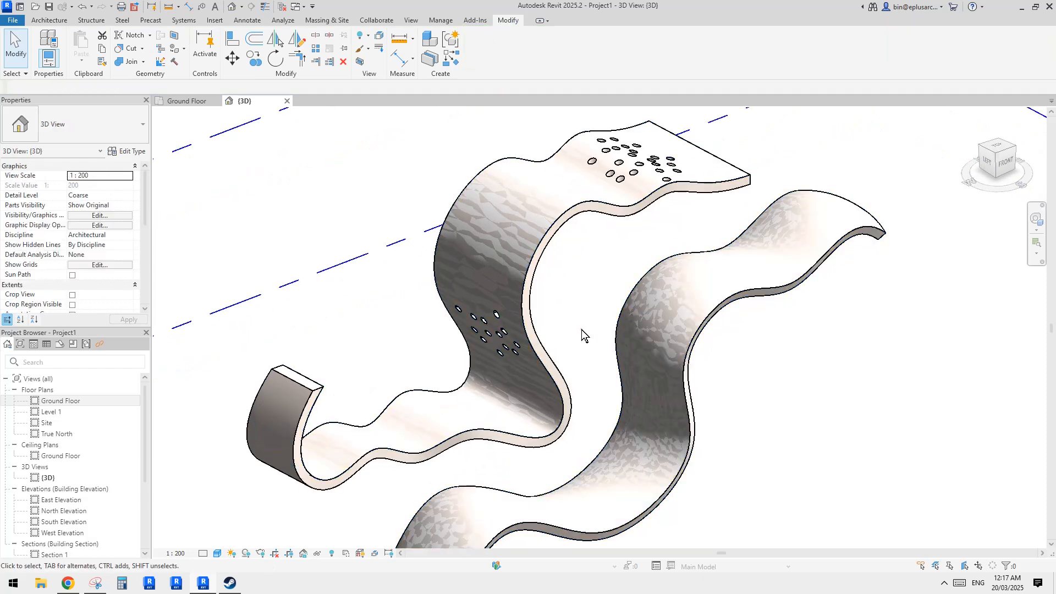
pyautogui.moveTo(583, 328)
pyautogui.keyDown('shift'); pyautogui.mouseDown(button='middle')
pyautogui.moveTo(624, 361)
pyautogui.moveTo(607, 363)
pyautogui.mouseUp(button='middle'); pyautogui.keyUp('shift')
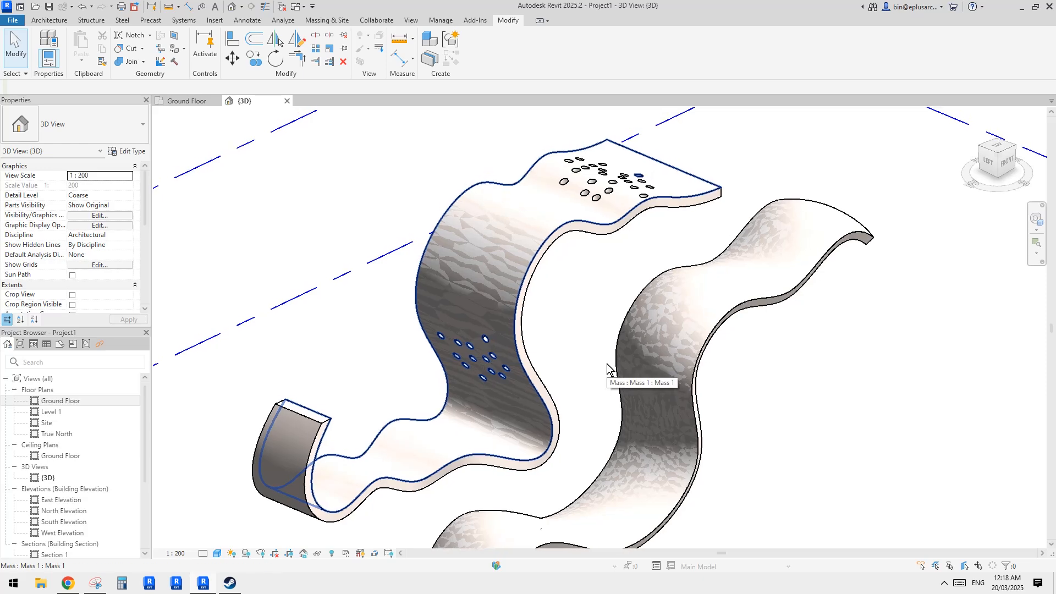